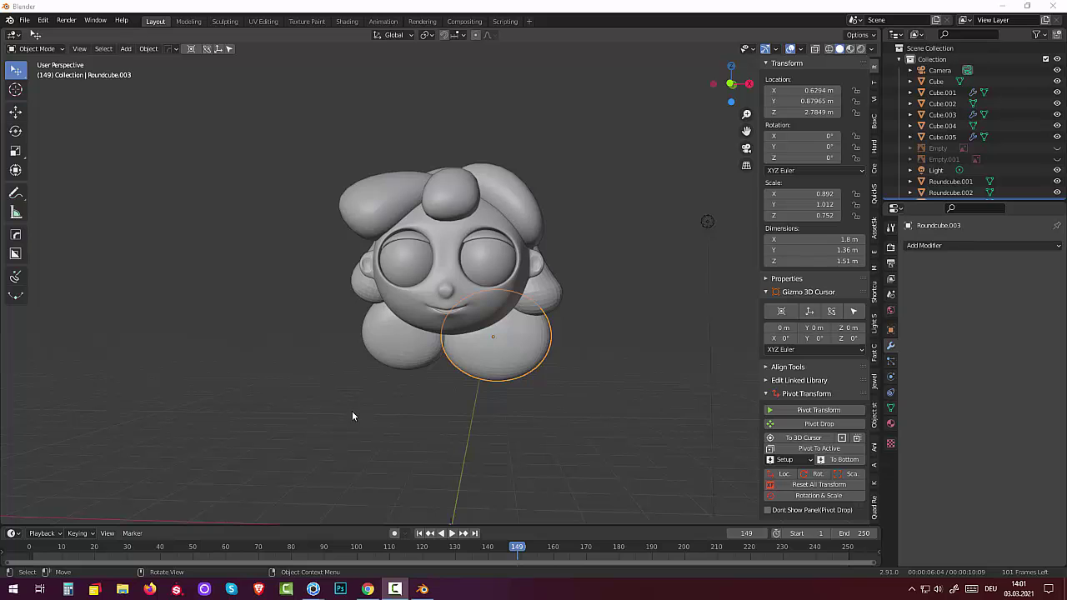
Step: Shift-select the lower-right, top middle and neighbouring hair blobs at the back of the head
{"action": "middle_click_drag", "start_coordinate": [600, 464], "coordinate": [477, 394]}
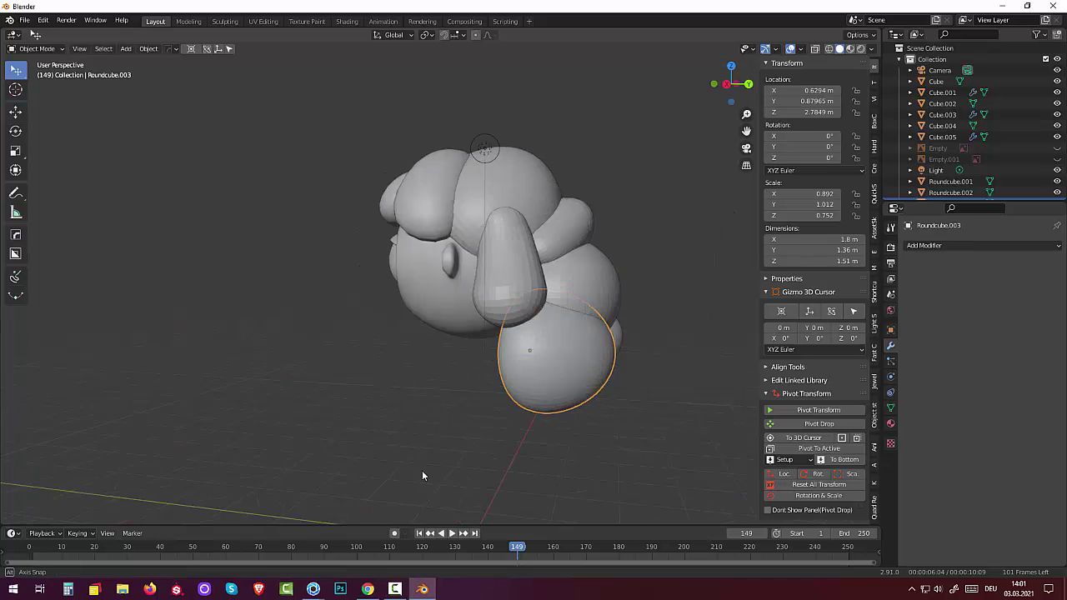
{"action": "left_click", "coordinate": [490, 379], "text": "shift"}
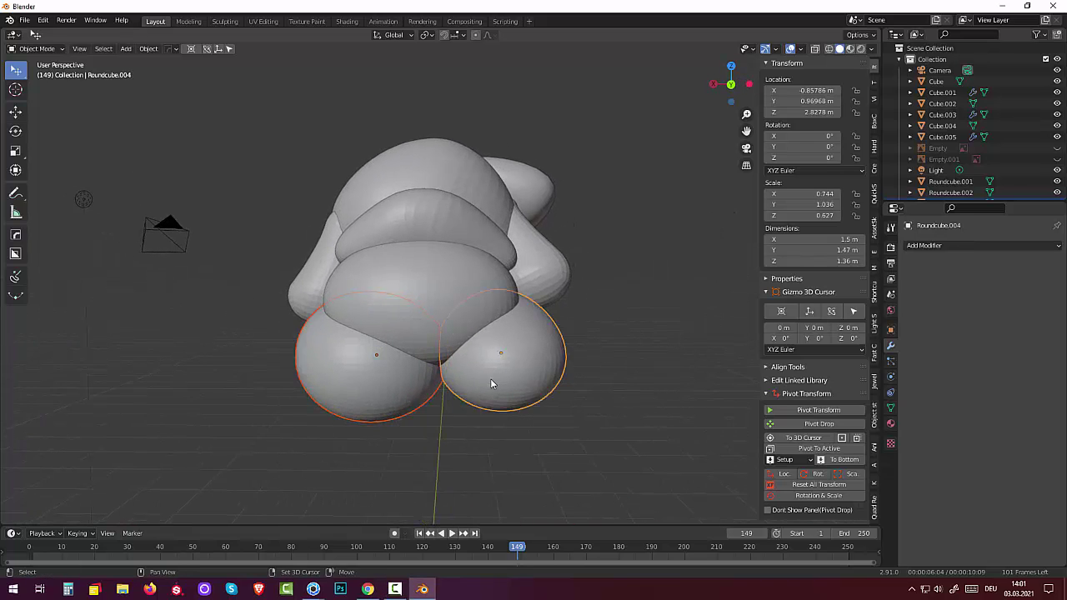
{"action": "left_click", "coordinate": [395, 268], "text": "shift"}
{"action": "left_click", "coordinate": [389, 229], "text": "shift"}
{"action": "left_click", "coordinate": [402, 174], "text": "shift"}
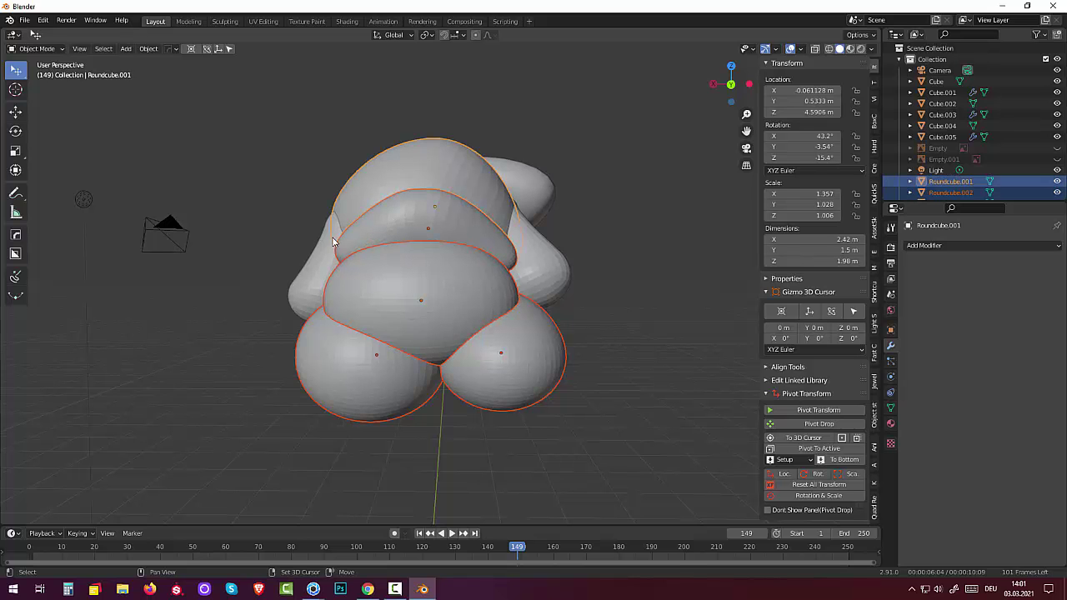
{"action": "left_click", "coordinate": [317, 261], "text": "shift"}
Step: Add the side hair piece, top piece Cube.003 and ear piece Cube.004 to the selection
{"action": "mouse_move", "coordinate": [318, 261]}
{"action": "middle_mouse_down"}
{"action": "mouse_move", "coordinate": [564, 318]}
{"action": "mouse_move", "coordinate": [401, 341]}
{"action": "middle_mouse_up"}
{"action": "left_click", "coordinate": [357, 305], "text": "shift"}
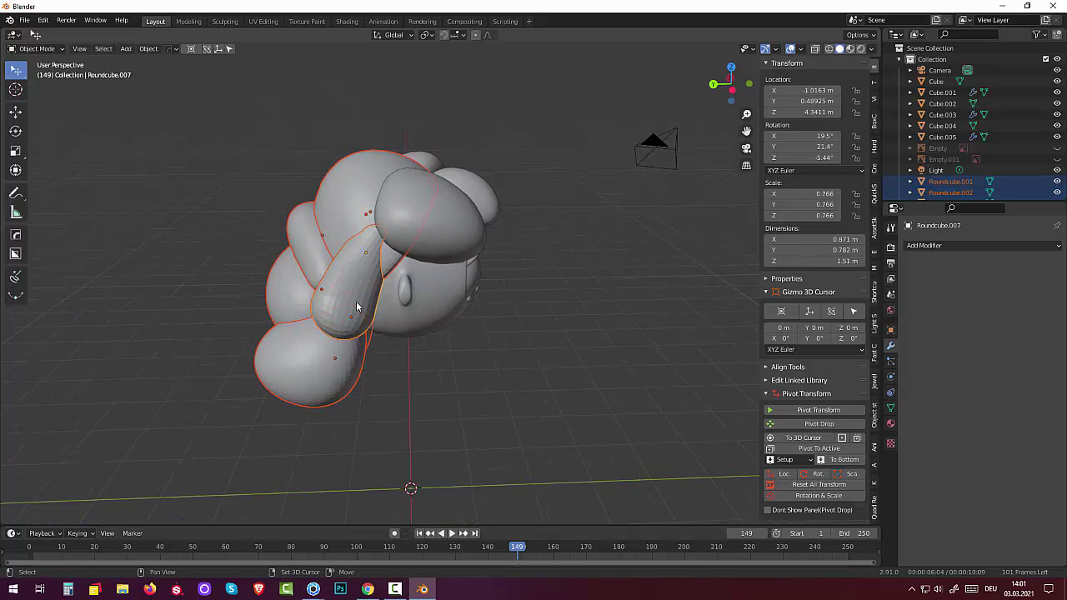
{"action": "left_click", "coordinate": [464, 215], "text": "shift"}
{"action": "mouse_move", "coordinate": [478, 219]}
{"action": "middle_mouse_down"}
{"action": "mouse_move", "coordinate": [546, 237]}
{"action": "mouse_move", "coordinate": [432, 246]}
{"action": "middle_mouse_up"}
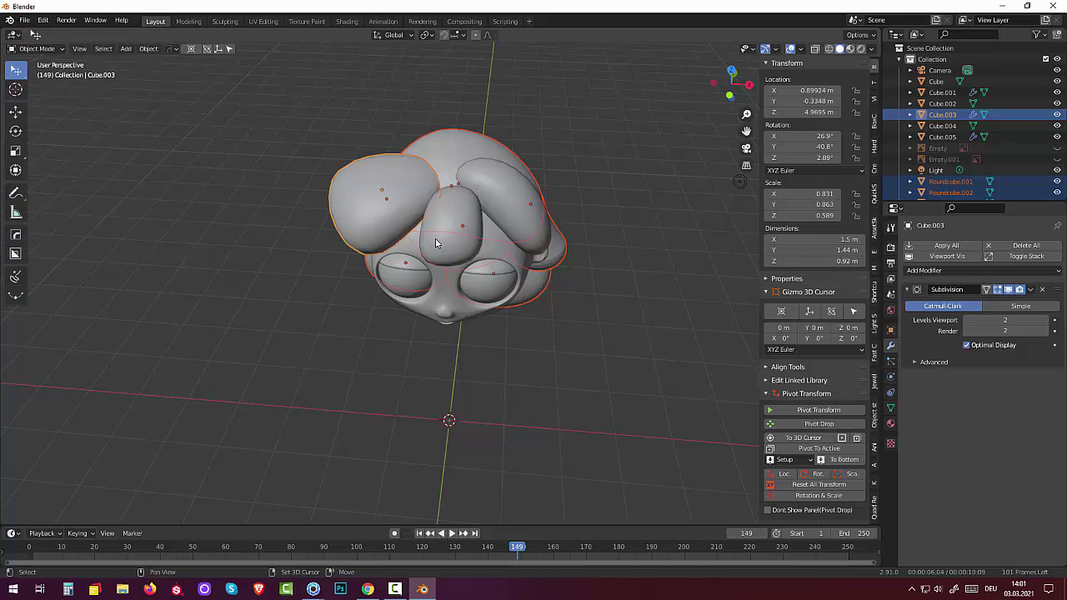
{"action": "left_click", "coordinate": [435, 243], "text": "shift"}
{"action": "left_click", "coordinate": [503, 217], "text": "shift"}
{"action": "mouse_move", "coordinate": [502, 217]}
{"action": "middle_mouse_down"}
{"action": "mouse_move", "coordinate": [521, 187]}
{"action": "mouse_move", "coordinate": [492, 163]}
{"action": "middle_mouse_up"}
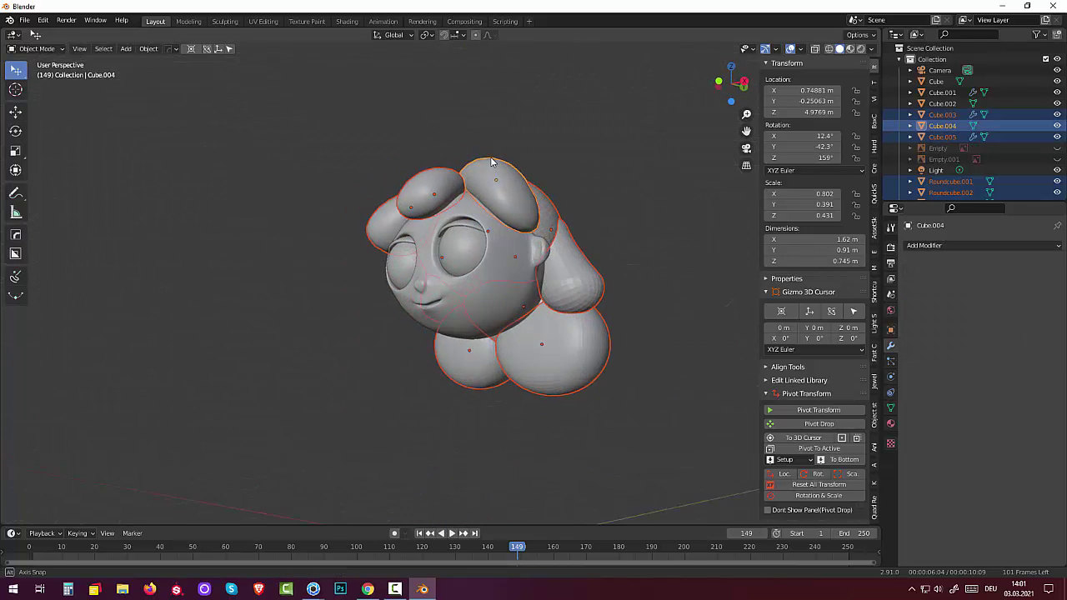
{"action": "mouse_move", "coordinate": [614, 257]}
{"action": "middle_mouse_down"}
{"action": "mouse_move", "coordinate": [599, 172]}
{"action": "mouse_move", "coordinate": [668, 98]}
{"action": "mouse_move", "coordinate": [705, 508]}
{"action": "mouse_move", "coordinate": [470, 86]}
{"action": "mouse_move", "coordinate": [484, 278]}
{"action": "mouse_move", "coordinate": [507, 331]}
{"action": "mouse_move", "coordinate": [529, 306]}
{"action": "middle_mouse_up"}
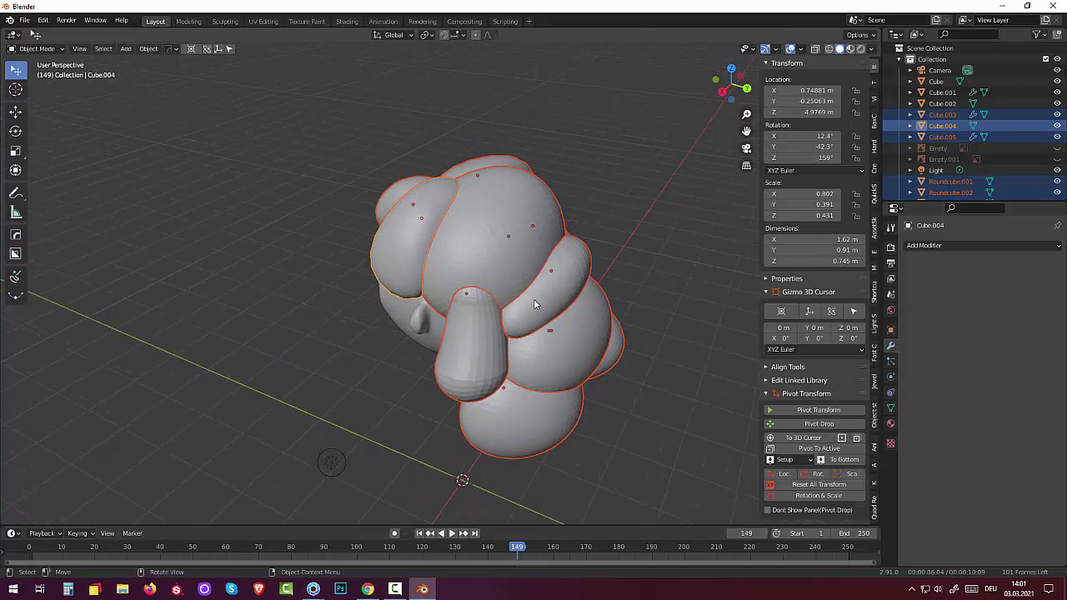
{"action": "key", "text": "ctrl+j"}
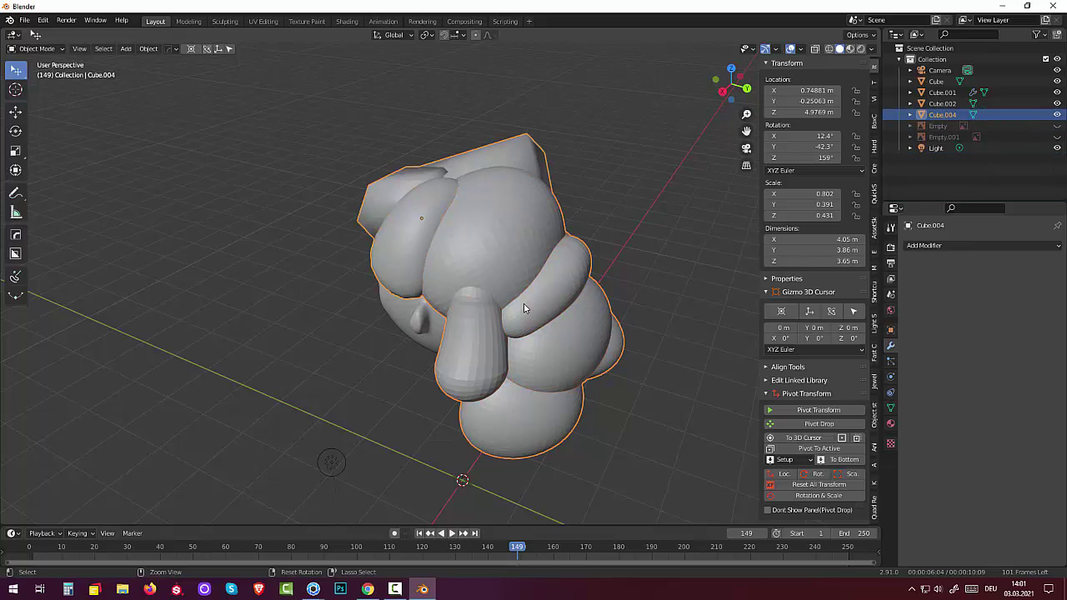
{"action": "key", "text": "ctrl+z"}
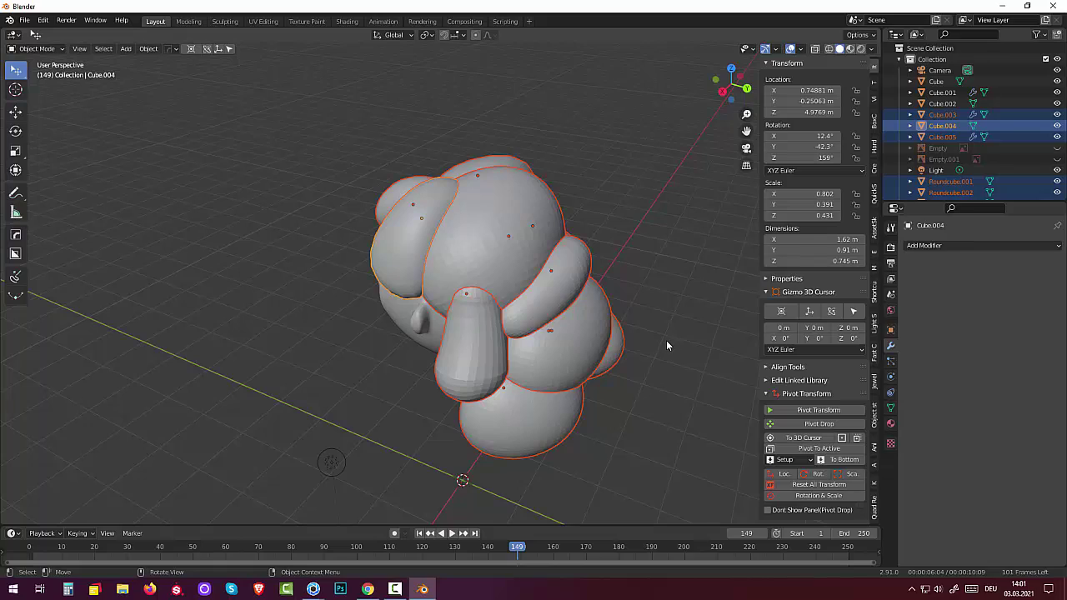
{"action": "mouse_move", "coordinate": [671, 338]}
{"action": "middle_mouse_down"}
{"action": "mouse_move", "coordinate": [17, 348]}
{"action": "mouse_move", "coordinate": [40, 315]}
{"action": "mouse_move", "coordinate": [50, 321]}
{"action": "mouse_move", "coordinate": [0, 377]}
{"action": "middle_mouse_up"}
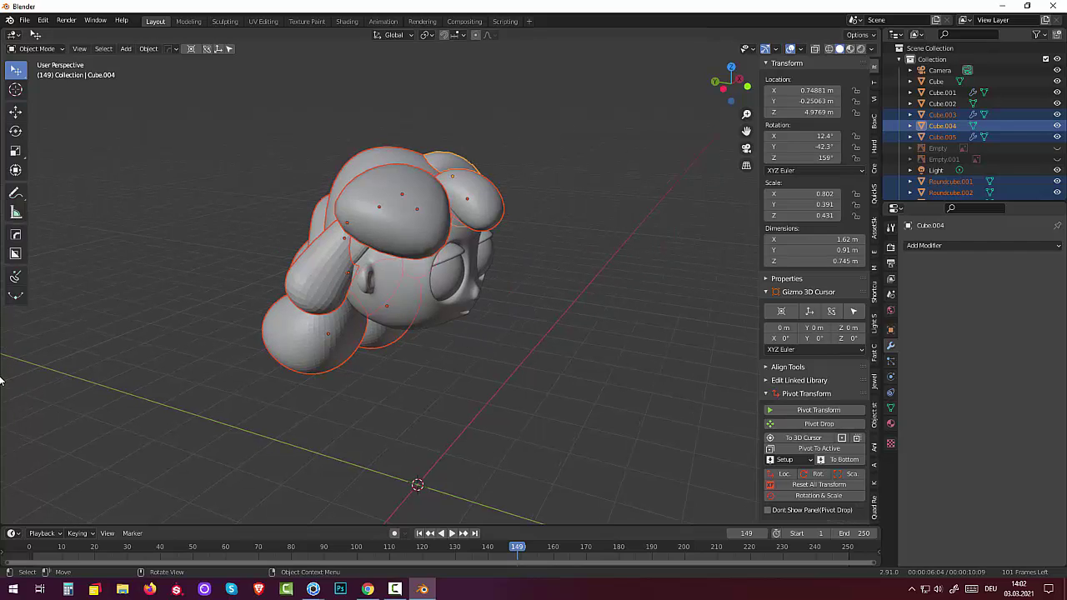
{"action": "key", "text": "ctrl+j"}
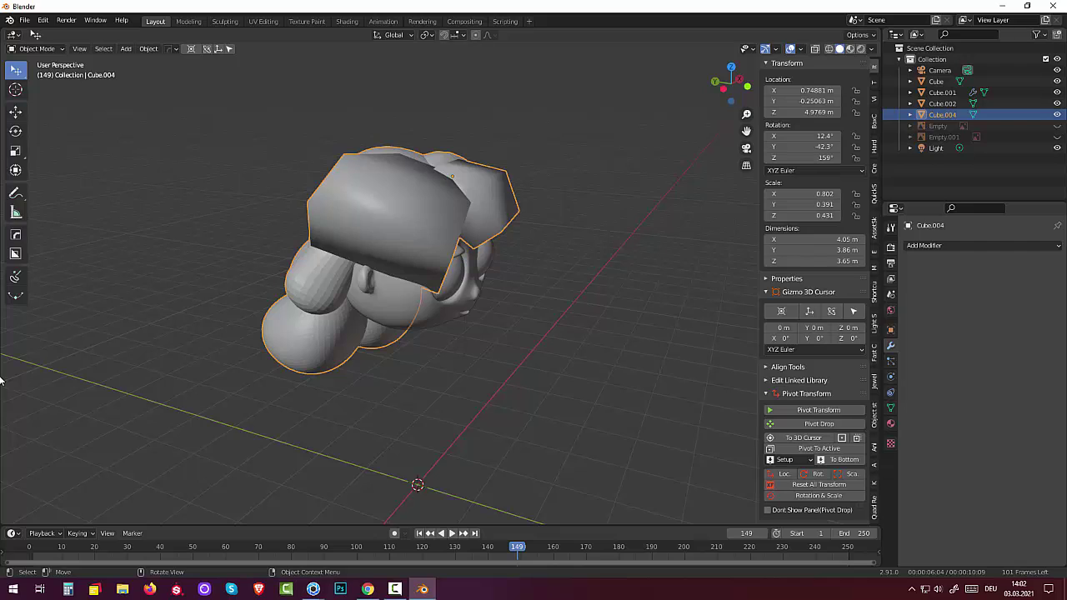
{"action": "key", "text": "ctrl+z"}
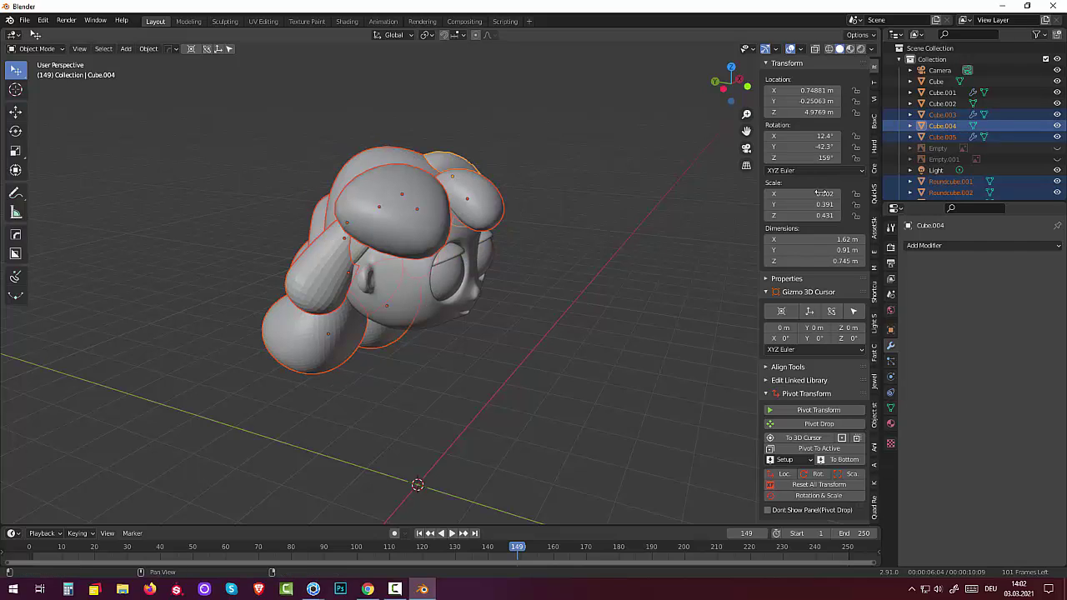
Step: Test Cube.003's viewport subdivision levels 0–2, then apply its Subdivision modifier
{"action": "left_click", "coordinate": [943, 114]}
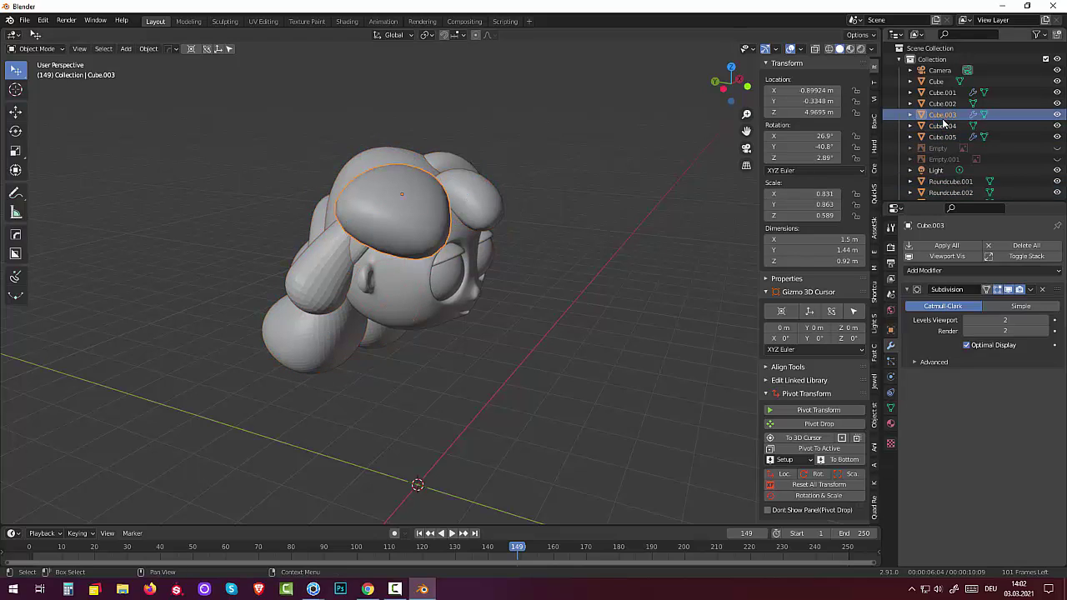
{"action": "left_click", "coordinate": [967, 320]}
{"action": "left_click", "coordinate": [967, 321]}
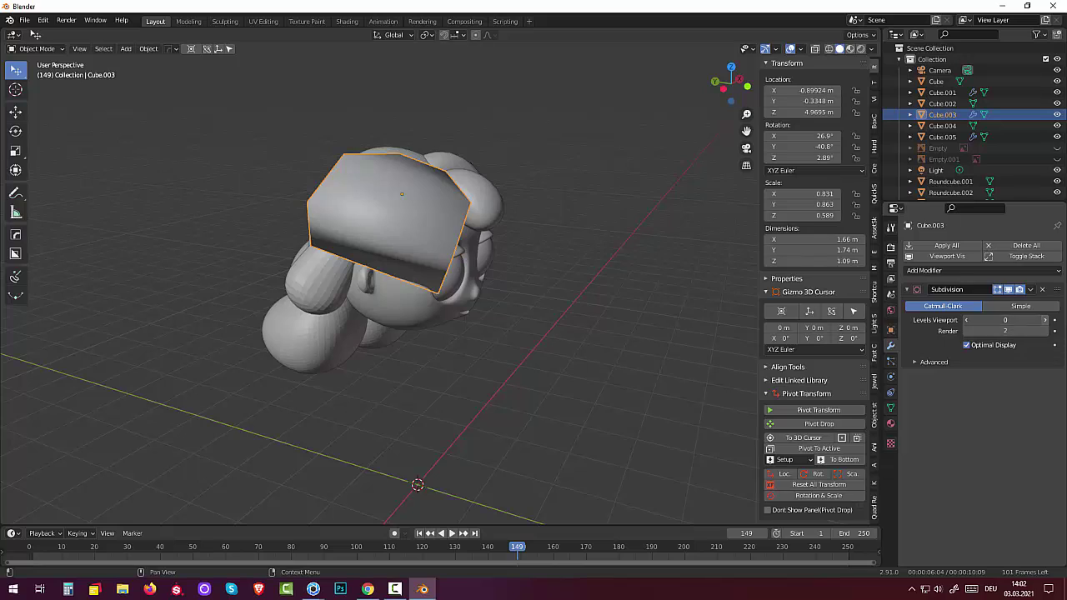
{"action": "left_click", "coordinate": [1047, 321]}
{"action": "left_click", "coordinate": [1047, 321]}
{"action": "left_click", "coordinate": [1030, 289]}
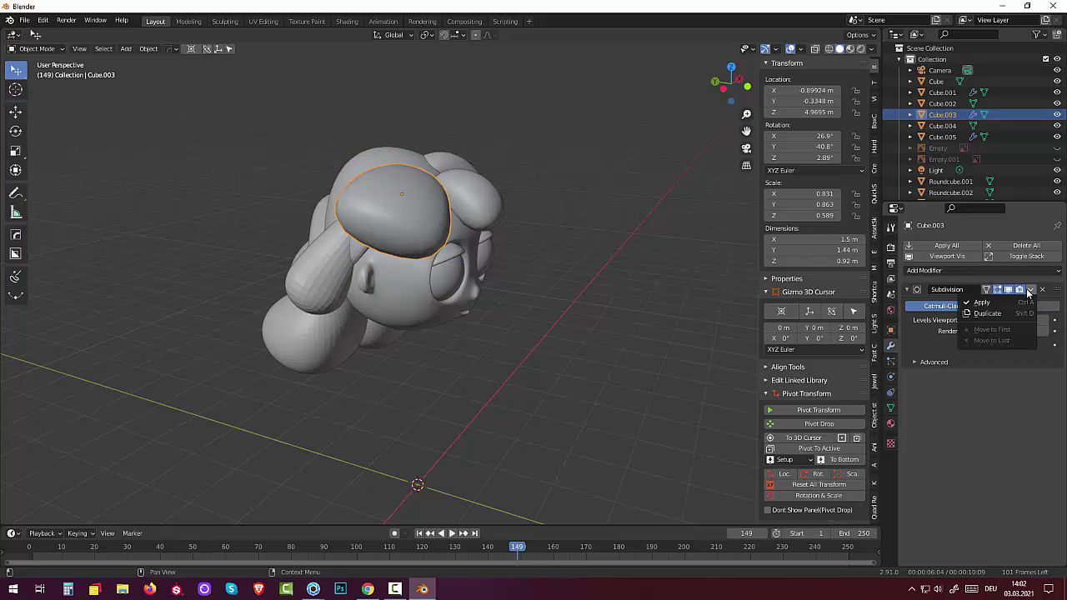
{"action": "left_click", "coordinate": [991, 299]}
Step: Check Cube.001, then apply Cube.005's Subdivision modifier using Catmull-Clark smoothing
{"action": "left_click", "coordinate": [943, 93]}
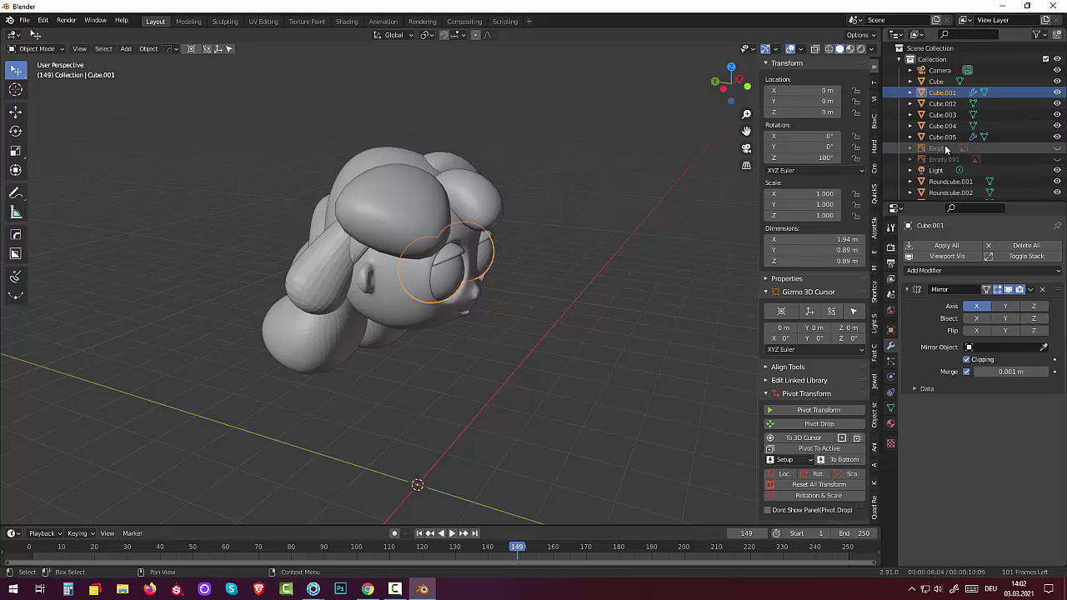
{"action": "left_click", "coordinate": [941, 138]}
{"action": "left_click", "coordinate": [1020, 305]}
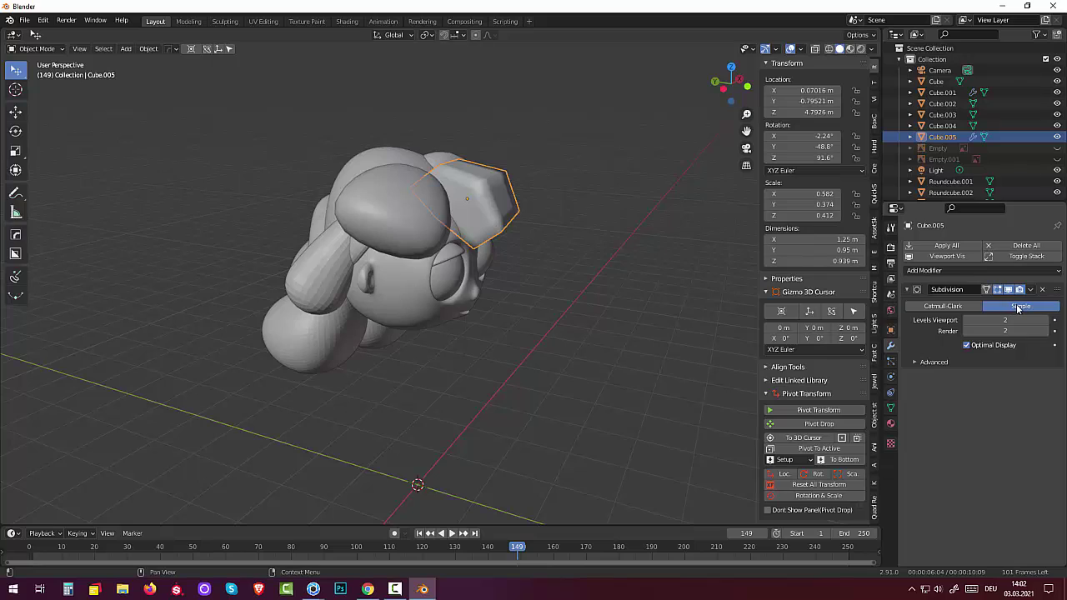
{"action": "left_click", "coordinate": [959, 307]}
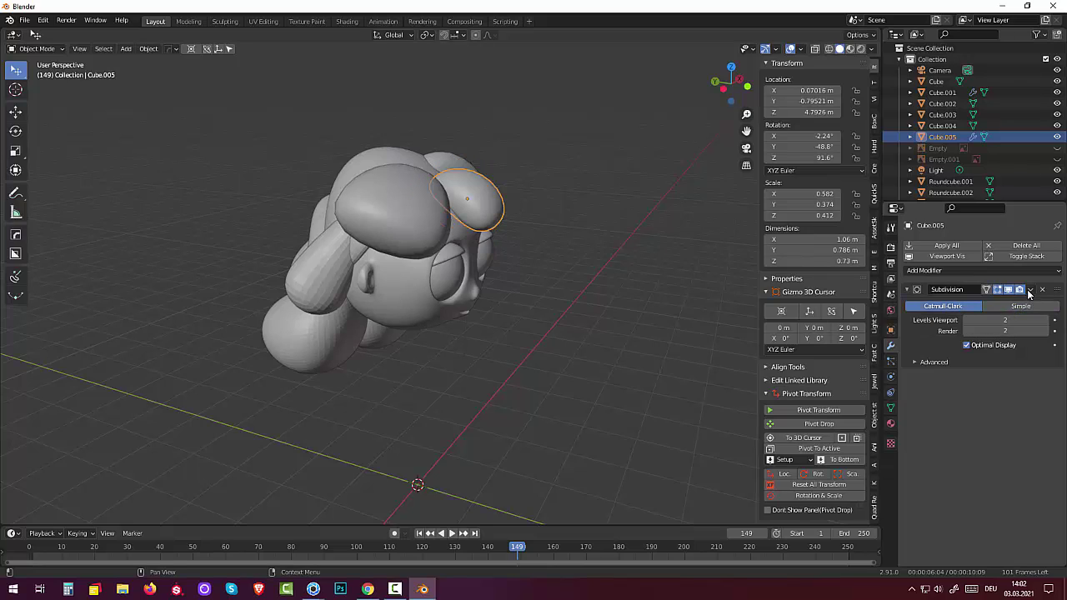
{"action": "left_click", "coordinate": [1031, 290]}
{"action": "left_click", "coordinate": [1007, 302]}
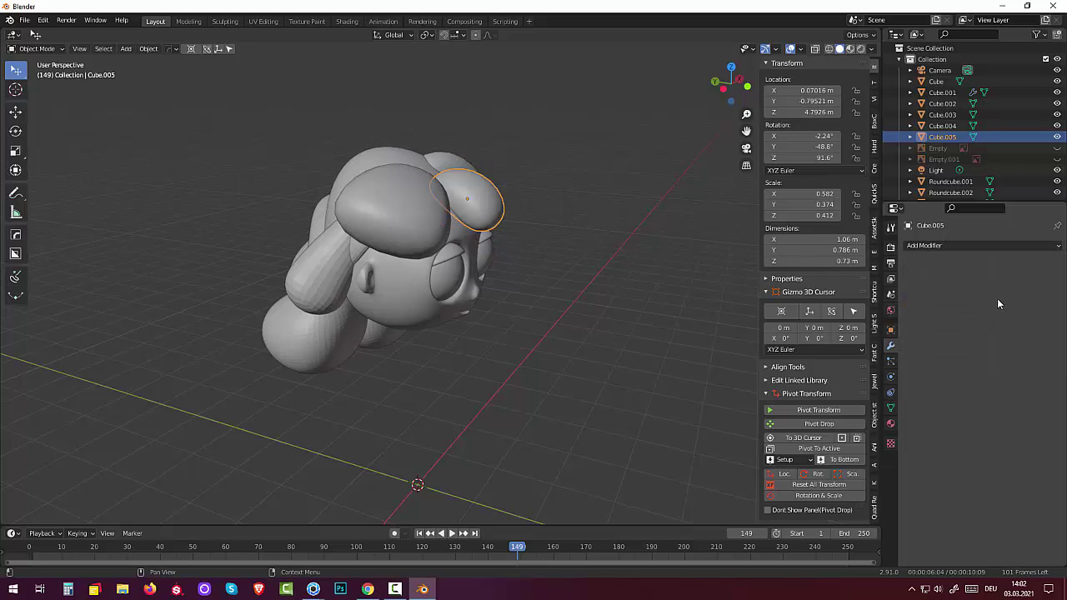
Step: Select the ear pieces Cube.004 and Cube.005, then the top piece Cube.003
{"action": "left_click", "coordinate": [451, 163]}
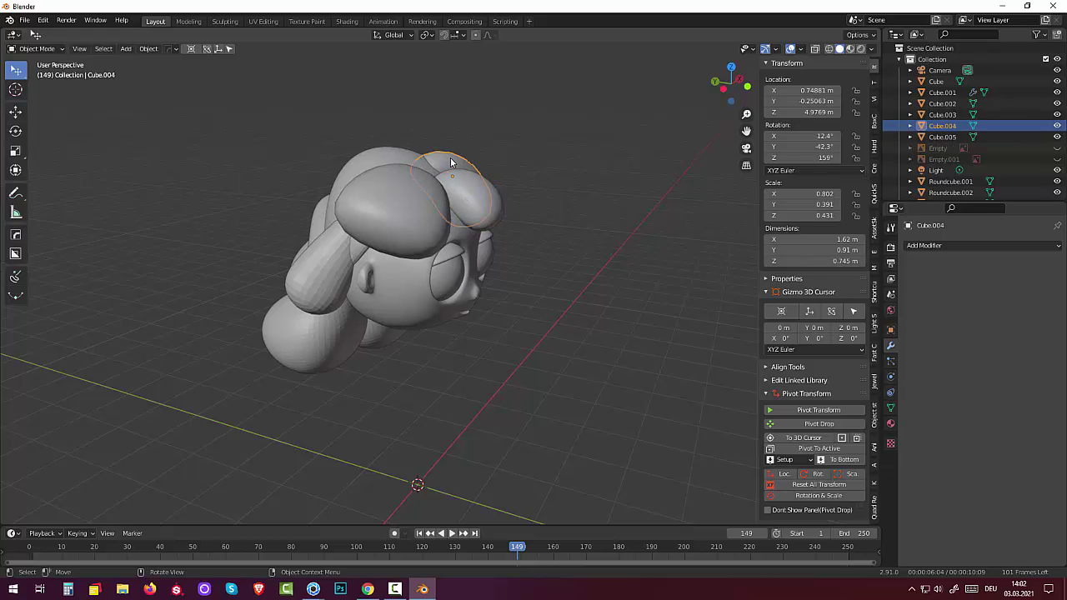
{"action": "left_click", "coordinate": [466, 194]}
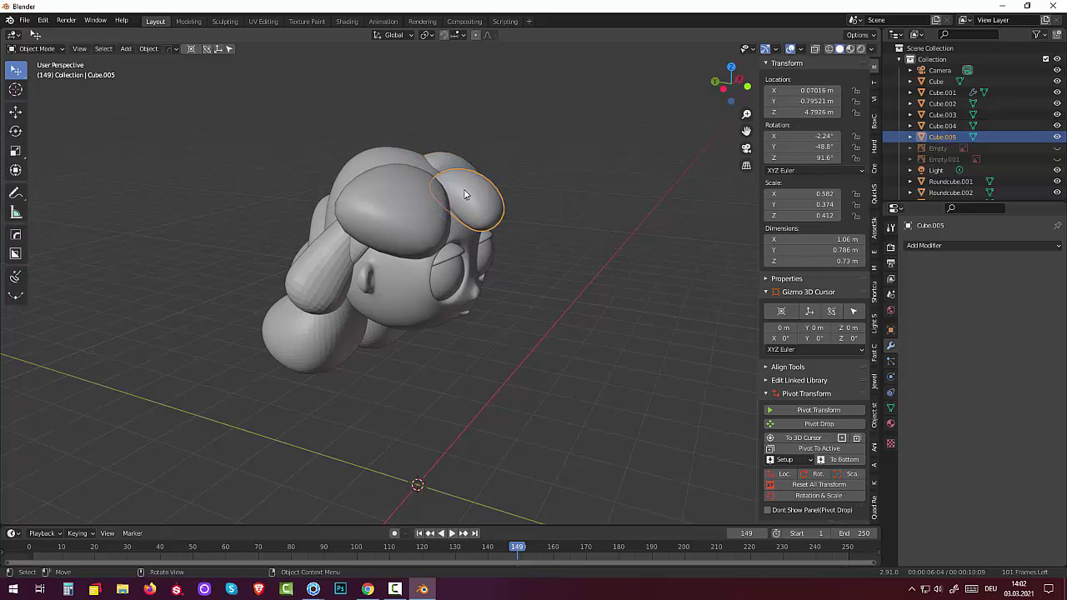
{"action": "left_click", "coordinate": [431, 208]}
Step: Shift-select the ear, head-blob, side and teardrop hair pieces, ending with Roundcube.003 active
{"action": "mouse_move", "coordinate": [496, 256]}
{"action": "middle_mouse_down"}
{"action": "mouse_move", "coordinate": [598, 342]}
{"action": "mouse_move", "coordinate": [599, 317]}
{"action": "middle_mouse_up"}
{"action": "left_click", "coordinate": [467, 203], "text": "shift"}
{"action": "left_click", "coordinate": [450, 170], "text": "shift"}
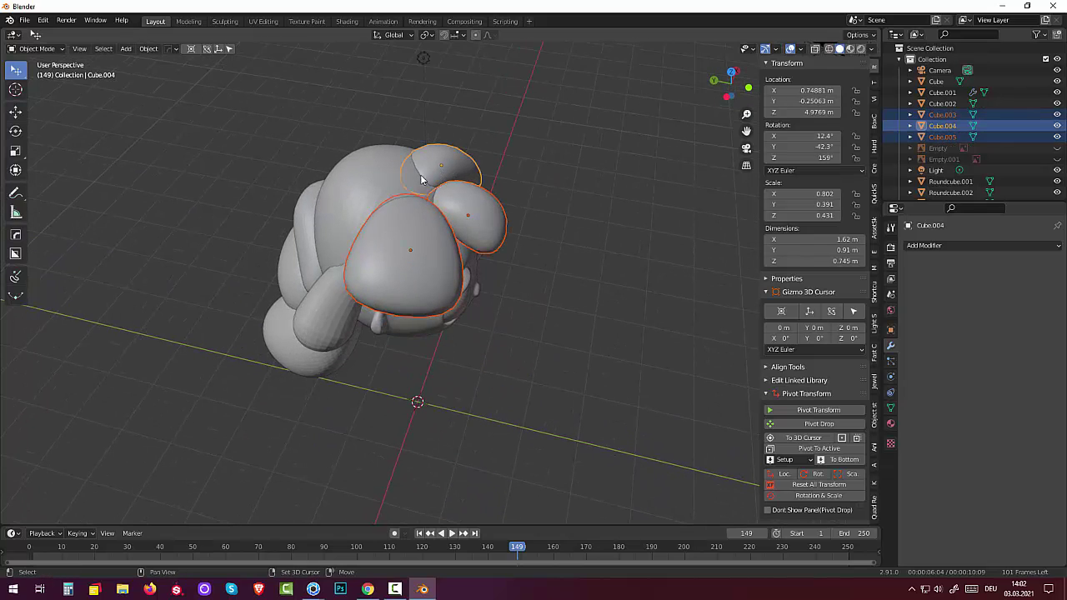
{"action": "left_click", "coordinate": [393, 187], "text": "shift"}
{"action": "left_click", "coordinate": [316, 303], "text": "shift"}
{"action": "left_click", "coordinate": [299, 267], "text": "shift"}
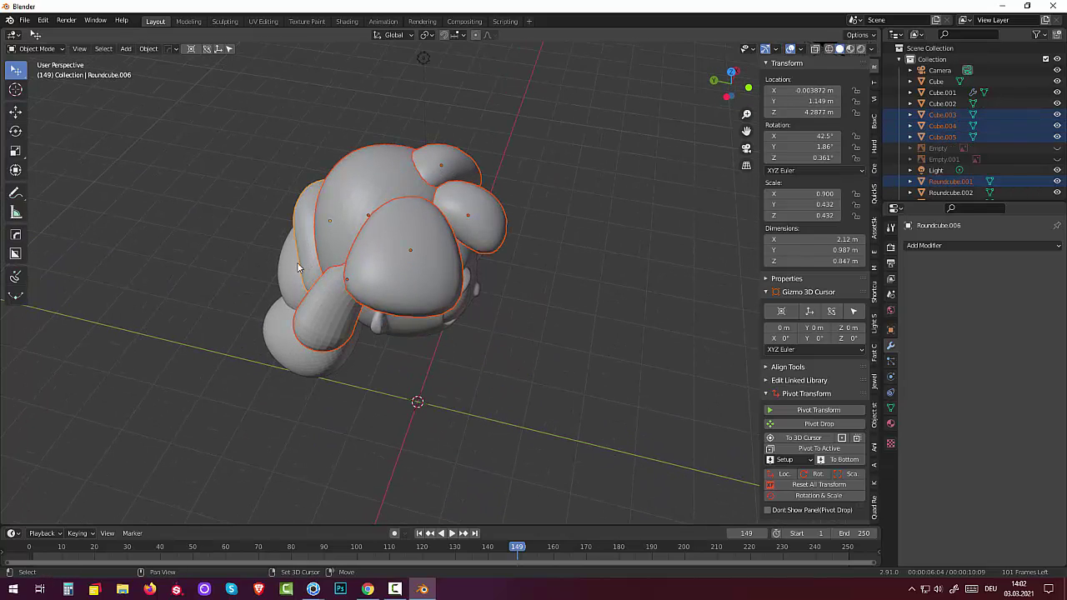
{"action": "left_click", "coordinate": [286, 310], "text": "shift"}
{"action": "mouse_move", "coordinate": [444, 384]}
{"action": "middle_mouse_down"}
{"action": "mouse_move", "coordinate": [278, 332]}
{"action": "mouse_move", "coordinate": [239, 302]}
{"action": "mouse_move", "coordinate": [202, 314]}
{"action": "mouse_move", "coordinate": [498, 322]}
{"action": "middle_mouse_up"}
{"action": "left_click", "coordinate": [523, 269], "text": "shift"}
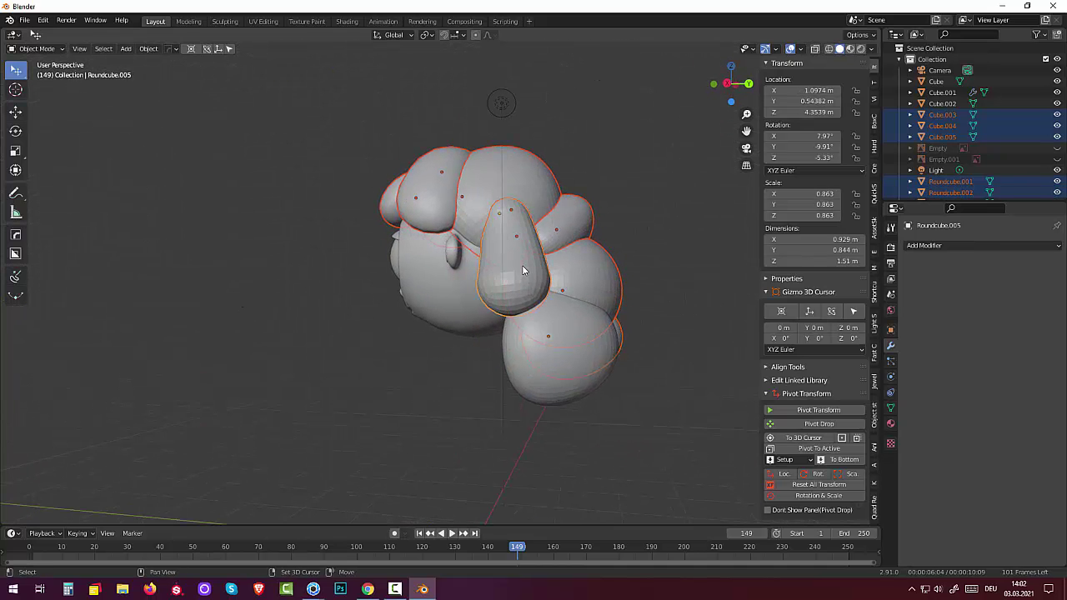
{"action": "left_click", "coordinate": [541, 368], "text": "shift"}
Step: Join the selected pieces into Roundcube.003 with Ctrl+J, then select the head sphere Cube
{"action": "mouse_move", "coordinate": [542, 369]}
{"action": "middle_mouse_down"}
{"action": "mouse_move", "coordinate": [545, 397]}
{"action": "mouse_move", "coordinate": [486, 405]}
{"action": "mouse_move", "coordinate": [460, 457]}
{"action": "mouse_move", "coordinate": [328, 438]}
{"action": "mouse_move", "coordinate": [312, 414]}
{"action": "middle_mouse_up"}
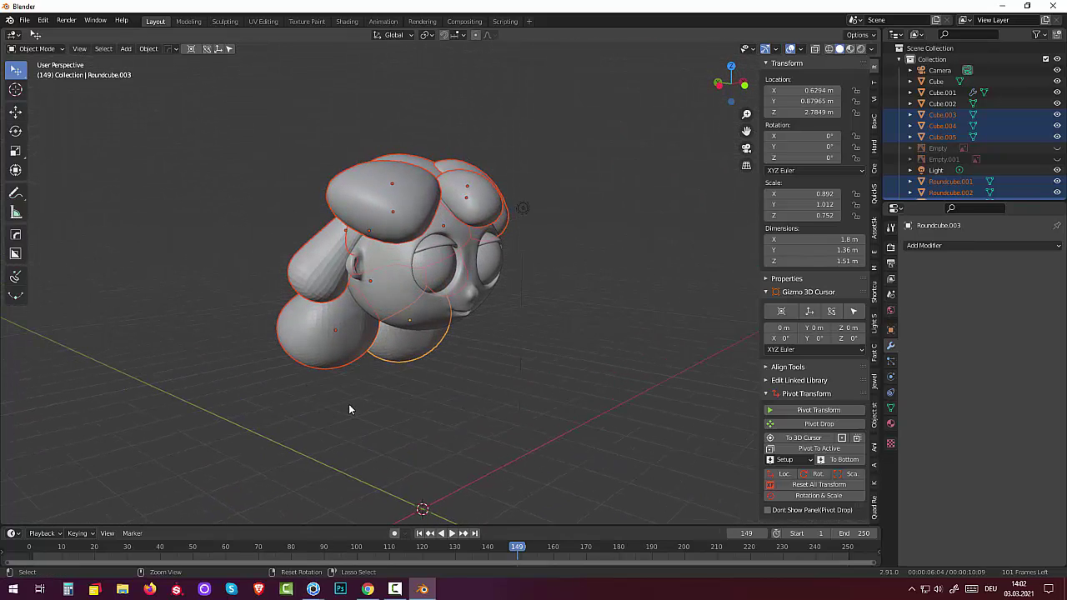
{"action": "key", "text": "ctrl+j"}
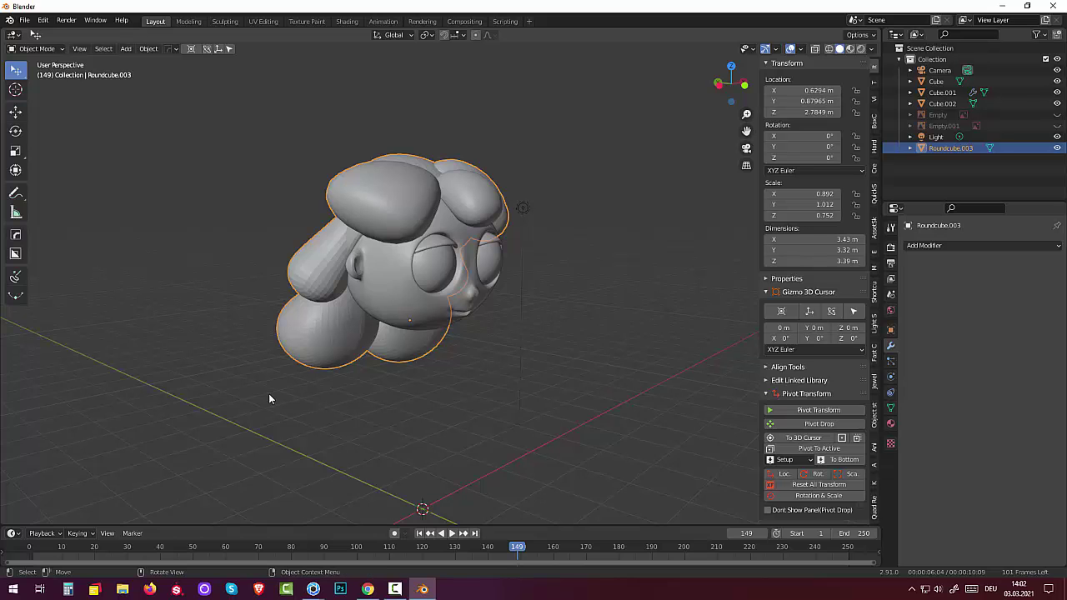
{"action": "mouse_move", "coordinate": [341, 380]}
{"action": "middle_mouse_down"}
{"action": "mouse_move", "coordinate": [452, 390]}
{"action": "mouse_move", "coordinate": [422, 404]}
{"action": "middle_mouse_up"}
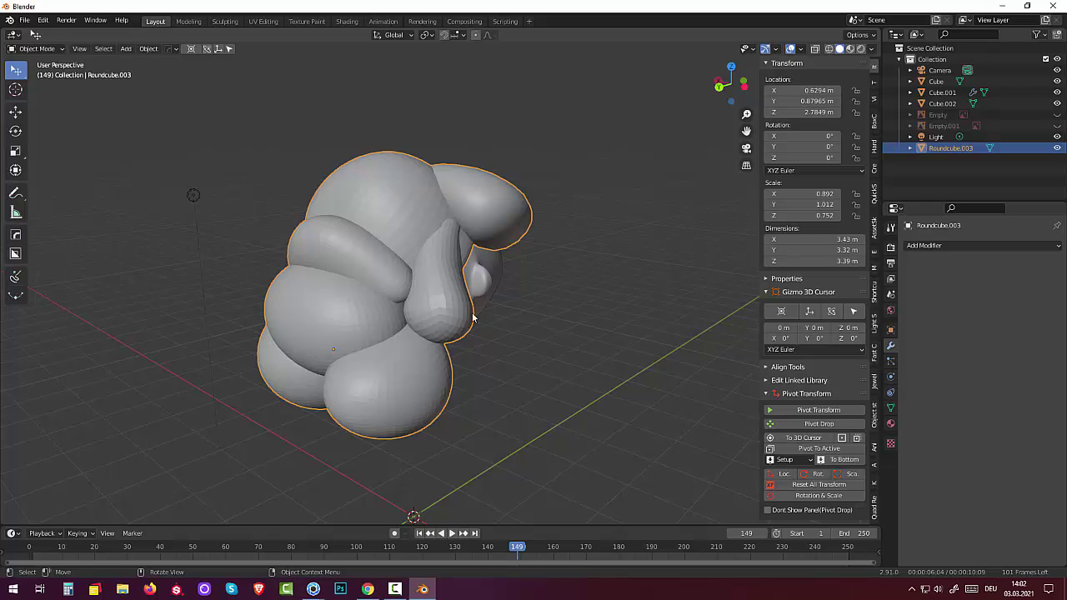
{"action": "middle_click_drag", "start_coordinate": [472, 318], "coordinate": [363, 302]}
{"action": "left_click", "coordinate": [392, 283]}
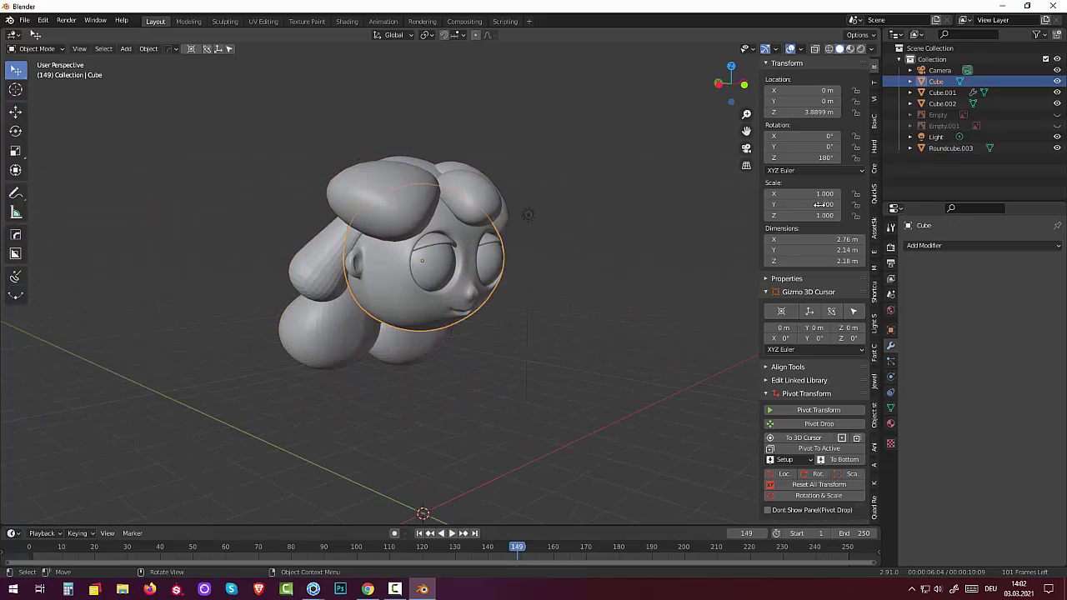
Step: Hide the head sphere, eyelids Cube.001 and eye discs Cube.002, and select Roundcube.003
{"action": "left_click", "coordinate": [1057, 81]}
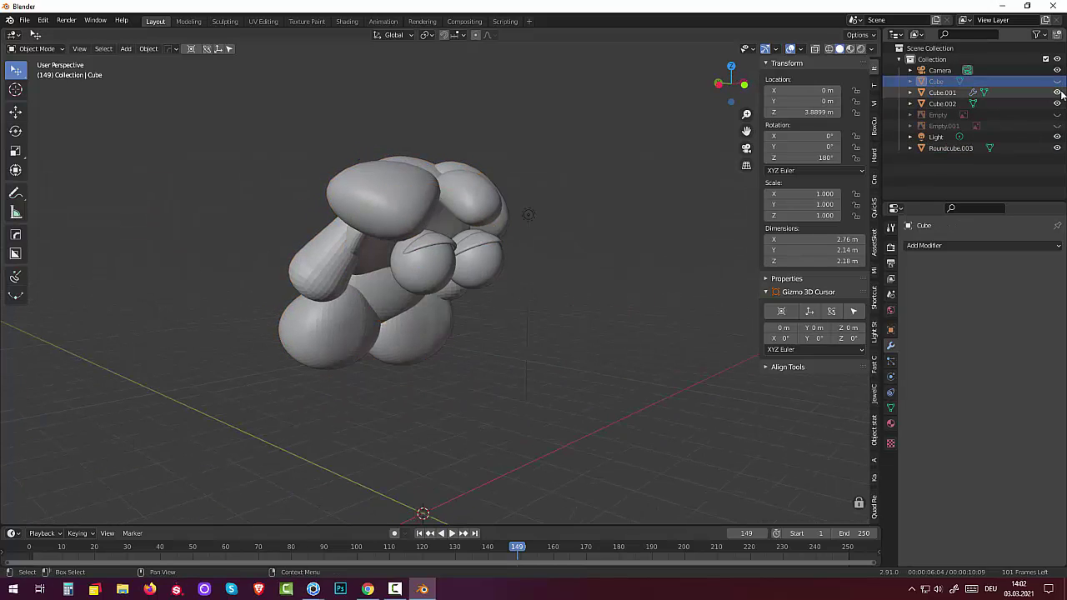
{"action": "left_click", "coordinate": [1057, 92]}
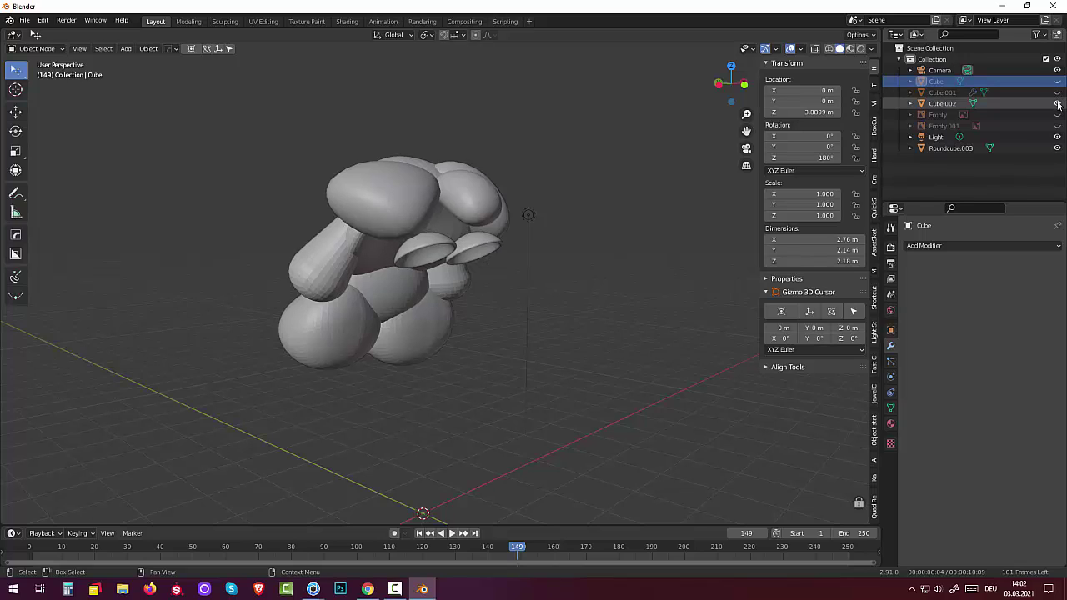
{"action": "left_click", "coordinate": [1057, 104]}
{"action": "left_click", "coordinate": [402, 269]}
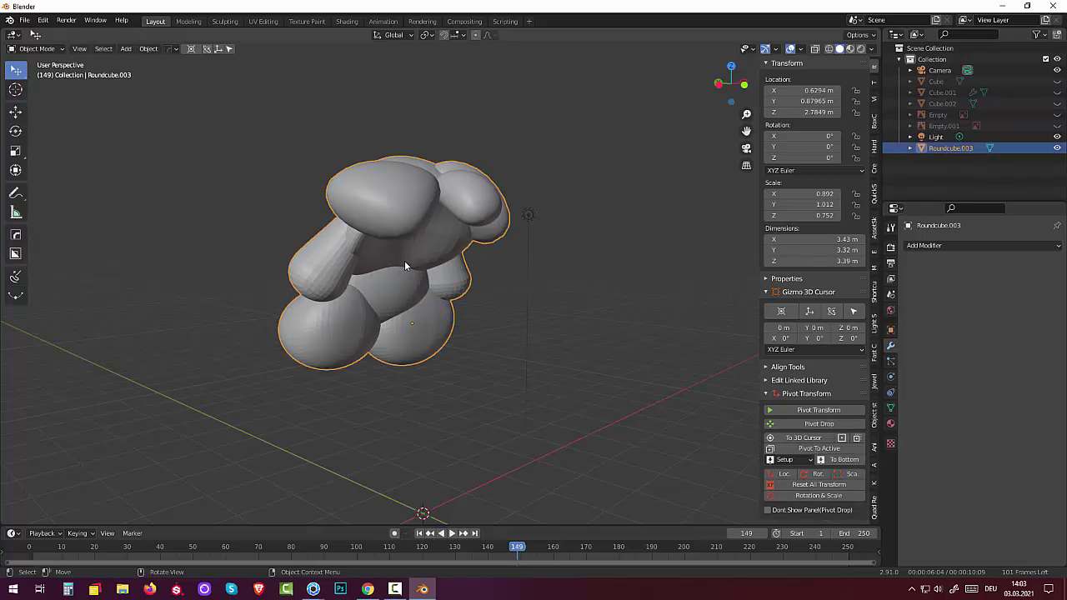
Step: Switch Roundcube.003 to Sculpt Mode and draw a stroke swelling the arm's top
{"action": "left_click", "coordinate": [37, 49]}
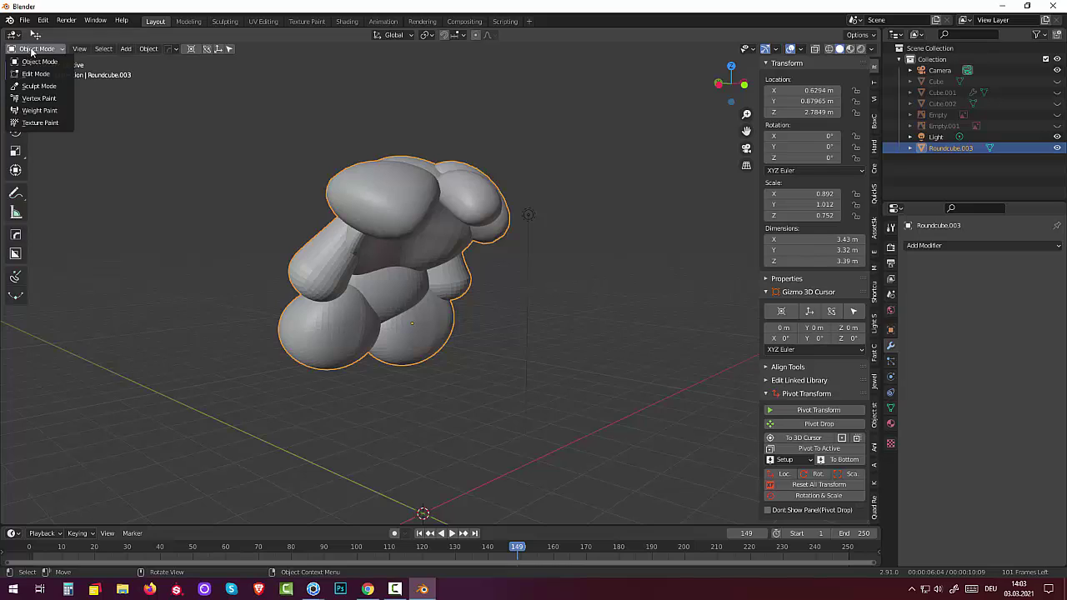
{"action": "left_click", "coordinate": [39, 86]}
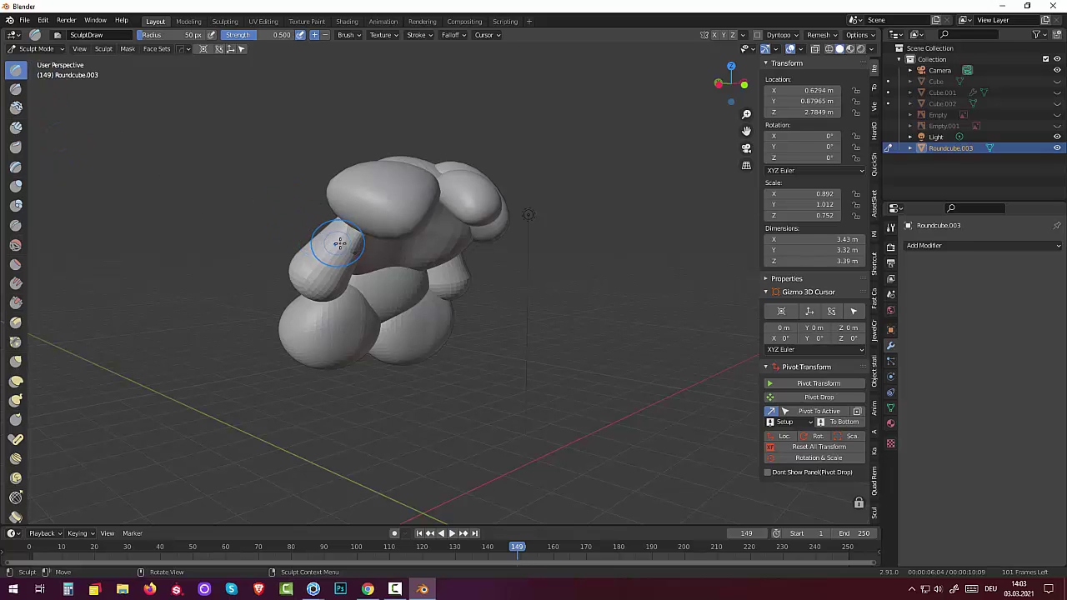
{"action": "middle_click_drag", "start_coordinate": [339, 243], "coordinate": [648, 284]}
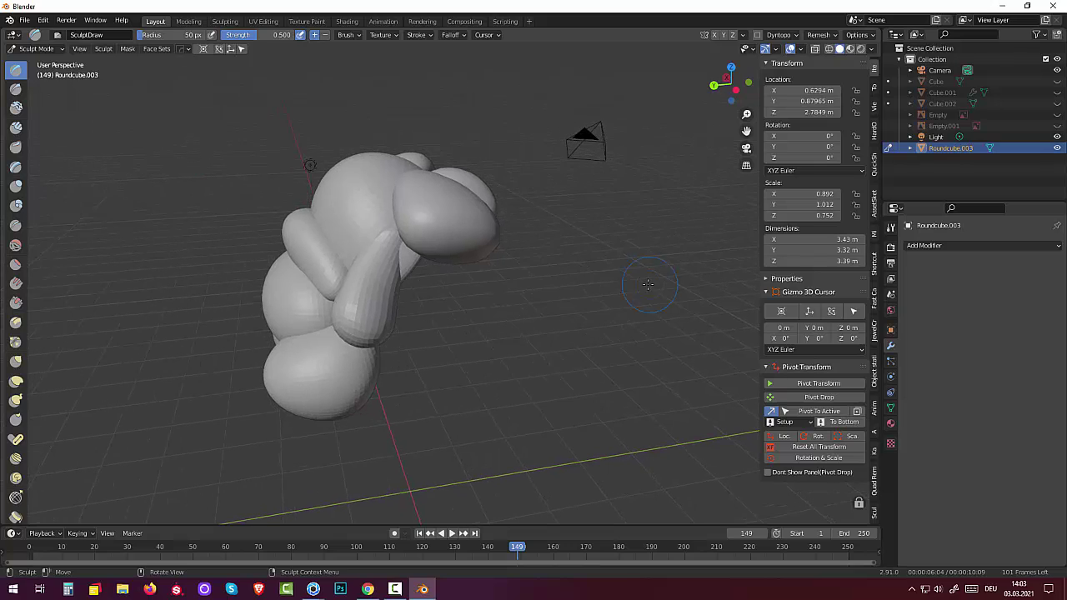
{"action": "left_click_drag", "start_coordinate": [386, 231], "coordinate": [392, 230]}
Step: Set the remesh voxel size to 0.0400 m and remesh Roundcube.003 into one surface
{"action": "left_click", "coordinate": [820, 35]}
{"action": "key", "text": "r"}
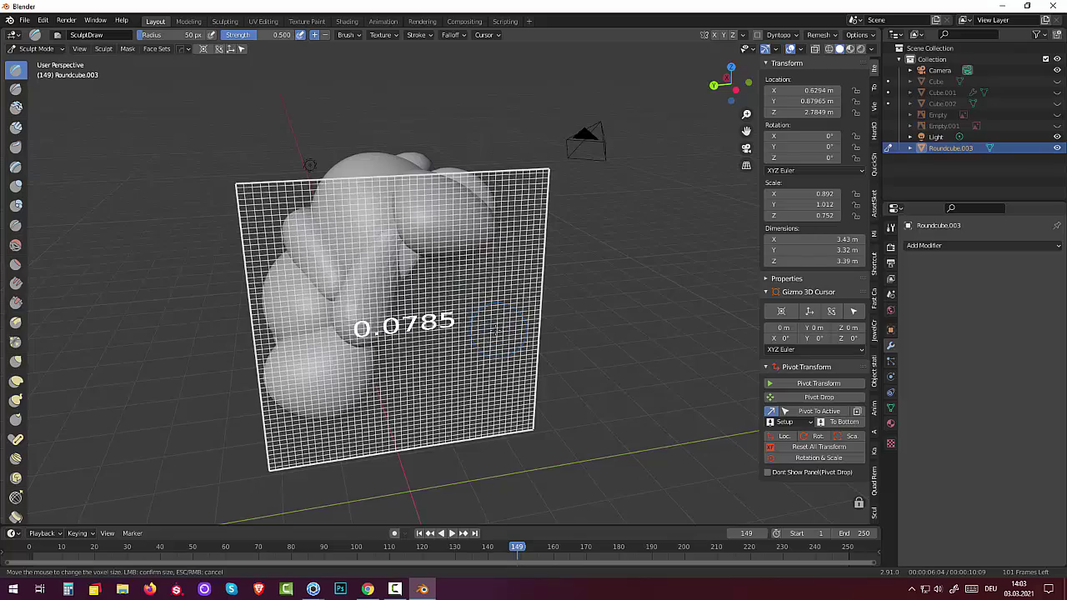
{"action": "left_click", "coordinate": [540, 327]}
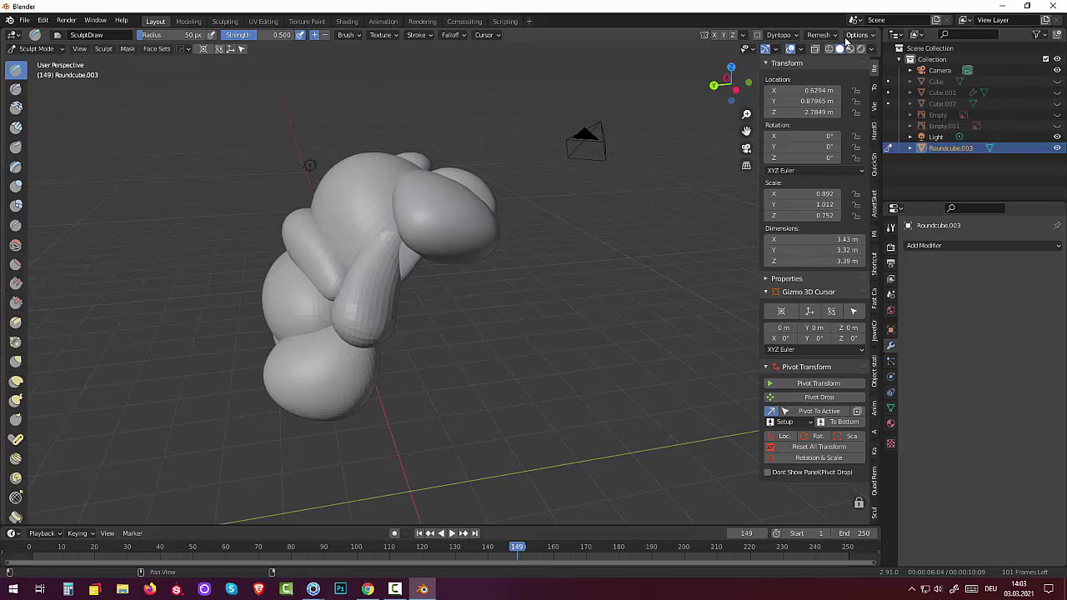
{"action": "left_click", "coordinate": [823, 36]}
{"action": "left_click", "coordinate": [819, 143]}
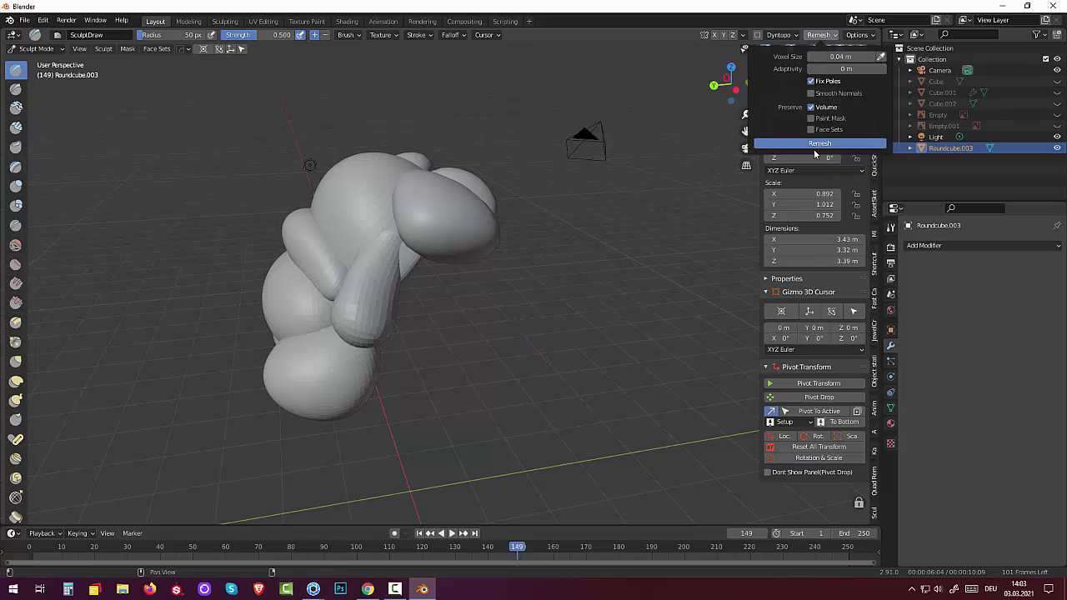
{"action": "mouse_move", "coordinate": [470, 317]}
{"action": "middle_mouse_down"}
{"action": "mouse_move", "coordinate": [692, 298]}
{"action": "mouse_move", "coordinate": [863, 312]}
{"action": "mouse_move", "coordinate": [673, 327]}
{"action": "middle_mouse_up"}
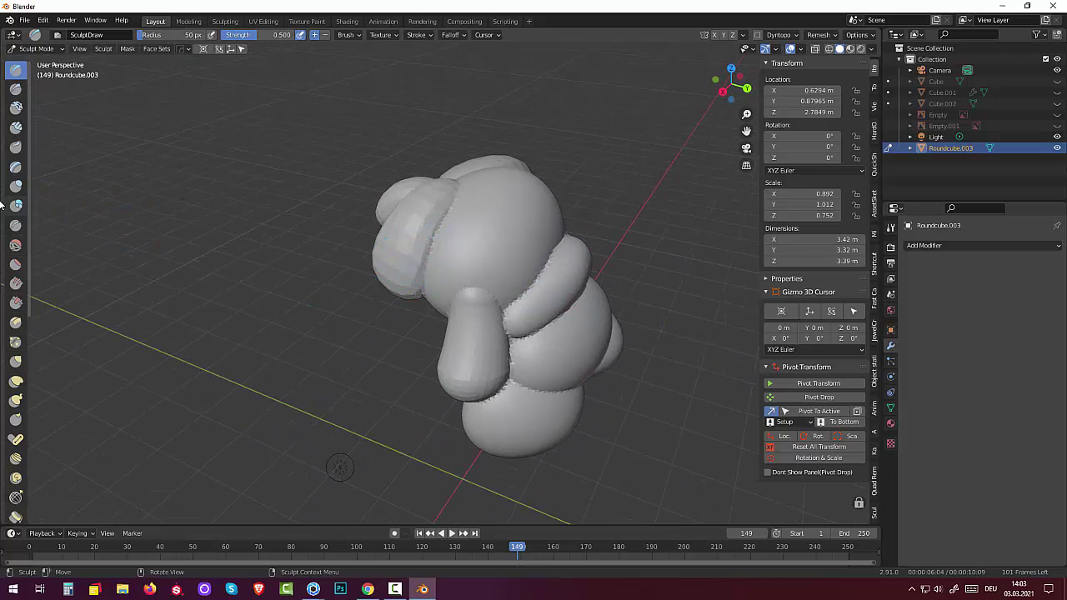
Step: With the Smooth brush, soften the left head blob, knot crevice, and lower and right creases
{"action": "left_click", "coordinate": [16, 244]}
{"action": "mouse_move", "coordinate": [390, 235]}
{"action": "left_mouse_down"}
{"action": "mouse_move", "coordinate": [376, 274]}
{"action": "mouse_move", "coordinate": [410, 293]}
{"action": "mouse_move", "coordinate": [525, 203]}
{"action": "left_mouse_up"}
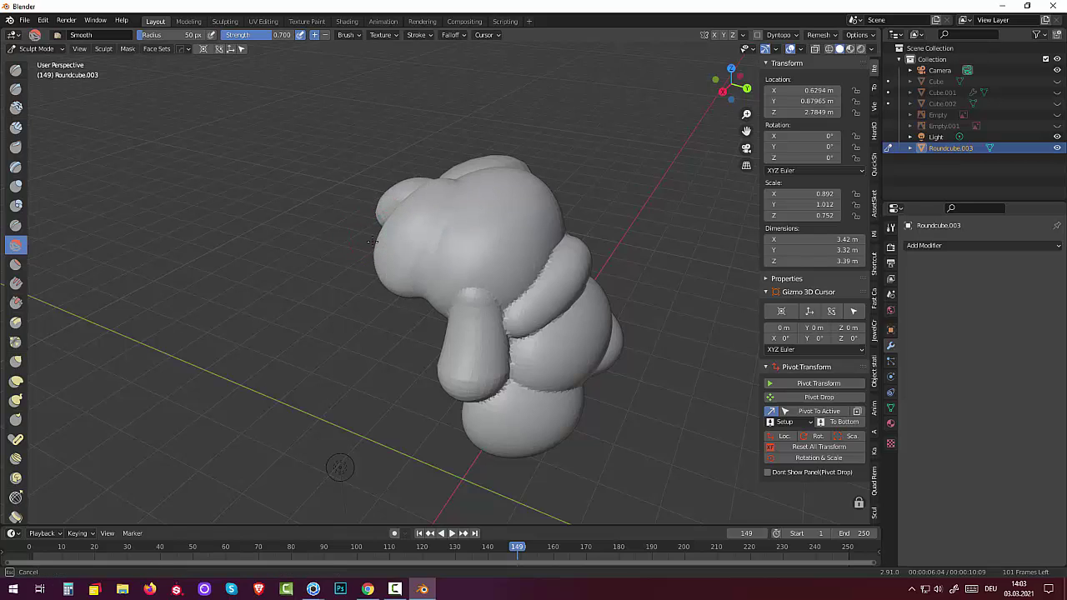
{"action": "middle_click_drag", "start_coordinate": [372, 242], "coordinate": [509, 216]}
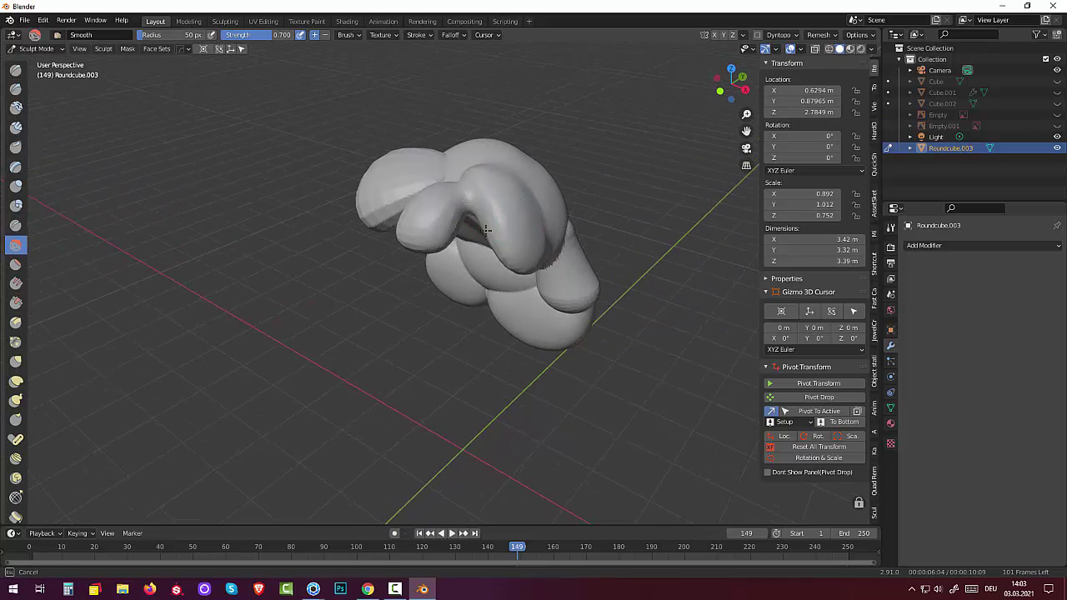
{"action": "left_click_drag", "start_coordinate": [506, 260], "coordinate": [469, 208]}
{"action": "mouse_move", "coordinate": [409, 228]}
{"action": "left_mouse_down"}
{"action": "mouse_move", "coordinate": [440, 172]}
{"action": "mouse_move", "coordinate": [382, 213]}
{"action": "mouse_move", "coordinate": [367, 176]}
{"action": "left_mouse_up"}
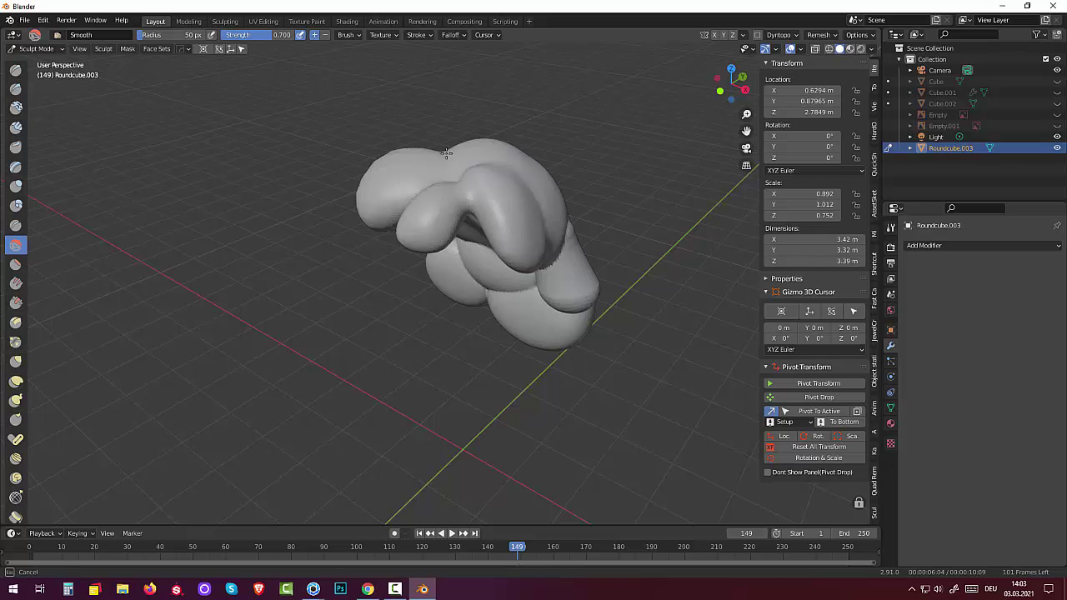
{"action": "middle_click_drag", "start_coordinate": [446, 153], "coordinate": [542, 167]}
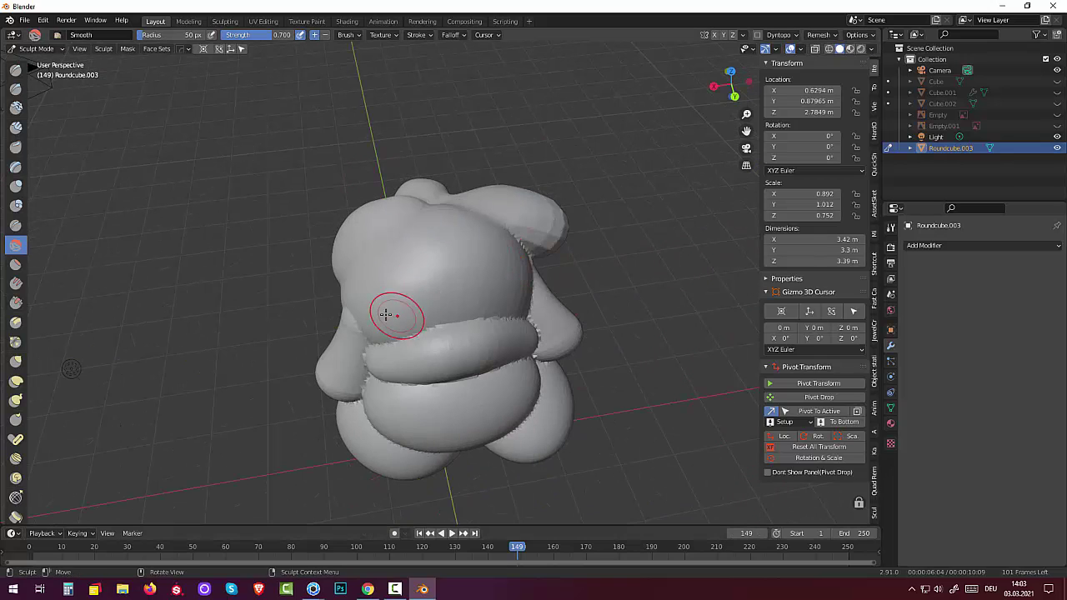
{"action": "mouse_move", "coordinate": [389, 312]}
{"action": "left_mouse_down"}
{"action": "mouse_move", "coordinate": [484, 318]}
{"action": "mouse_move", "coordinate": [386, 339]}
{"action": "mouse_move", "coordinate": [405, 386]}
{"action": "mouse_move", "coordinate": [376, 369]}
{"action": "left_mouse_up"}
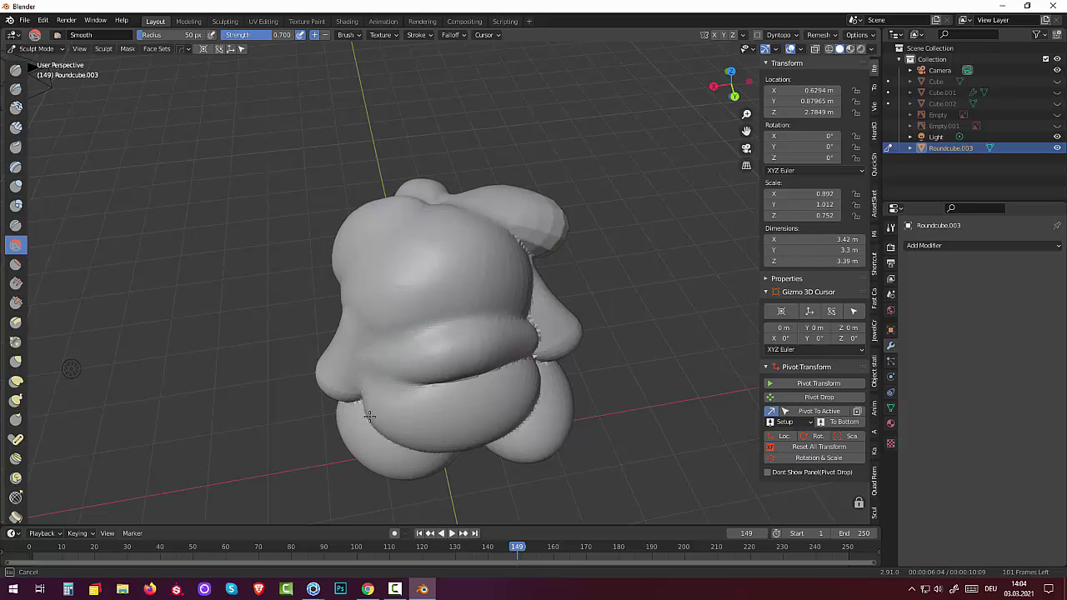
{"action": "mouse_move", "coordinate": [369, 416]}
{"action": "left_mouse_down"}
{"action": "mouse_move", "coordinate": [498, 374]}
{"action": "mouse_move", "coordinate": [535, 320]}
{"action": "left_mouse_up"}
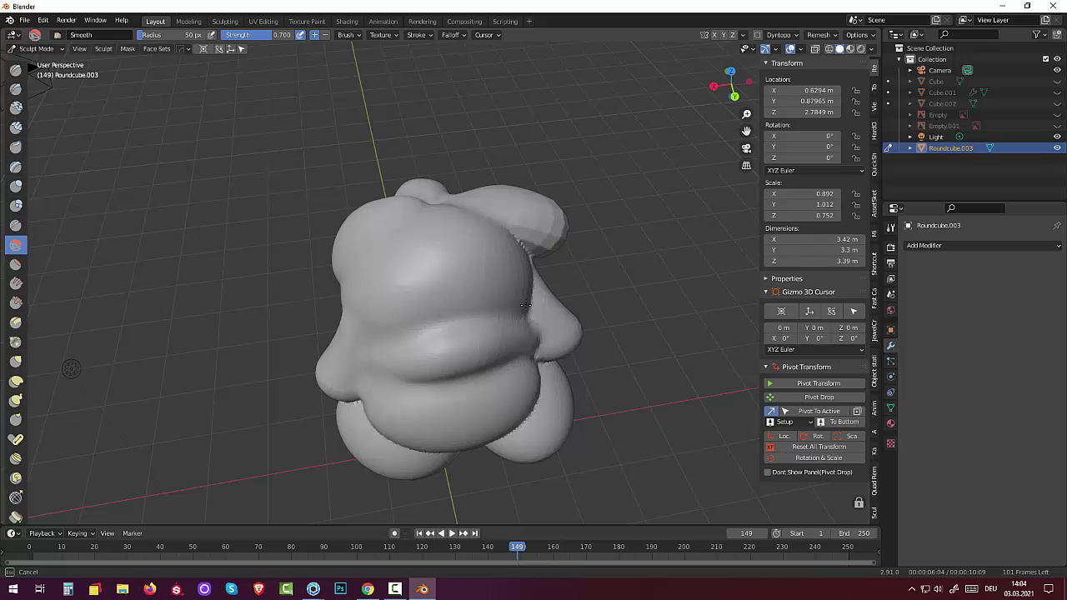
{"action": "left_click_drag", "start_coordinate": [509, 224], "coordinate": [526, 261]}
{"action": "left_click_drag", "start_coordinate": [577, 316], "coordinate": [537, 310]}
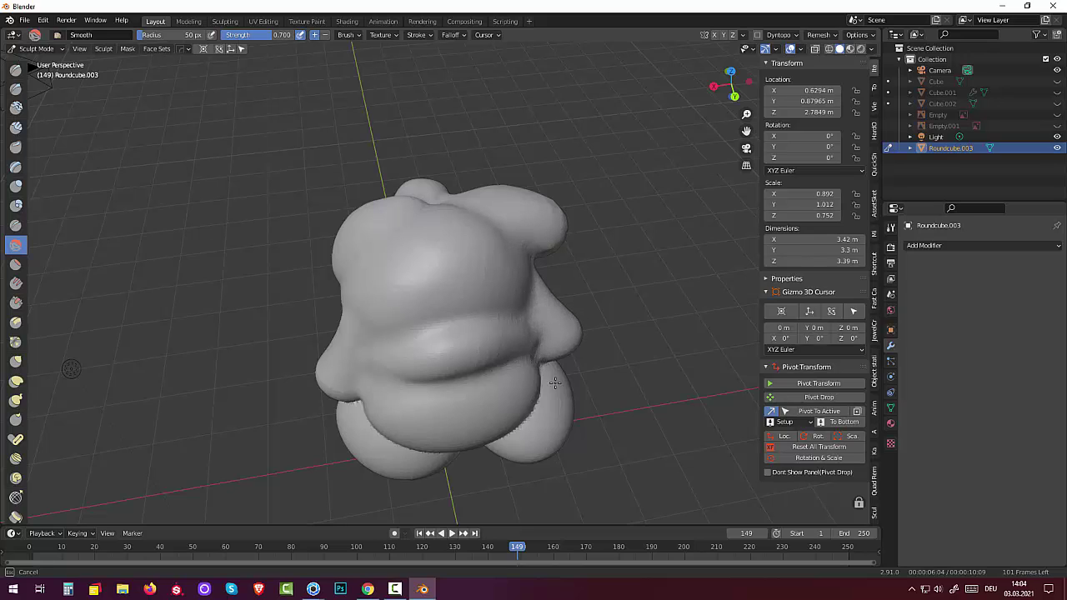
{"action": "mouse_move", "coordinate": [555, 381]}
{"action": "left_mouse_down"}
{"action": "mouse_move", "coordinate": [506, 448]}
{"action": "mouse_move", "coordinate": [529, 416]}
{"action": "left_mouse_up"}
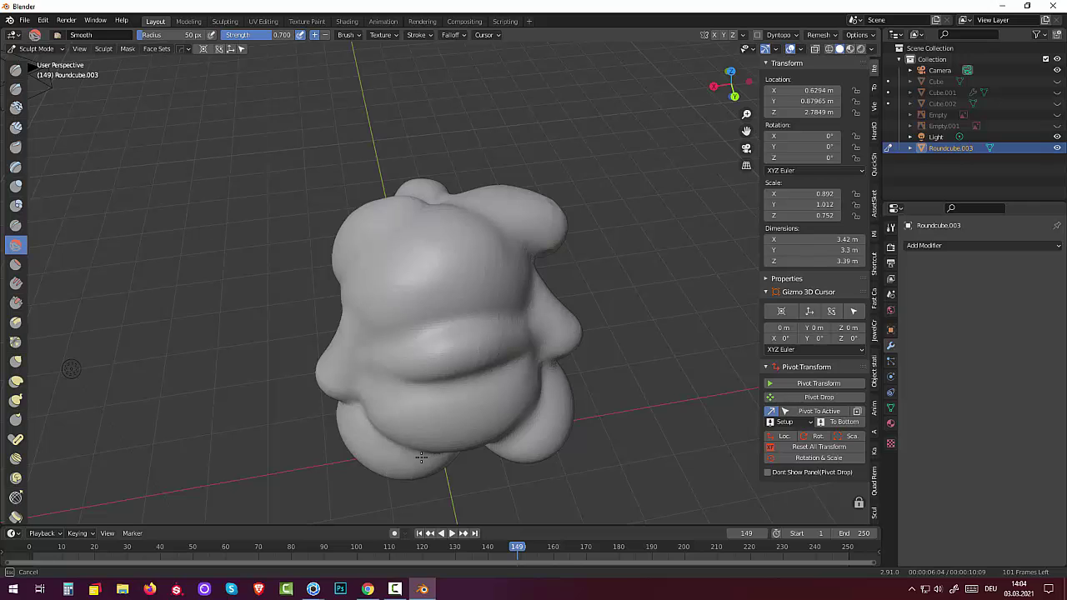
{"action": "left_click_drag", "start_coordinate": [389, 472], "coordinate": [440, 458]}
Step: Smooth the top lobe, small knob, top of the sculpt and body near the left arm
{"action": "middle_click_drag", "start_coordinate": [598, 349], "coordinate": [345, 310]}
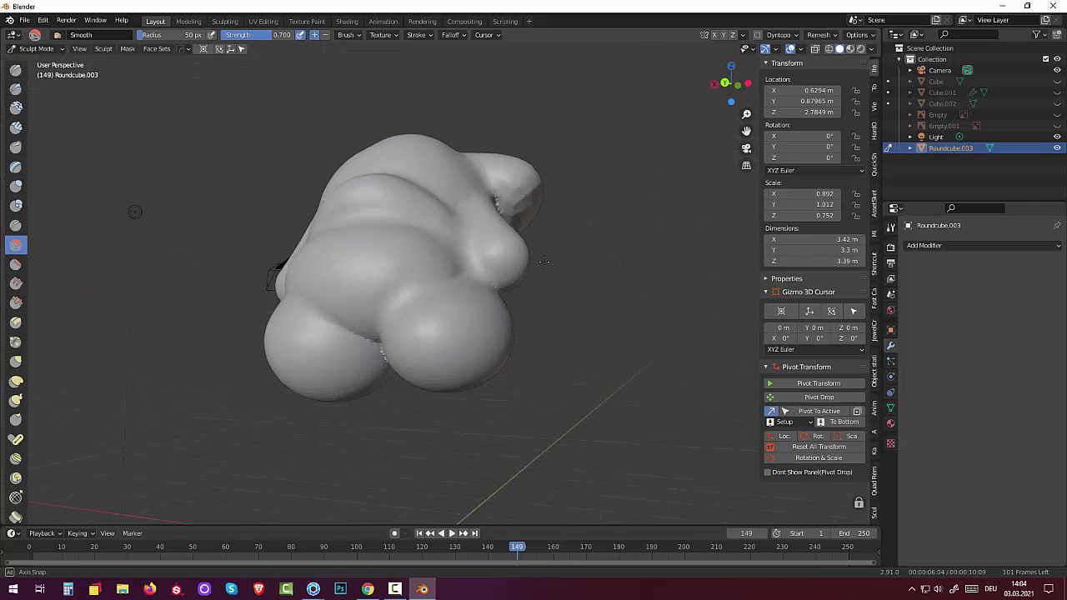
{"action": "mouse_move", "coordinate": [345, 309]}
{"action": "left_mouse_down"}
{"action": "mouse_move", "coordinate": [368, 337]}
{"action": "mouse_move", "coordinate": [423, 333]}
{"action": "left_mouse_up"}
{"action": "middle_click_drag", "start_coordinate": [423, 334], "coordinate": [427, 156]}
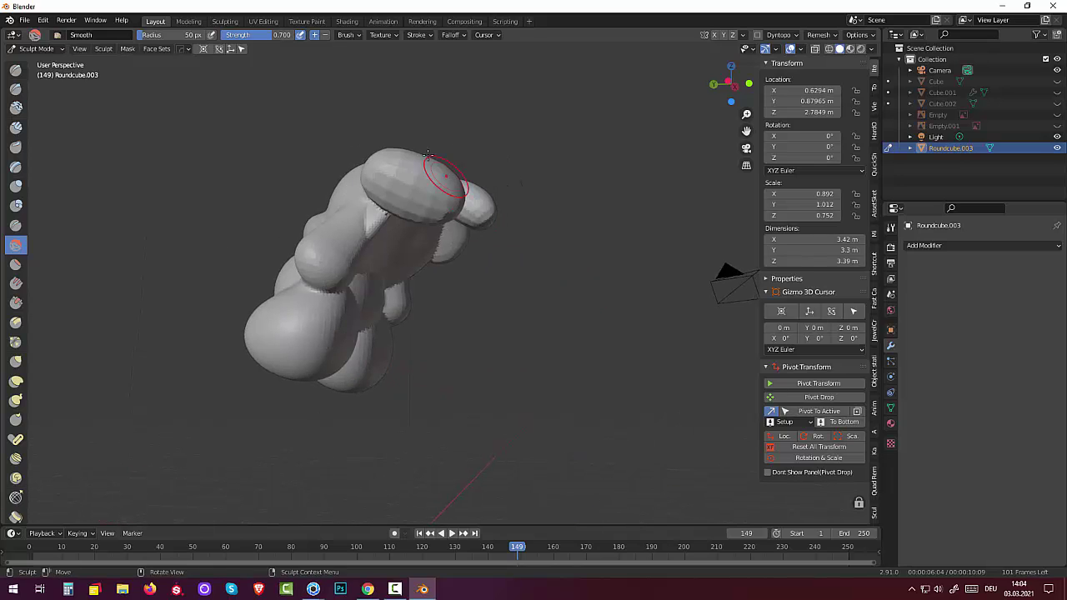
{"action": "mouse_move", "coordinate": [379, 162]}
{"action": "left_mouse_down"}
{"action": "mouse_move", "coordinate": [349, 234]}
{"action": "mouse_move", "coordinate": [304, 273]}
{"action": "mouse_move", "coordinate": [345, 293]}
{"action": "mouse_move", "coordinate": [381, 278]}
{"action": "left_mouse_up"}
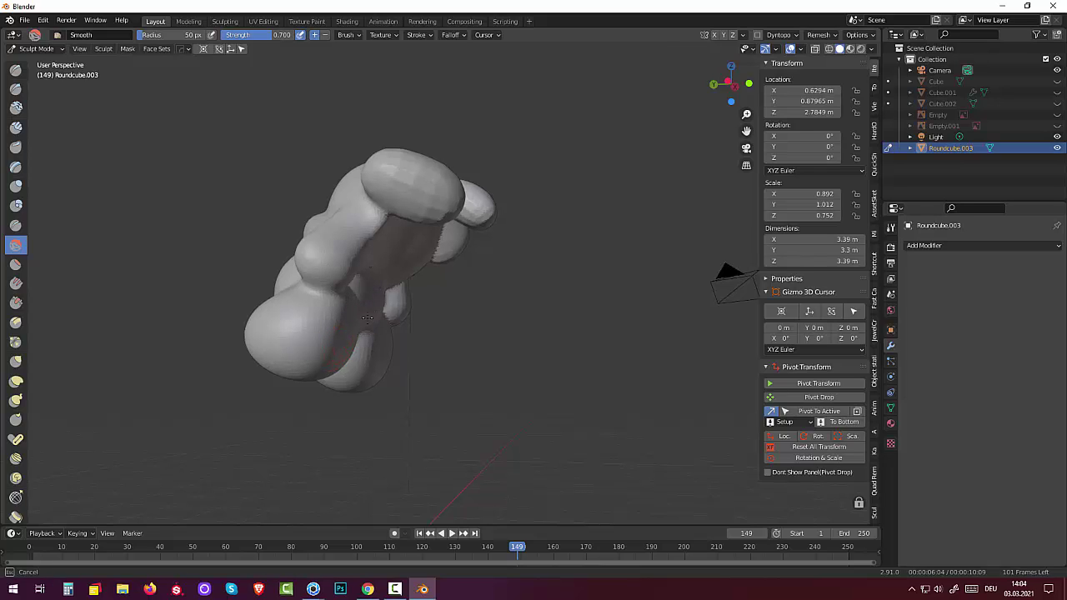
{"action": "mouse_move", "coordinate": [396, 290]}
{"action": "left_mouse_down"}
{"action": "mouse_move", "coordinate": [392, 305]}
{"action": "mouse_move", "coordinate": [439, 258]}
{"action": "left_mouse_up"}
{"action": "mouse_move", "coordinate": [471, 253]}
{"action": "middle_mouse_down"}
{"action": "mouse_move", "coordinate": [569, 434]}
{"action": "mouse_move", "coordinate": [448, 245]}
{"action": "mouse_move", "coordinate": [577, 382]}
{"action": "mouse_move", "coordinate": [413, 206]}
{"action": "middle_mouse_up"}
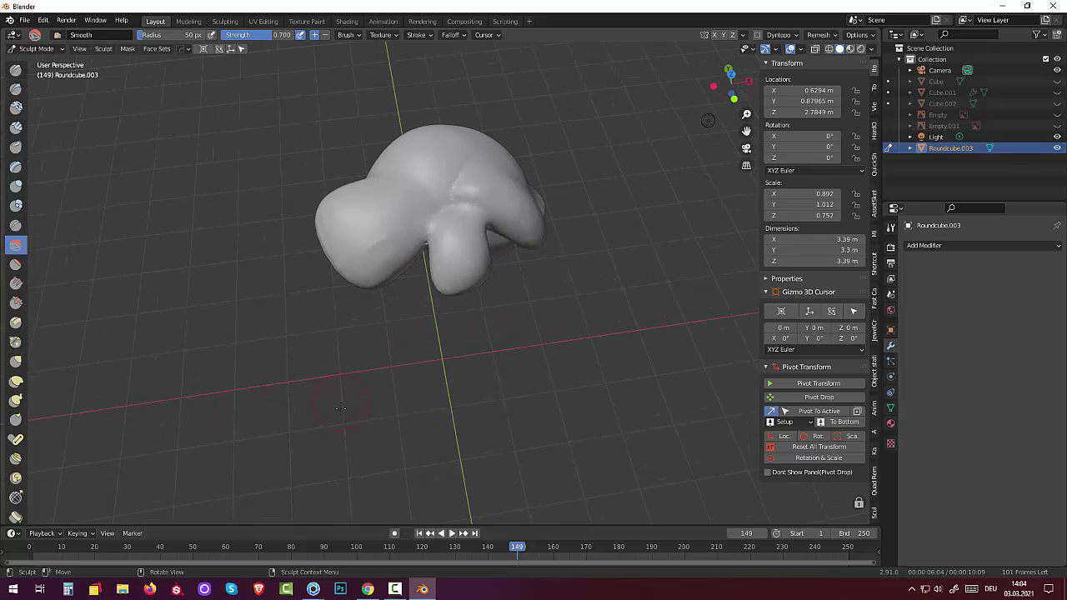
{"action": "left_click_drag", "start_coordinate": [412, 207], "coordinate": [451, 176]}
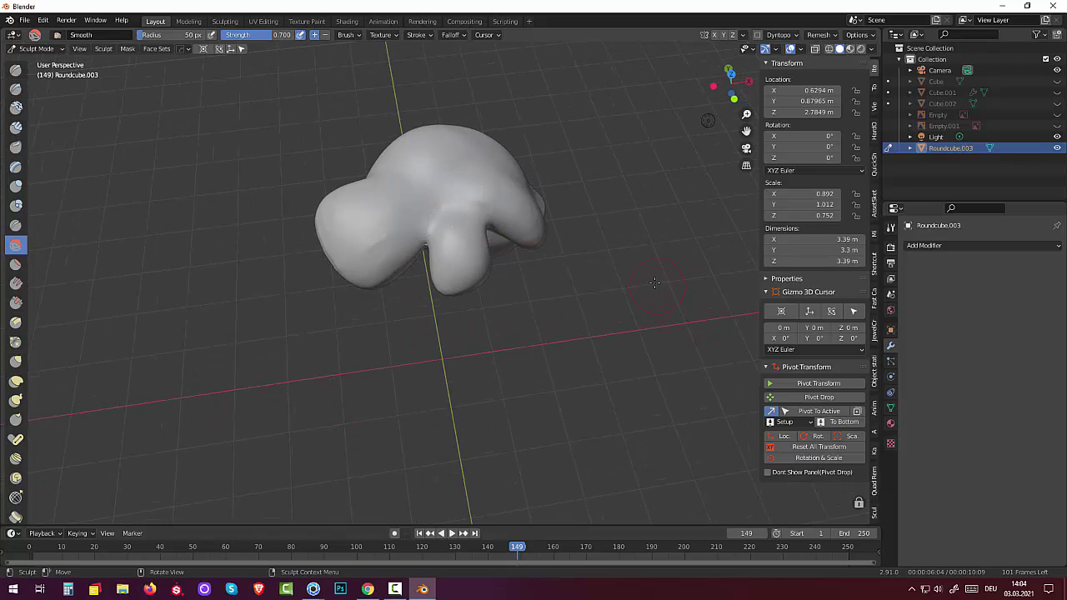
{"action": "middle_click_drag", "start_coordinate": [646, 279], "coordinate": [618, 180]}
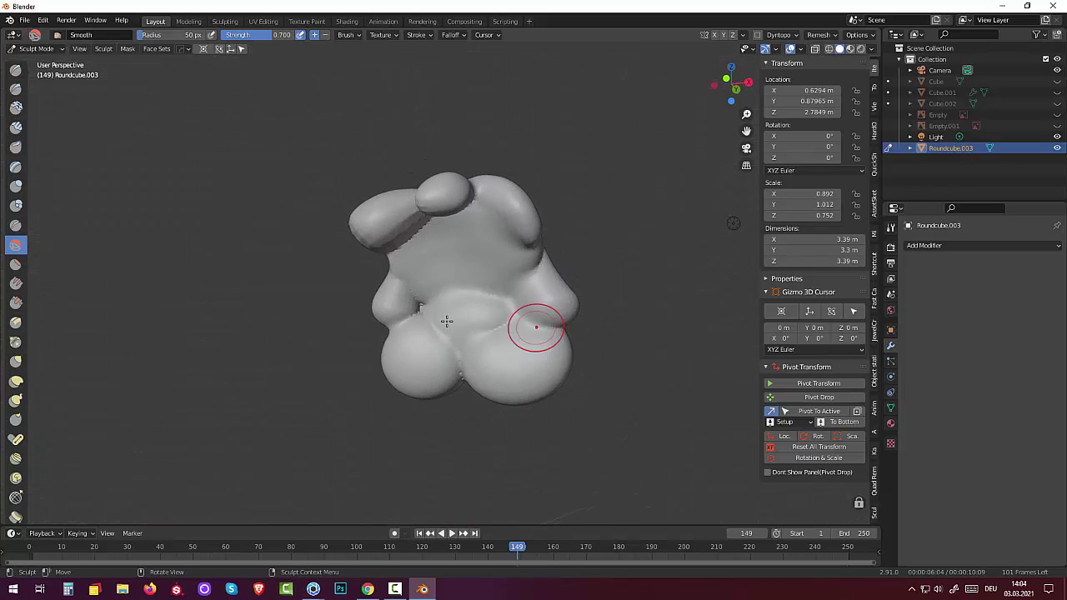
{"action": "mouse_move", "coordinate": [417, 232]}
{"action": "left_mouse_down"}
{"action": "mouse_move", "coordinate": [385, 247]}
{"action": "mouse_move", "coordinate": [404, 258]}
{"action": "left_mouse_up"}
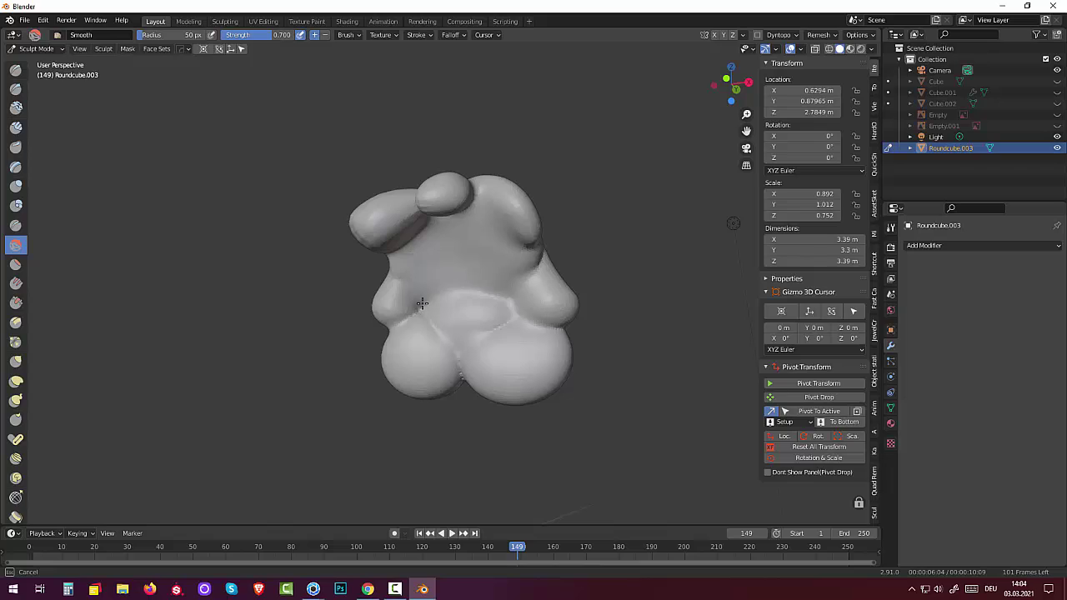
{"action": "left_click_drag", "start_coordinate": [512, 324], "coordinate": [467, 312]}
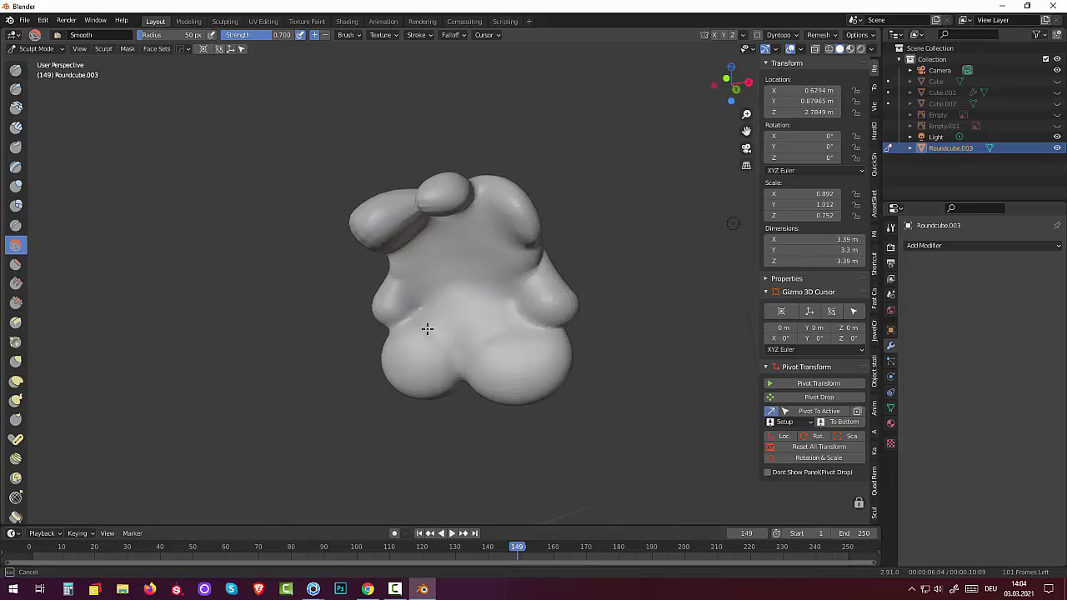
{"action": "left_click_drag", "start_coordinate": [427, 328], "coordinate": [431, 313]}
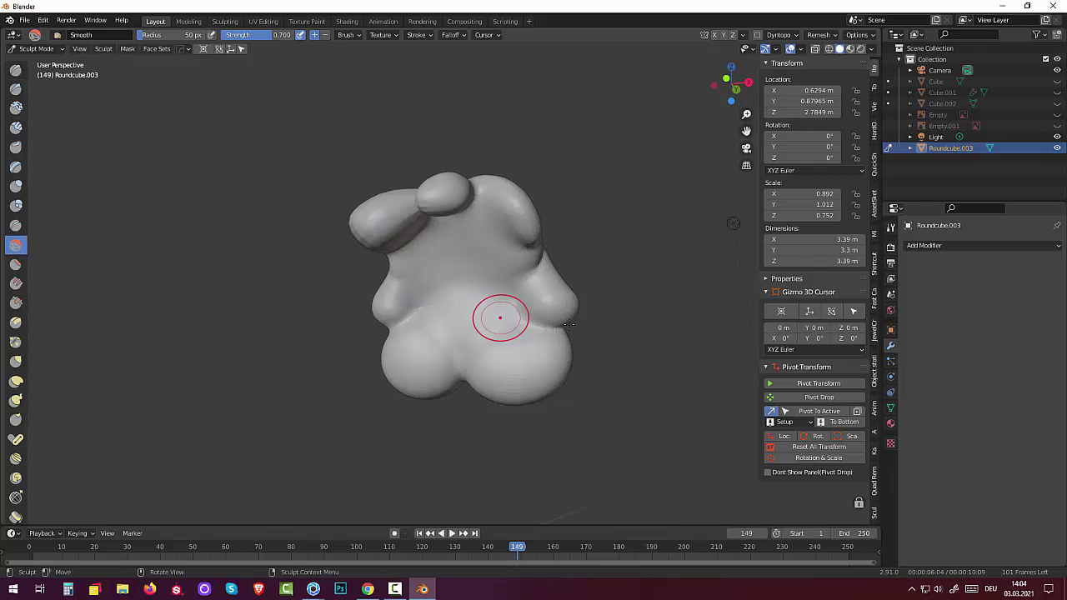
Step: Flatten the body surface up over the head, then smooth the head top, right side and neck crease
{"action": "left_click", "coordinate": [16, 265]}
{"action": "left_click_drag", "start_coordinate": [453, 274], "coordinate": [479, 309]}
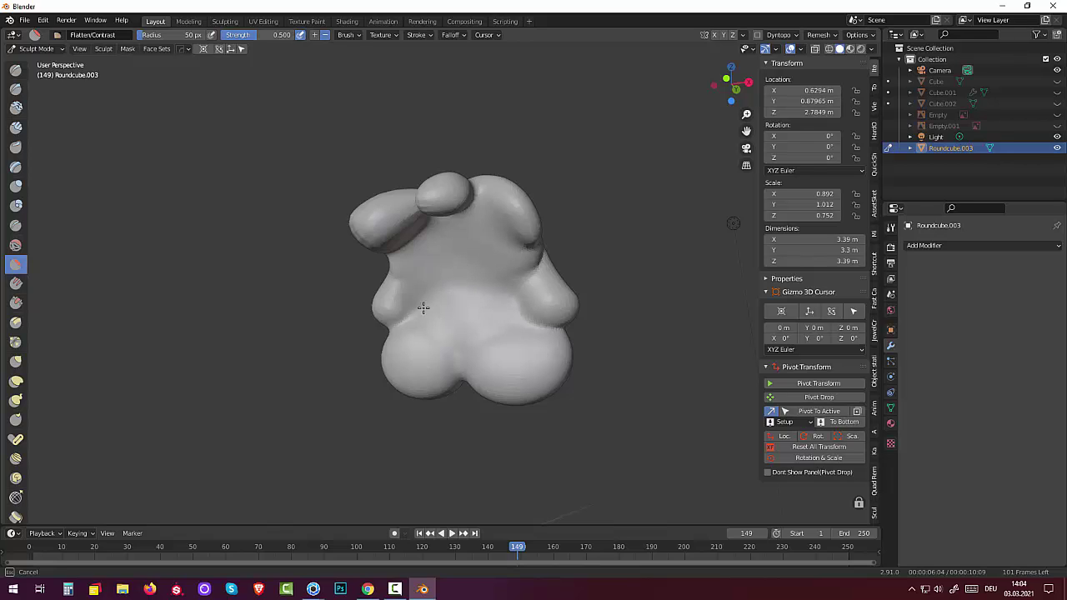
{"action": "left_click_drag", "start_coordinate": [428, 320], "coordinate": [524, 229]}
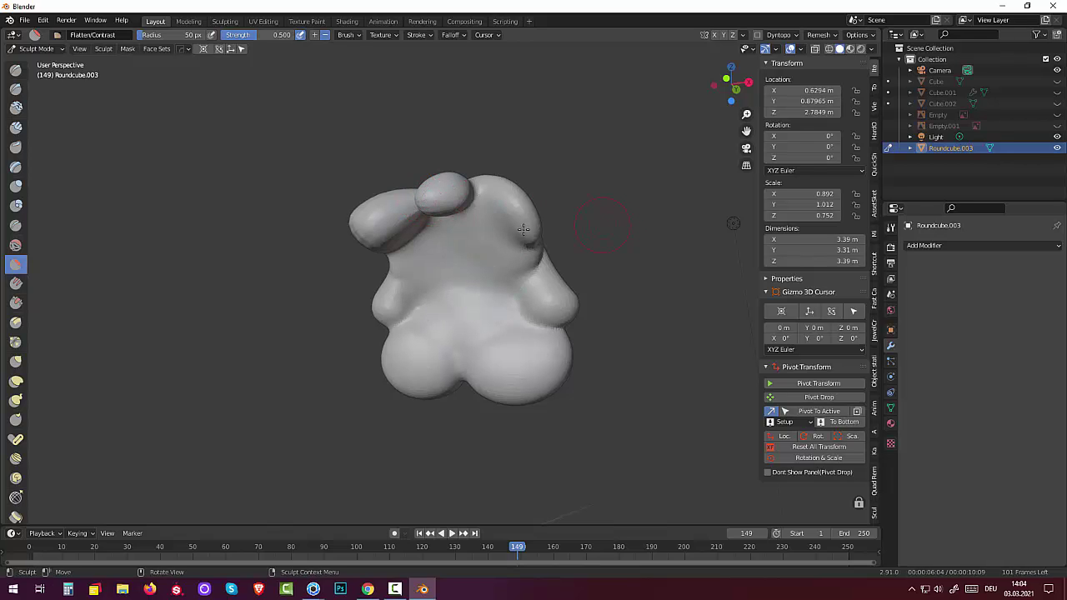
{"action": "left_click", "coordinate": [15, 245]}
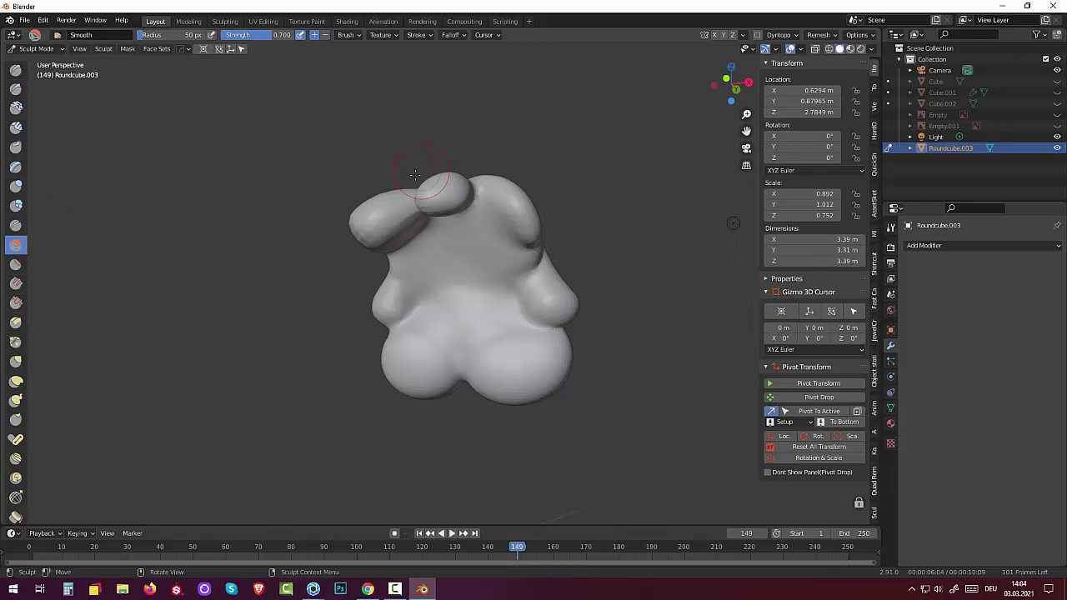
{"action": "mouse_move", "coordinate": [413, 198]}
{"action": "left_mouse_down"}
{"action": "mouse_move", "coordinate": [421, 210]}
{"action": "mouse_move", "coordinate": [362, 230]}
{"action": "left_mouse_up"}
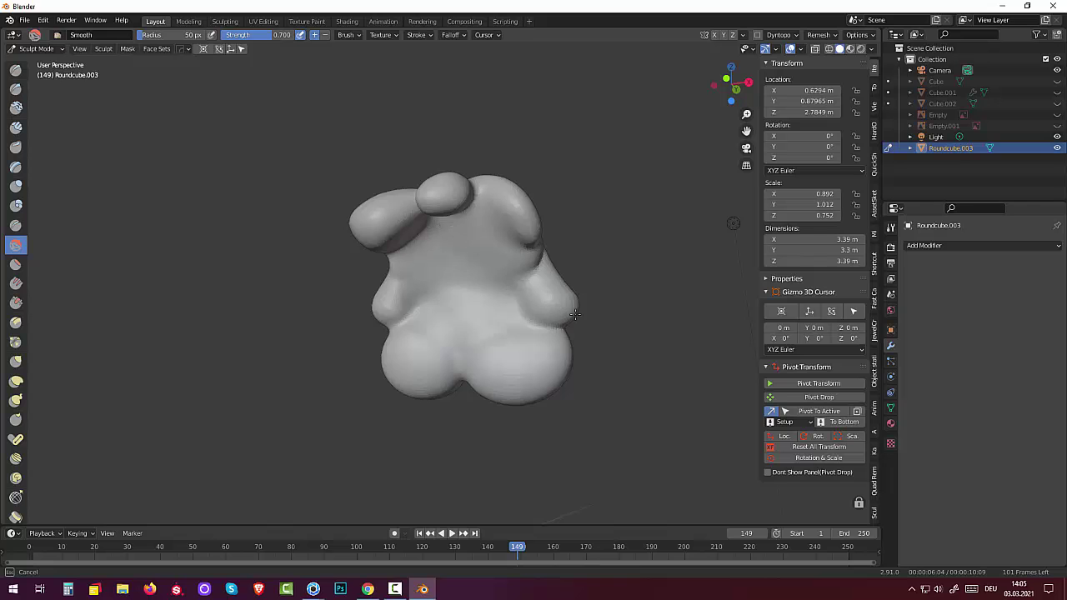
{"action": "left_click_drag", "start_coordinate": [538, 265], "coordinate": [537, 297]}
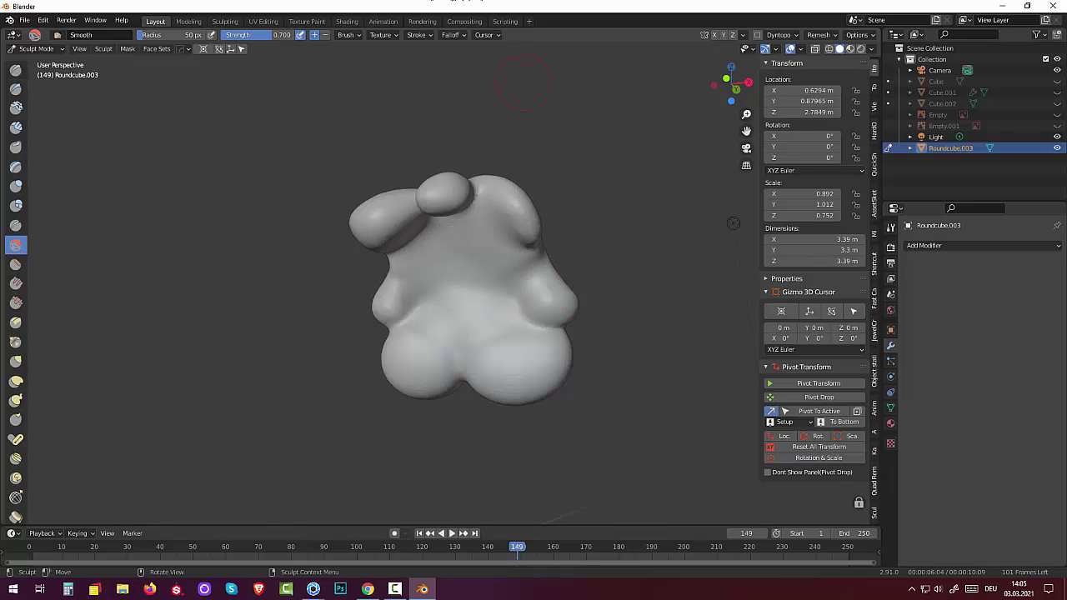
{"action": "middle_click_drag", "start_coordinate": [583, 256], "coordinate": [457, 323]}
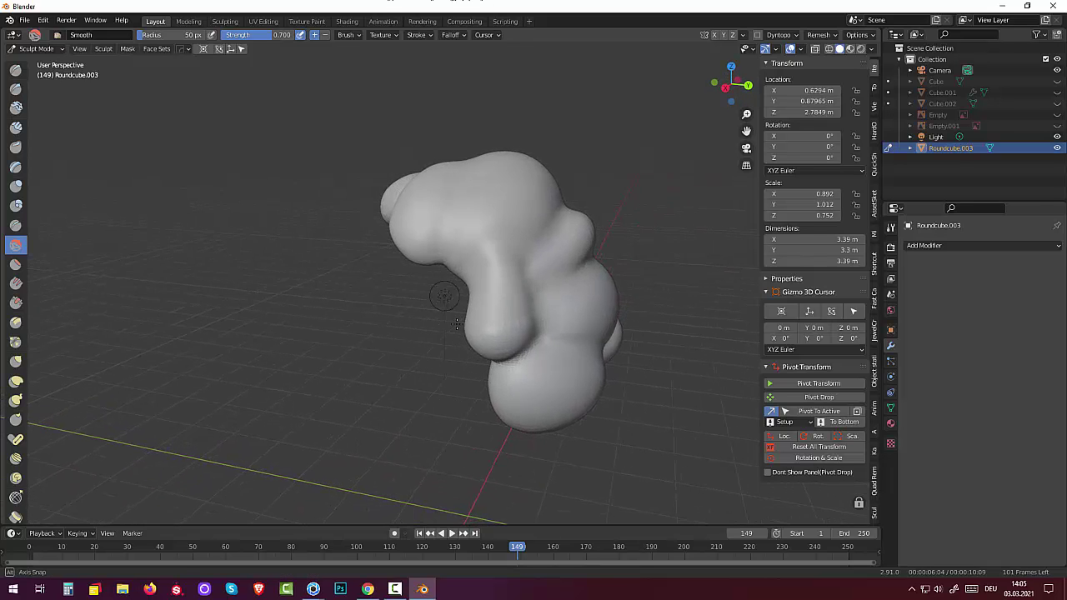
{"action": "left_click_drag", "start_coordinate": [489, 291], "coordinate": [497, 345]}
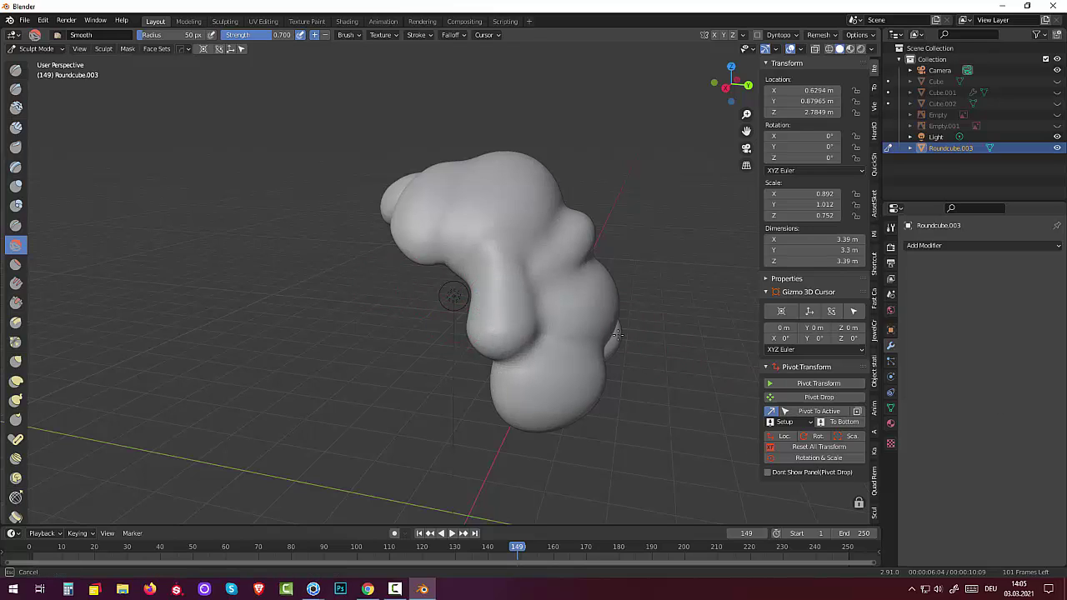
Step: Smooth the upper body and the top of the model from several angles
{"action": "left_click_drag", "start_coordinate": [599, 288], "coordinate": [599, 290]}
{"action": "middle_click_drag", "start_coordinate": [600, 290], "coordinate": [553, 398]}
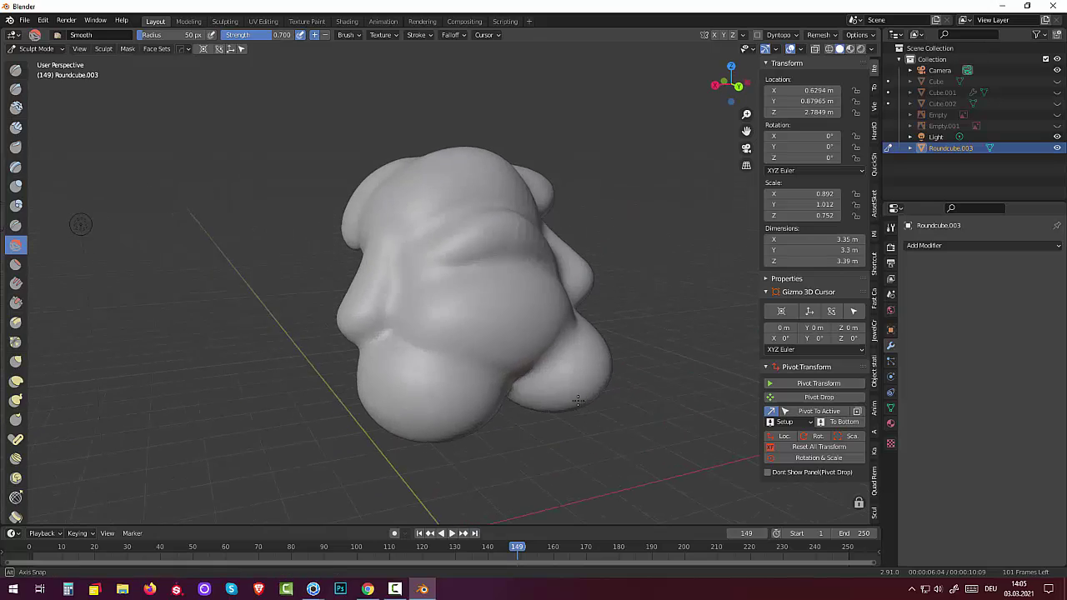
{"action": "left_click_drag", "start_coordinate": [346, 241], "coordinate": [369, 214]}
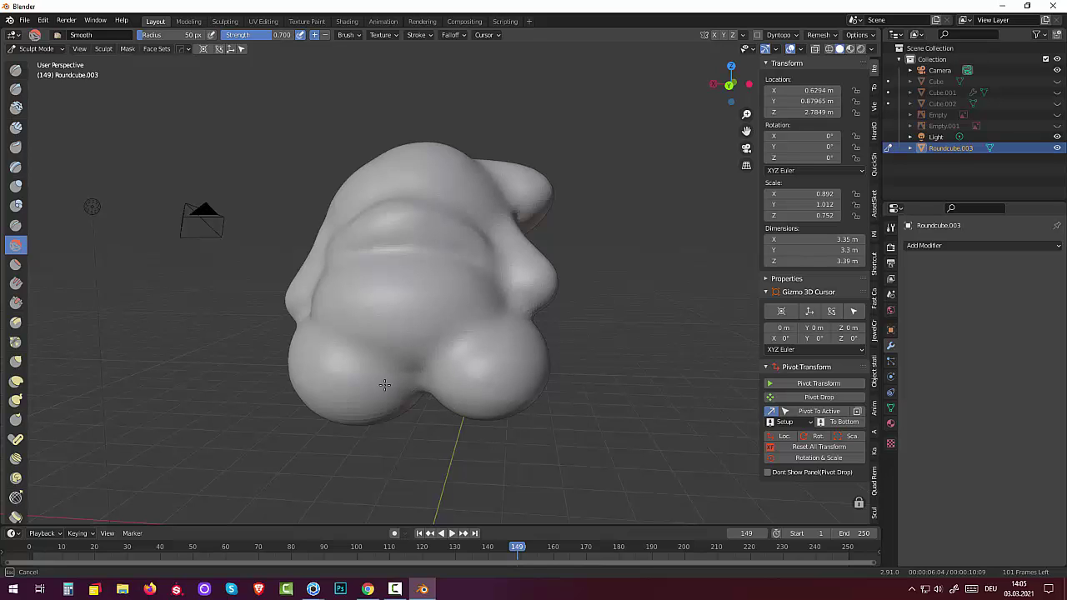
{"action": "left_click_drag", "start_coordinate": [320, 422], "coordinate": [573, 389]}
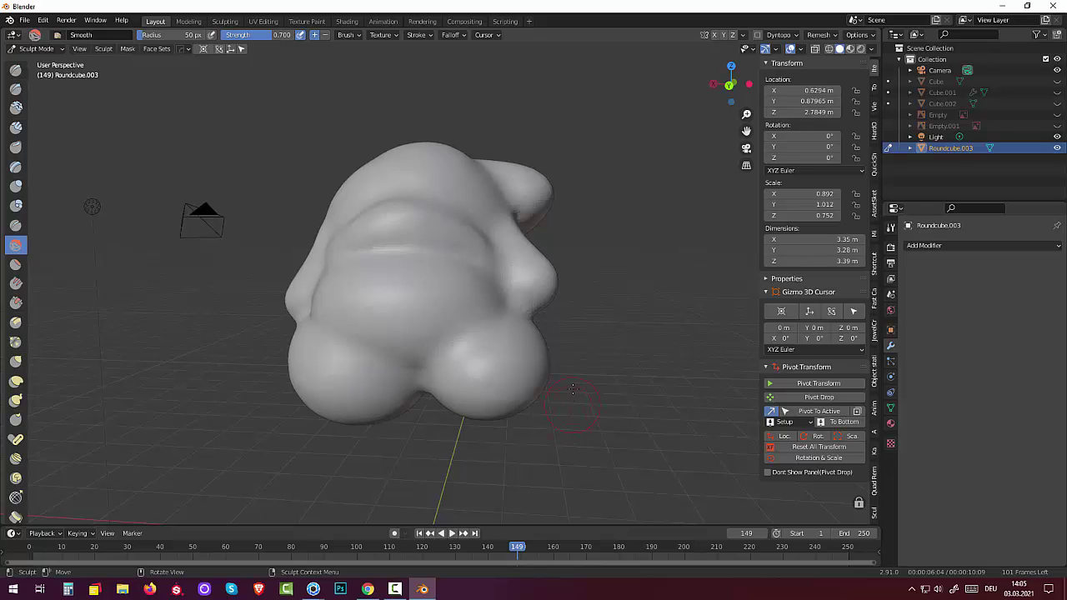
{"action": "middle_click_drag", "start_coordinate": [614, 380], "coordinate": [516, 366]}
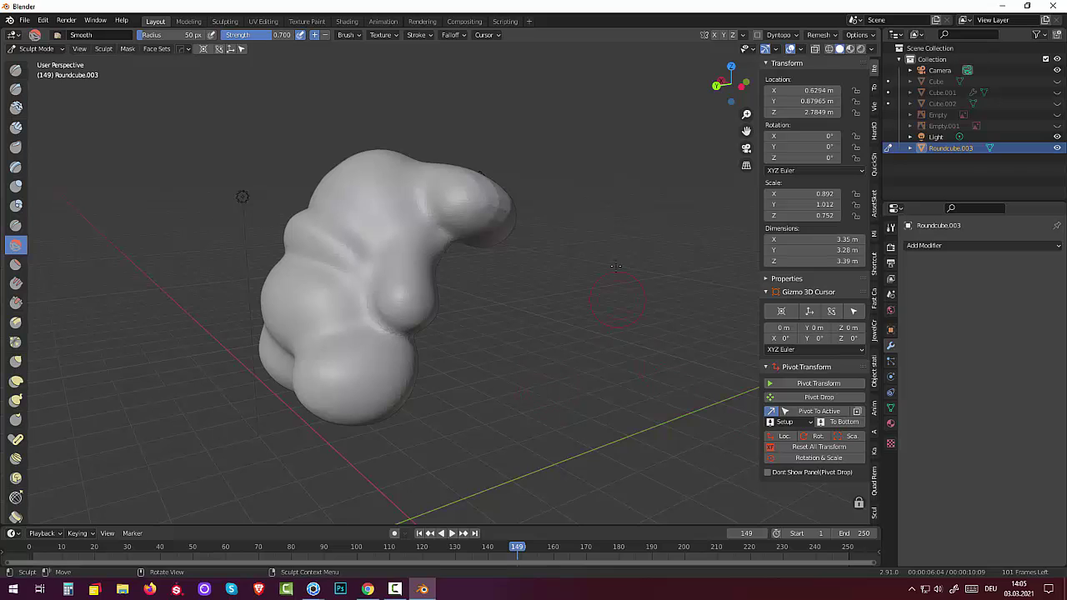
{"action": "left_click_drag", "start_coordinate": [462, 184], "coordinate": [490, 230]}
{"action": "mouse_move", "coordinate": [667, 350]}
{"action": "middle_mouse_down"}
{"action": "mouse_move", "coordinate": [579, 334]}
{"action": "mouse_move", "coordinate": [476, 250]}
{"action": "middle_mouse_up"}
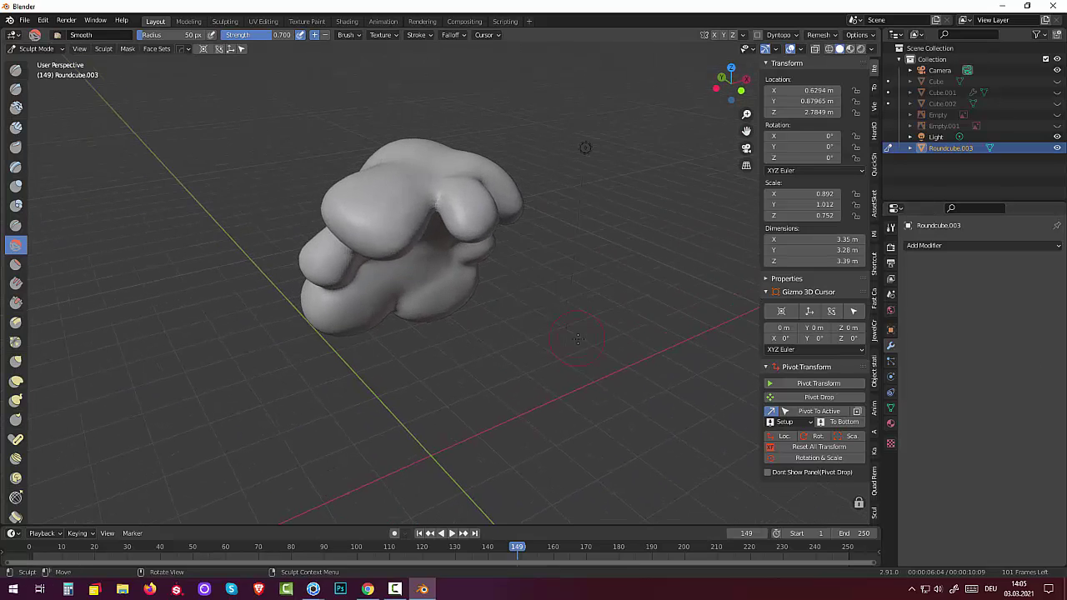
{"action": "mouse_move", "coordinate": [380, 200]}
{"action": "left_mouse_down"}
{"action": "mouse_move", "coordinate": [431, 190]}
{"action": "mouse_move", "coordinate": [405, 214]}
{"action": "left_mouse_up"}
{"action": "mouse_move", "coordinate": [708, 392]}
{"action": "middle_mouse_down"}
{"action": "mouse_move", "coordinate": [765, 425]}
{"action": "mouse_move", "coordinate": [706, 417]}
{"action": "middle_mouse_up"}
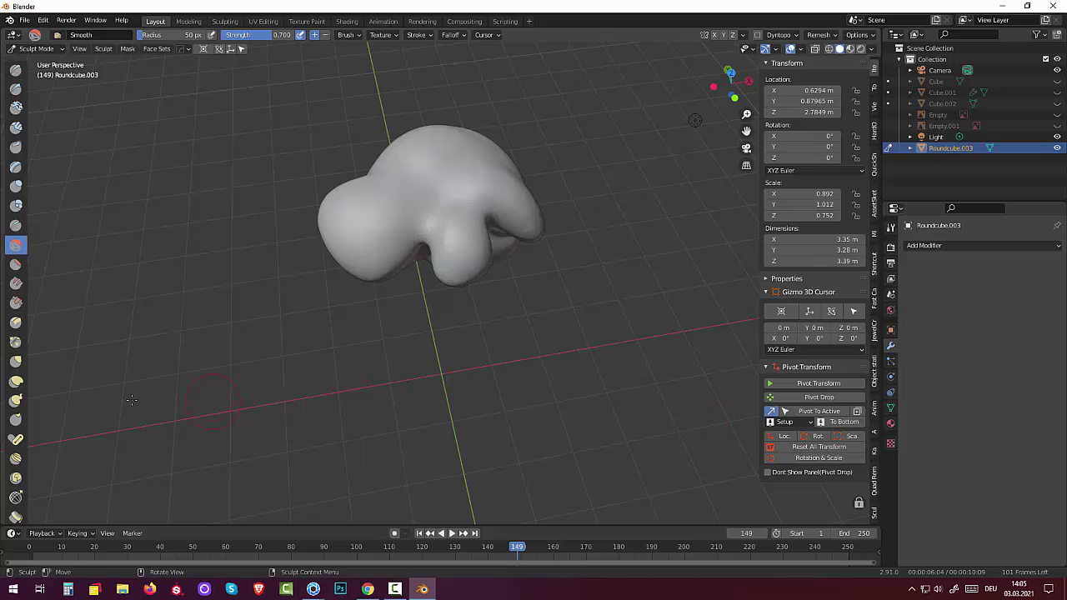
{"action": "left_click", "coordinate": [15, 383]}
Step: Elastically pull the left, top-left and small right lobes into new shapes
{"action": "mouse_move", "coordinate": [317, 218]}
{"action": "left_mouse_down"}
{"action": "mouse_move", "coordinate": [341, 209]}
{"action": "mouse_move", "coordinate": [312, 237]}
{"action": "left_mouse_up"}
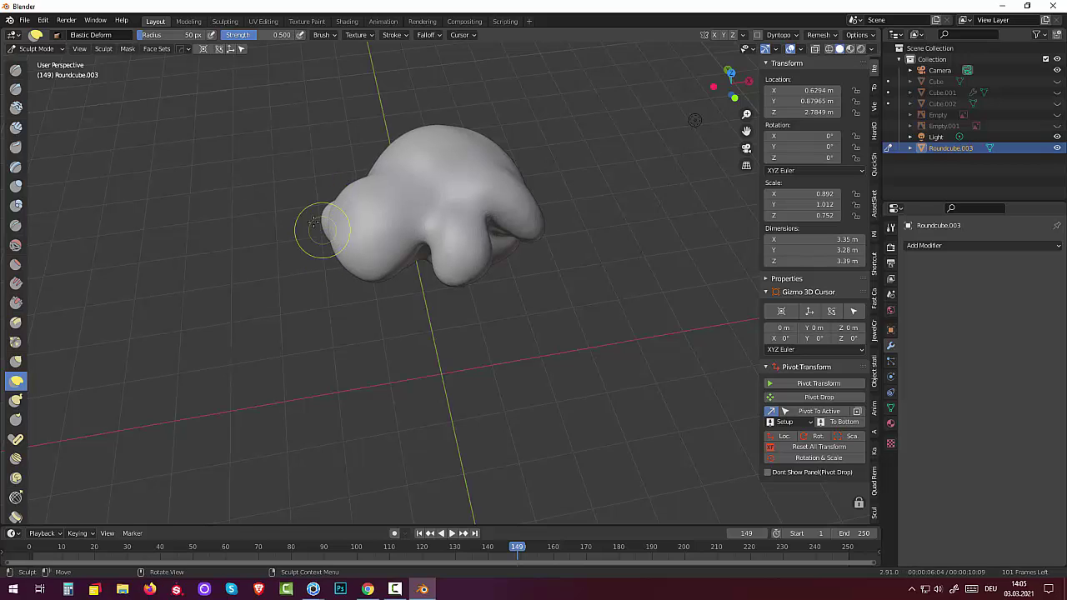
{"action": "left_click_drag", "start_coordinate": [344, 200], "coordinate": [362, 181]}
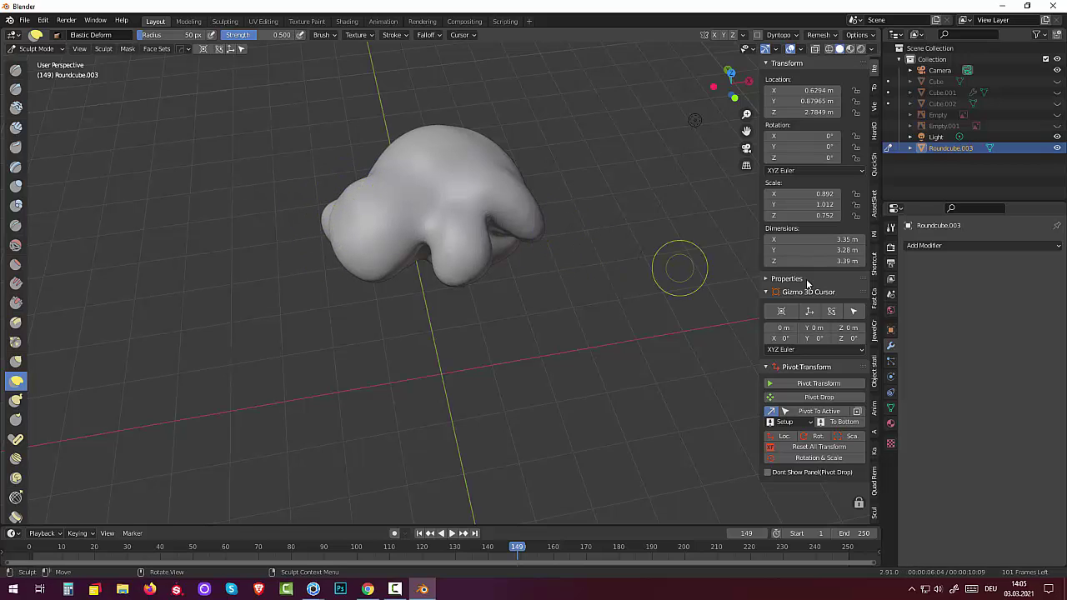
{"action": "middle_click_drag", "start_coordinate": [668, 235], "coordinate": [650, 191]}
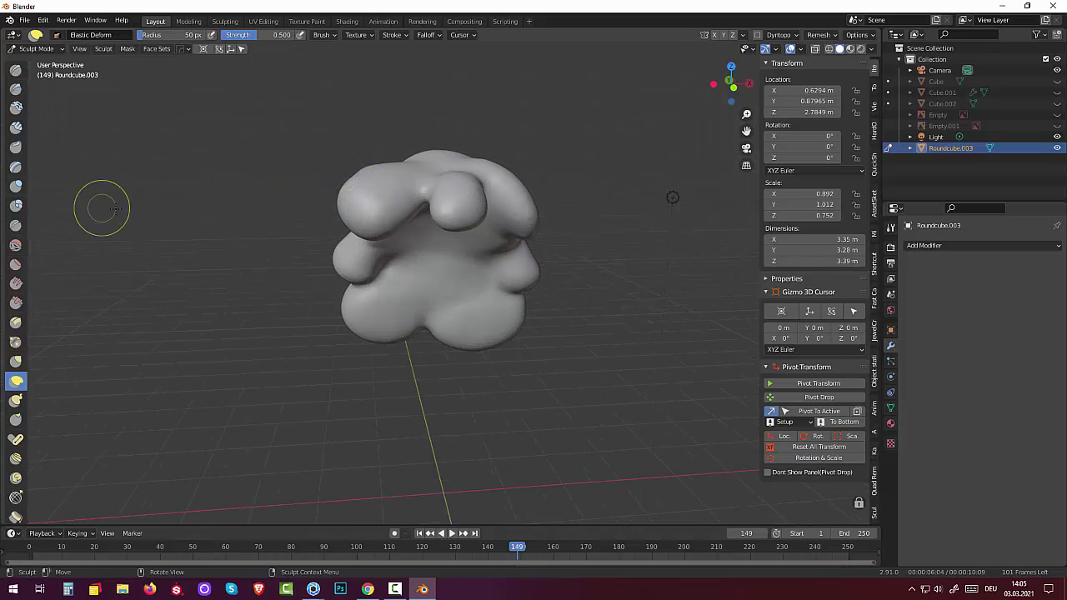
{"action": "mouse_move", "coordinate": [350, 176]}
{"action": "left_mouse_down"}
{"action": "mouse_move", "coordinate": [357, 167]}
{"action": "mouse_move", "coordinate": [392, 177]}
{"action": "left_mouse_up"}
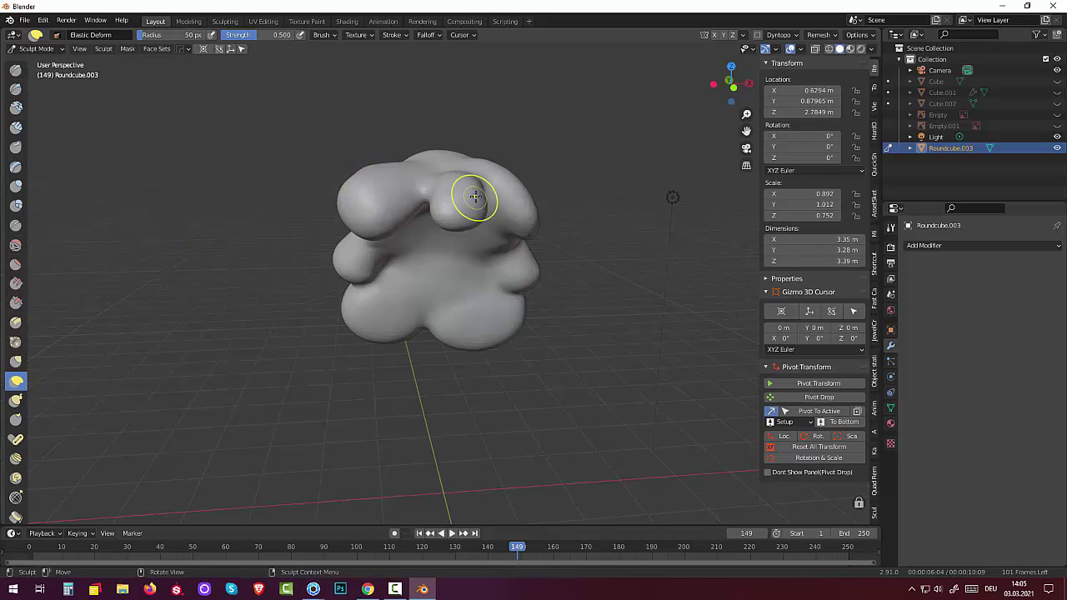
{"action": "mouse_move", "coordinate": [476, 195]}
{"action": "left_mouse_down"}
{"action": "mouse_move", "coordinate": [442, 184]}
{"action": "mouse_move", "coordinate": [535, 198]}
{"action": "mouse_move", "coordinate": [520, 209]}
{"action": "left_mouse_up"}
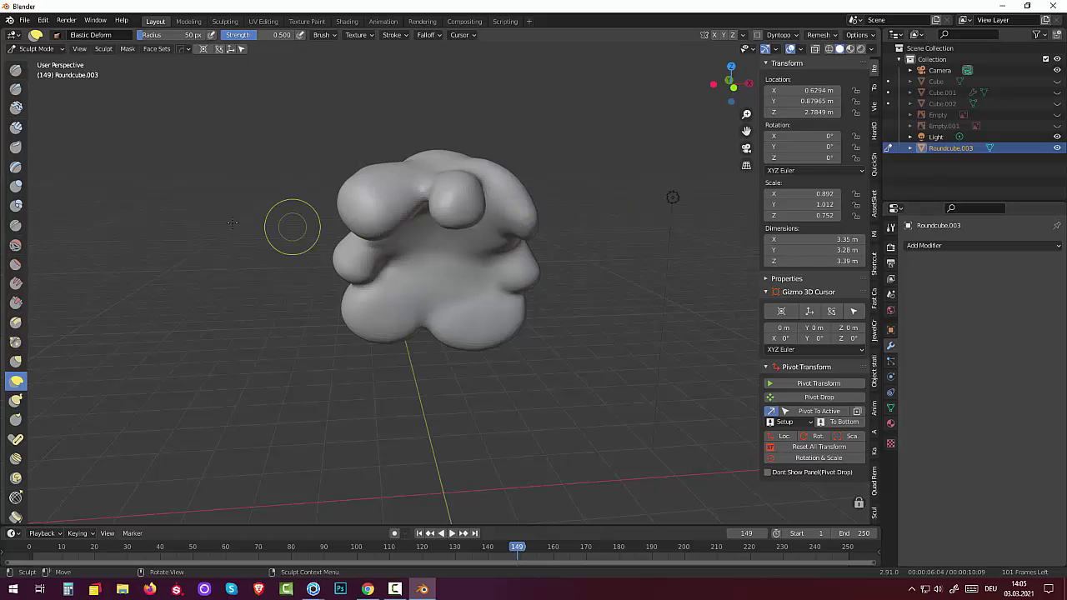
Step: Deepen the groove around the small top blob with Crease and scrape its top-left flat
{"action": "left_click", "coordinate": [16, 226]}
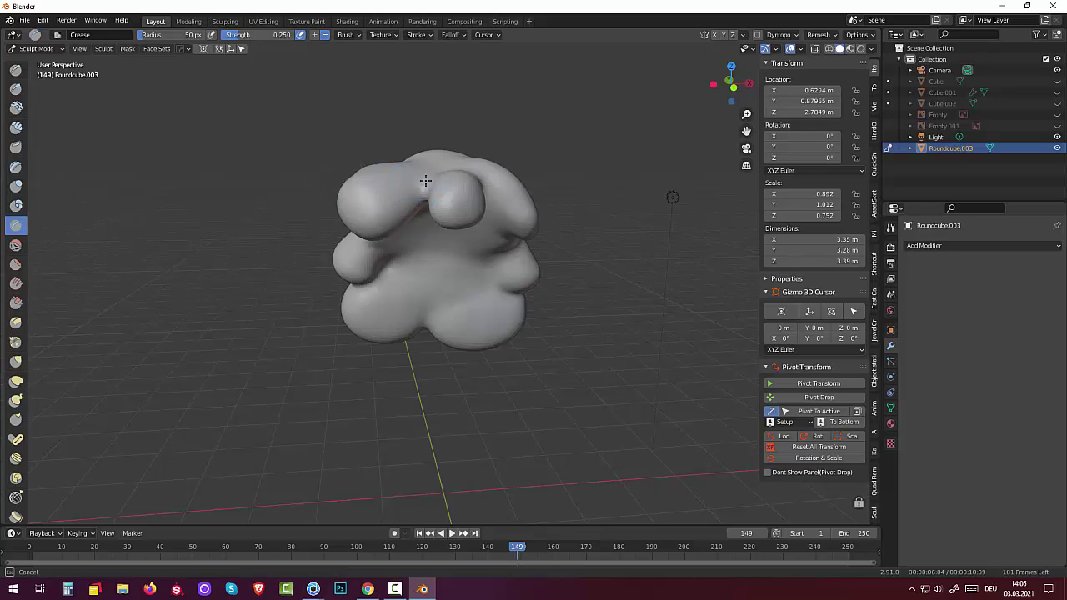
{"action": "left_click_drag", "start_coordinate": [427, 186], "coordinate": [442, 190]}
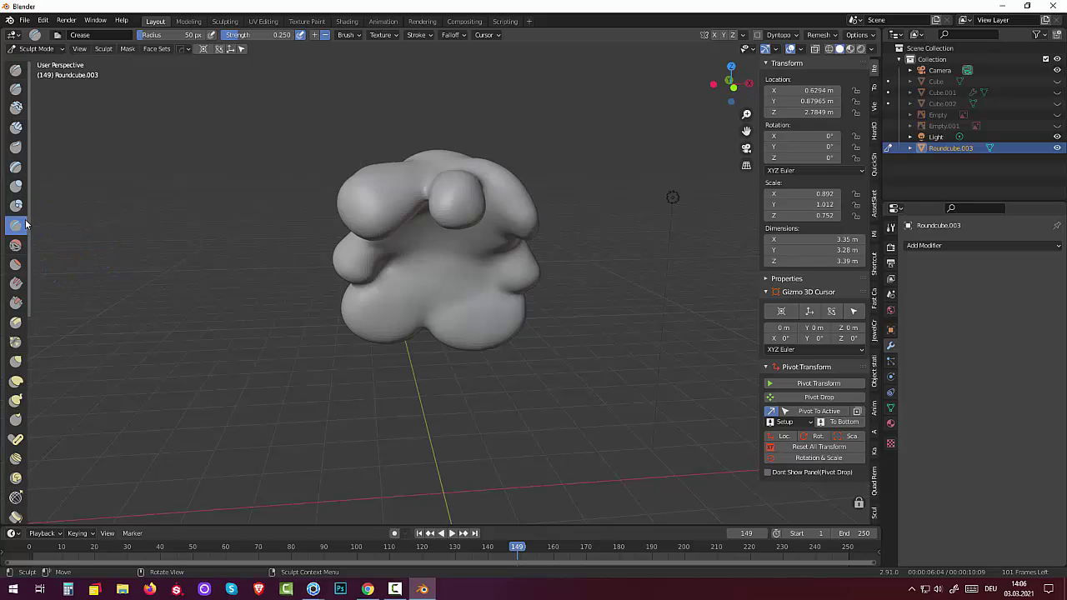
{"action": "left_click", "coordinate": [15, 321]}
{"action": "mouse_move", "coordinate": [428, 179]}
{"action": "left_mouse_down"}
{"action": "mouse_move", "coordinate": [417, 185]}
{"action": "mouse_move", "coordinate": [423, 204]}
{"action": "mouse_move", "coordinate": [429, 178]}
{"action": "left_mouse_up"}
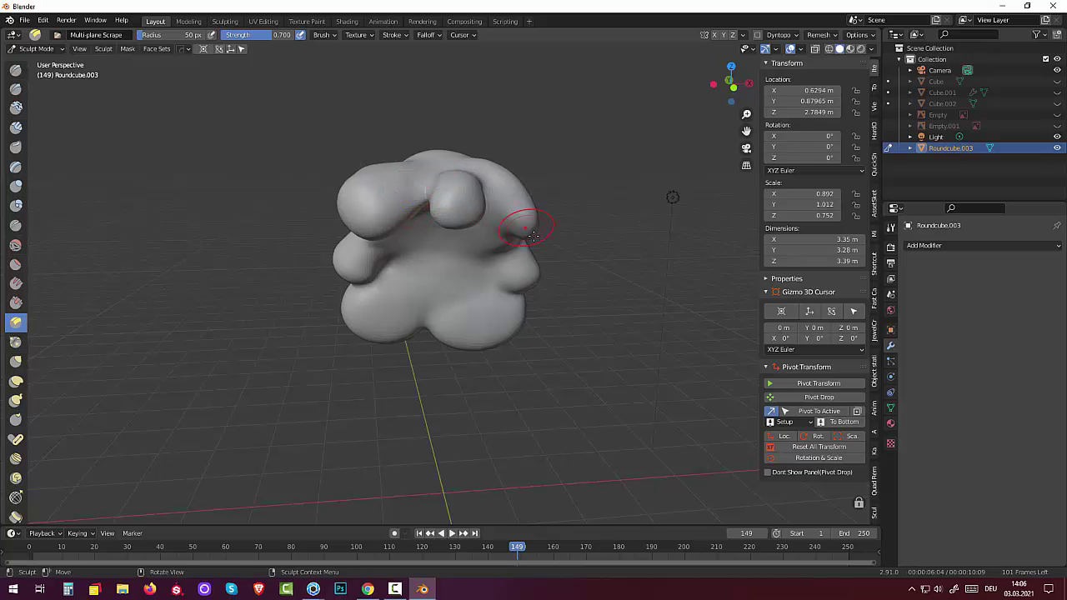
Step: Scrape the mesh centre flatter with Multi-plane Scrape and begin an Elastic Deform stroke
{"action": "middle_click_drag", "start_coordinate": [482, 442], "coordinate": [567, 434]}
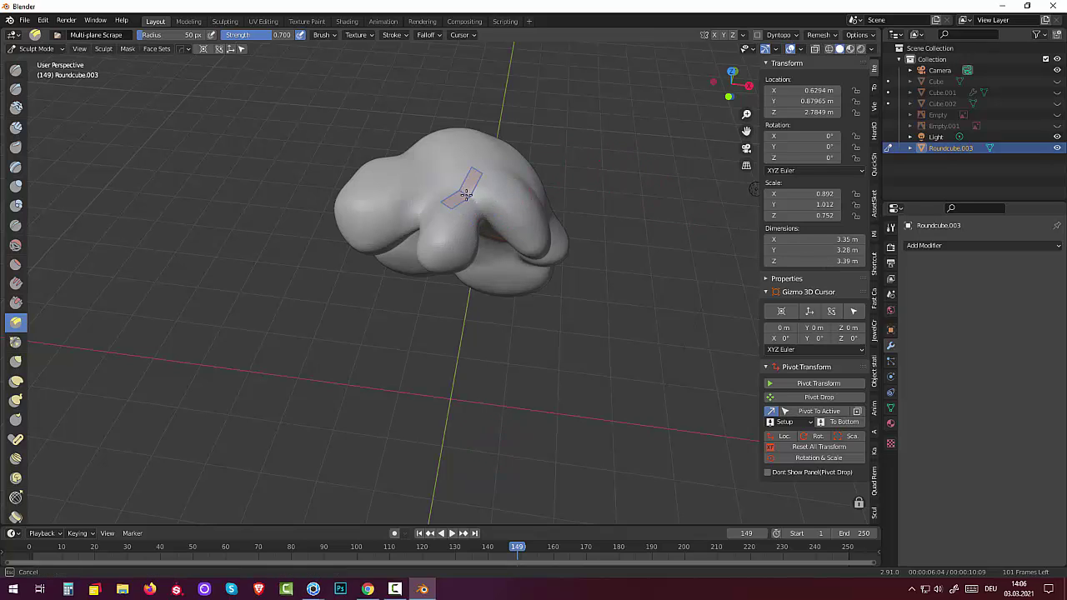
{"action": "left_click_drag", "start_coordinate": [467, 194], "coordinate": [416, 229]}
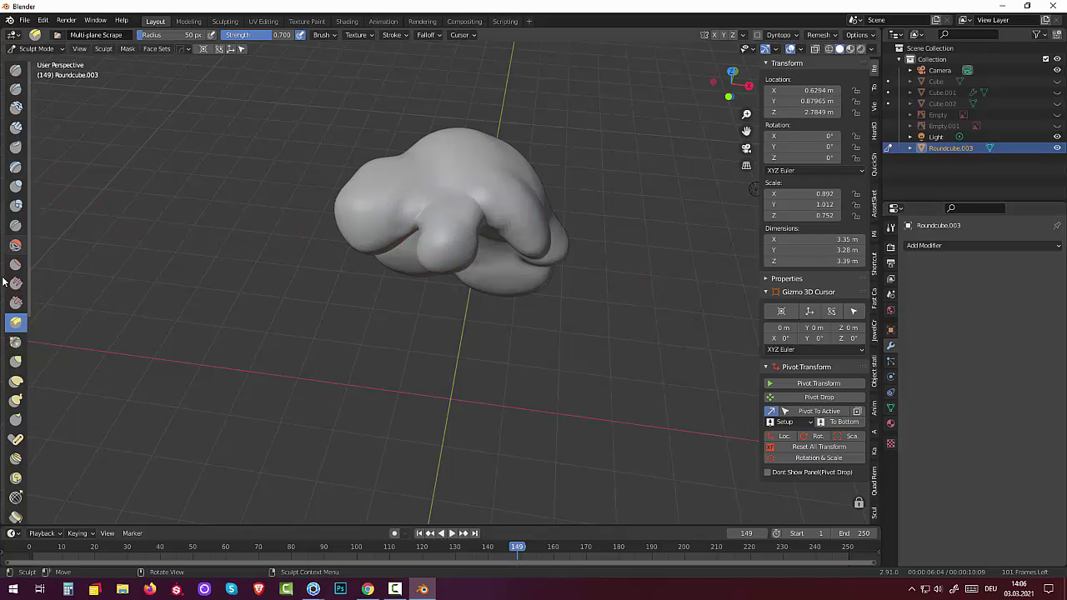
{"action": "left_click", "coordinate": [15, 383]}
{"action": "mouse_move", "coordinate": [380, 185]}
{"action": "left_mouse_down"}
{"action": "mouse_move", "coordinate": [352, 179]}
{"action": "mouse_move", "coordinate": [376, 162]}
{"action": "mouse_move", "coordinate": [341, 198]}
{"action": "left_mouse_up"}
Step: Smooth the top and left side of the mesh with the Smooth brush
{"action": "key", "text": "shift+s"}
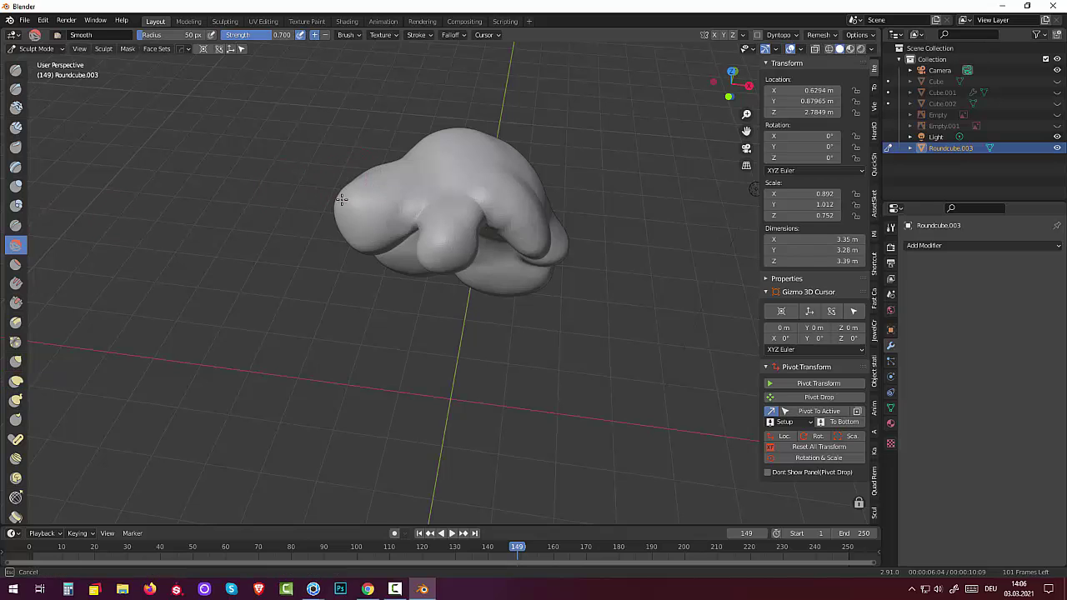
{"action": "left_click_drag", "start_coordinate": [394, 171], "coordinate": [369, 172]}
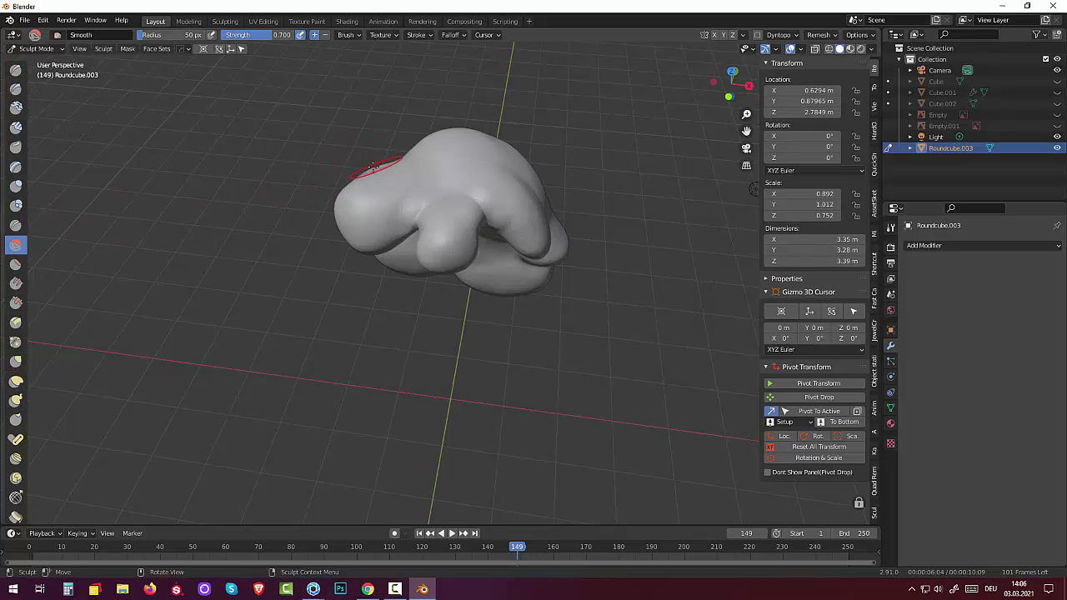
{"action": "mouse_move", "coordinate": [269, 218]}
{"action": "middle_mouse_down"}
{"action": "mouse_move", "coordinate": [534, 350]}
{"action": "mouse_move", "coordinate": [350, 200]}
{"action": "middle_mouse_up"}
{"action": "left_click_drag", "start_coordinate": [352, 198], "coordinate": [414, 209]}
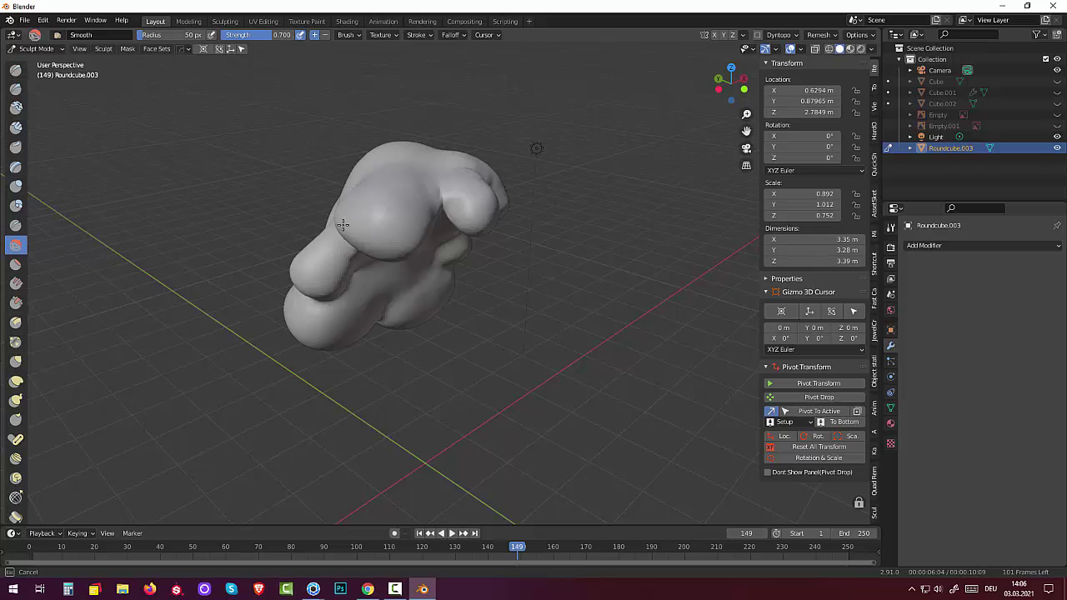
{"action": "left_click_drag", "start_coordinate": [400, 198], "coordinate": [316, 184]}
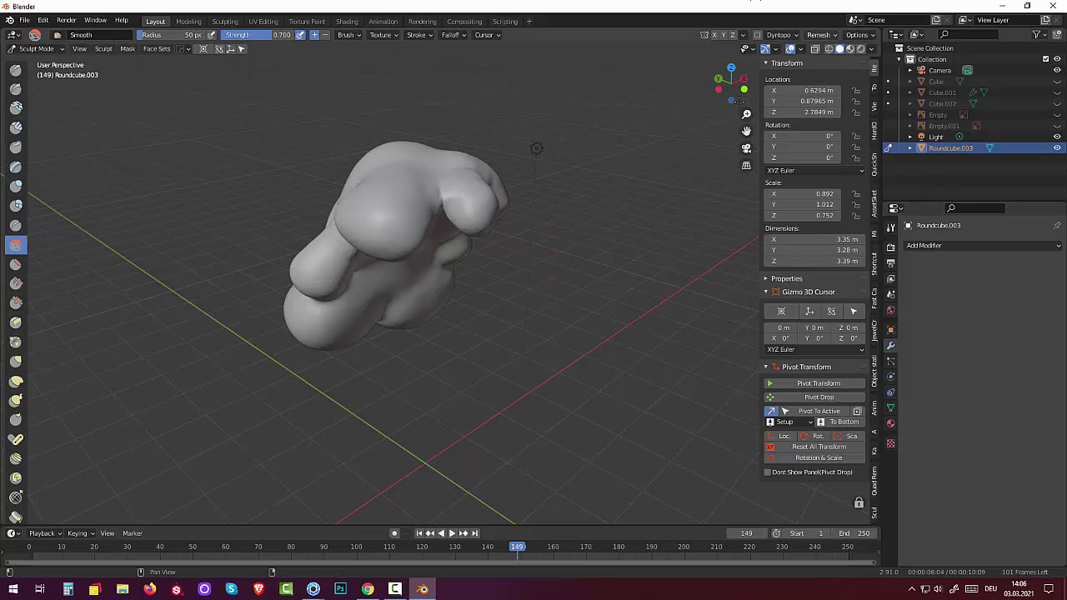
Step: Smooth the small blob's top, the upper surface and the upper-left lobe
{"action": "middle_click_drag", "start_coordinate": [580, 264], "coordinate": [514, 336]}
{"action": "left_click_drag", "start_coordinate": [517, 196], "coordinate": [433, 193]}
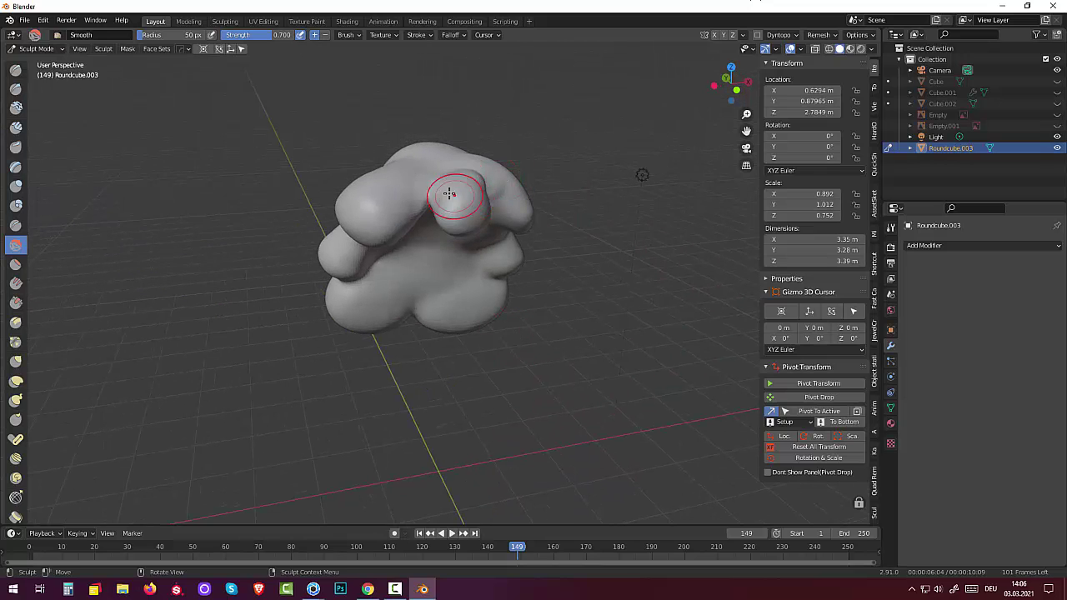
{"action": "left_click_drag", "start_coordinate": [390, 237], "coordinate": [475, 178]}
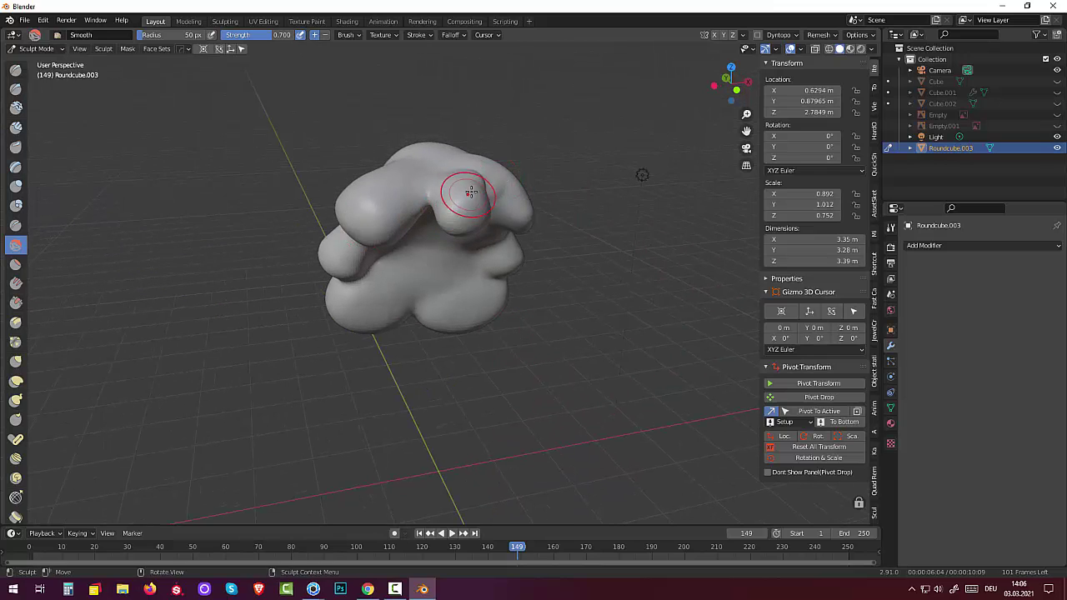
{"action": "middle_click_drag", "start_coordinate": [725, 360], "coordinate": [649, 346]}
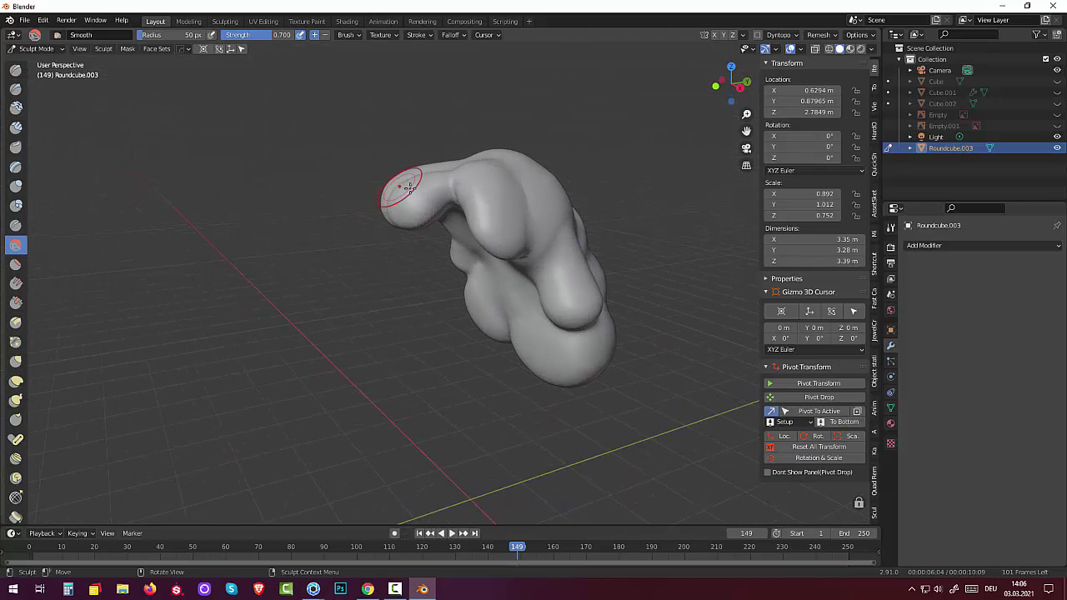
{"action": "mouse_move", "coordinate": [398, 191]}
{"action": "left_mouse_down"}
{"action": "mouse_move", "coordinate": [426, 179]}
{"action": "mouse_move", "coordinate": [555, 220]}
{"action": "left_mouse_up"}
{"action": "mouse_move", "coordinate": [684, 423]}
{"action": "middle_mouse_down"}
{"action": "mouse_move", "coordinate": [600, 402]}
{"action": "mouse_move", "coordinate": [500, 317]}
{"action": "middle_mouse_up"}
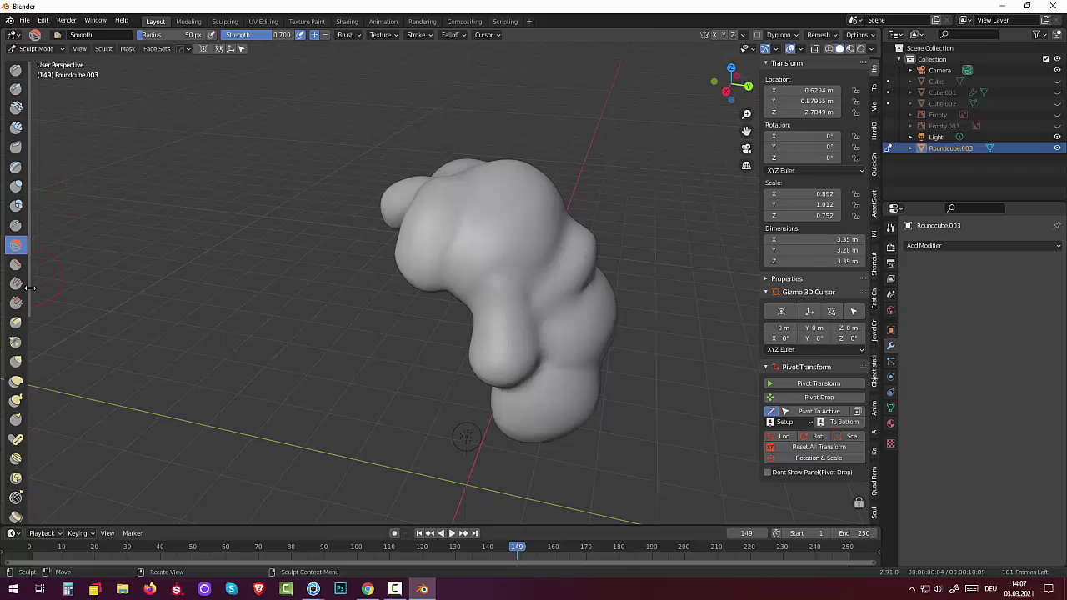
{"action": "left_click", "coordinate": [16, 321]}
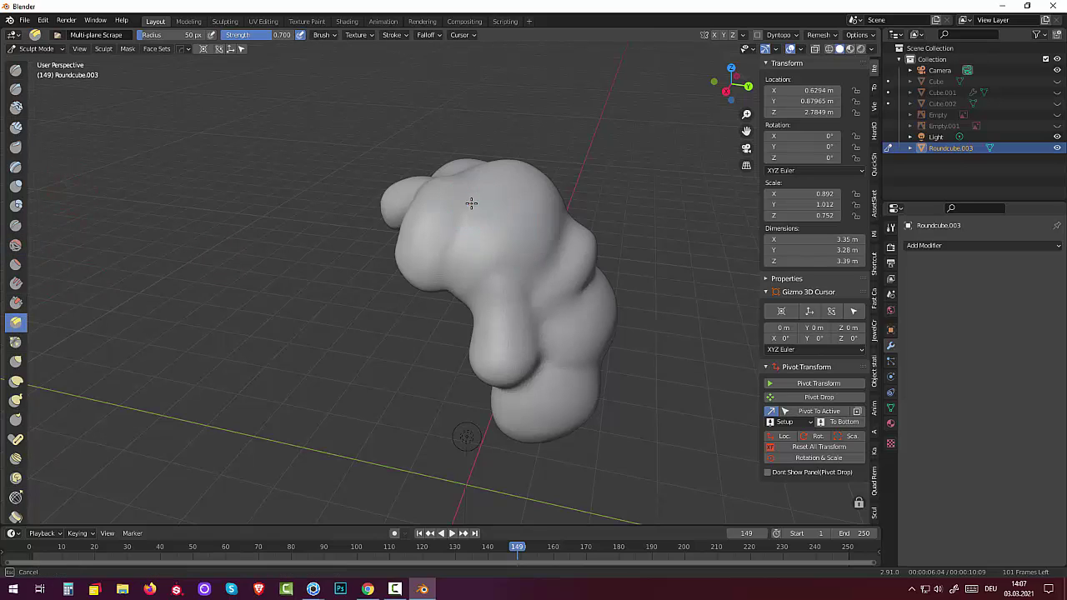
Step: Scrape two trial flat patches on the upper left, then undo them
{"action": "left_click_drag", "start_coordinate": [453, 255], "coordinate": [451, 216]}
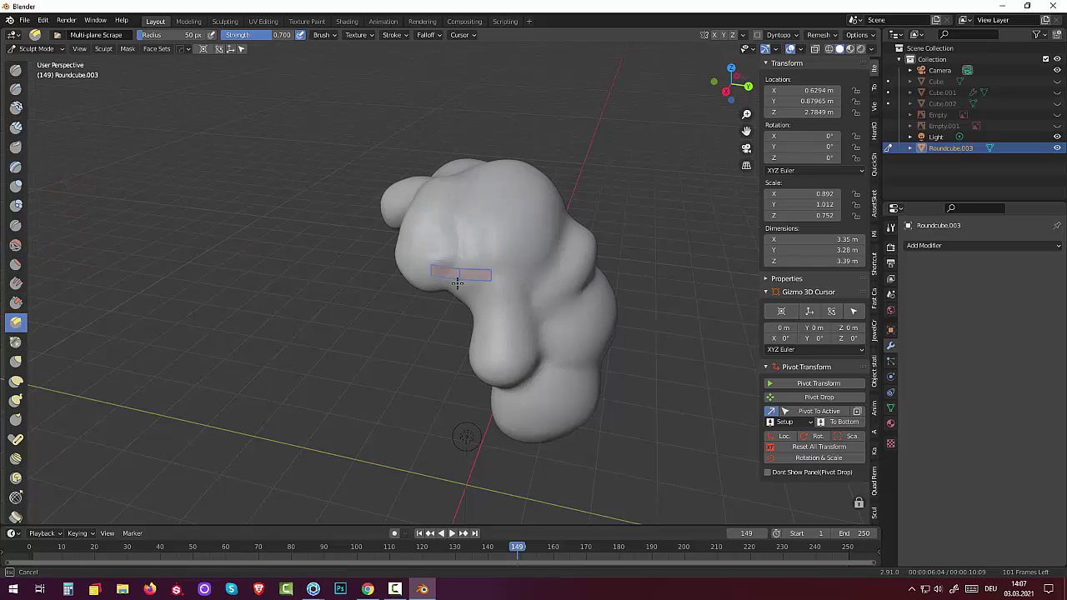
{"action": "left_click_drag", "start_coordinate": [440, 279], "coordinate": [440, 208]}
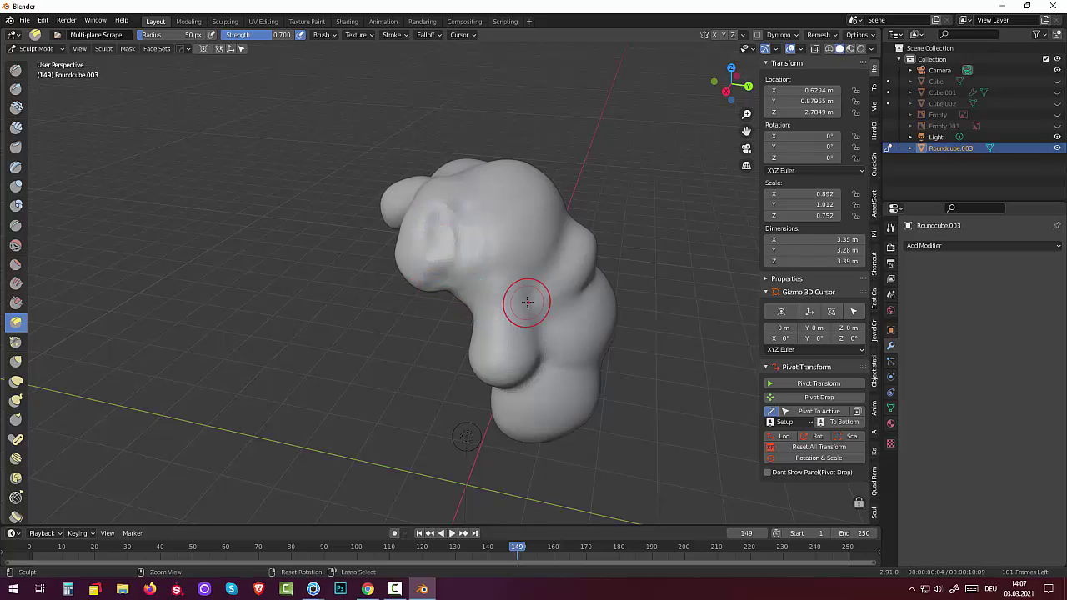
{"action": "key", "text": "ctrl+z"}
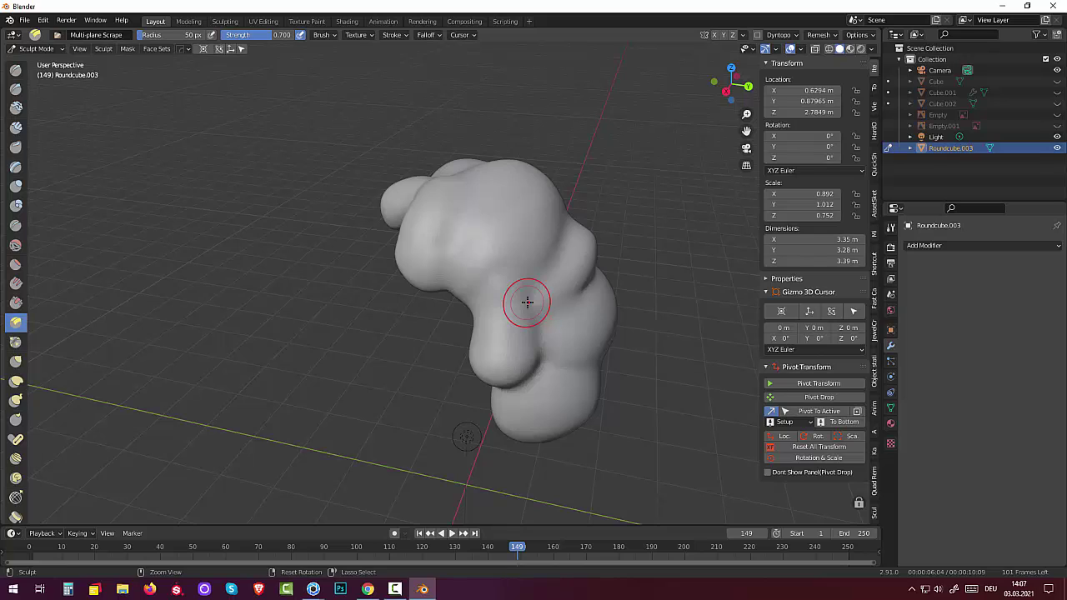
Step: Switch to the Draw brush with a 14 px radius
{"action": "left_click", "coordinate": [16, 70]}
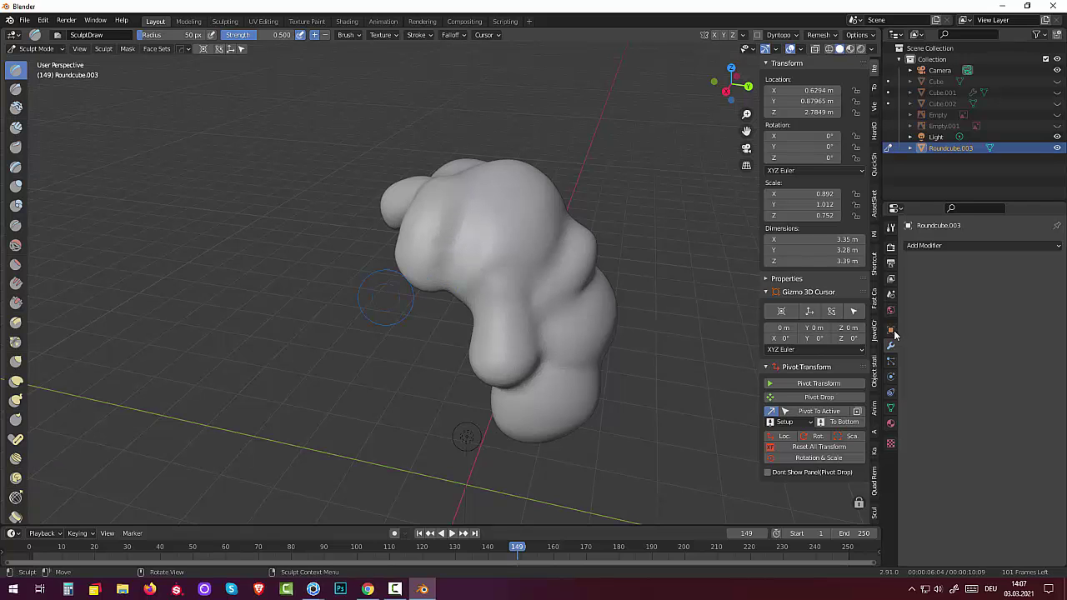
{"action": "mouse_move", "coordinate": [700, 375]}
{"action": "middle_mouse_down"}
{"action": "mouse_move", "coordinate": [753, 356]}
{"action": "mouse_move", "coordinate": [839, 375]}
{"action": "middle_mouse_up"}
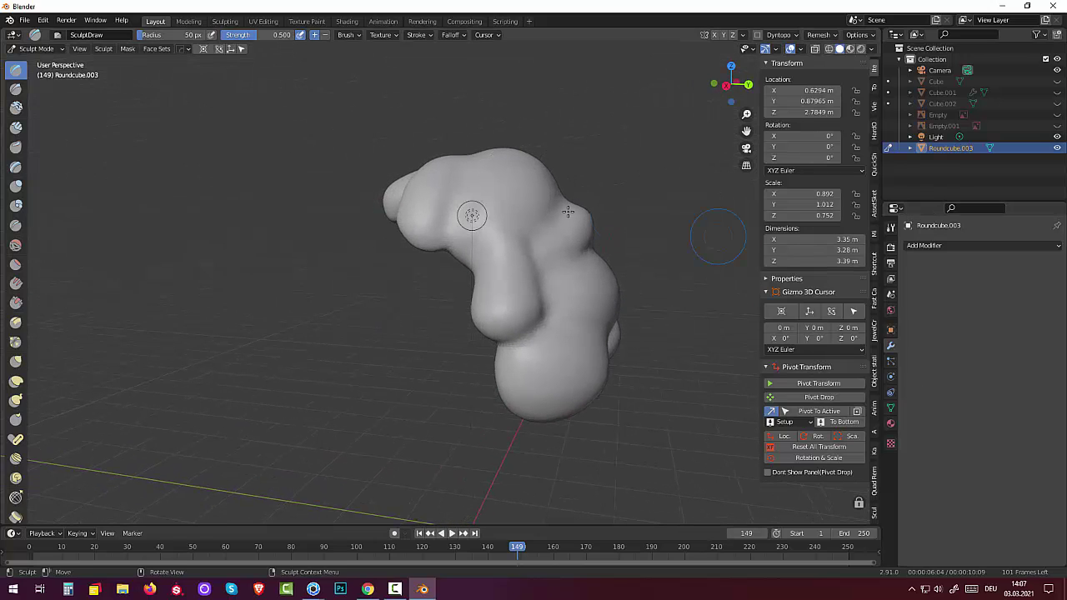
{"action": "key", "text": "f"}
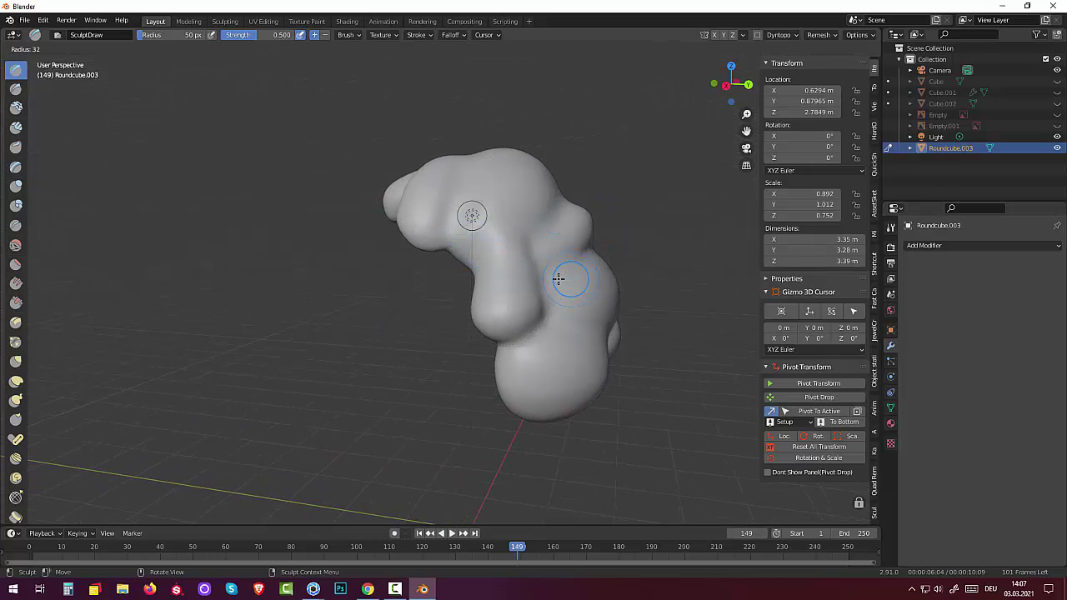
{"action": "left_click", "coordinate": [551, 282]}
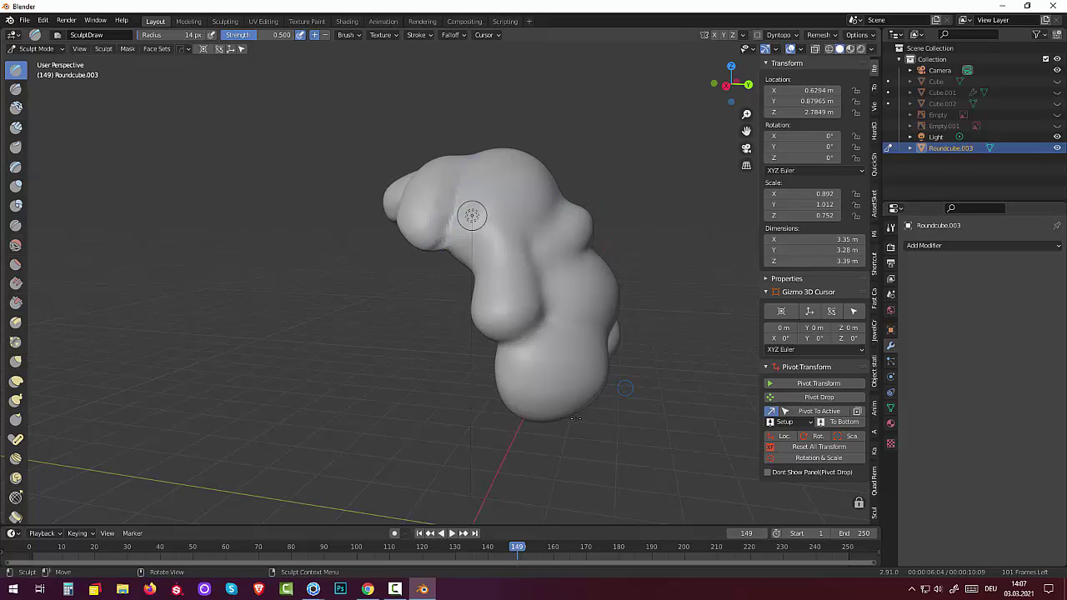
{"action": "mouse_move", "coordinate": [522, 385]}
{"action": "middle_mouse_down"}
{"action": "mouse_move", "coordinate": [541, 391]}
{"action": "mouse_move", "coordinate": [280, 176]}
{"action": "mouse_move", "coordinate": [300, 151]}
{"action": "middle_mouse_up"}
Step: With the Smooth brush, soften a crease and the right lobe of the hair blob
{"action": "key", "text": "shift+s"}
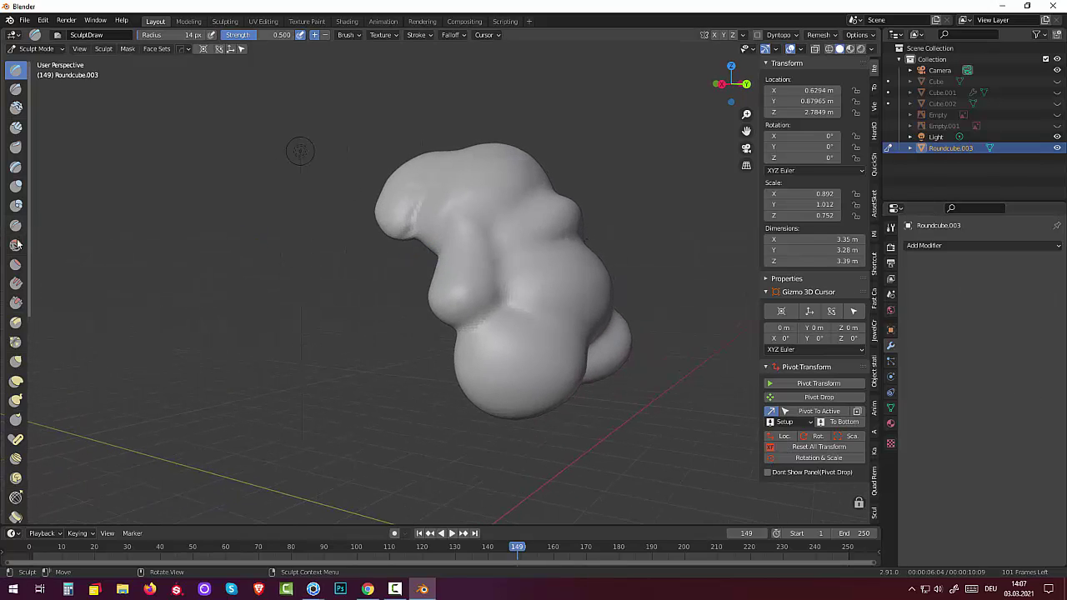
{"action": "mouse_move", "coordinate": [420, 199]}
{"action": "left_mouse_down"}
{"action": "mouse_move", "coordinate": [414, 221]}
{"action": "mouse_move", "coordinate": [512, 208]}
{"action": "left_mouse_up"}
{"action": "middle_click_drag", "start_coordinate": [512, 208], "coordinate": [697, 269]}
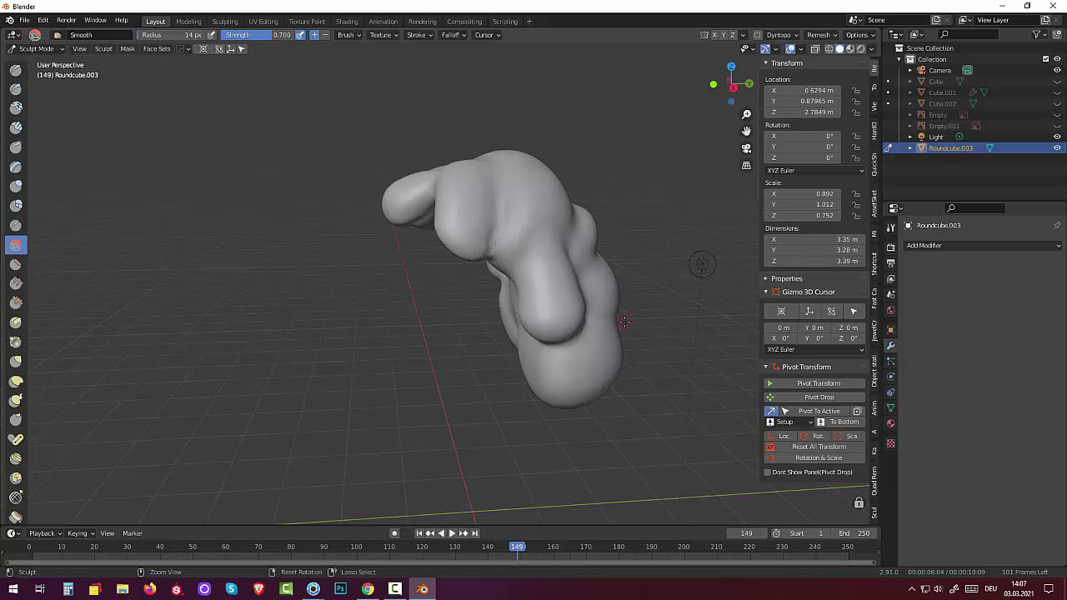
{"action": "mouse_move", "coordinate": [623, 323]}
{"action": "middle_mouse_down"}
{"action": "mouse_move", "coordinate": [719, 202]}
{"action": "mouse_move", "coordinate": [49, 520]}
{"action": "mouse_move", "coordinate": [558, 278]}
{"action": "middle_mouse_up"}
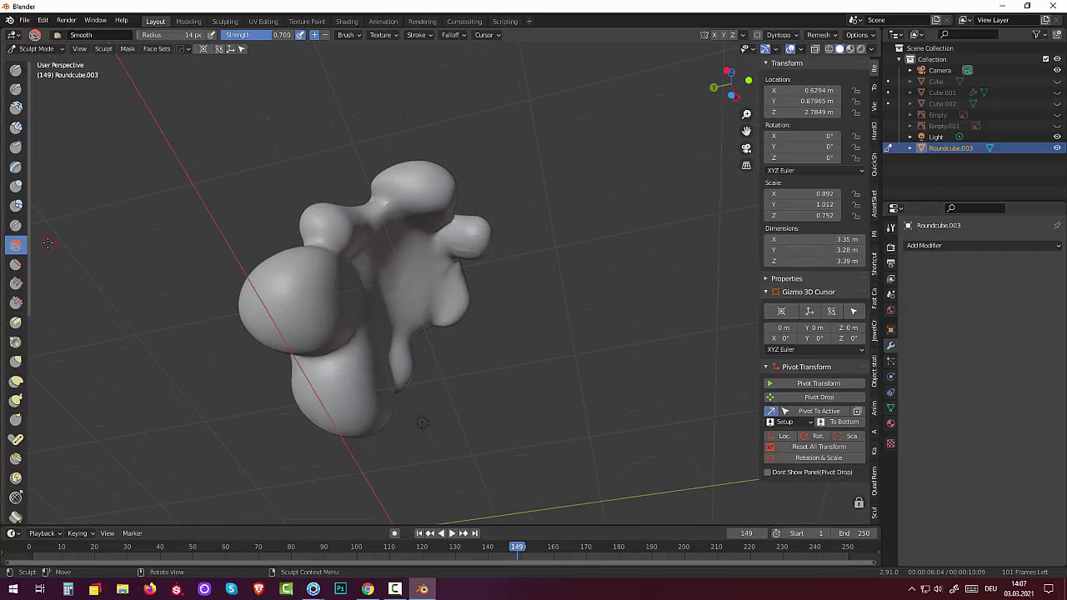
{"action": "mouse_move", "coordinate": [446, 254]}
{"action": "left_mouse_down"}
{"action": "mouse_move", "coordinate": [477, 232]}
{"action": "mouse_move", "coordinate": [510, 268]}
{"action": "left_mouse_up"}
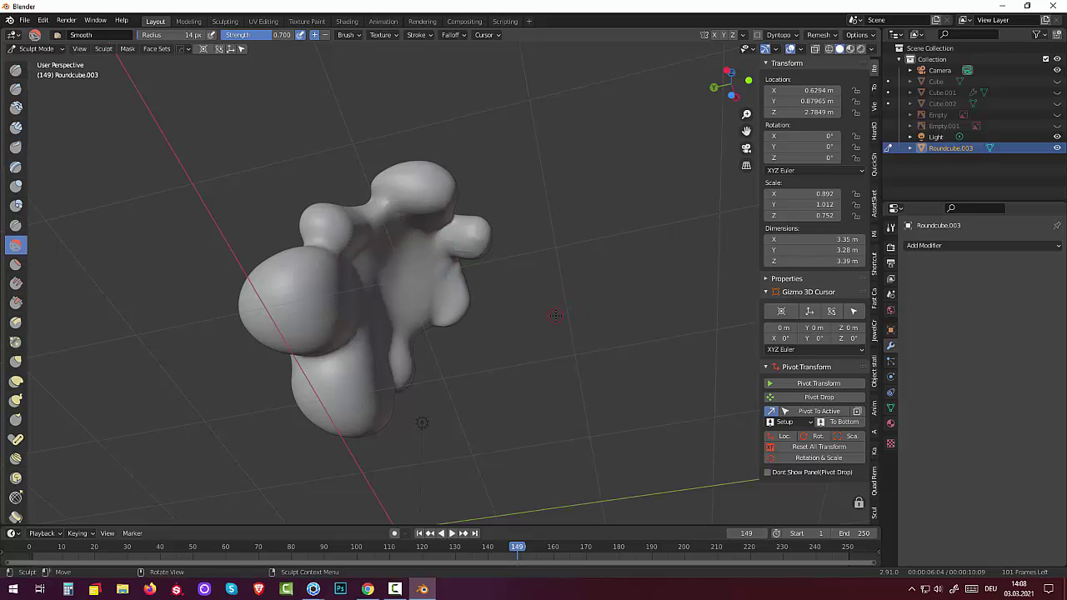
Step: Enlarge the Smooth brush to 74 px and smooth the top, left lobe and inner curve
{"action": "key", "text": "f"}
{"action": "left_click", "coordinate": [586, 326]}
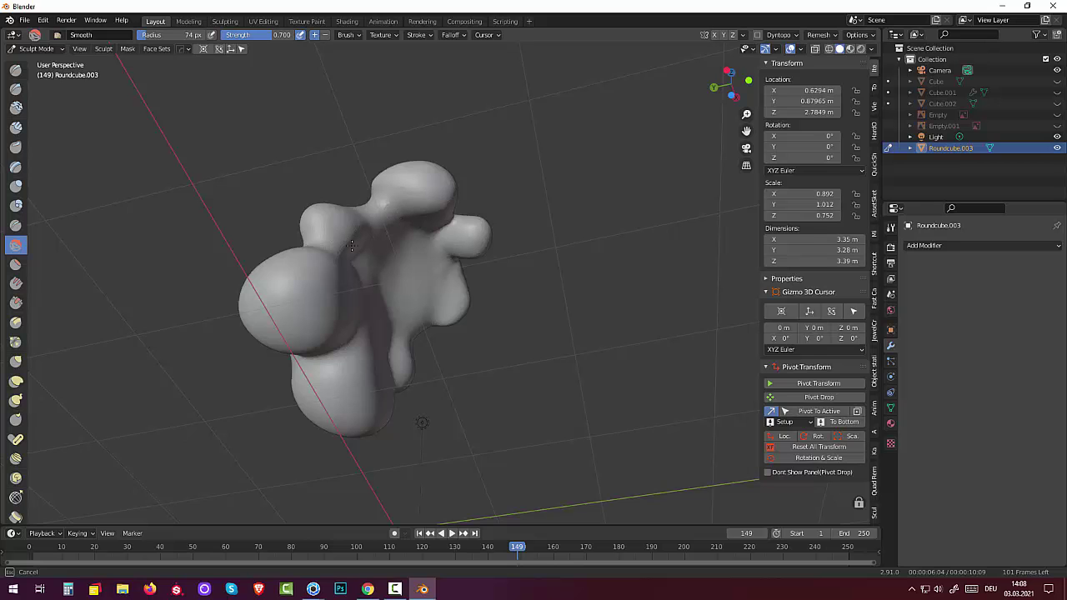
{"action": "mouse_move", "coordinate": [440, 265]}
{"action": "middle_mouse_down"}
{"action": "mouse_move", "coordinate": [442, 321]}
{"action": "mouse_move", "coordinate": [428, 317]}
{"action": "mouse_move", "coordinate": [540, 399]}
{"action": "mouse_move", "coordinate": [431, 288]}
{"action": "middle_mouse_up"}
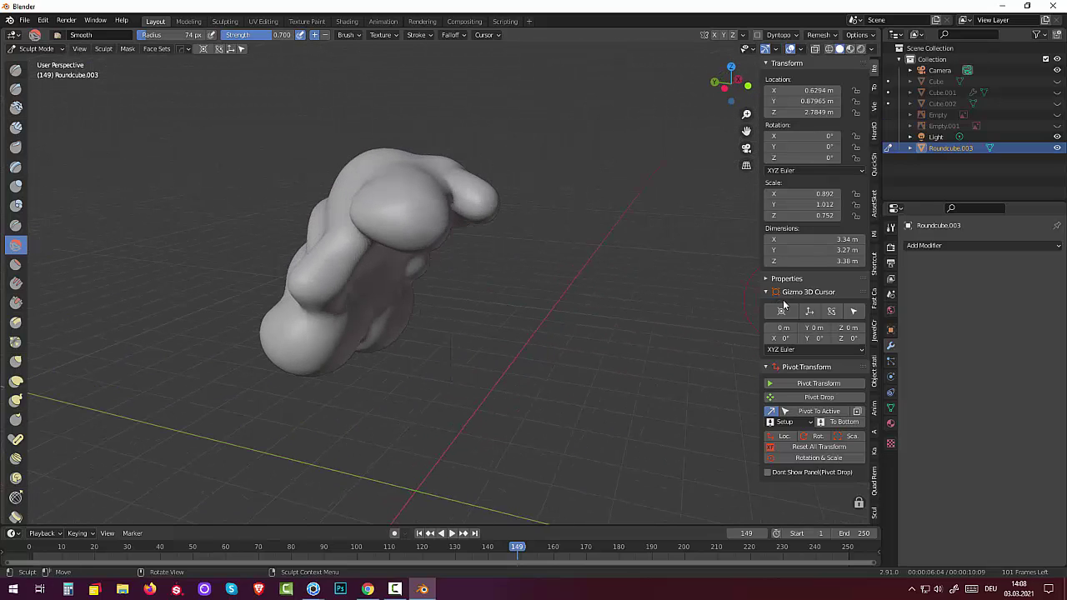
{"action": "left_click_drag", "start_coordinate": [415, 249], "coordinate": [387, 217]}
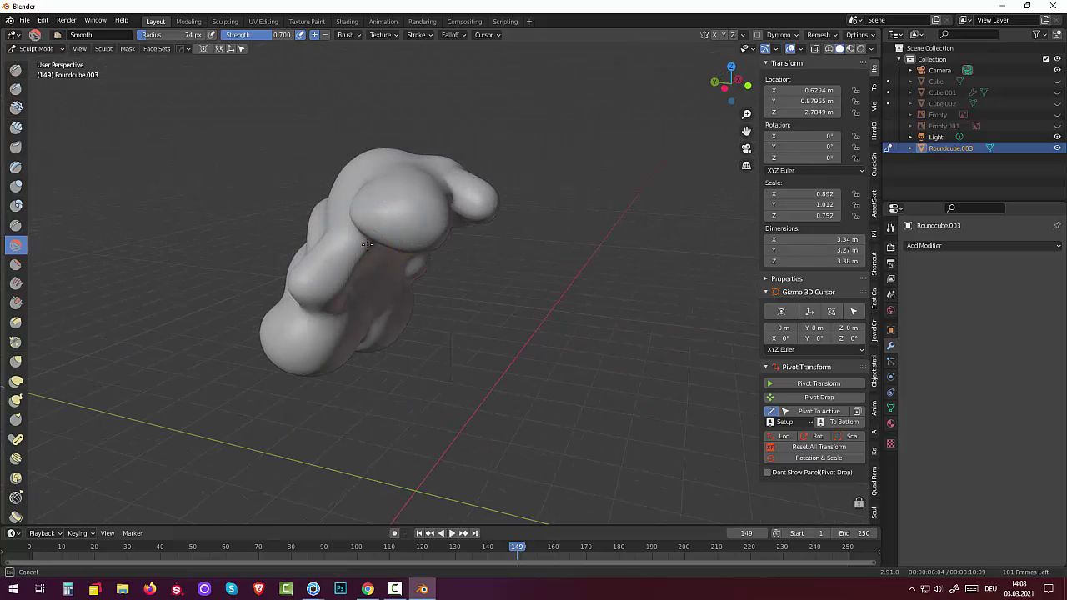
{"action": "left_click_drag", "start_coordinate": [342, 271], "coordinate": [305, 288]}
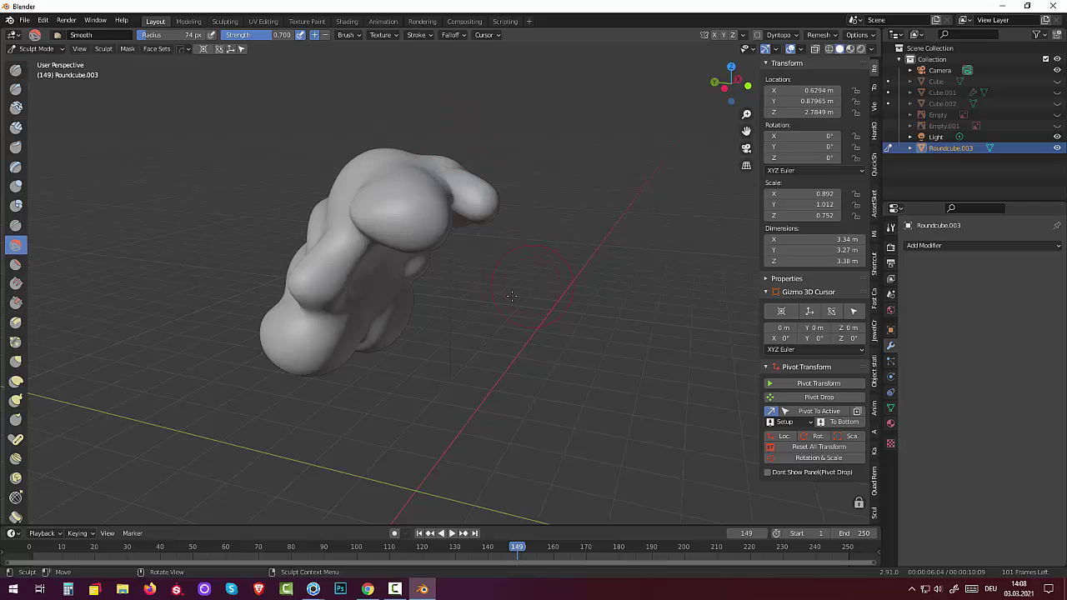
{"action": "middle_click_drag", "start_coordinate": [512, 295], "coordinate": [460, 303]}
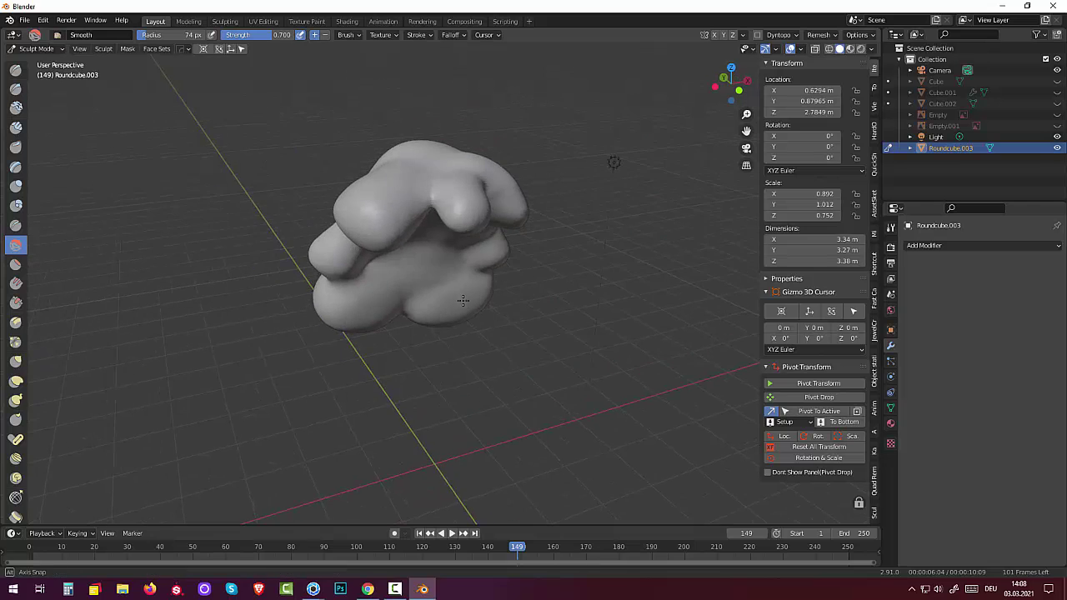
{"action": "left_click", "coordinate": [394, 590]}
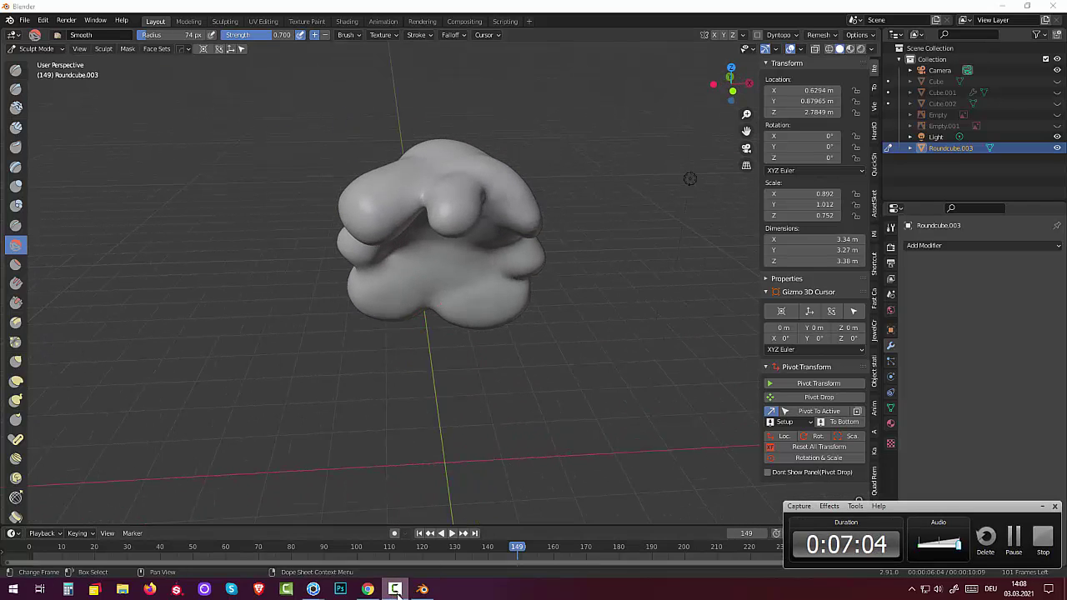
{"action": "middle_click_drag", "start_coordinate": [533, 386], "coordinate": [677, 375]}
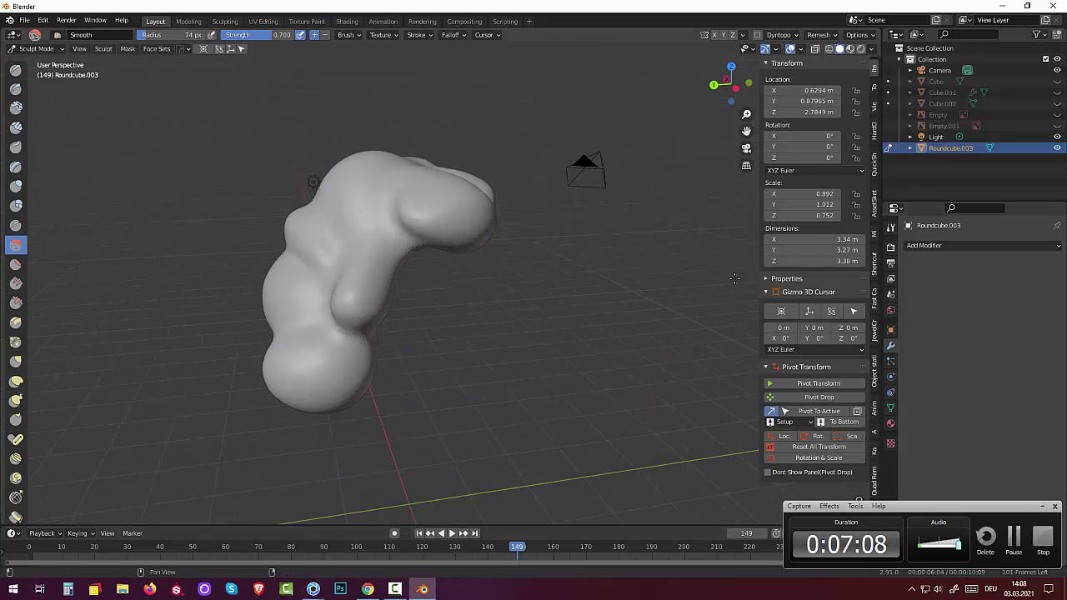
{"action": "mouse_move", "coordinate": [392, 226]}
{"action": "left_mouse_down"}
{"action": "mouse_move", "coordinate": [411, 244]}
{"action": "mouse_move", "coordinate": [318, 291]}
{"action": "mouse_move", "coordinate": [340, 335]}
{"action": "mouse_move", "coordinate": [330, 394]}
{"action": "mouse_move", "coordinate": [291, 388]}
{"action": "left_mouse_up"}
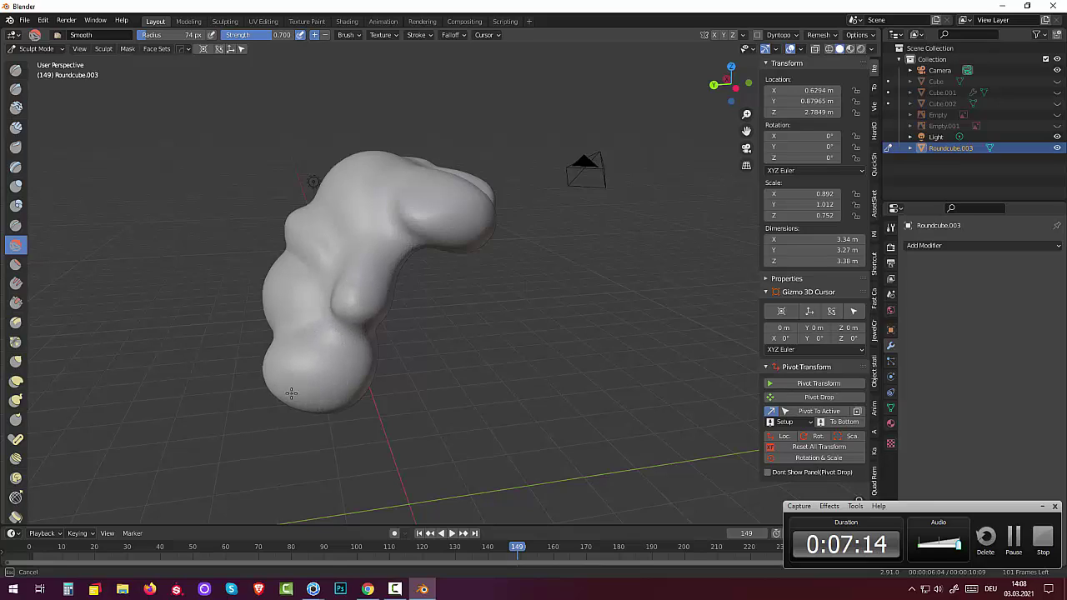
Step: Return to Object Mode and unhide Cube, Cube.001, Cube.002 and the Empty reference image
{"action": "left_click", "coordinate": [37, 48]}
{"action": "left_click", "coordinate": [40, 63]}
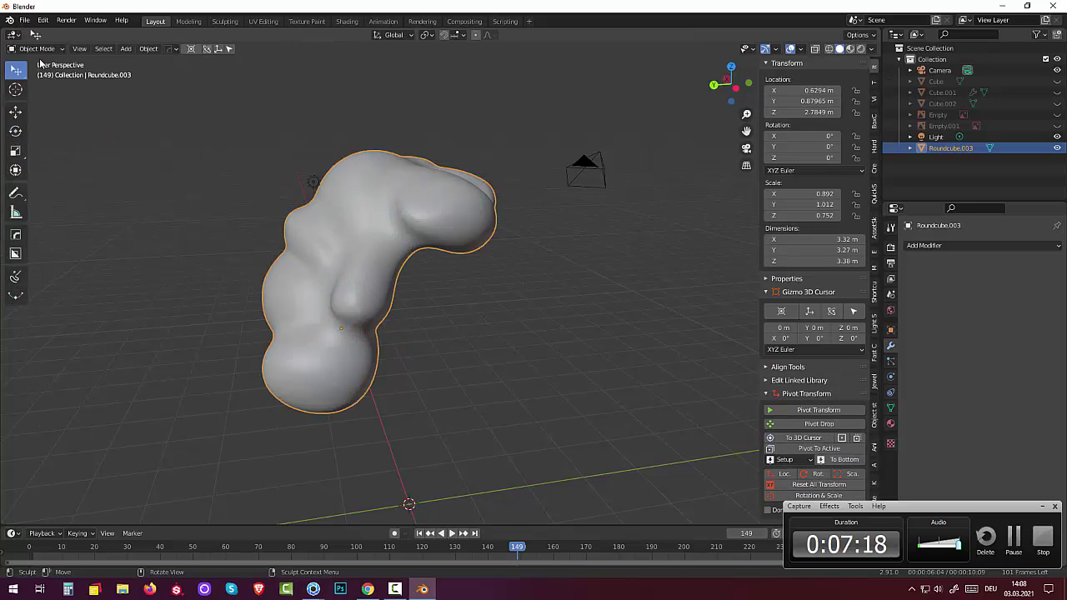
{"action": "left_click", "coordinate": [1057, 82]}
{"action": "left_click", "coordinate": [1057, 93]}
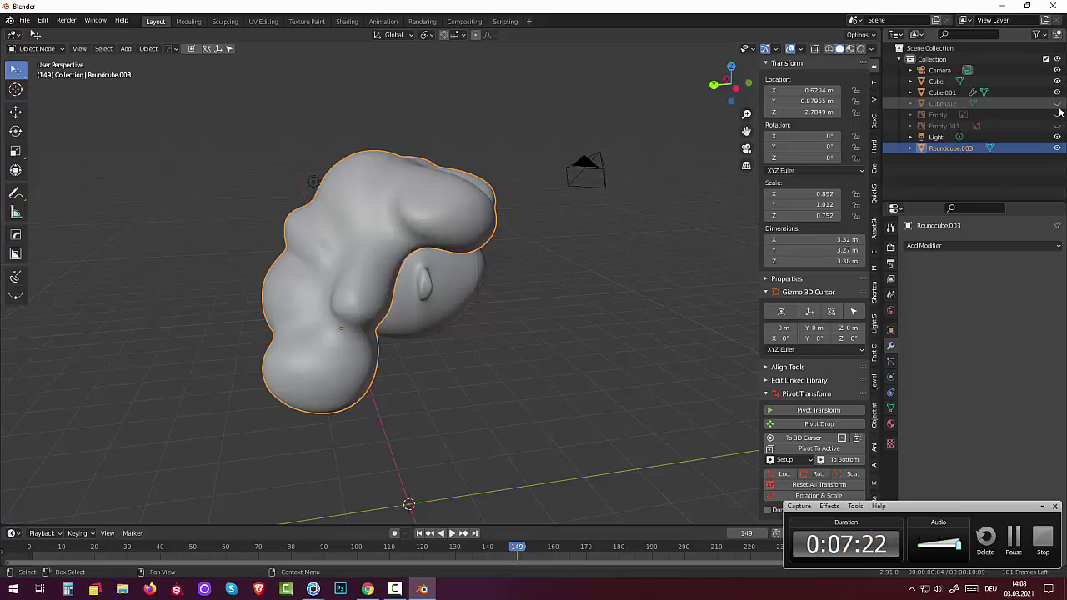
{"action": "left_click", "coordinate": [1057, 104]}
{"action": "left_click", "coordinate": [1057, 115]}
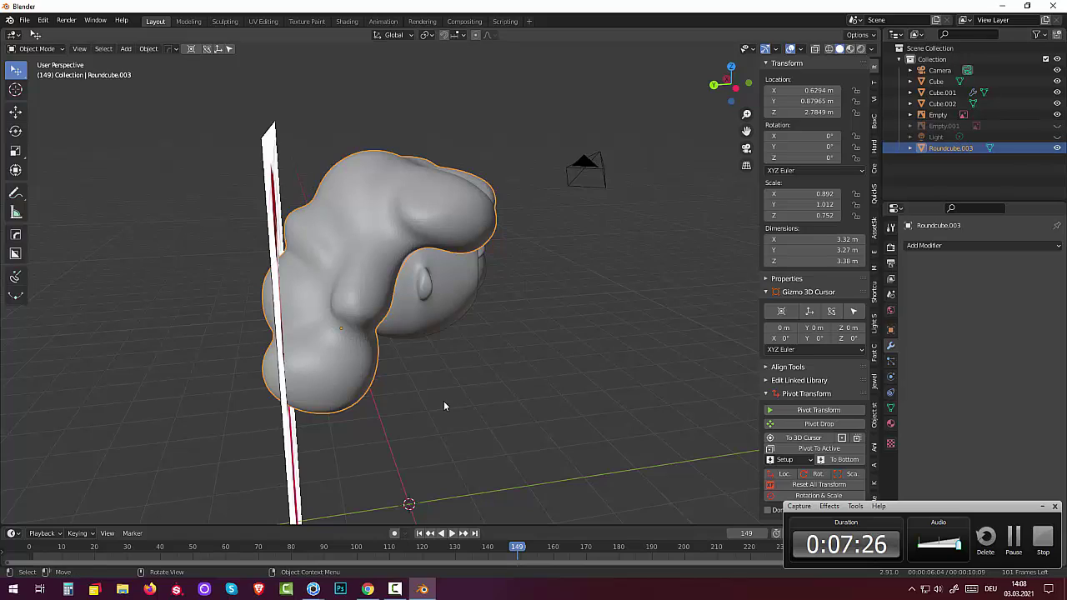
{"action": "mouse_move", "coordinate": [444, 401]}
{"action": "middle_mouse_down"}
{"action": "mouse_move", "coordinate": [354, 373]}
{"action": "mouse_move", "coordinate": [198, 402]}
{"action": "mouse_move", "coordinate": [356, 351]}
{"action": "mouse_move", "coordinate": [315, 341]}
{"action": "mouse_move", "coordinate": [363, 372]}
{"action": "mouse_move", "coordinate": [208, 384]}
{"action": "mouse_move", "coordinate": [353, 369]}
{"action": "mouse_move", "coordinate": [299, 371]}
{"action": "middle_mouse_up"}
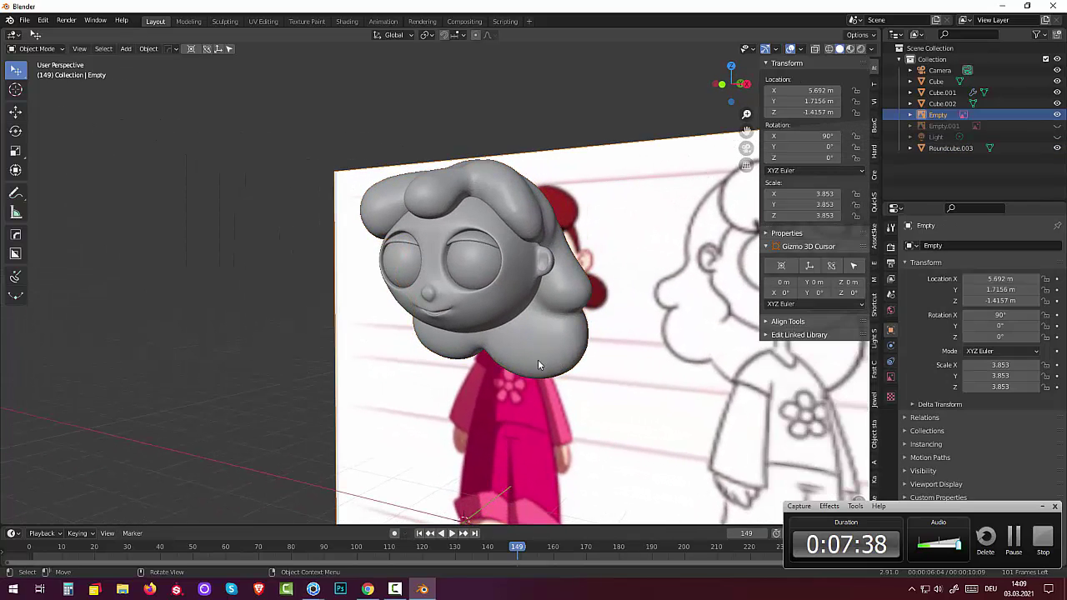
Step: Briefly enter Edit Mode on the hair mesh, then go back to Object Mode
{"action": "left_click", "coordinate": [37, 49]}
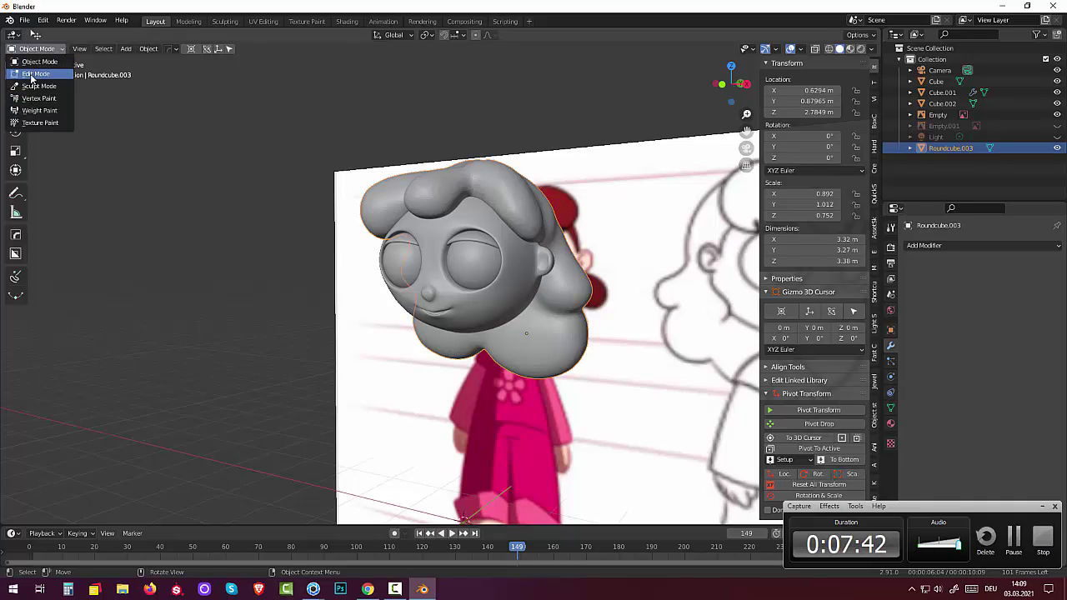
{"action": "left_click", "coordinate": [33, 75]}
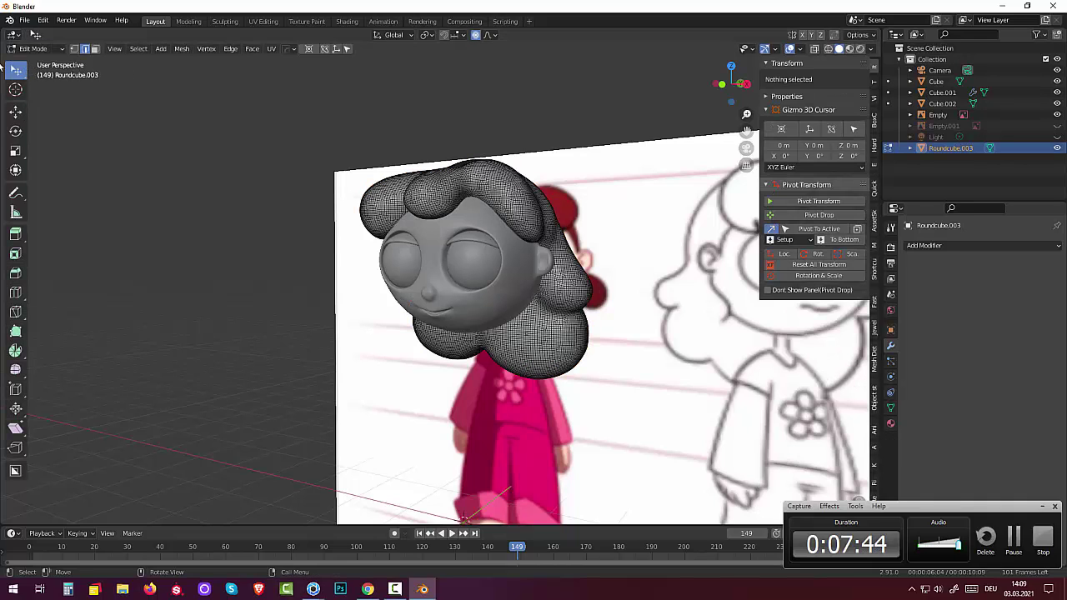
{"action": "left_click", "coordinate": [33, 50]}
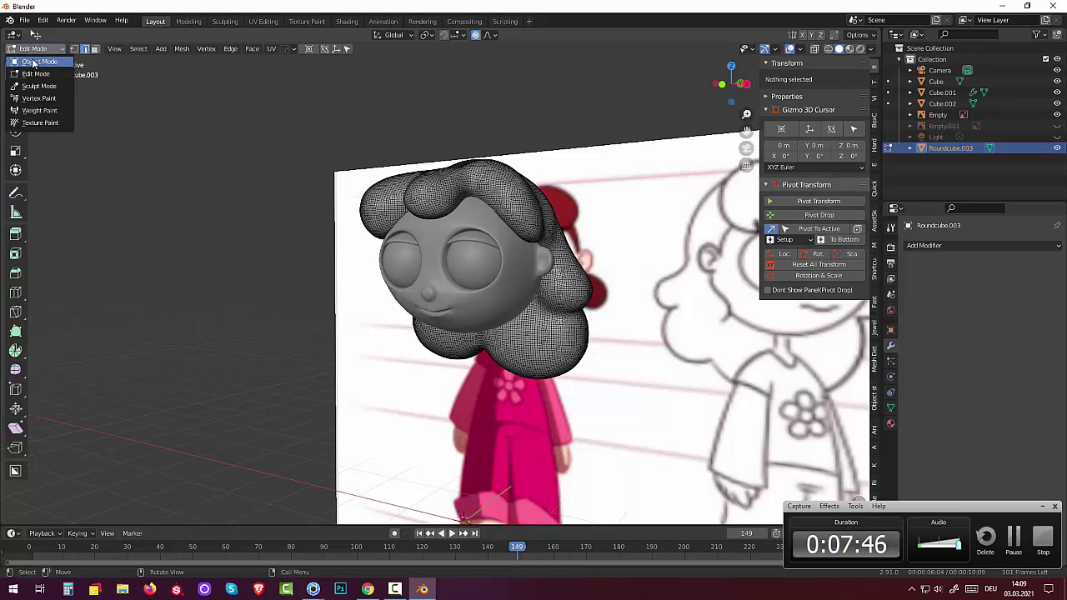
{"action": "left_click", "coordinate": [37, 62]}
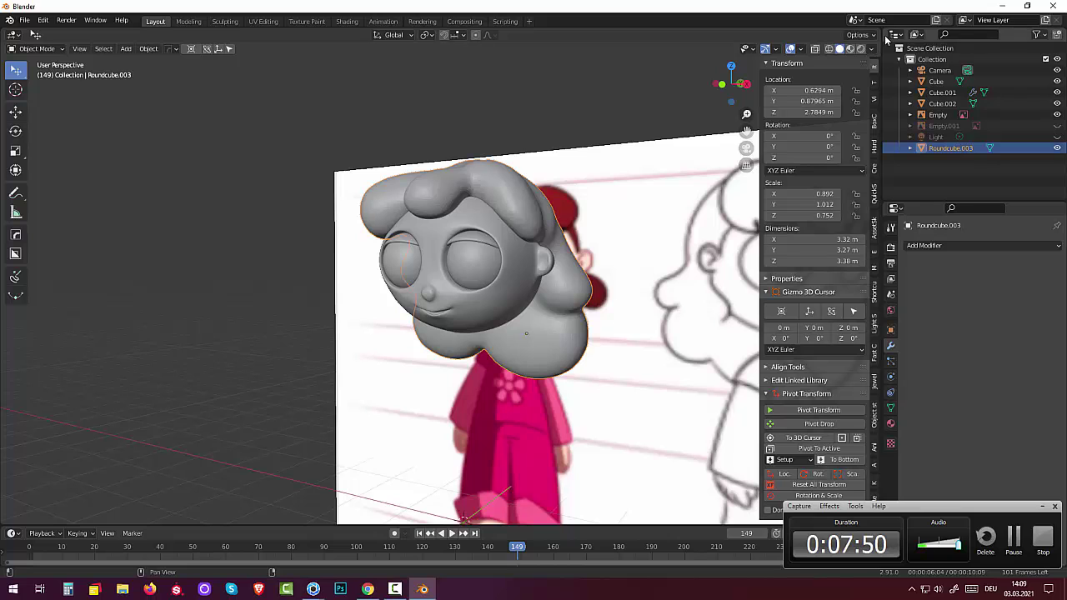
Step: Run Quad Remesher on the hair at a 2000 quad count, creating Retopo_Roundcube.003
{"action": "mouse_move", "coordinate": [883, 40]}
{"action": "left_mouse_down"}
{"action": "mouse_move", "coordinate": [913, 34]}
{"action": "mouse_move", "coordinate": [840, 103]}
{"action": "left_mouse_up"}
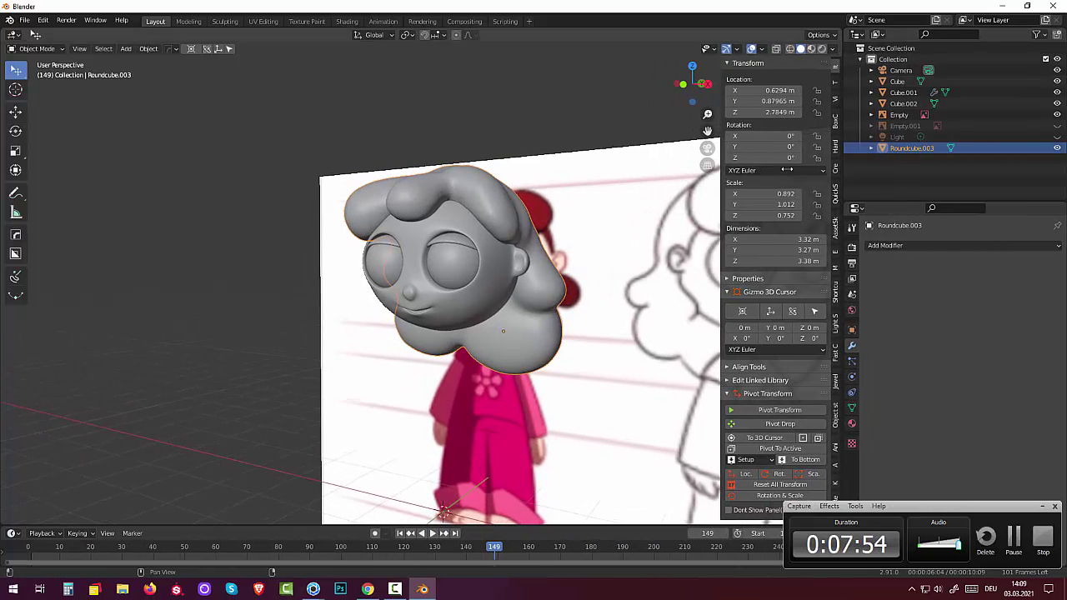
{"action": "left_click", "coordinate": [879, 507]}
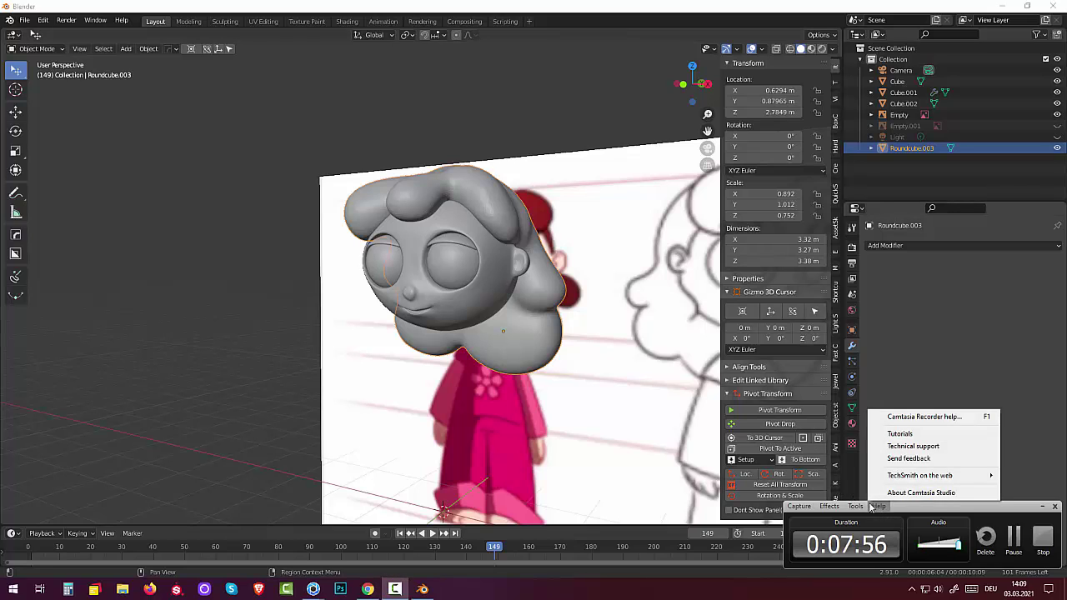
{"action": "left_click", "coordinate": [932, 508]}
{"action": "mouse_move", "coordinate": [932, 508]}
{"action": "left_mouse_down"}
{"action": "mouse_move", "coordinate": [608, 516]}
{"action": "mouse_move", "coordinate": [623, 526]}
{"action": "left_mouse_up"}
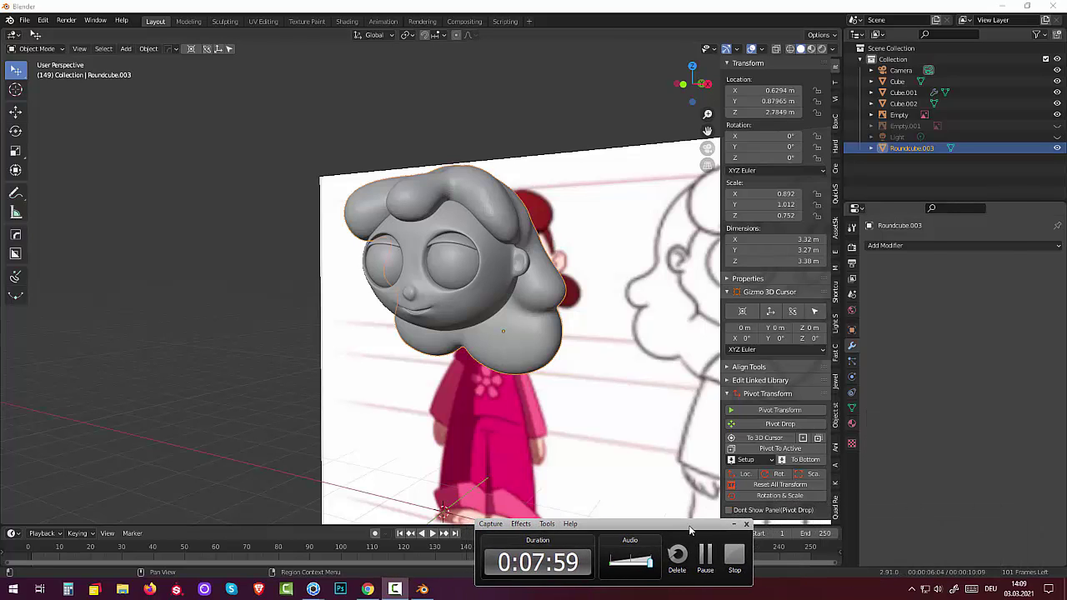
{"action": "left_click", "coordinate": [836, 513]}
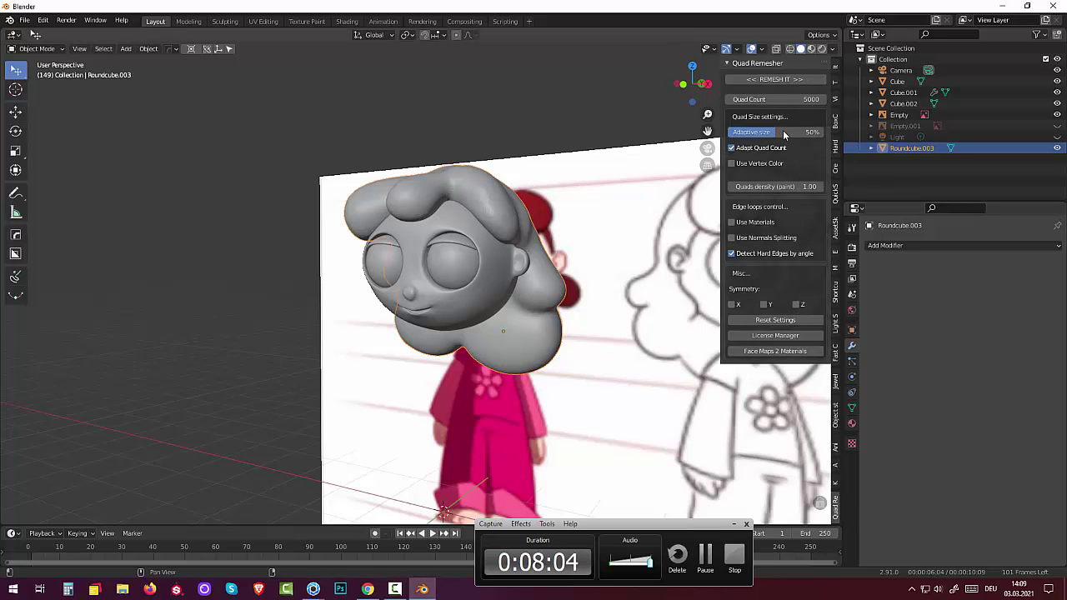
{"action": "double_click", "coordinate": [775, 100]}
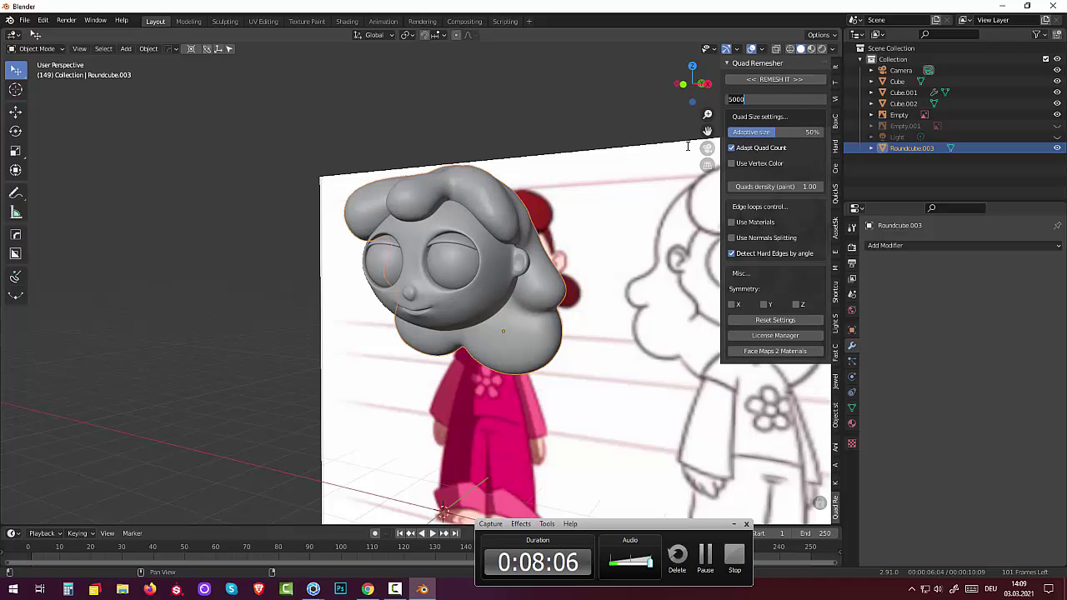
{"action": "type", "text": "20"}
{"action": "left_click", "coordinate": [778, 80]}
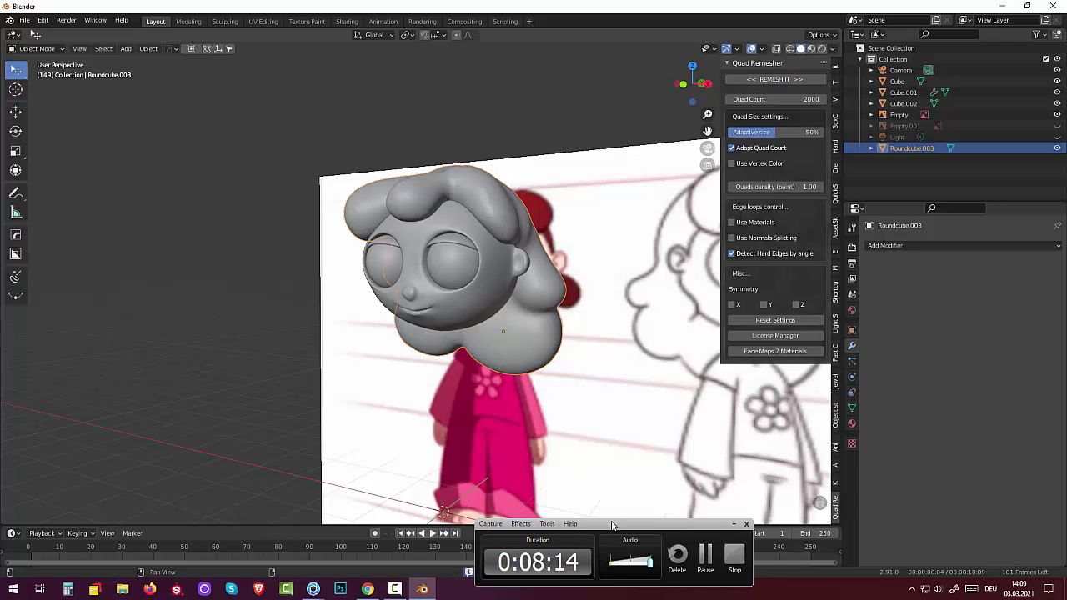
{"action": "left_click_drag", "start_coordinate": [618, 526], "coordinate": [816, 487]}
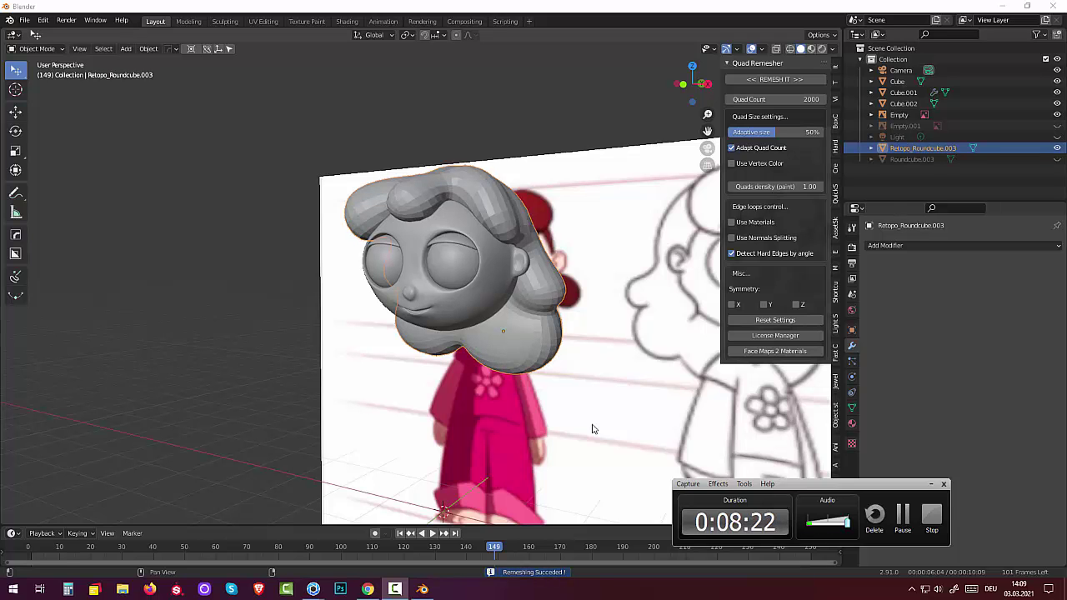
Step: Delete the camera from the scene
{"action": "mouse_move", "coordinate": [578, 363]}
{"action": "middle_mouse_down"}
{"action": "mouse_move", "coordinate": [708, 407]}
{"action": "mouse_move", "coordinate": [555, 369]}
{"action": "mouse_move", "coordinate": [567, 333]}
{"action": "middle_mouse_up"}
{"action": "left_click", "coordinate": [905, 70]}
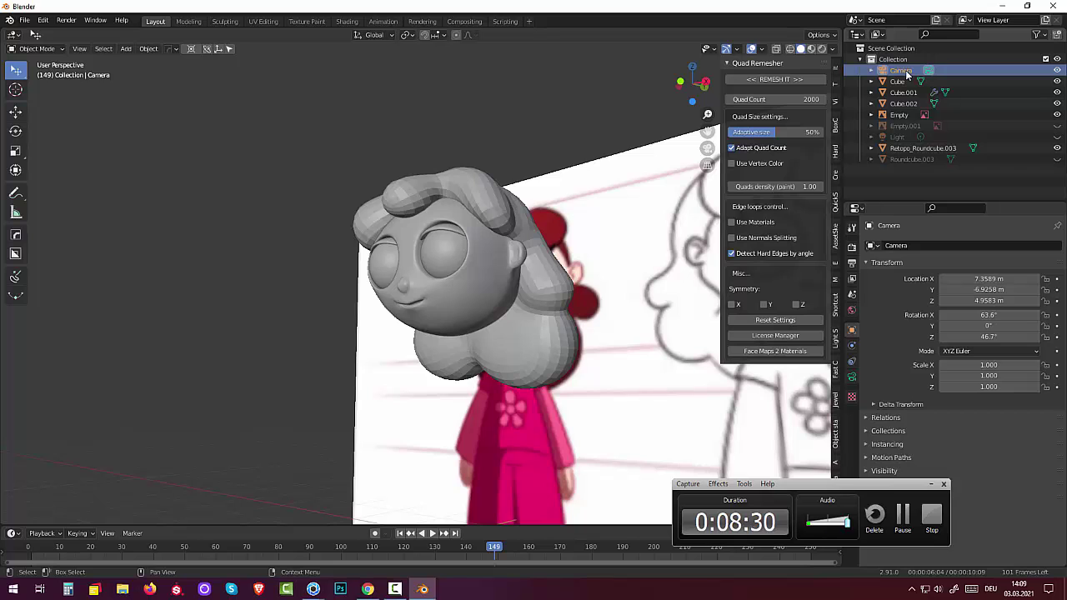
{"action": "key", "text": "Delete"}
{"action": "mouse_move", "coordinate": [634, 258]}
{"action": "middle_mouse_down"}
{"action": "mouse_move", "coordinate": [714, 331]}
{"action": "mouse_move", "coordinate": [343, 214]}
{"action": "middle_mouse_up"}
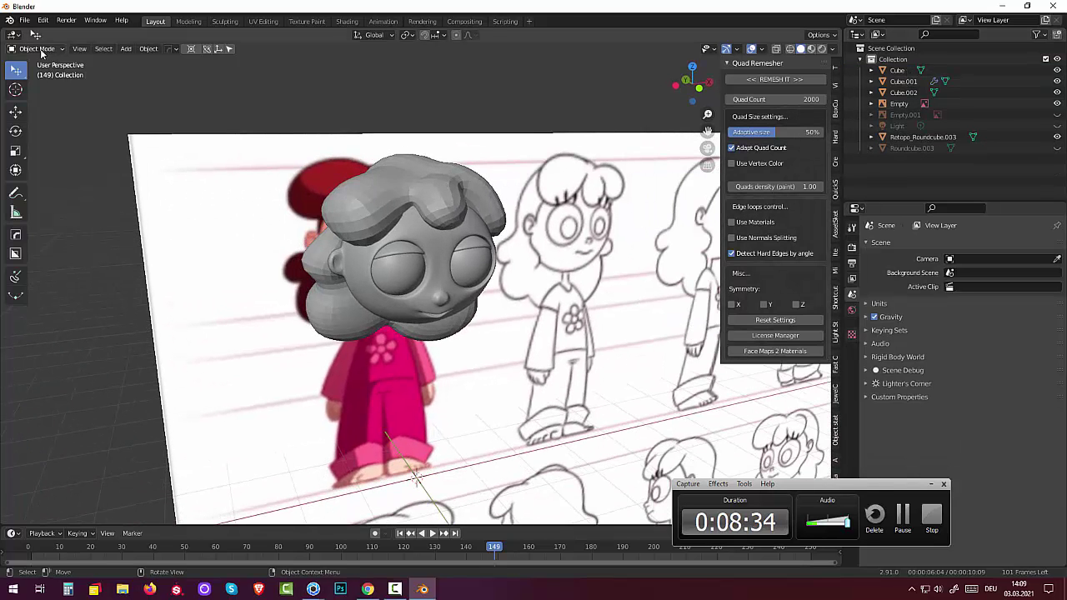
Step: Inspect Retopo_Roundcube.003 in Edit Mode, then return to Object Mode with it selected
{"action": "left_click", "coordinate": [428, 197]}
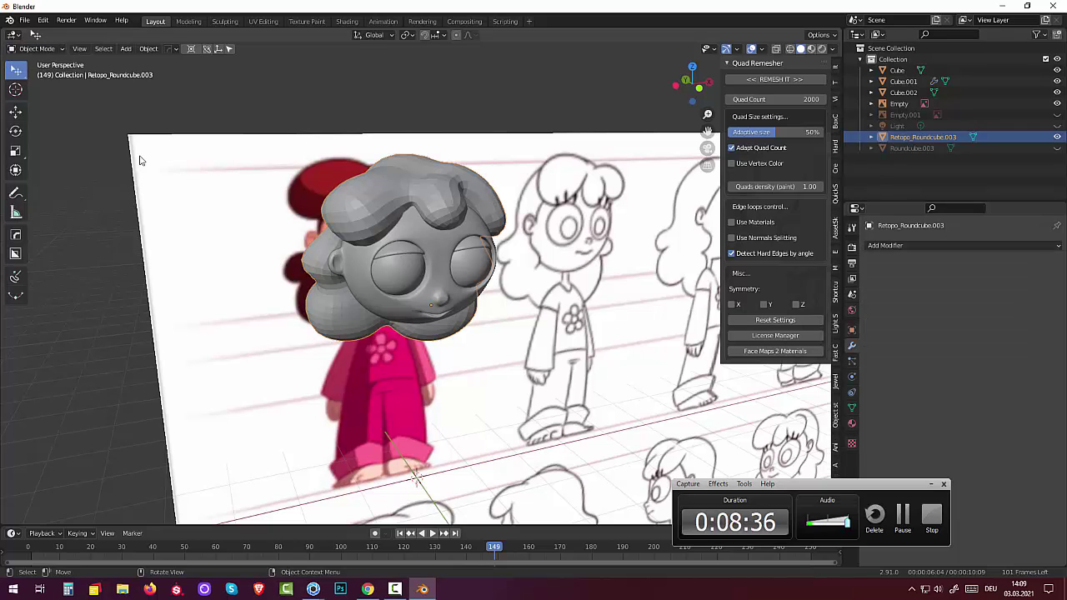
{"action": "left_click", "coordinate": [35, 49]}
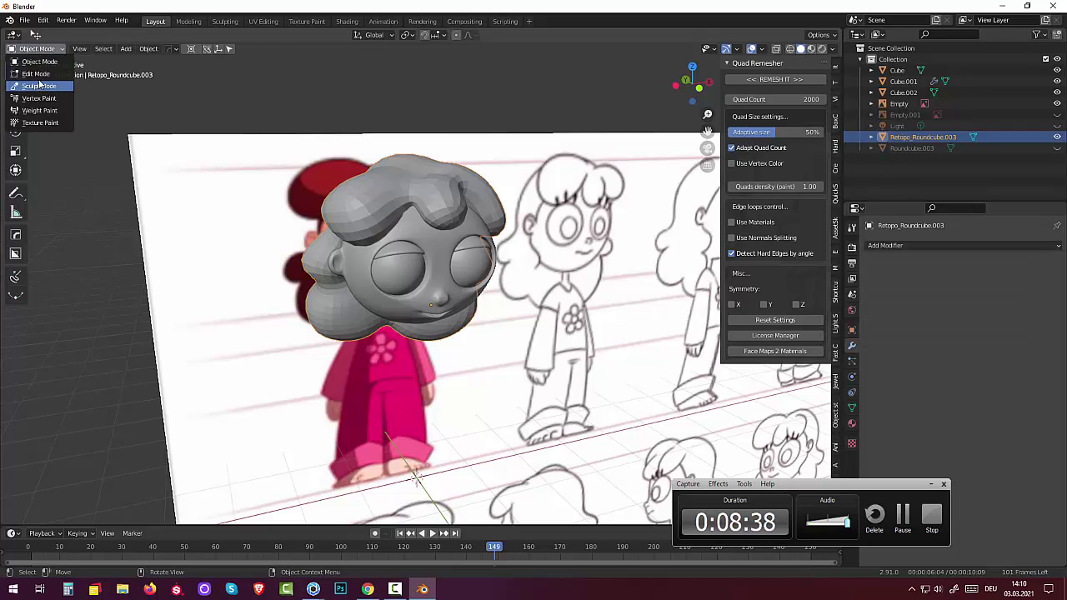
{"action": "left_click", "coordinate": [42, 76]}
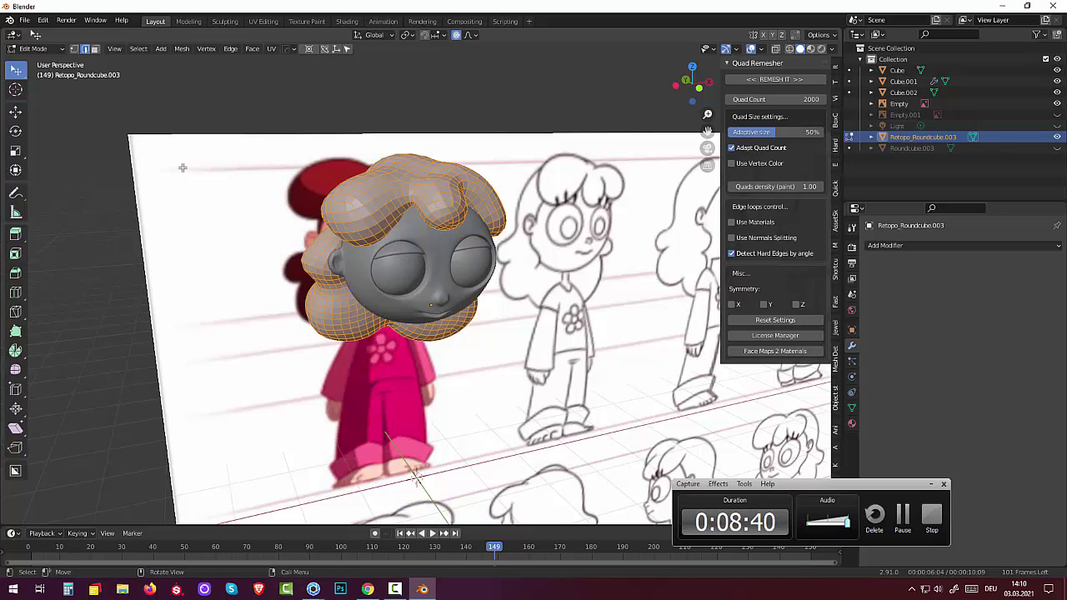
{"action": "left_click", "coordinate": [30, 52]}
{"action": "left_click", "coordinate": [35, 62]}
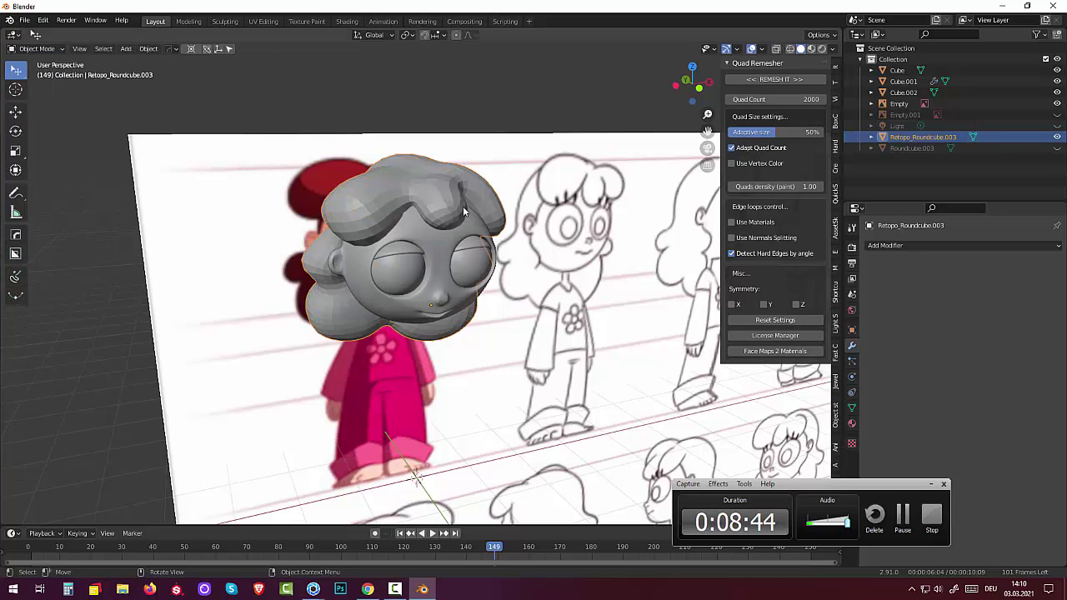
{"action": "left_click", "coordinate": [454, 210]}
{"action": "left_click", "coordinate": [450, 202]}
{"action": "left_click", "coordinate": [447, 188]}
{"action": "left_click", "coordinate": [441, 177]}
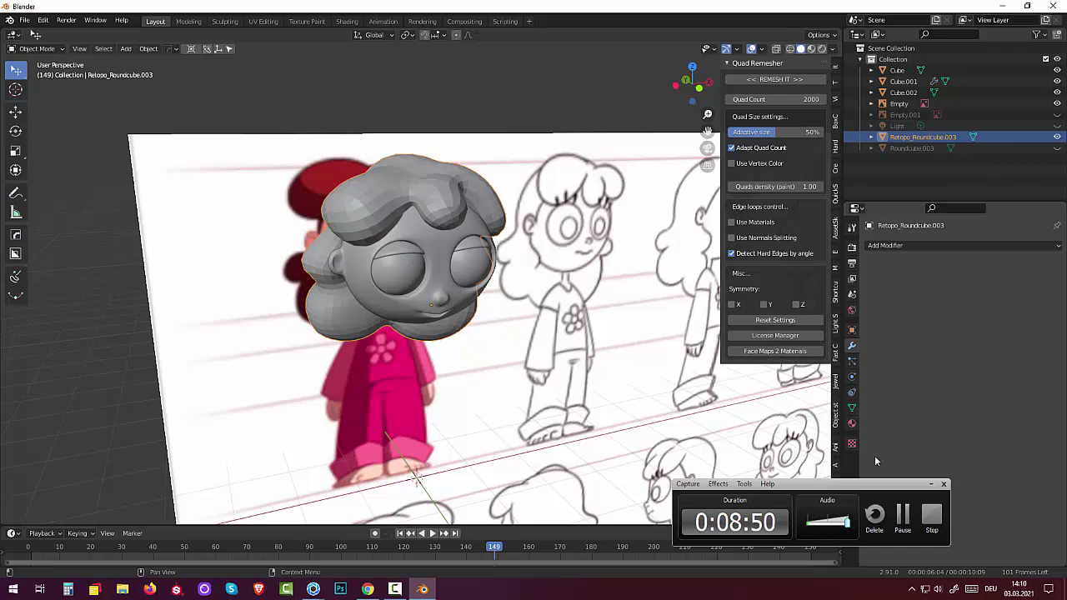
Step: Add a Catmull-Clark Subdivision Surface modifier to the hair and apply it
{"action": "left_click", "coordinate": [886, 248]}
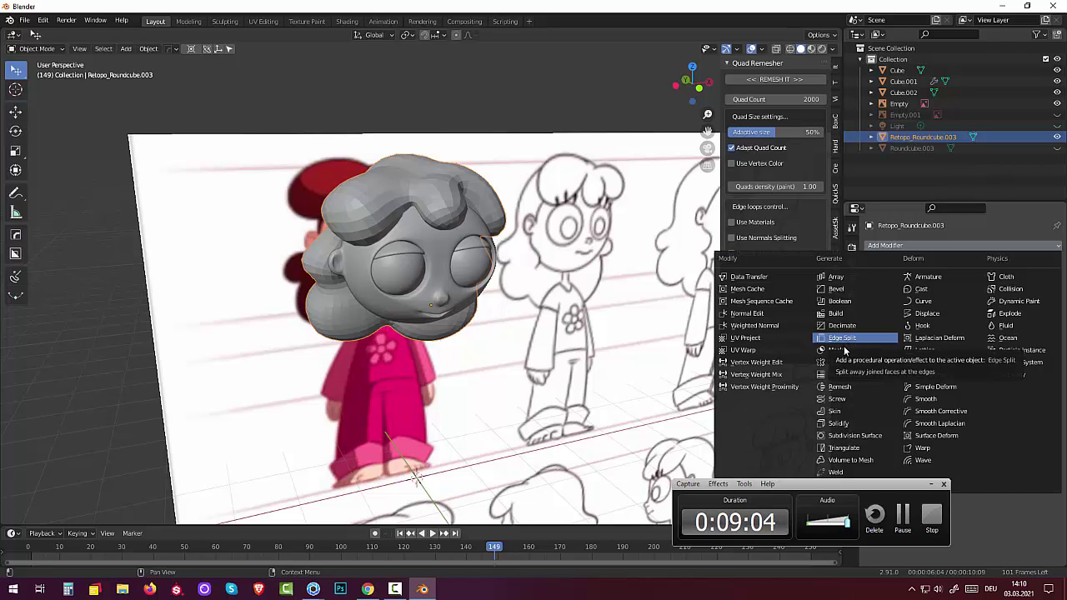
{"action": "left_click", "coordinate": [851, 436]}
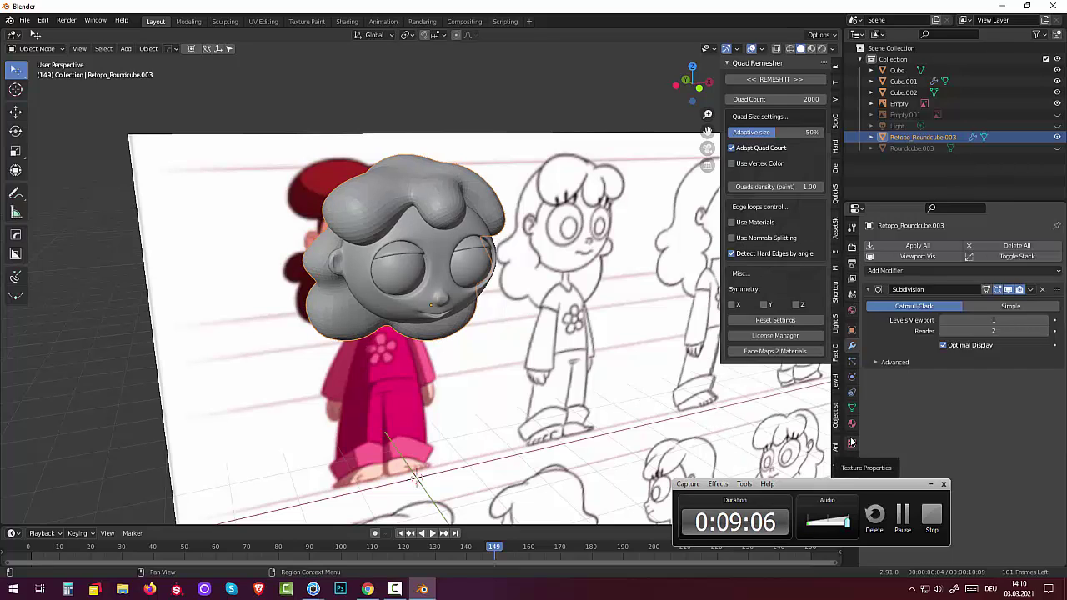
{"action": "mouse_move", "coordinate": [993, 320]}
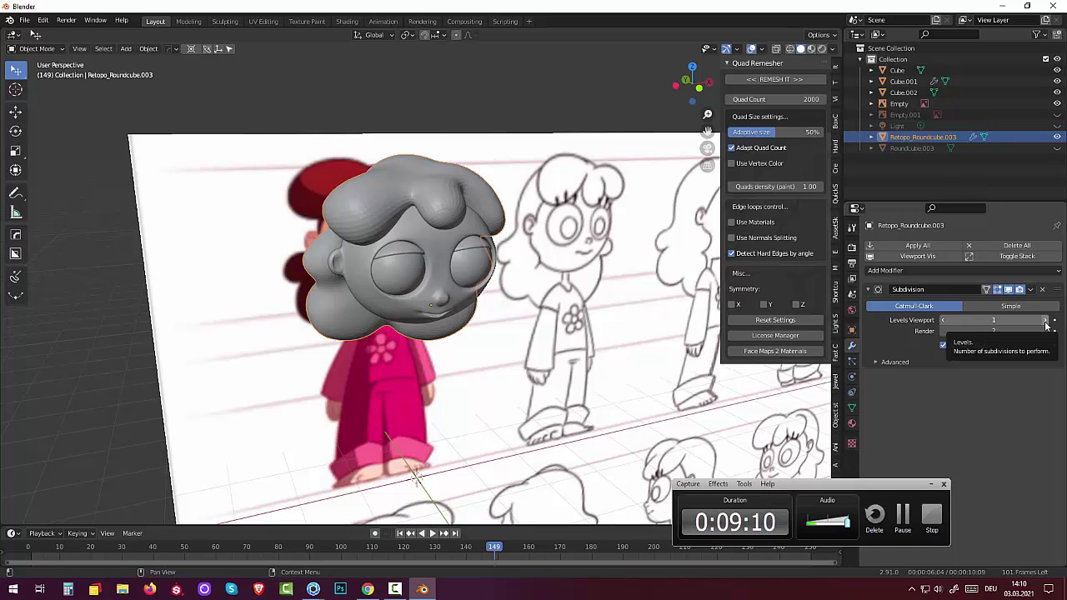
{"action": "left_click", "coordinate": [1038, 309]}
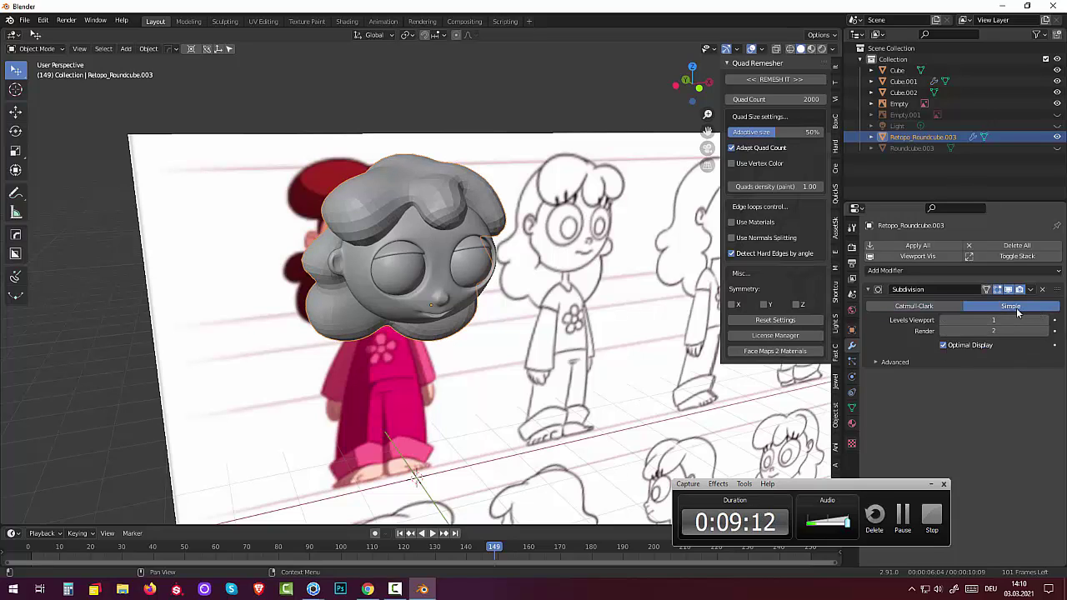
{"action": "left_click", "coordinate": [933, 307]}
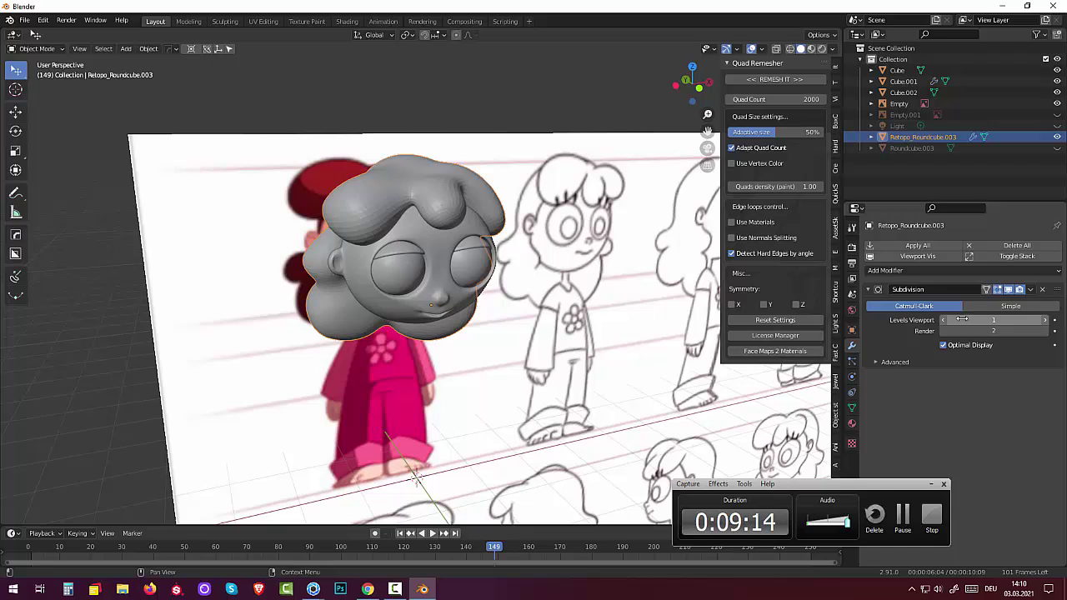
{"action": "left_click", "coordinate": [1032, 290]}
{"action": "left_click", "coordinate": [995, 301]}
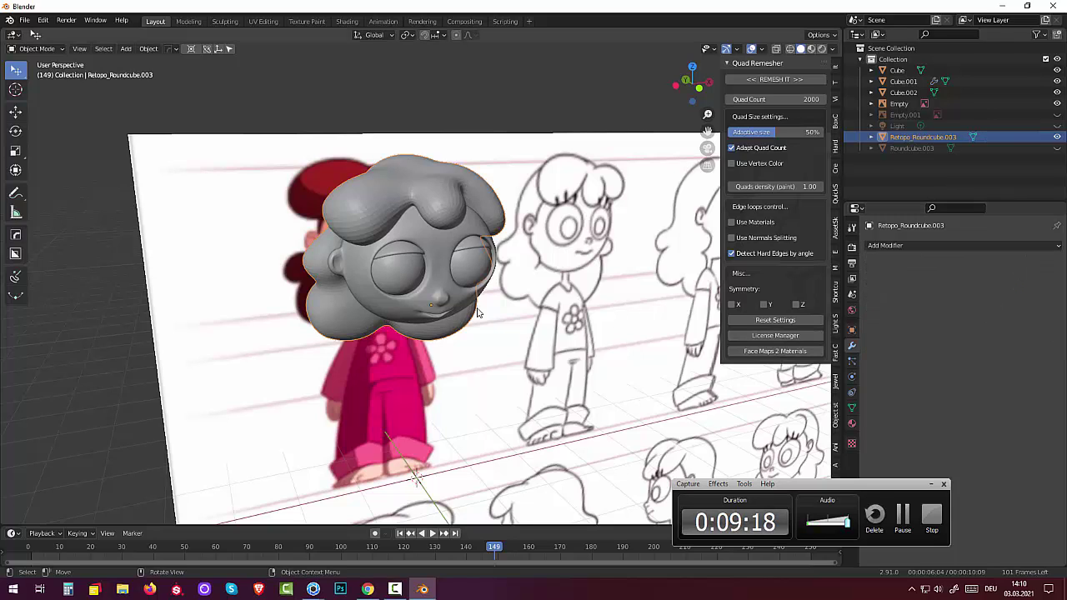
Step: Give the retopologized hair mesh smooth shading
{"action": "right_click", "coordinate": [376, 201]}
{"action": "left_click", "coordinate": [354, 197]}
{"action": "mouse_move", "coordinate": [580, 286]}
{"action": "middle_mouse_down"}
{"action": "mouse_move", "coordinate": [596, 302]}
{"action": "mouse_move", "coordinate": [543, 279]}
{"action": "middle_mouse_up"}
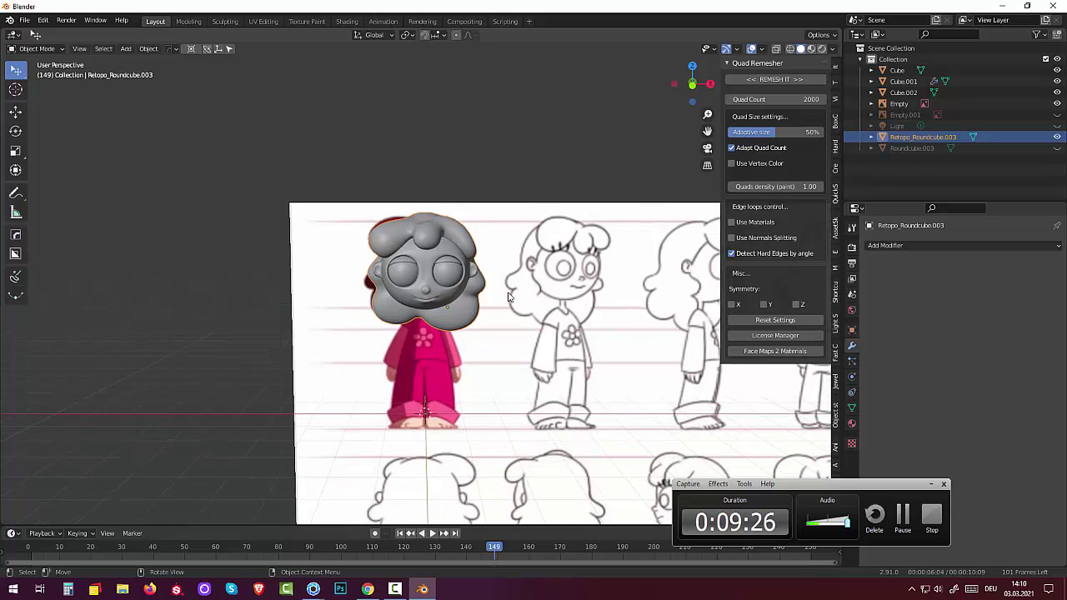
Step: Select the eyelid object Cube.002 and put it into Sculpt Mode
{"action": "scroll", "coordinate": [508, 292], "scroll_direction": "up", "scroll_amount": 3}
{"action": "scroll", "coordinate": [508, 292], "scroll_direction": "up", "scroll_amount": 2}
{"action": "scroll", "coordinate": [502, 290], "scroll_direction": "up", "scroll_amount": 2}
{"action": "scroll", "coordinate": [502, 287], "scroll_direction": "up", "scroll_amount": 2}
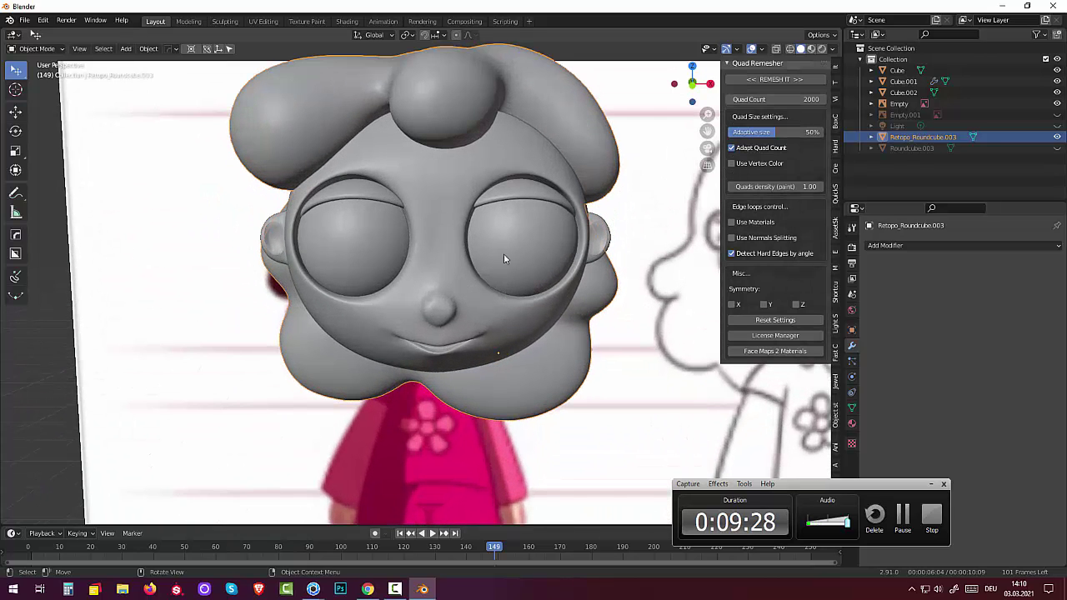
{"action": "left_click", "coordinate": [513, 190]}
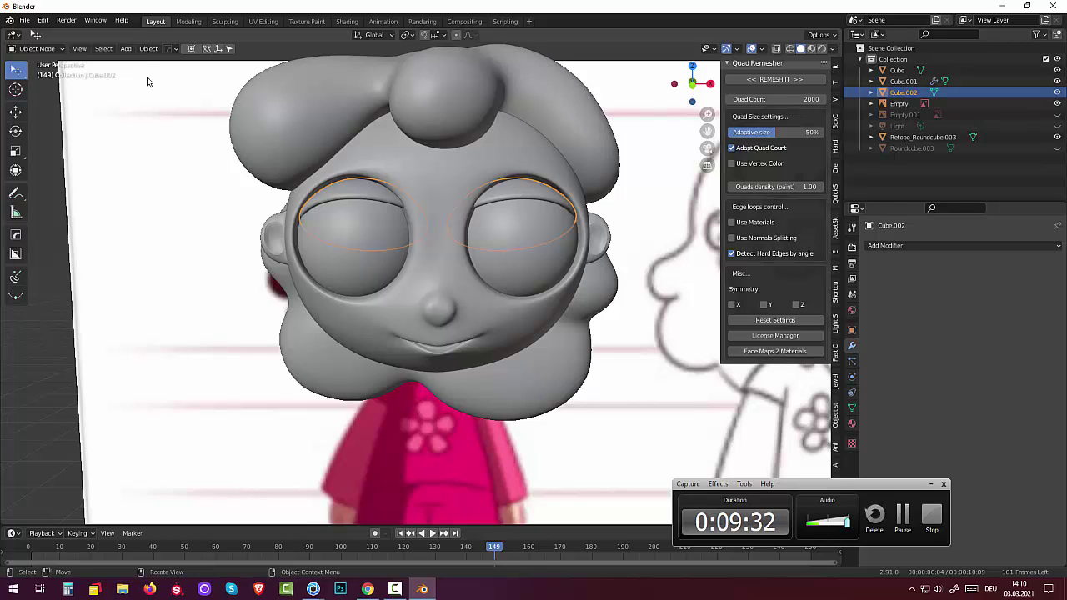
{"action": "left_click", "coordinate": [33, 50]}
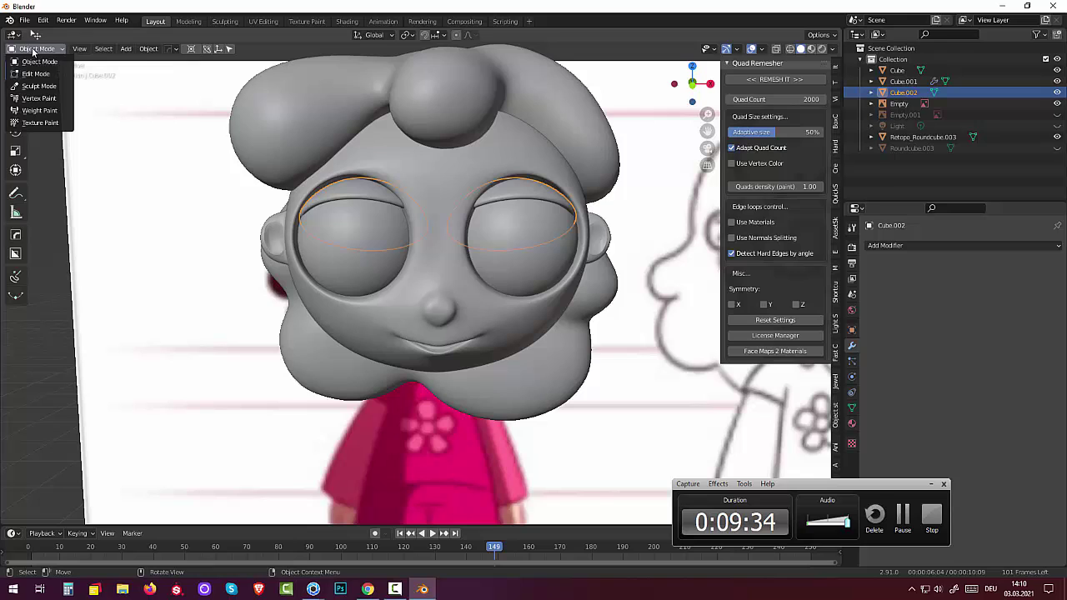
{"action": "left_click", "coordinate": [42, 91]}
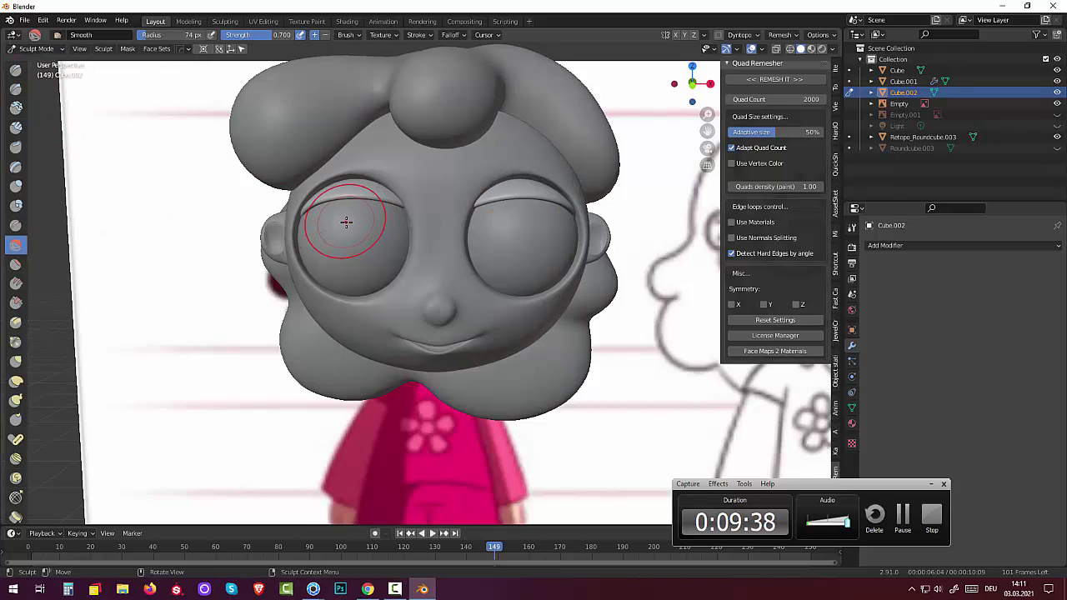
Step: Using a 21 px Grab brush with X symmetry, pull the lid's outer corner up and out
{"action": "left_click", "coordinate": [11, 404]}
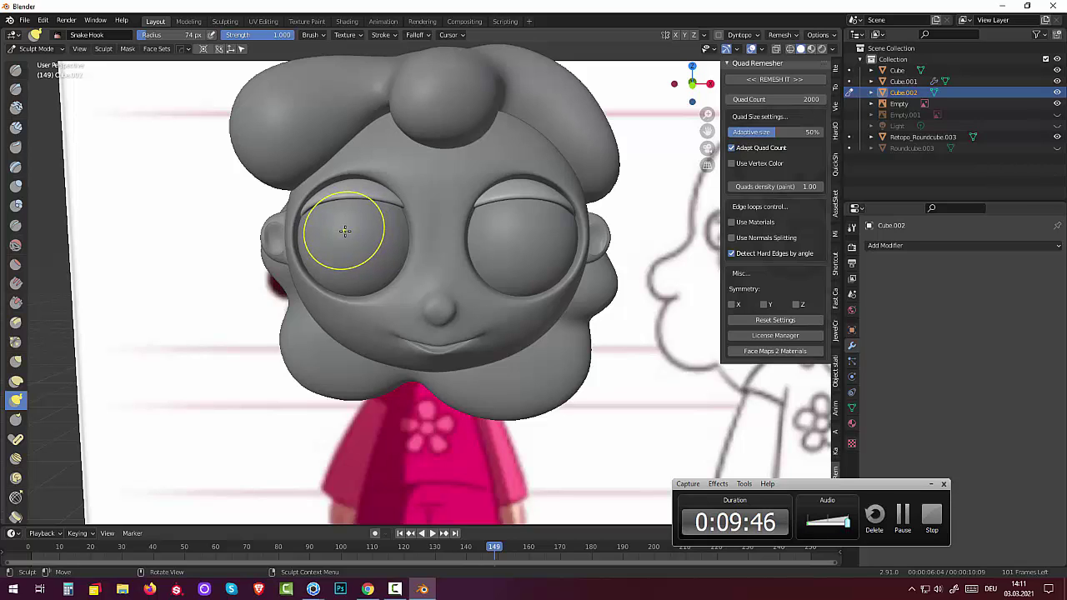
{"action": "key", "text": "g"}
{"action": "key", "text": "f"}
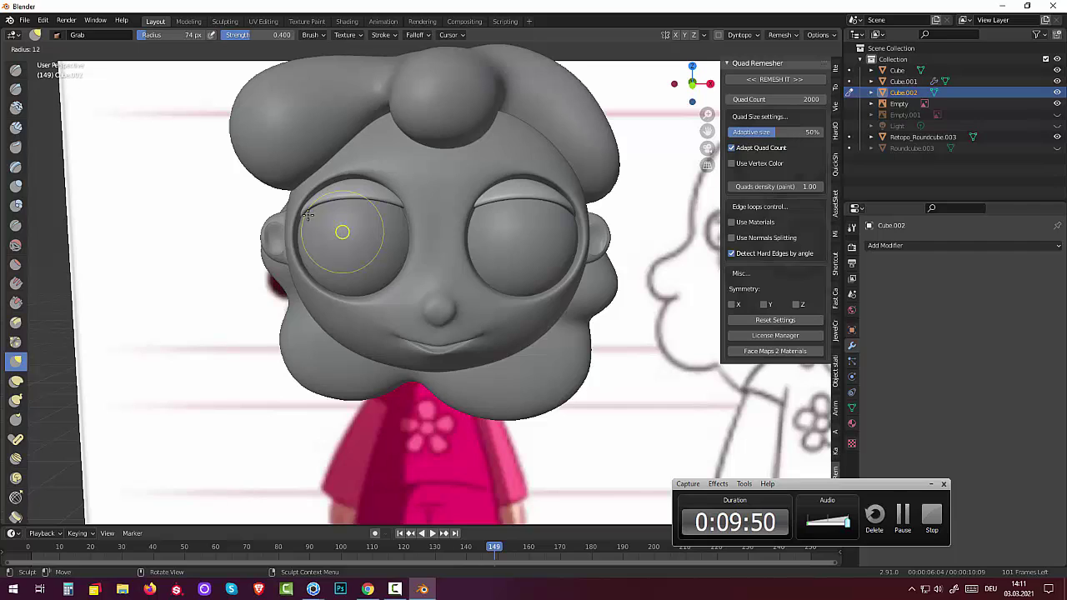
{"action": "left_click", "coordinate": [309, 214]}
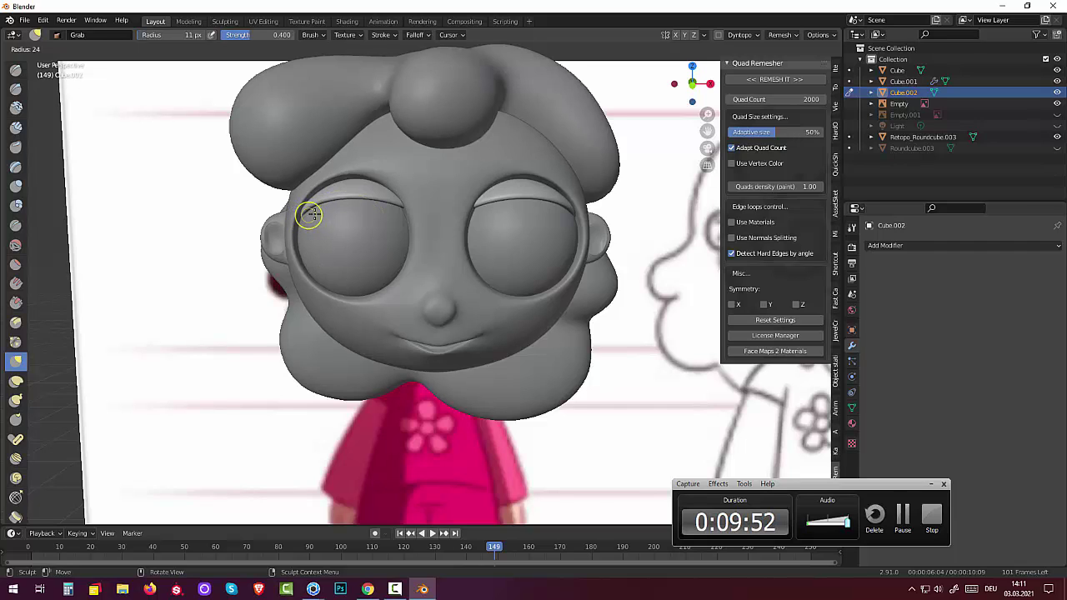
{"action": "left_click", "coordinate": [308, 214]}
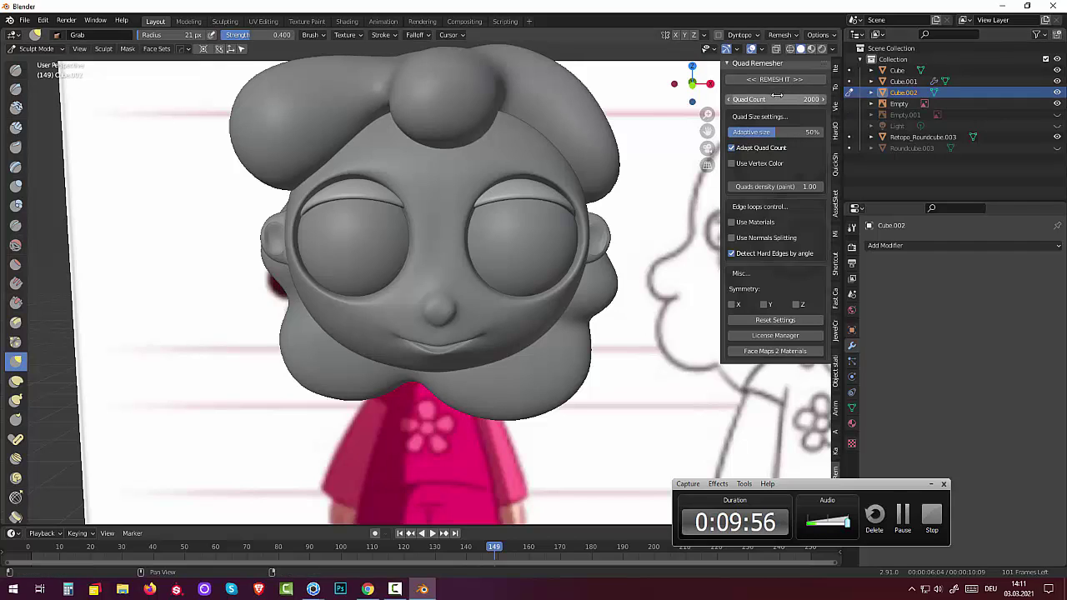
{"action": "left_click", "coordinate": [751, 78]}
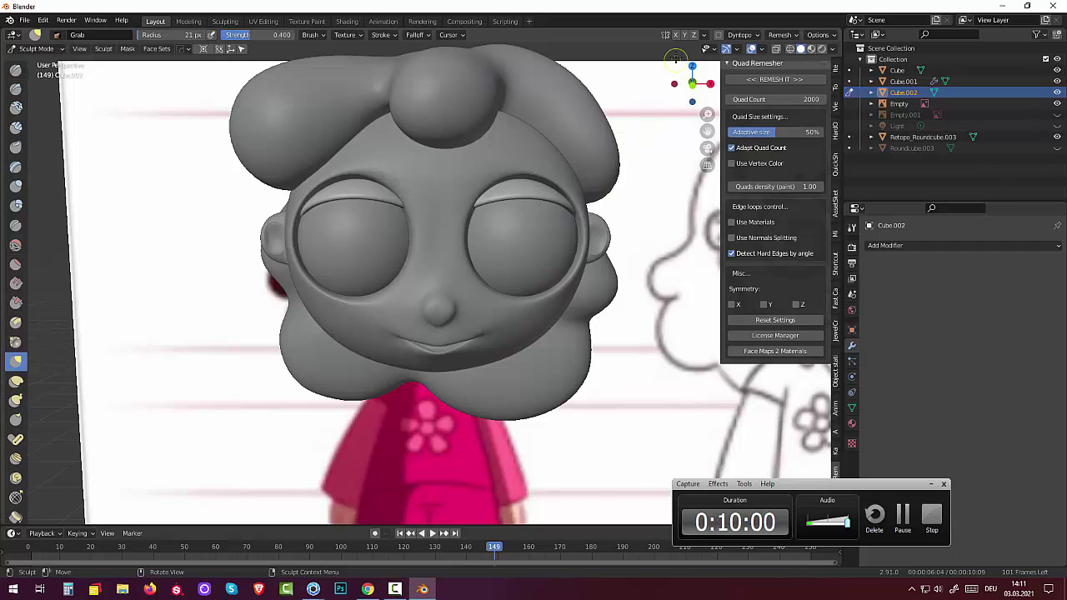
{"action": "left_click", "coordinate": [678, 36]}
{"action": "mouse_move", "coordinate": [320, 200]}
{"action": "left_mouse_down"}
{"action": "mouse_move", "coordinate": [288, 183]}
{"action": "mouse_move", "coordinate": [306, 198]}
{"action": "mouse_move", "coordinate": [290, 183]}
{"action": "mouse_move", "coordinate": [345, 199]}
{"action": "left_mouse_up"}
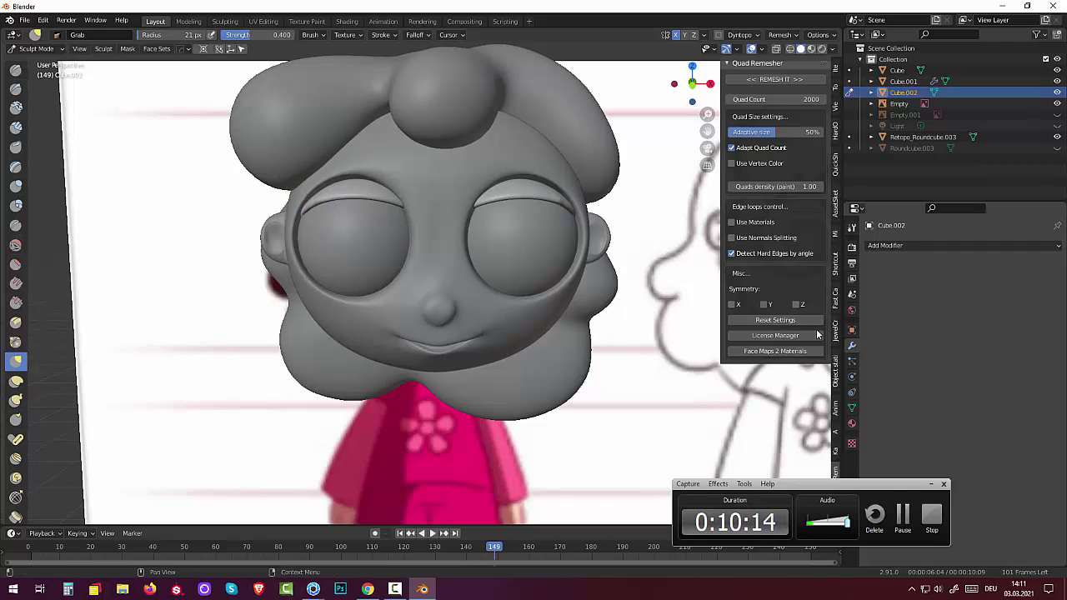
Step: Pull curved eyelash spikes out of the lid corner with the Snake Hook brush
{"action": "left_click", "coordinate": [16, 401]}
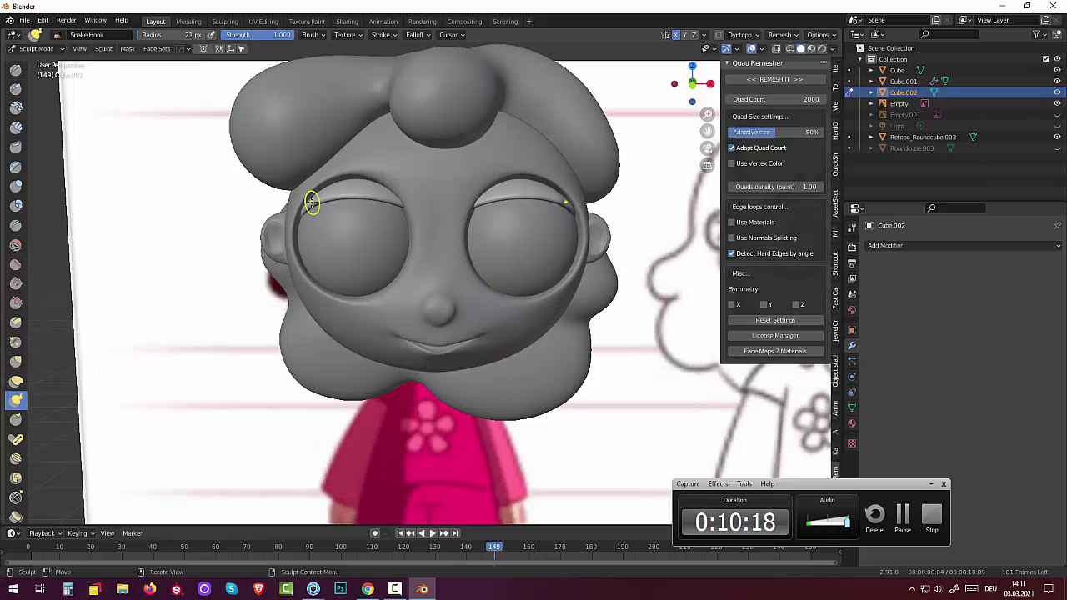
{"action": "mouse_move", "coordinate": [313, 203]}
{"action": "left_mouse_down"}
{"action": "mouse_move", "coordinate": [290, 190]}
{"action": "mouse_move", "coordinate": [305, 185]}
{"action": "left_mouse_up"}
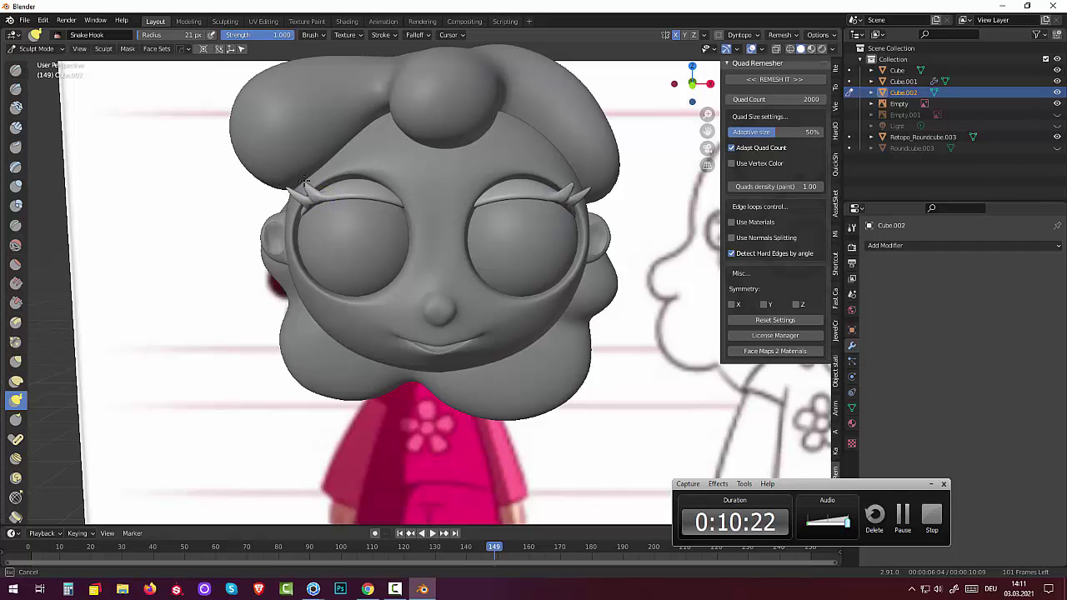
{"action": "left_click_drag", "start_coordinate": [306, 185], "coordinate": [332, 174]}
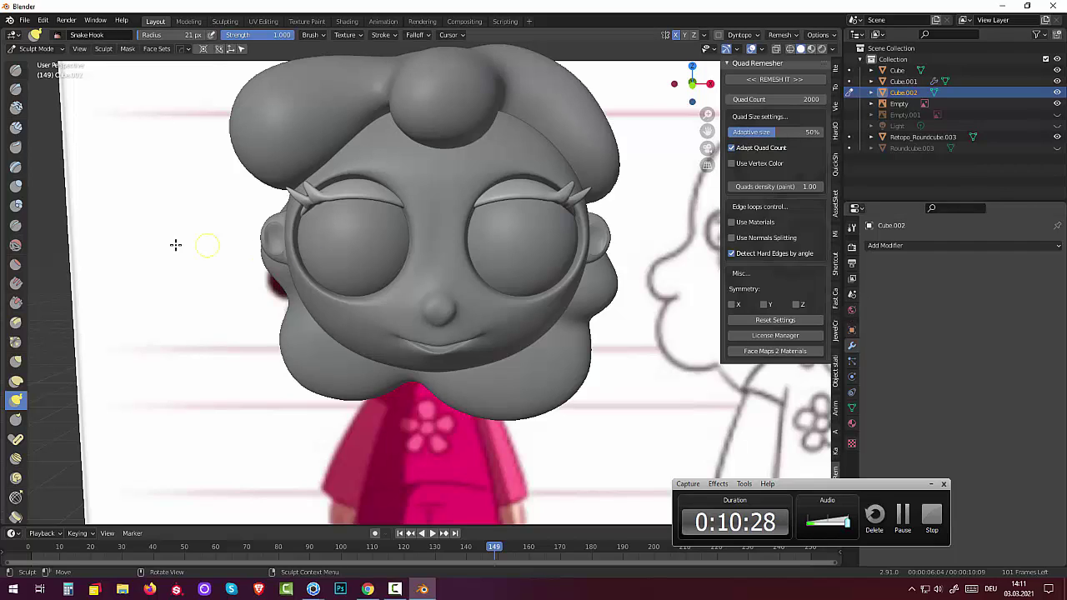
Step: Soften the lashes and left eyelid surface with the Smooth brush
{"action": "left_click", "coordinate": [15, 245]}
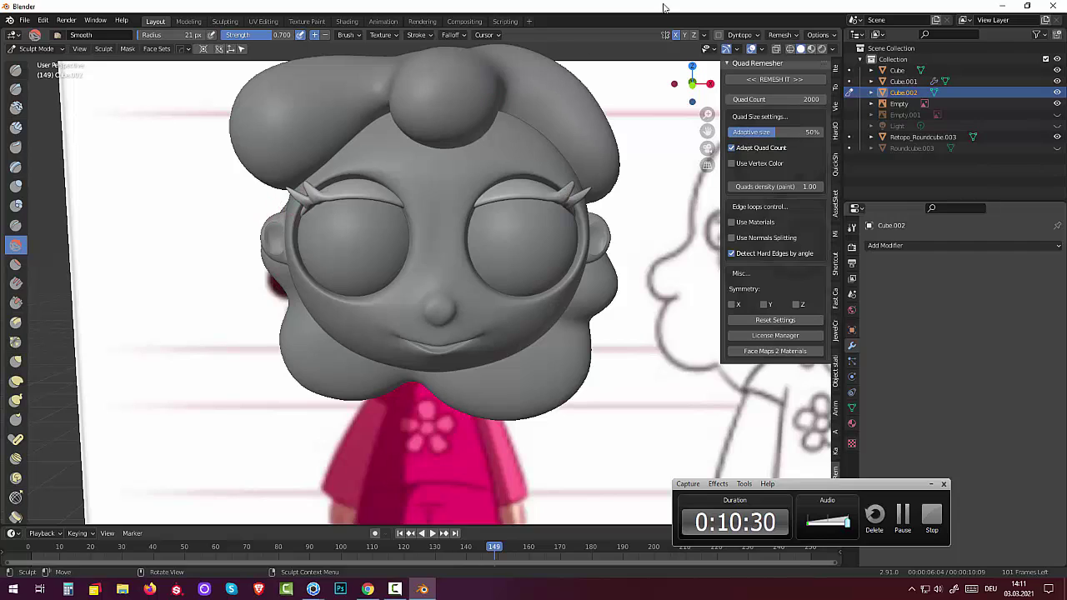
{"action": "left_click_drag", "start_coordinate": [292, 207], "coordinate": [298, 199]}
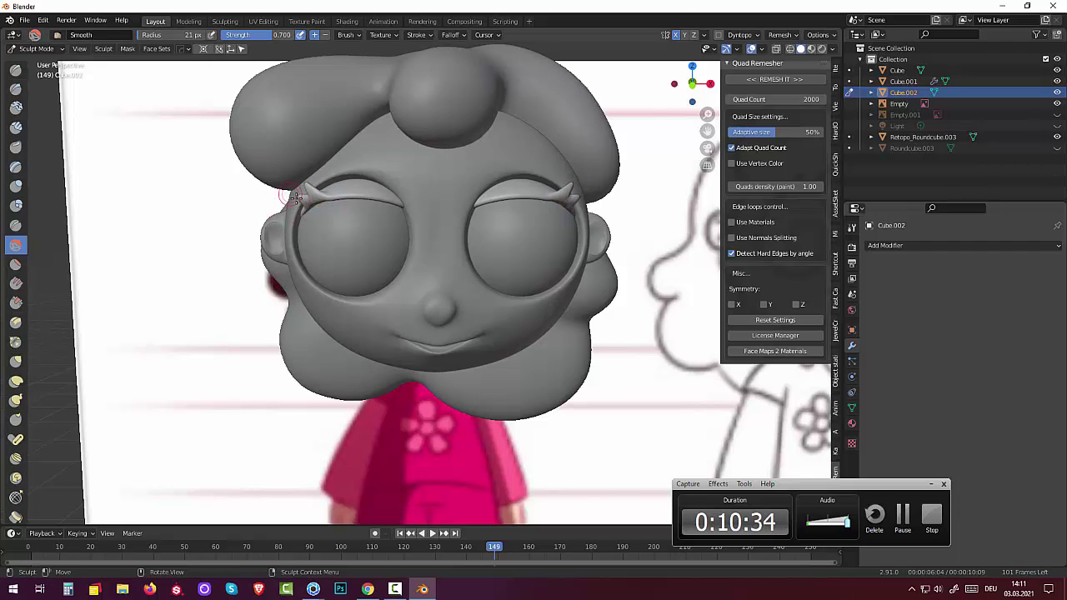
{"action": "key", "text": "ctrl"}
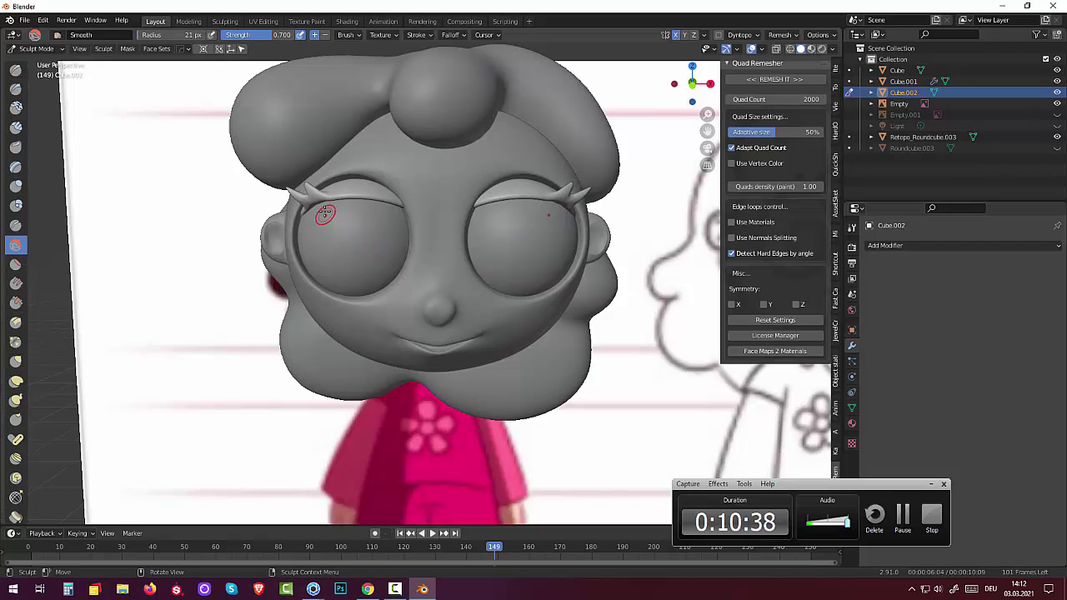
{"action": "mouse_move", "coordinate": [325, 214]}
{"action": "left_mouse_down"}
{"action": "mouse_move", "coordinate": [314, 206]}
{"action": "mouse_move", "coordinate": [405, 206]}
{"action": "mouse_move", "coordinate": [328, 205]}
{"action": "mouse_move", "coordinate": [395, 209]}
{"action": "mouse_move", "coordinate": [309, 177]}
{"action": "mouse_move", "coordinate": [286, 198]}
{"action": "mouse_move", "coordinate": [308, 191]}
{"action": "left_mouse_up"}
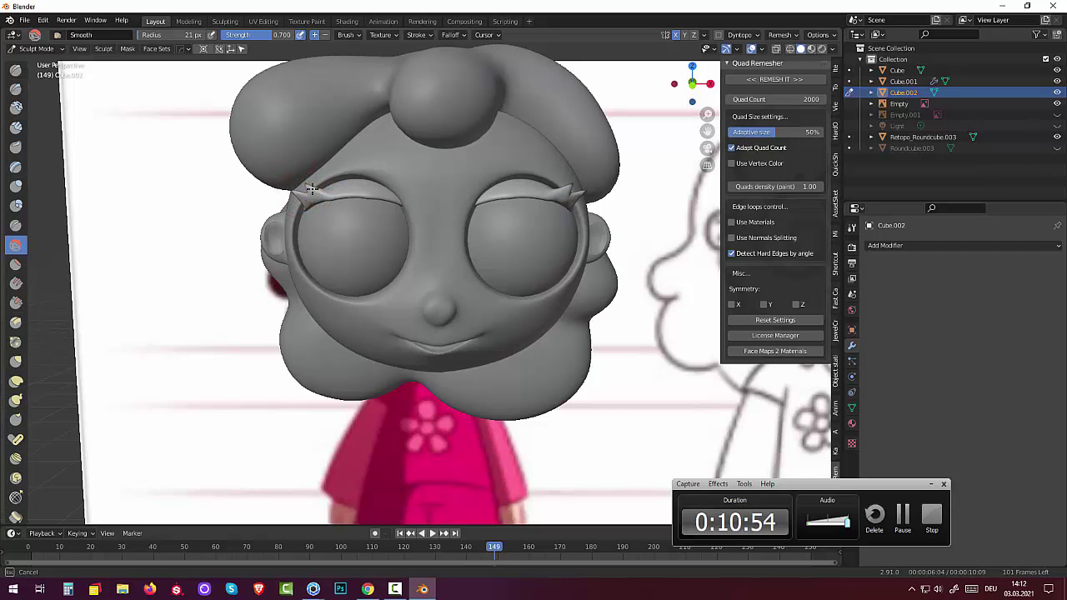
Step: Undo all eyelash sculpt strokes back to Object Mode and select the plain eyelids from the front
{"action": "key", "text": "ctrl+z"}
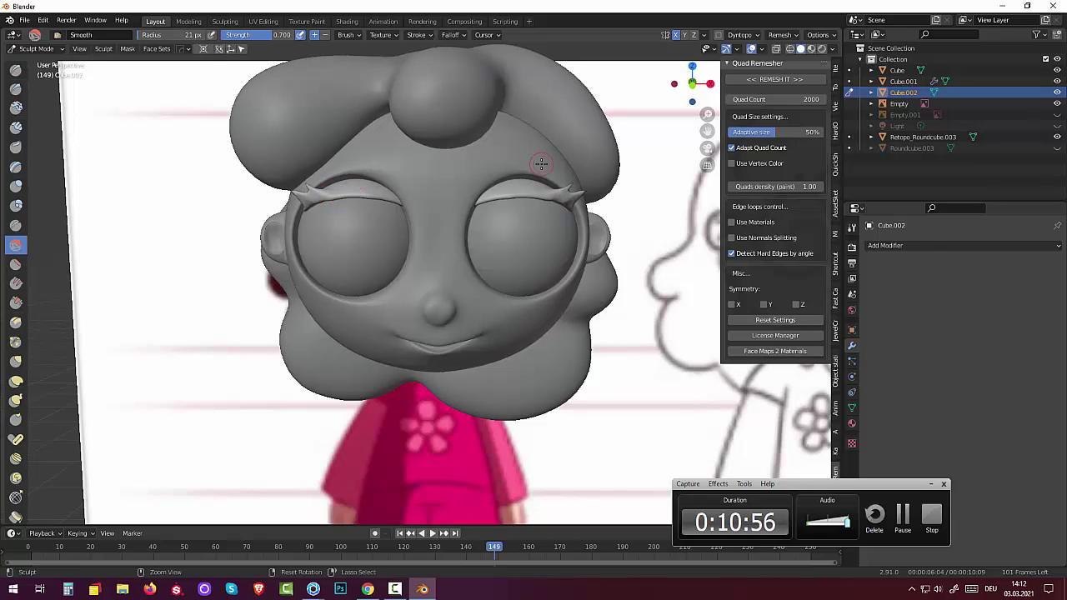
{"action": "key", "text": "ctrl+z"}
{"action": "key", "text": "ctrl+z"}
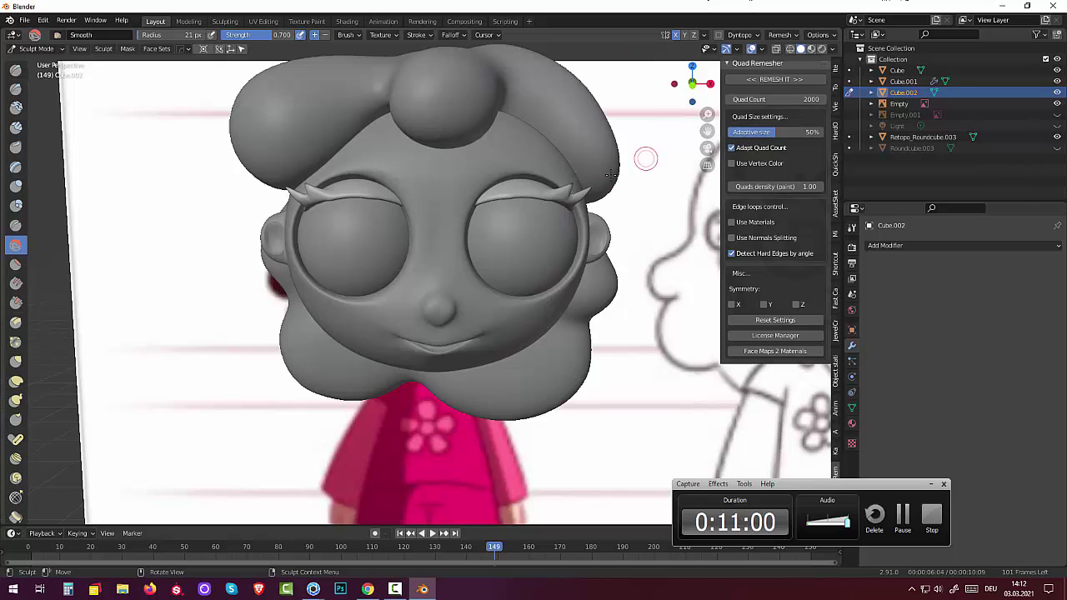
{"action": "middle_click_drag", "start_coordinate": [643, 159], "coordinate": [509, 213]}
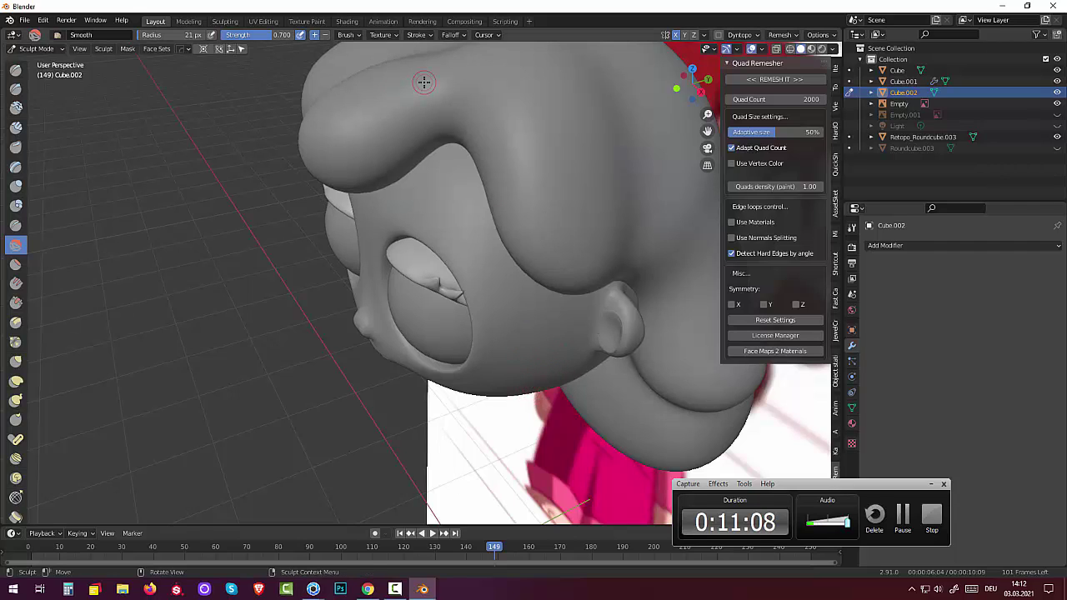
{"action": "key", "text": "ctrl+z"}
{"action": "key", "text": "ctrl+z"}
{"action": "key", "text": "ctrl+z"}
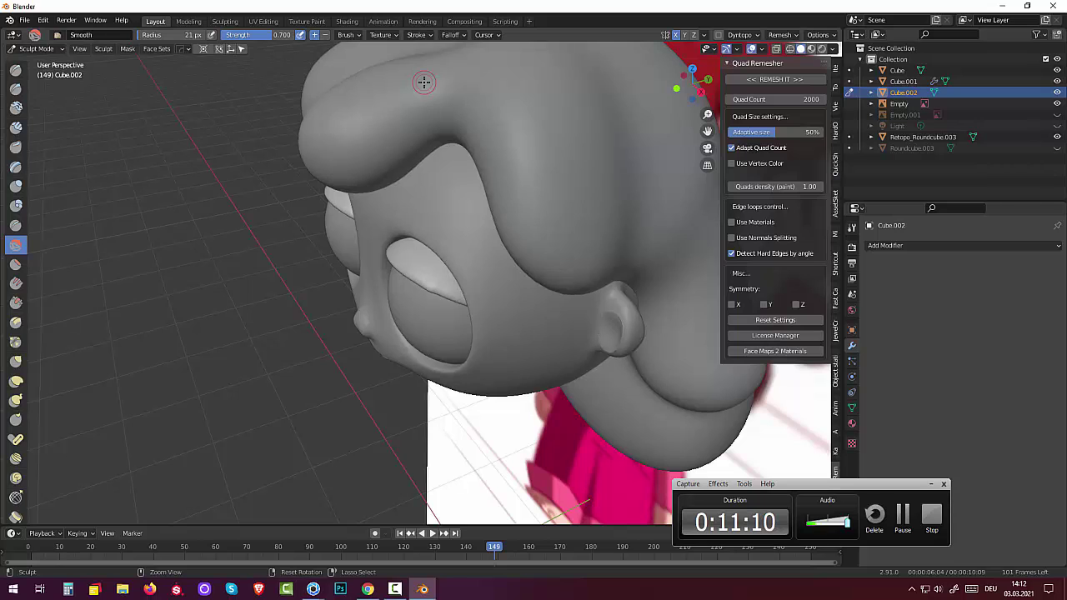
{"action": "key", "text": "ctrl+z"}
{"action": "key", "text": "ctrl+z"}
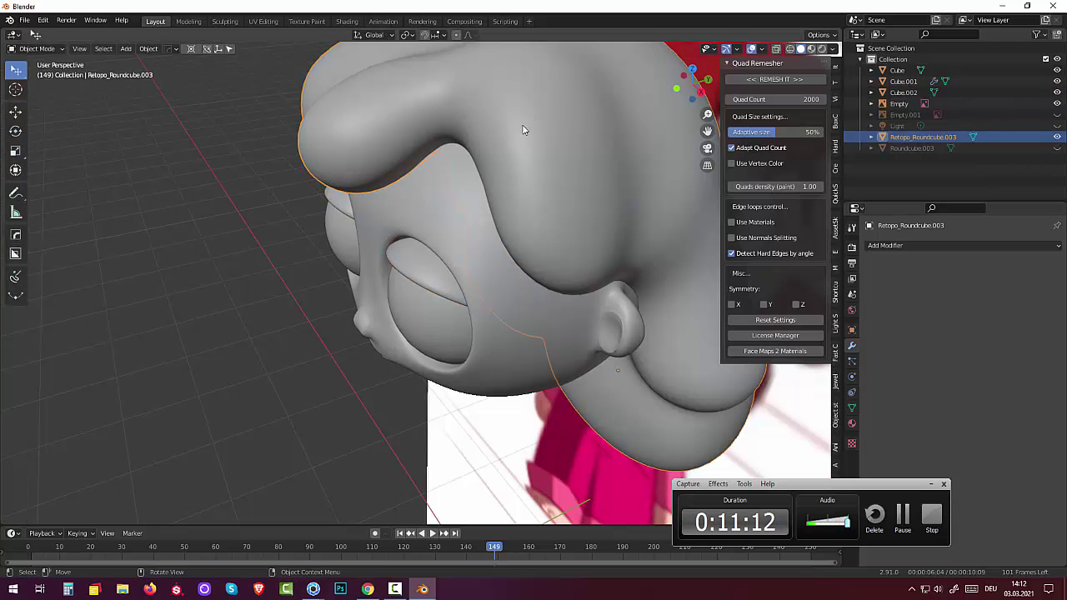
{"action": "middle_click_drag", "start_coordinate": [509, 195], "coordinate": [356, 242]}
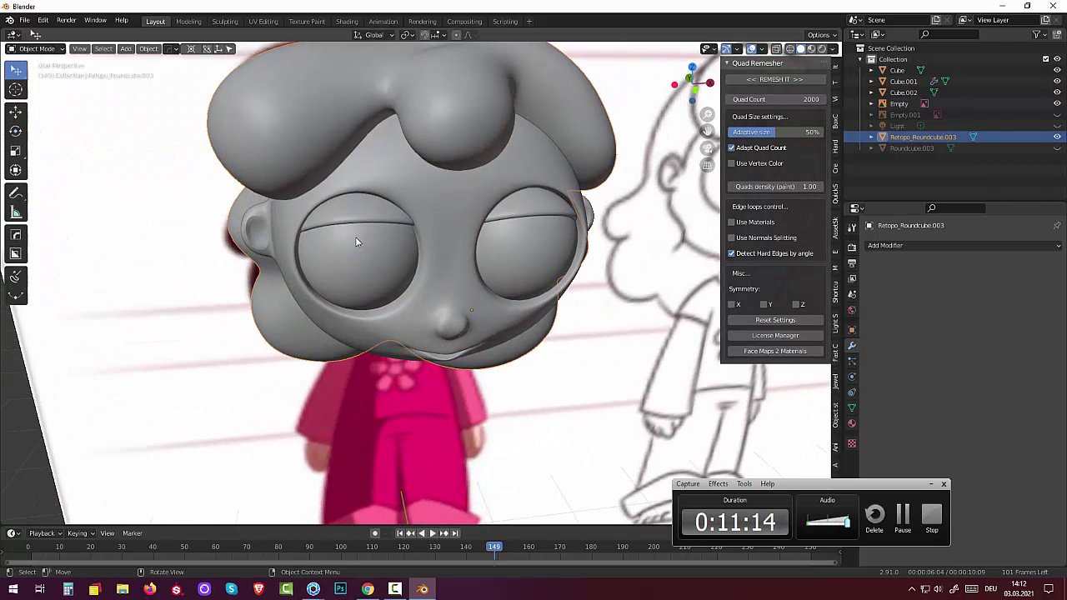
{"action": "left_click", "coordinate": [352, 218]}
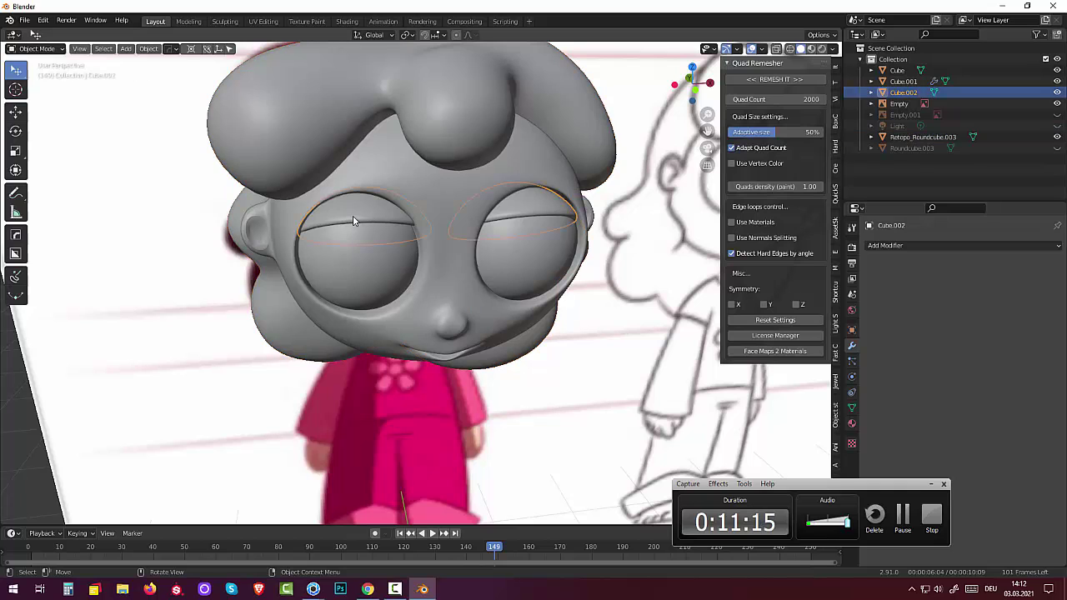
Step: Put the eyelid mesh Cube.002 into Edit Mode with Face select mode
{"action": "left_click", "coordinate": [41, 50]}
{"action": "left_click", "coordinate": [32, 74]}
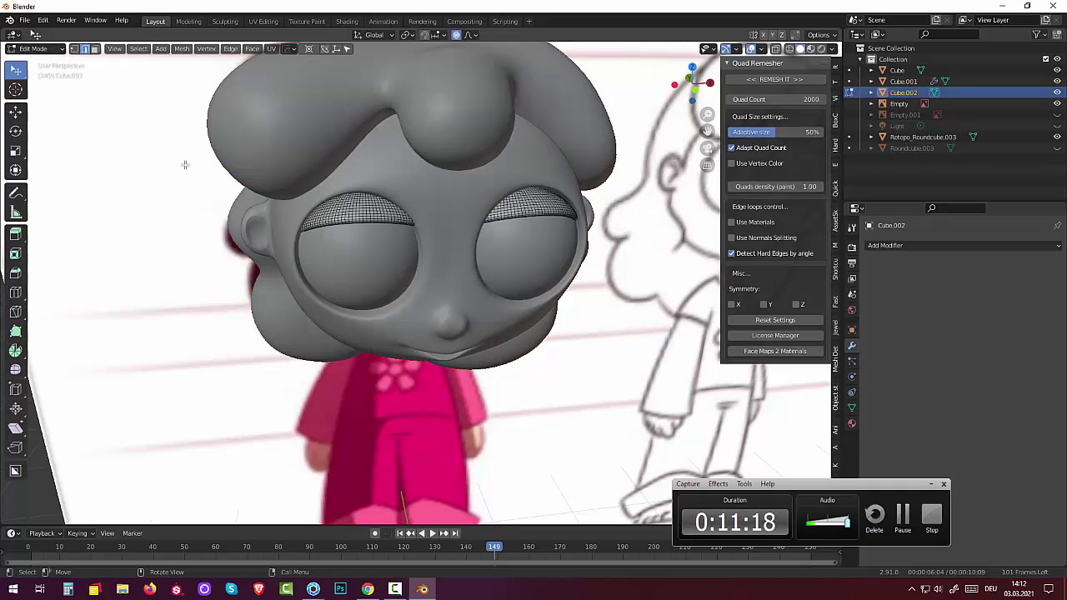
{"action": "scroll", "coordinate": [342, 233], "scroll_direction": "up", "scroll_amount": 2}
{"action": "scroll", "coordinate": [338, 242], "scroll_direction": "up", "scroll_amount": 2}
{"action": "scroll", "coordinate": [331, 251], "scroll_direction": "up", "scroll_amount": 2}
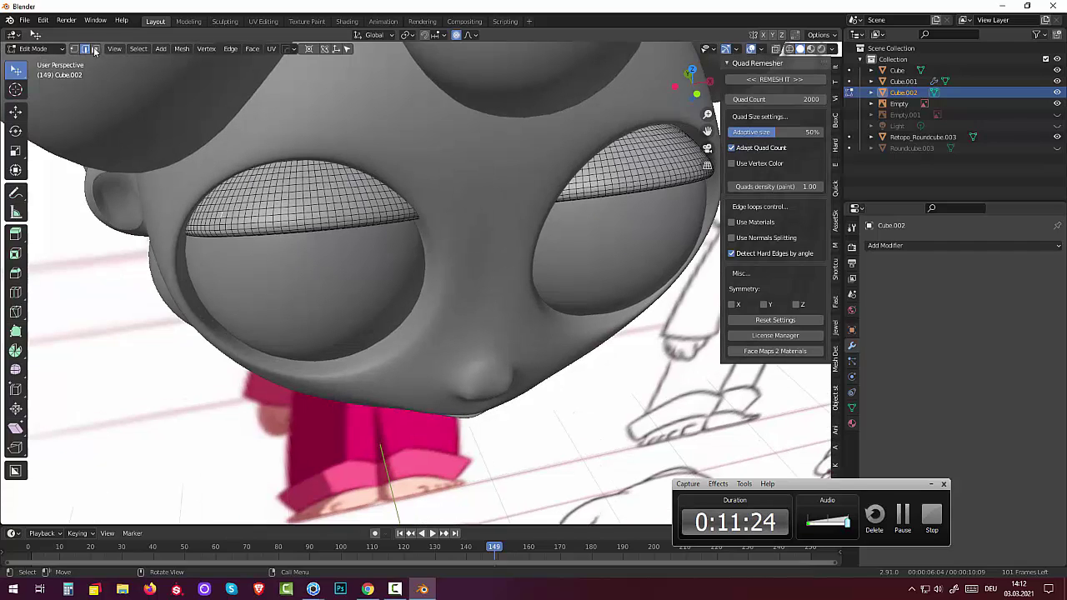
{"action": "left_click", "coordinate": [94, 48]}
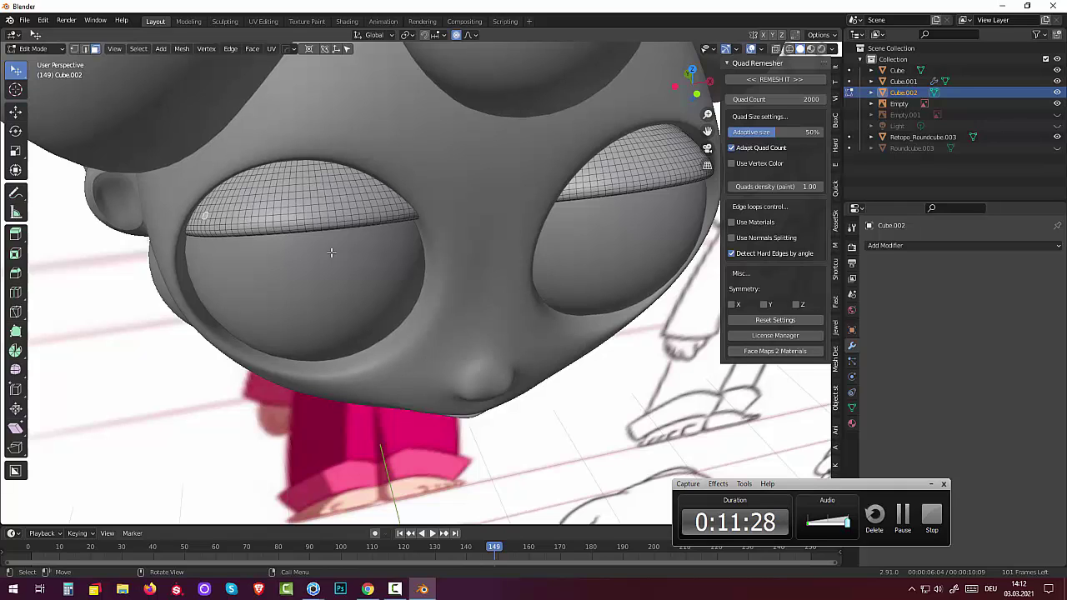
Step: Zoom in on the left eye and select three faces near the upper lid's outer corner
{"action": "scroll", "coordinate": [361, 177], "scroll_direction": "up", "scroll_amount": 5}
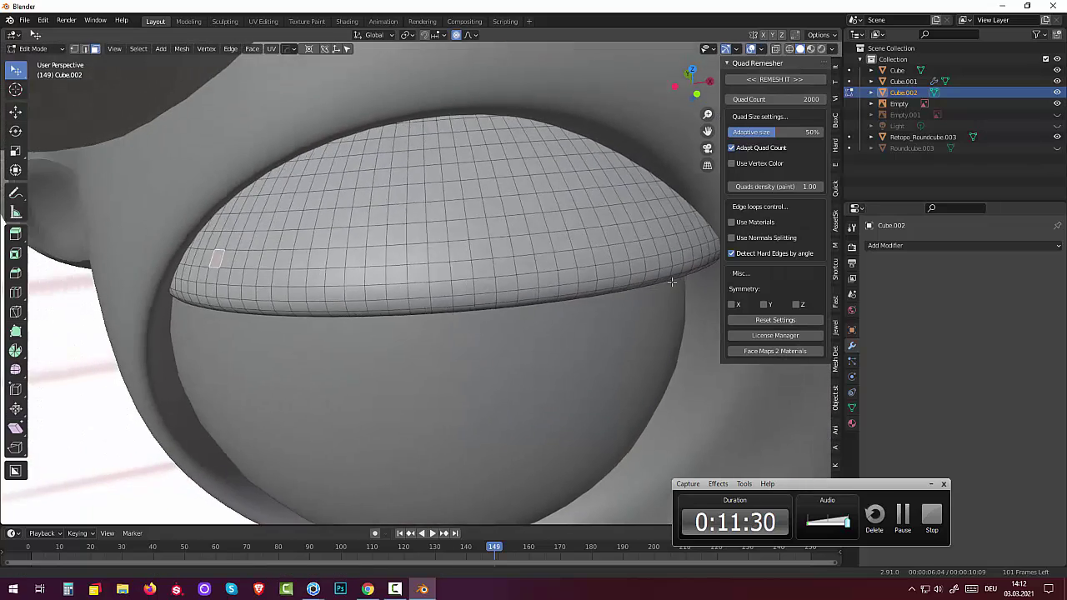
{"action": "mouse_move", "coordinate": [490, 210]}
{"action": "middle_mouse_down", "text": "shift"}
{"action": "mouse_move", "coordinate": [698, 263]}
{"action": "mouse_move", "coordinate": [694, 249]}
{"action": "middle_mouse_up", "text": "shift"}
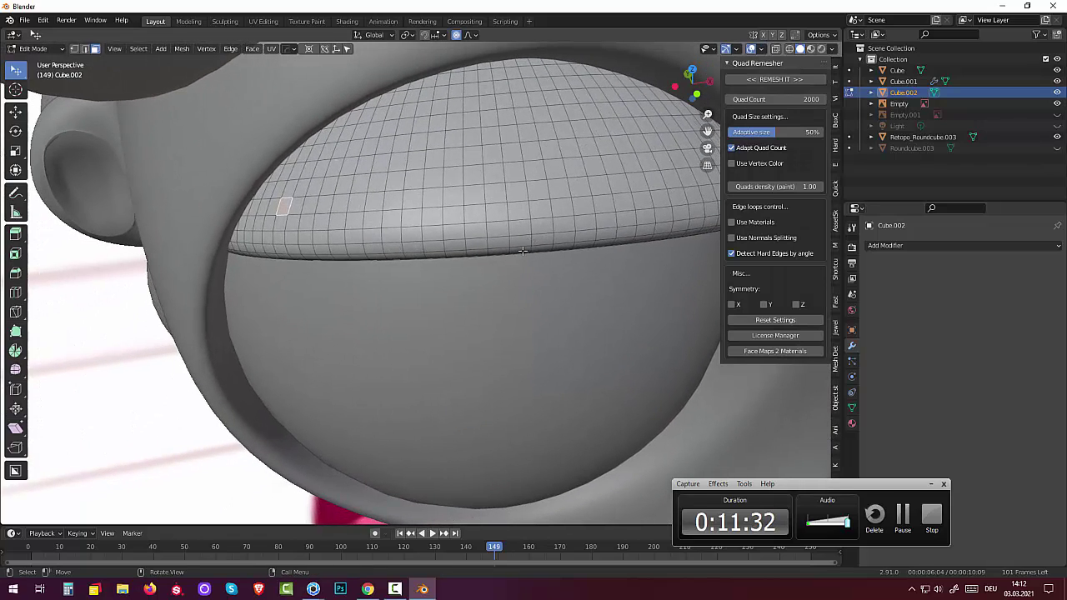
{"action": "left_click", "coordinate": [279, 224], "text": "shift"}
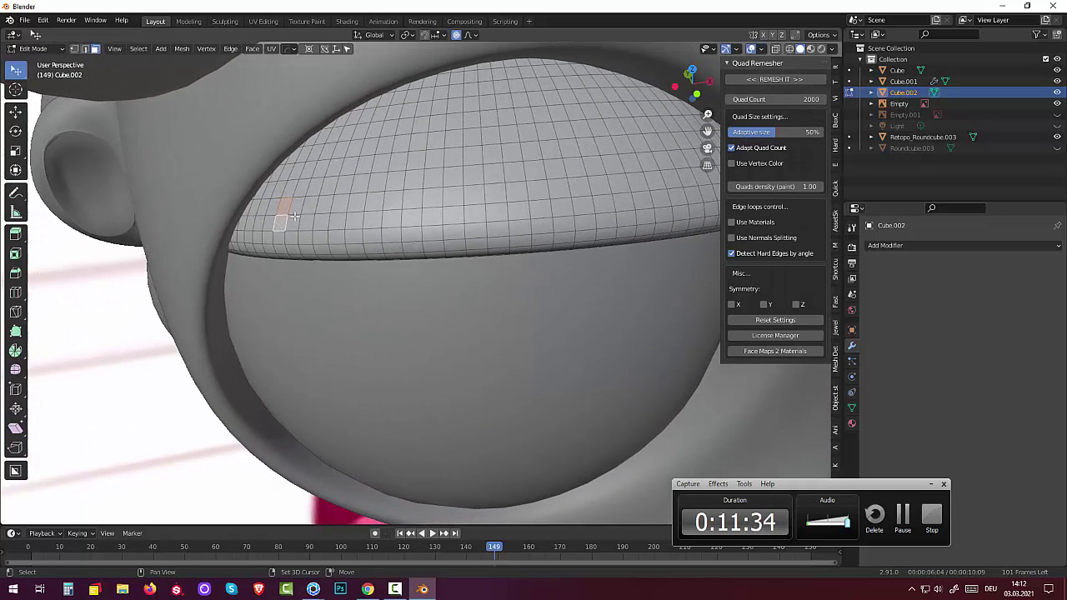
{"action": "left_click", "coordinate": [294, 208], "text": "shift"}
{"action": "left_click", "coordinate": [293, 223], "text": "shift"}
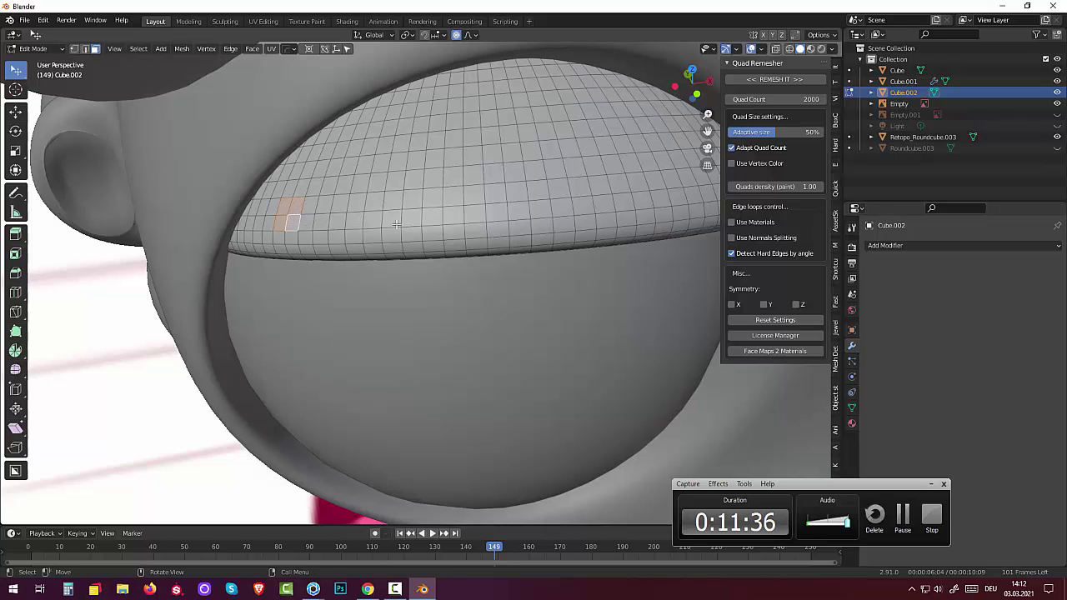
{"action": "middle_click_drag", "start_coordinate": [483, 215], "coordinate": [487, 222]}
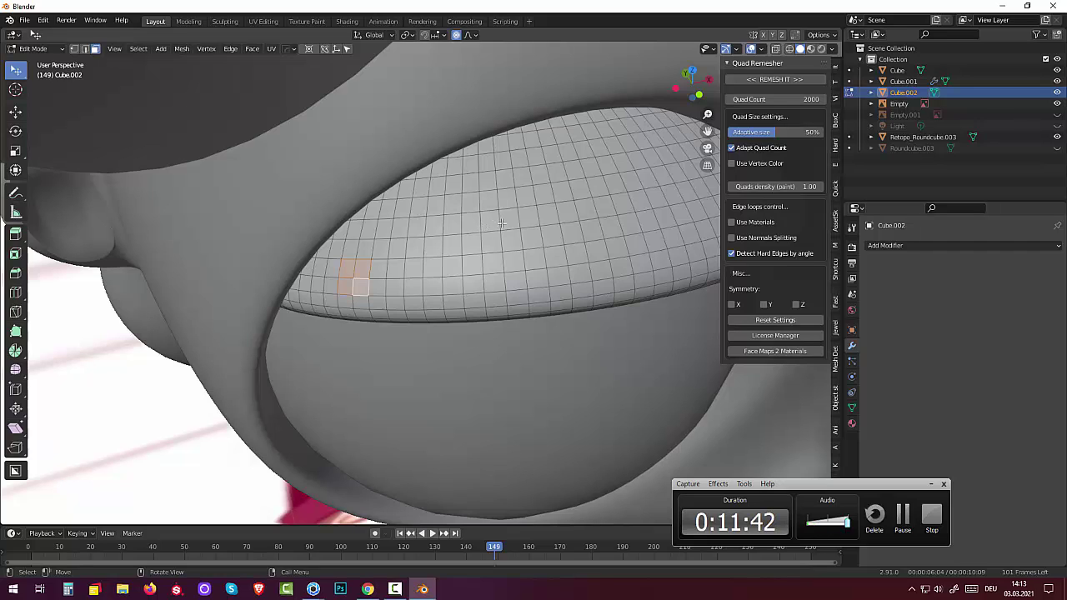
Step: Round the selected lid faces into a circle with LoopTools and extrude them outward
{"action": "right_click", "coordinate": [502, 222]}
{"action": "mouse_move", "coordinate": [467, 234]}
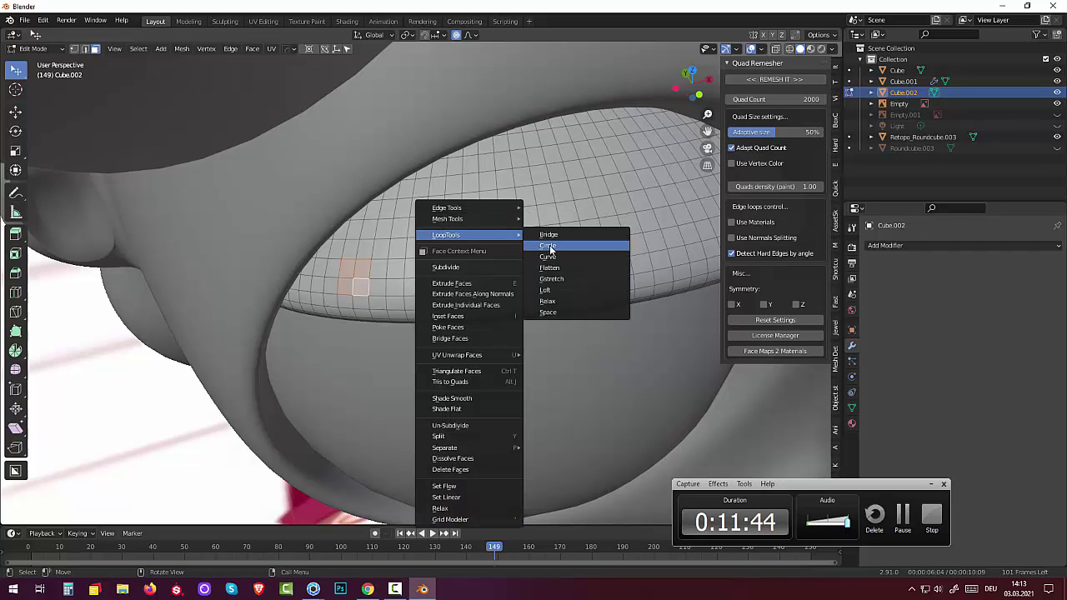
{"action": "left_click", "coordinate": [550, 248]}
{"action": "middle_click_drag", "start_coordinate": [550, 248], "coordinate": [497, 258]}
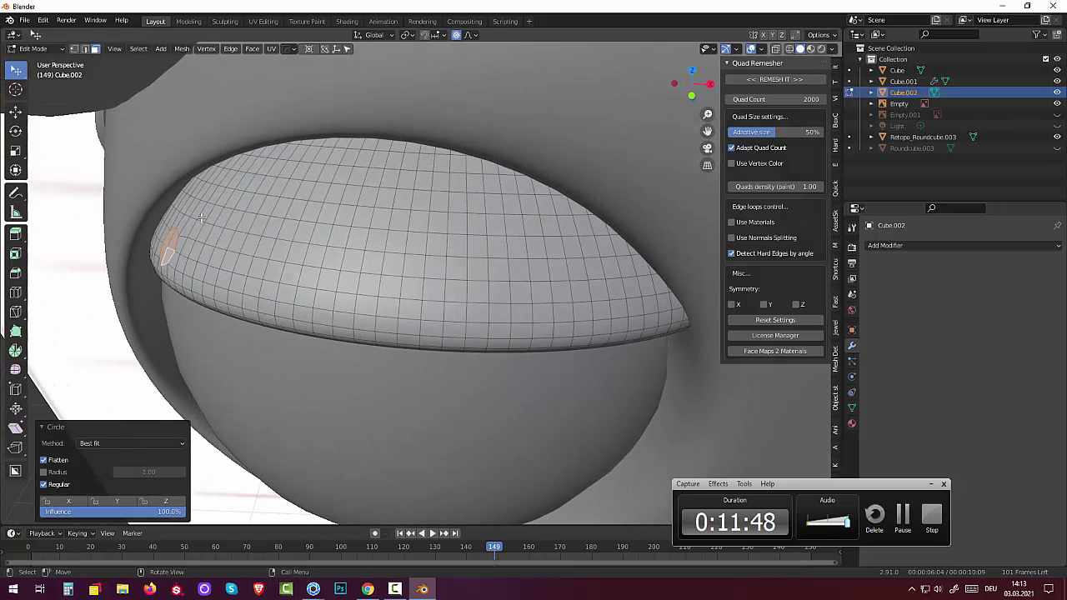
{"action": "key", "text": "e"}
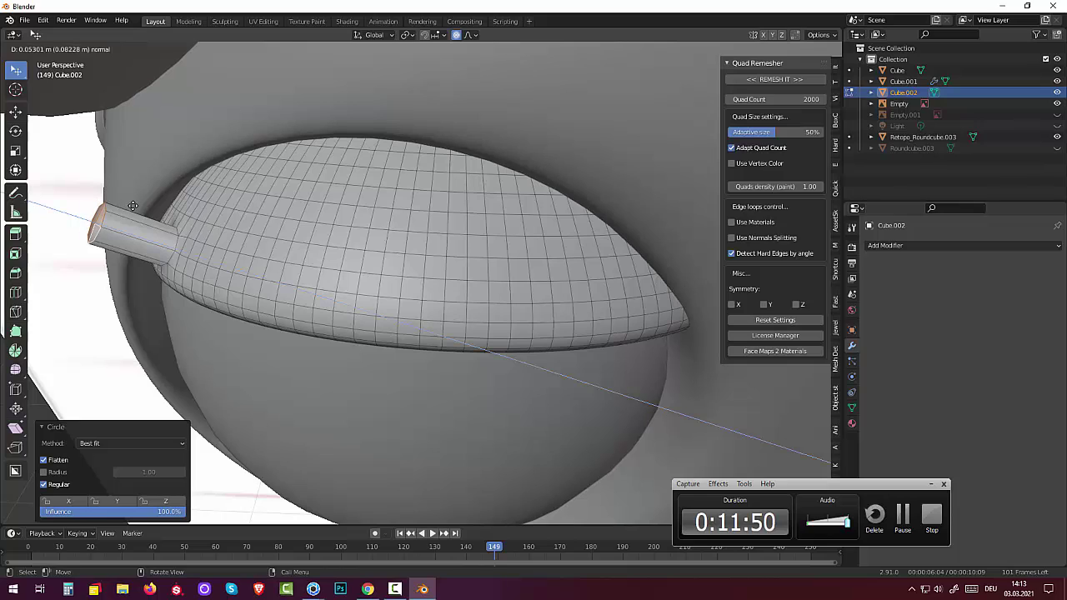
{"action": "left_click", "coordinate": [131, 206]}
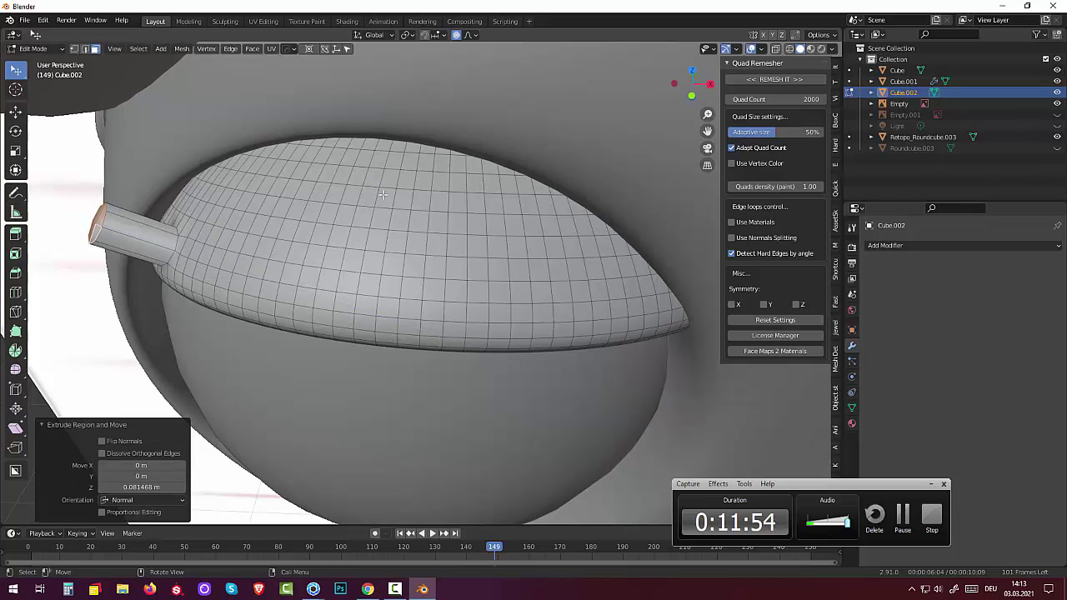
Step: Turn off proportional editing and scale the extruded end down into a 0.348 tip
{"action": "key", "text": "s"}
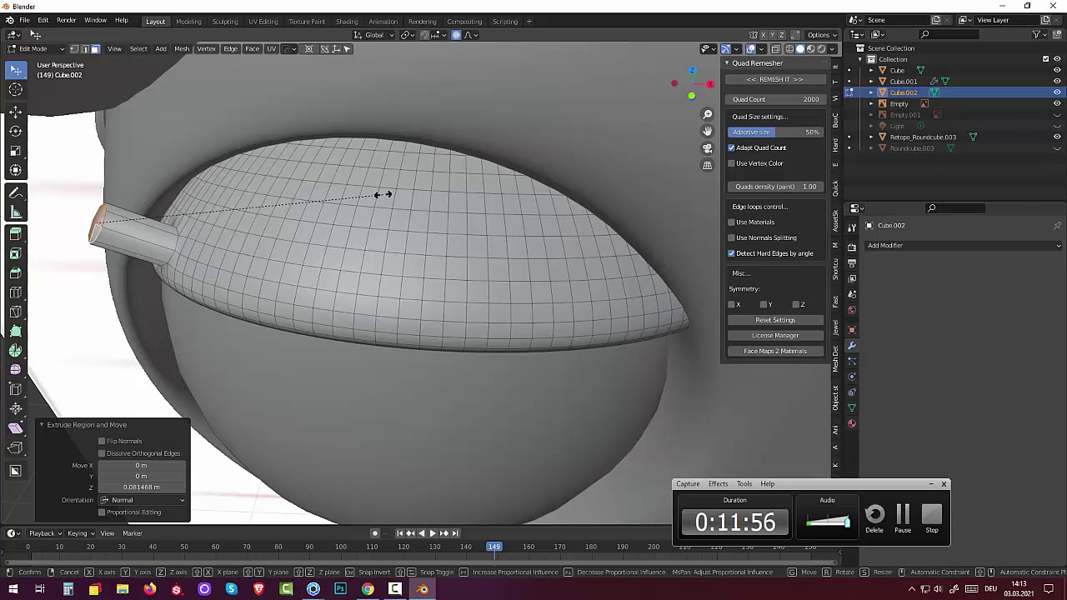
{"action": "left_click", "coordinate": [393, 203]}
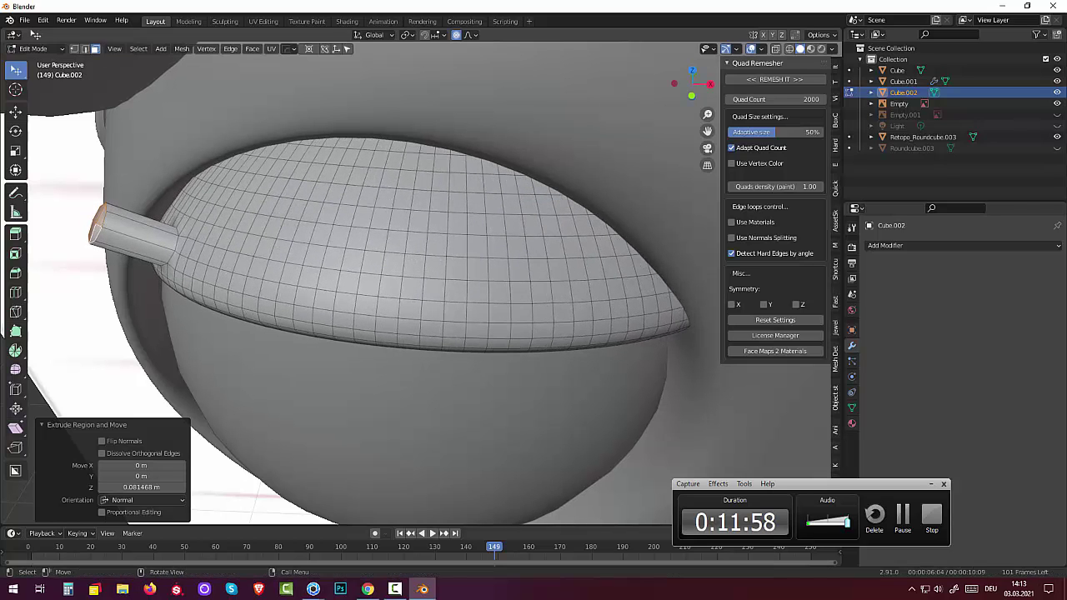
{"action": "middle_click_drag", "start_coordinate": [137, 211], "coordinate": [267, 217]}
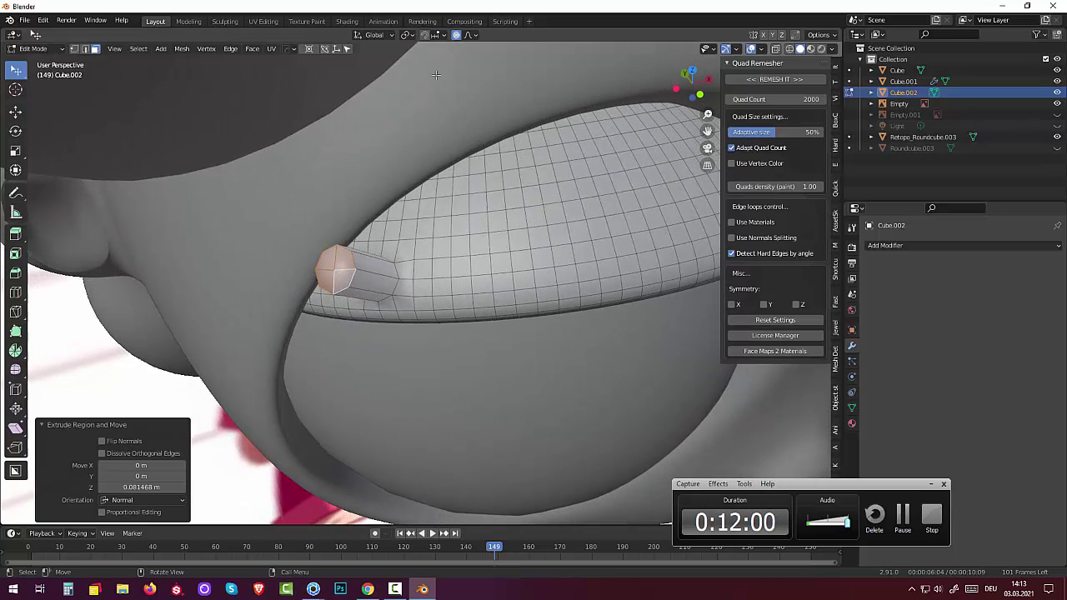
{"action": "left_click", "coordinate": [456, 35]}
{"action": "key", "text": "s"}
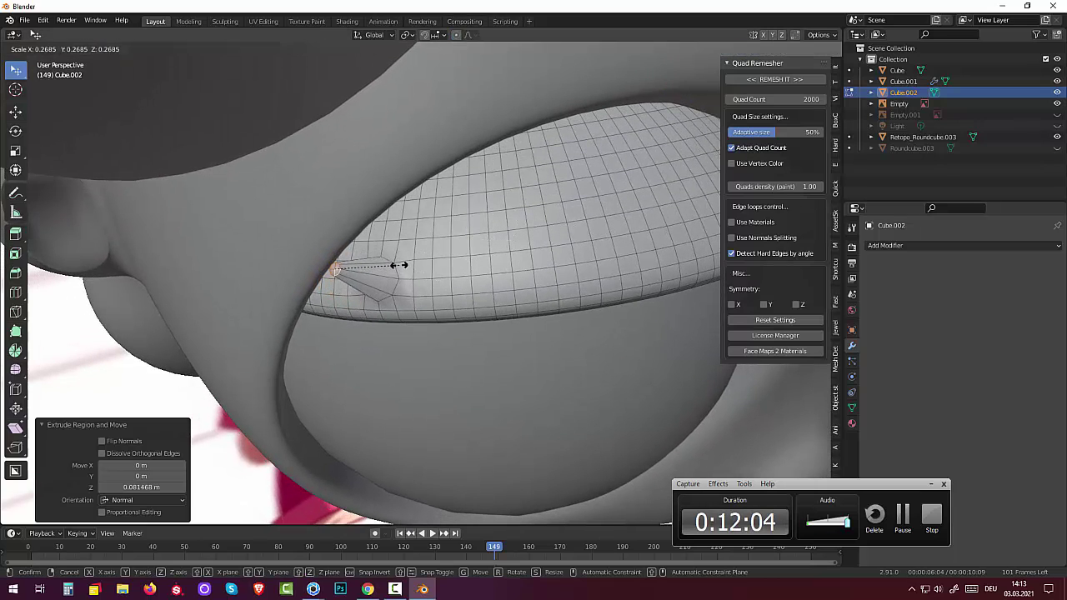
{"action": "left_click", "coordinate": [408, 263]}
{"action": "middle_click_drag", "start_coordinate": [408, 263], "coordinate": [321, 221]}
{"action": "scroll", "coordinate": [370, 244], "scroll_direction": "down", "scroll_amount": 3}
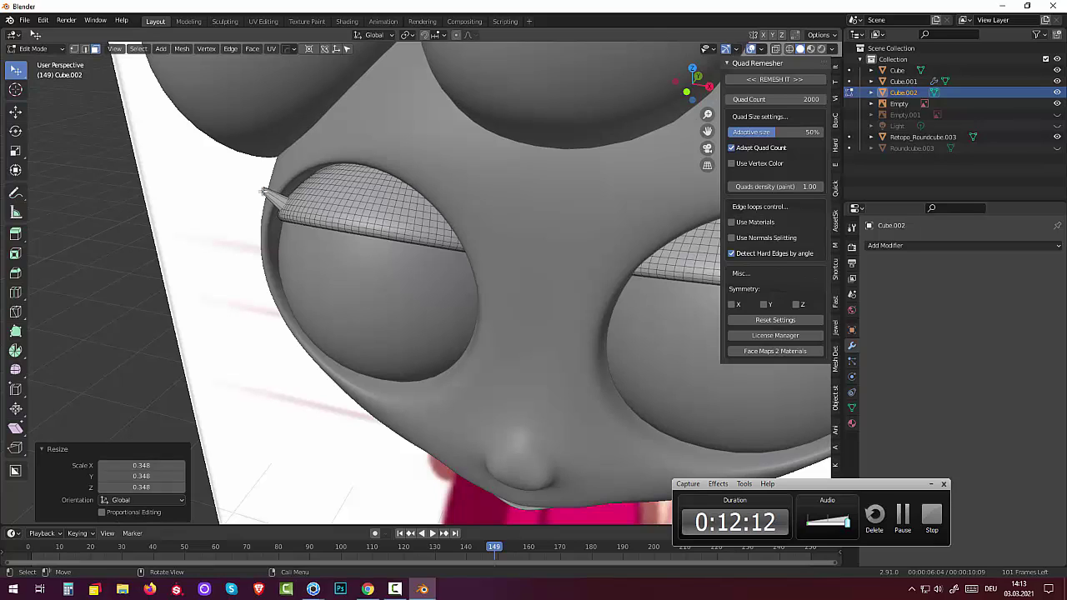
{"action": "key", "text": "s"}
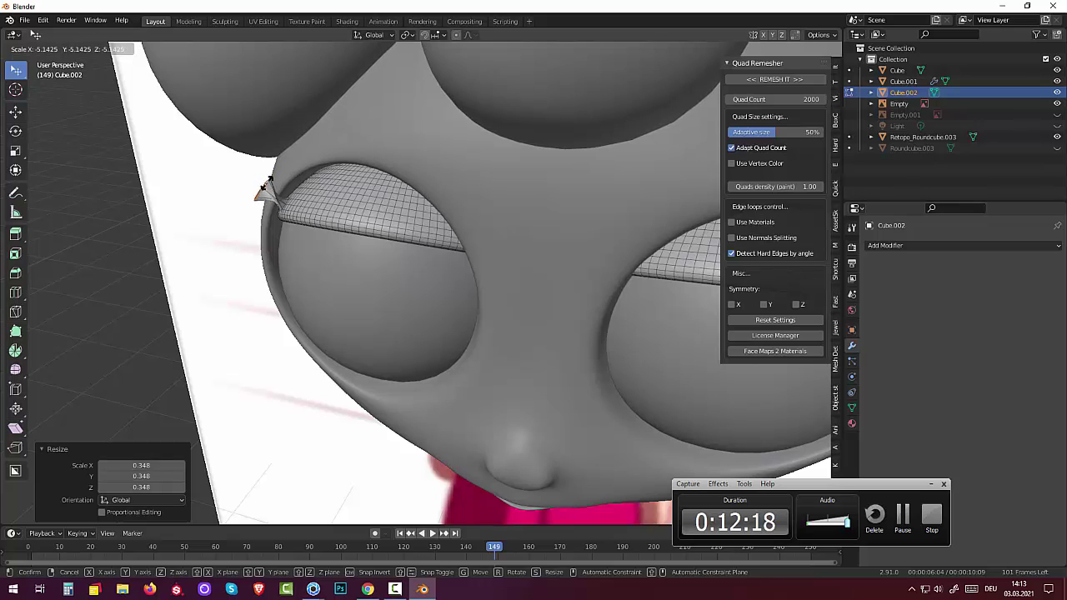
{"action": "left_click", "coordinate": [269, 185]}
{"action": "mouse_move", "coordinate": [294, 217]}
{"action": "middle_mouse_down"}
{"action": "mouse_move", "coordinate": [373, 217]}
{"action": "mouse_move", "coordinate": [192, 198]}
{"action": "mouse_move", "coordinate": [360, 198]}
{"action": "middle_mouse_up"}
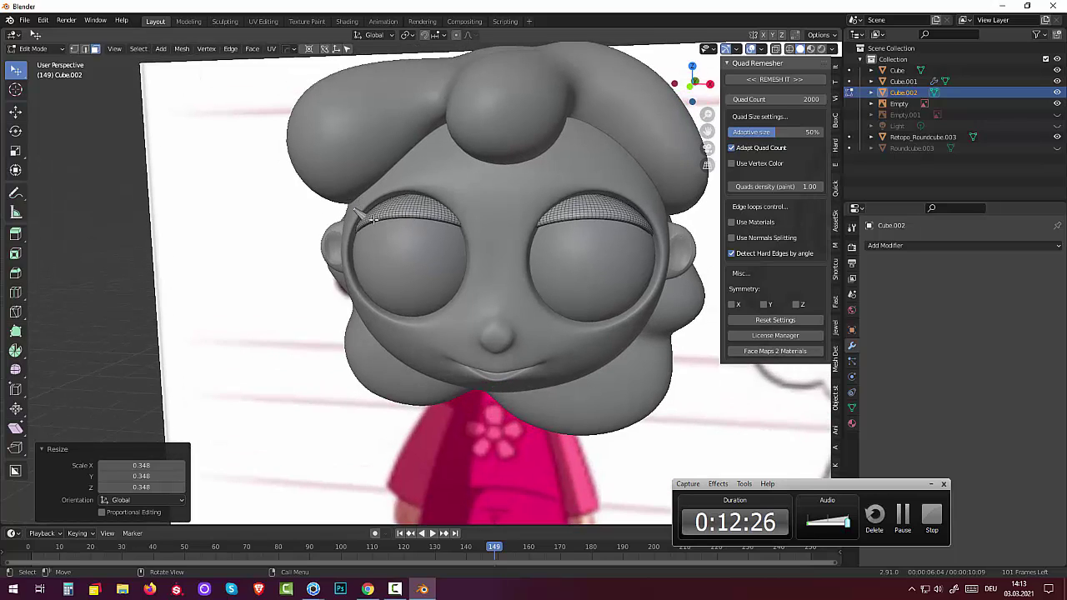
Step: Select an eyelid face farther along the upper lid for the next lash
{"action": "scroll", "coordinate": [369, 231], "scroll_direction": "up", "scroll_amount": 2}
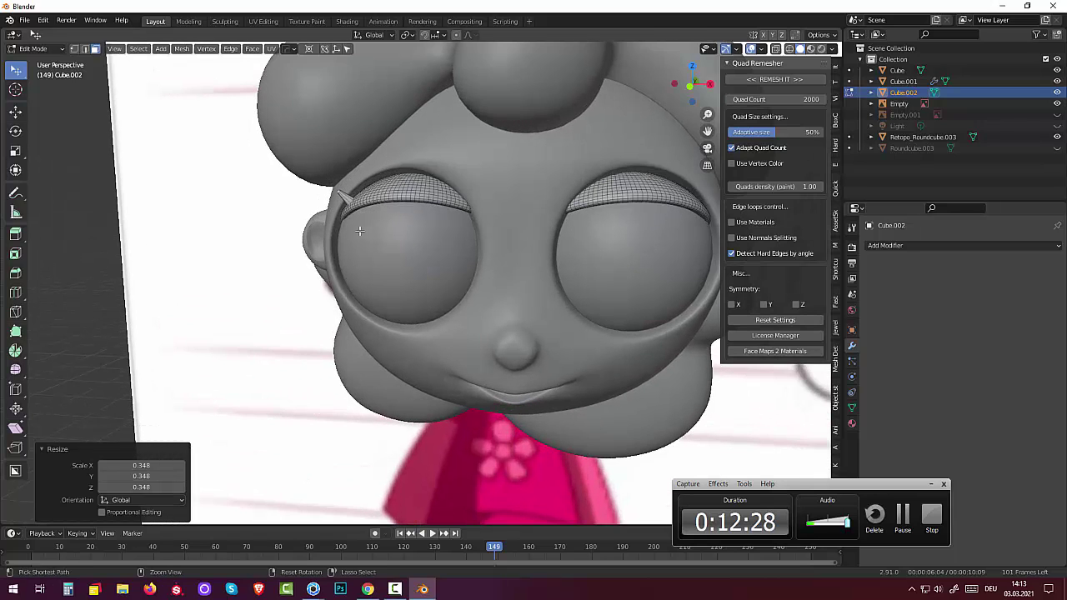
{"action": "left_click", "coordinate": [356, 234], "text": "ctrl"}
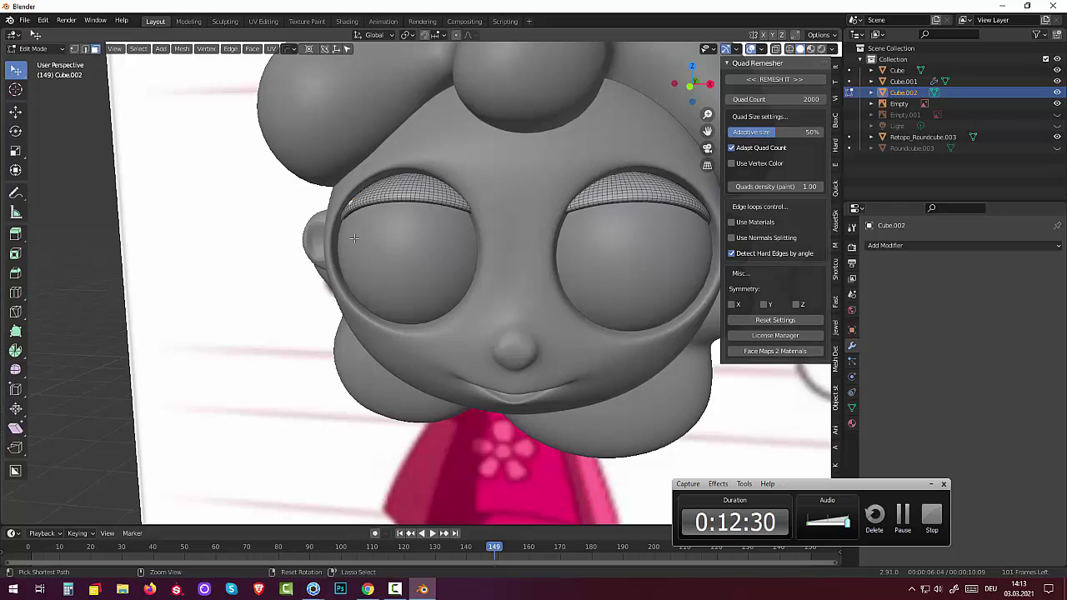
{"action": "middle_click_drag", "start_coordinate": [353, 238], "coordinate": [356, 249]}
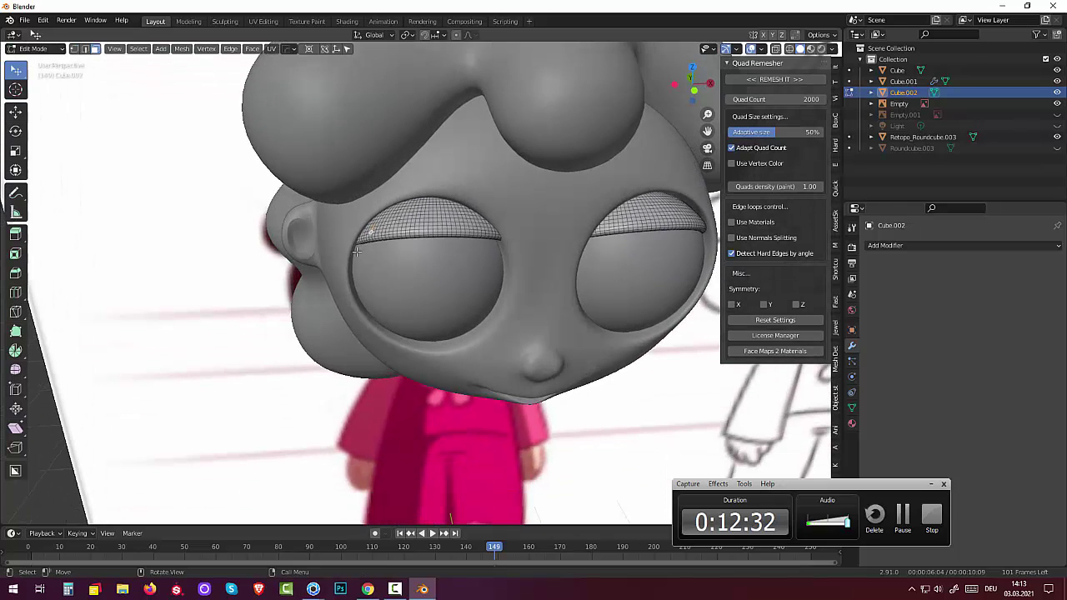
{"action": "scroll", "coordinate": [356, 250], "scroll_direction": "up", "scroll_amount": 1}
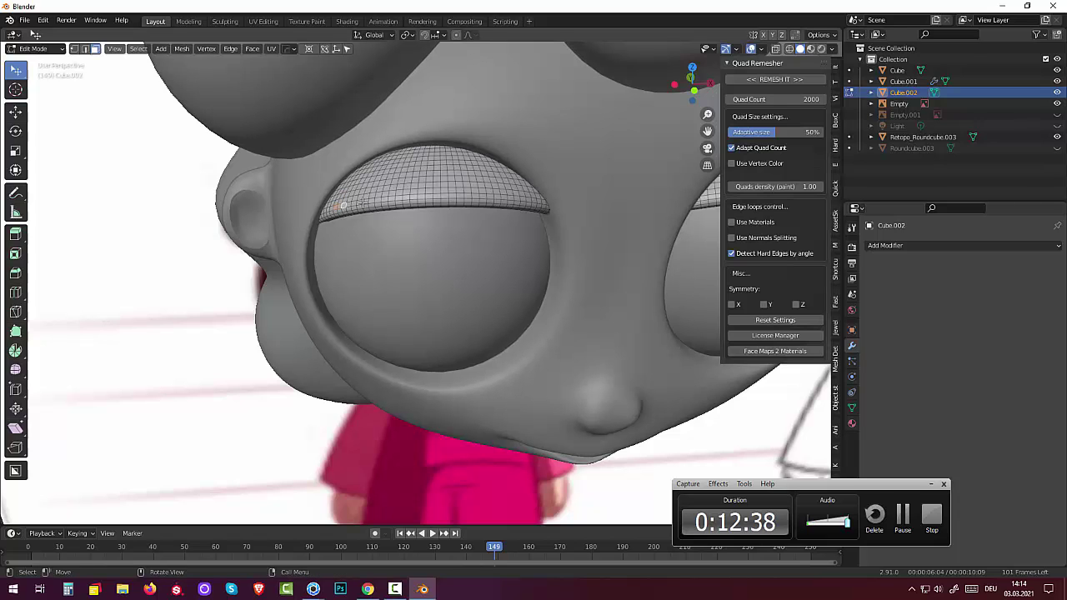
{"action": "middle_click_drag", "start_coordinate": [343, 204], "coordinate": [391, 268]}
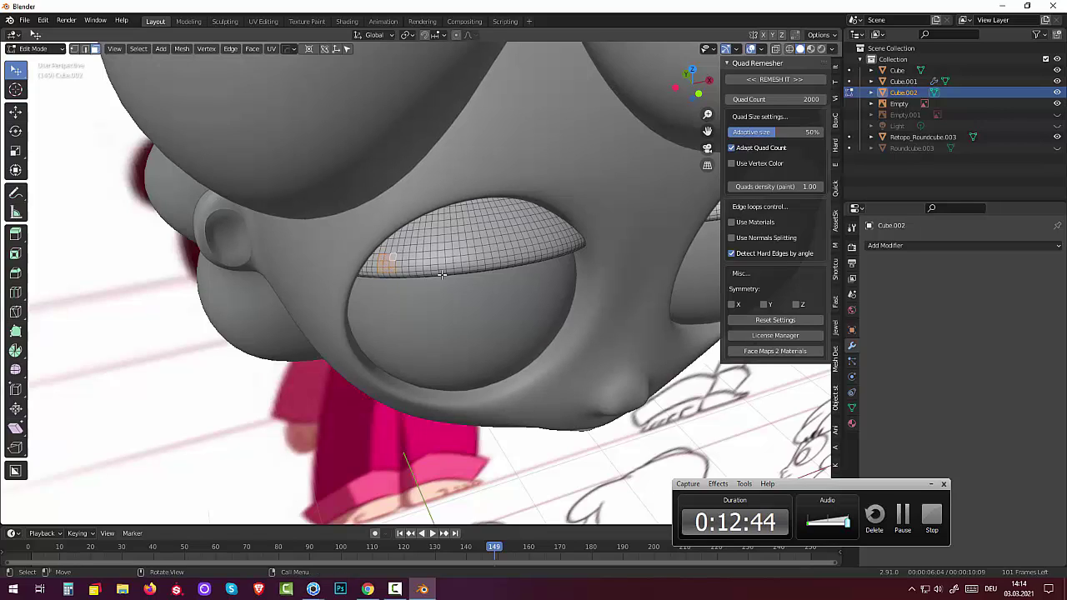
Step: Round the selected faces into a LoopTools circle and scale it down to 0.608
{"action": "right_click", "coordinate": [577, 285]}
{"action": "mouse_move", "coordinate": [551, 279]}
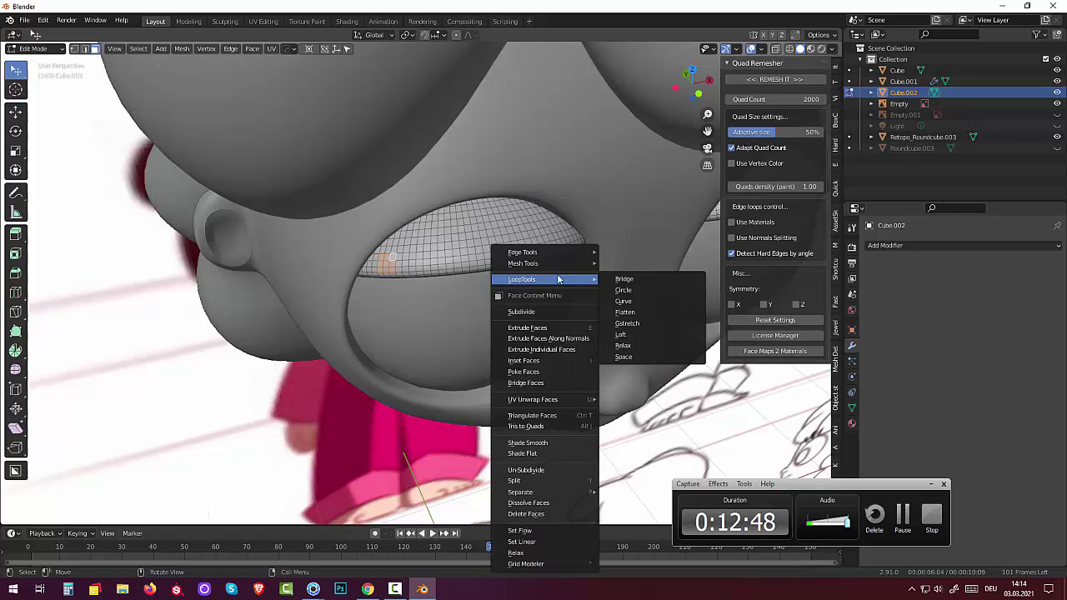
{"action": "left_click", "coordinate": [618, 294]}
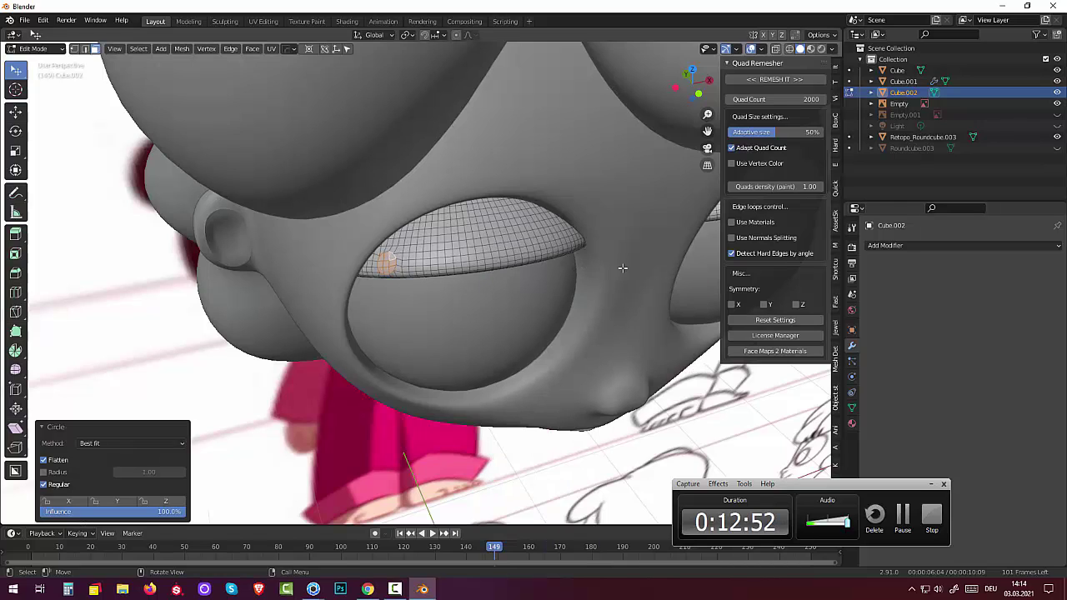
{"action": "key", "text": "s"}
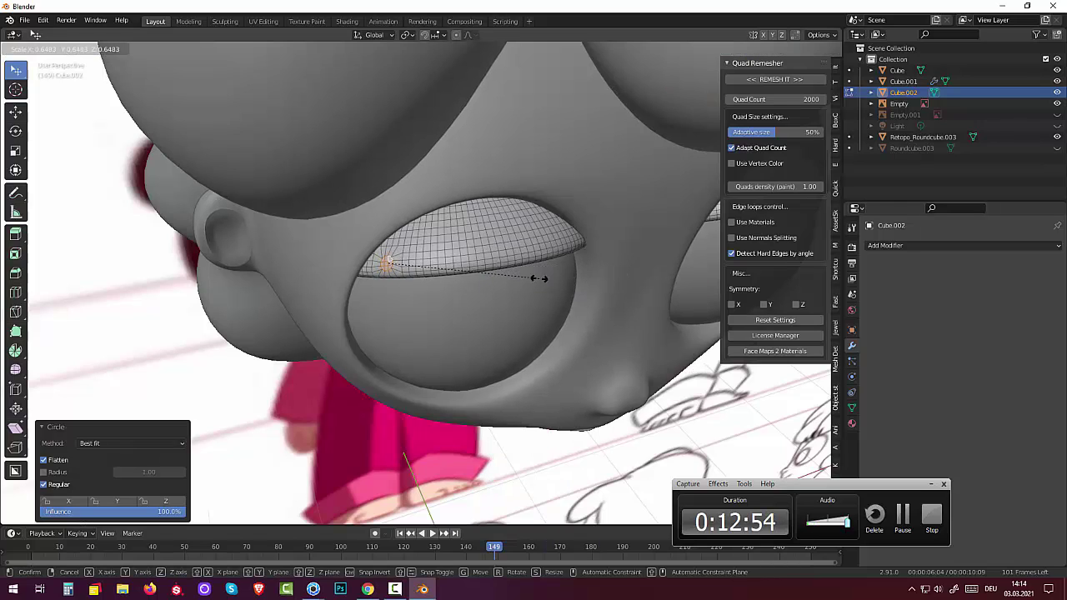
{"action": "left_click", "coordinate": [525, 277]}
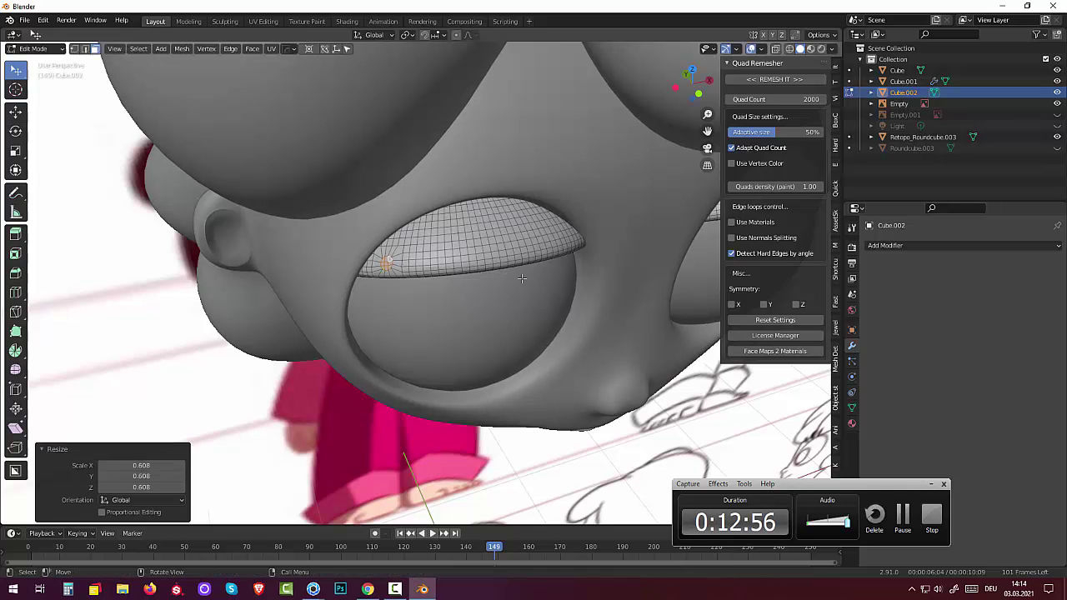
{"action": "mouse_move", "coordinate": [522, 278]}
{"action": "middle_mouse_down"}
{"action": "mouse_move", "coordinate": [458, 229]}
{"action": "mouse_move", "coordinate": [417, 244]}
{"action": "middle_mouse_up"}
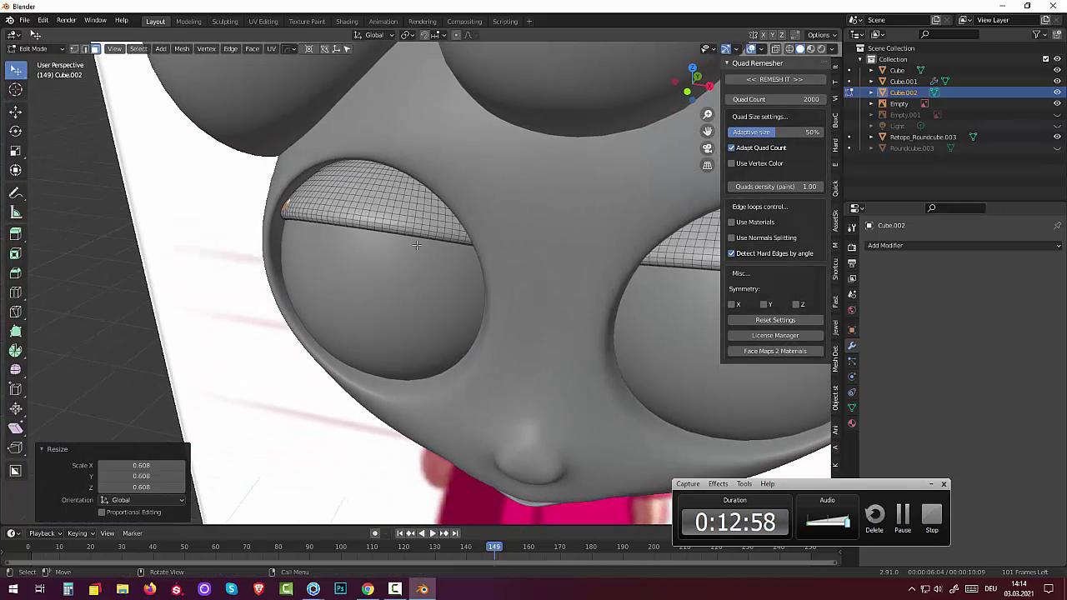
Step: Move the lid patch out along Z twice, shrinking each section, one to 0.75
{"action": "key", "text": "g"}
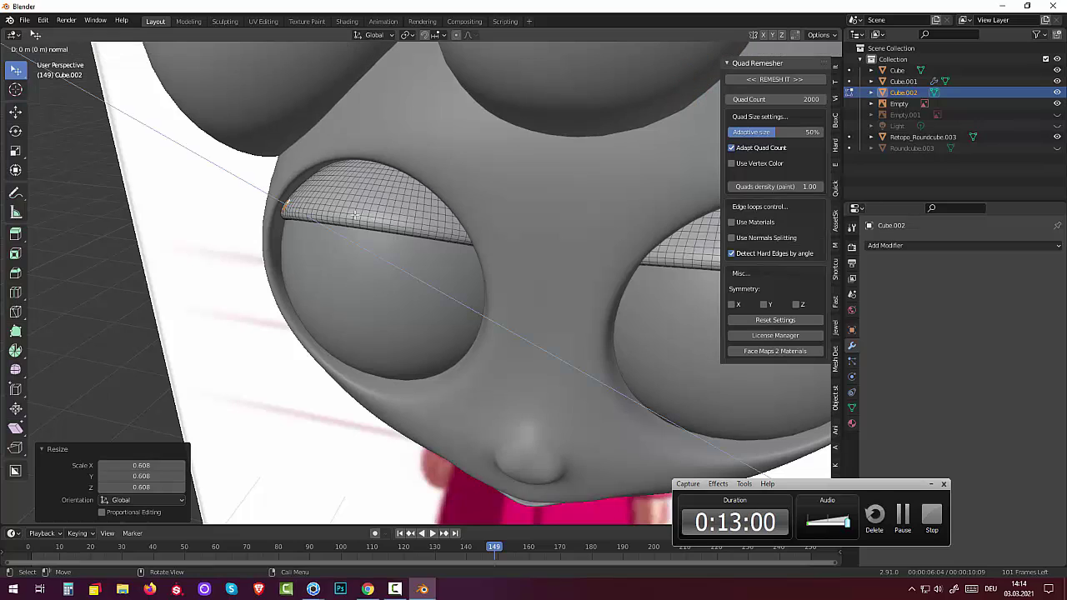
{"action": "key", "text": "z"}
{"action": "key", "text": "z"}
{"action": "left_click", "coordinate": [348, 214]}
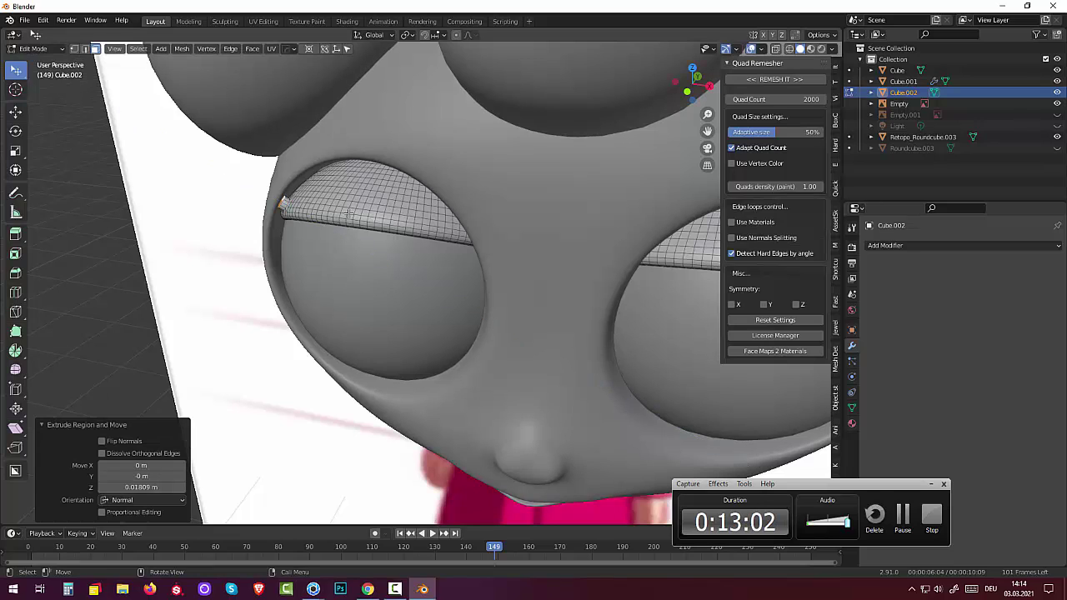
{"action": "key", "text": "s"}
{"action": "left_click", "coordinate": [334, 212]}
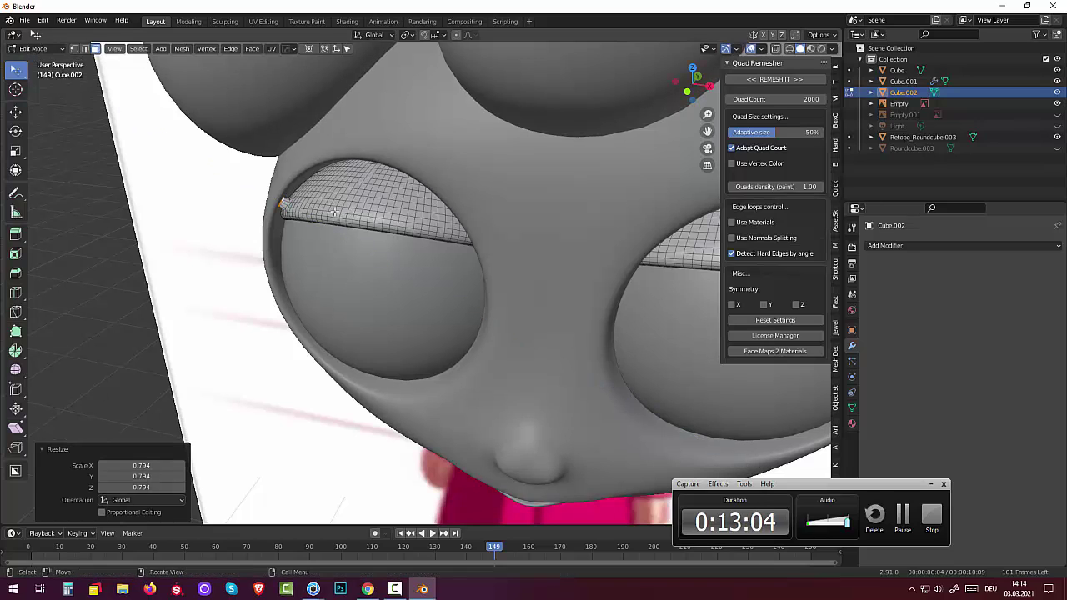
{"action": "key", "text": "g"}
{"action": "key", "text": "z"}
{"action": "key", "text": "z"}
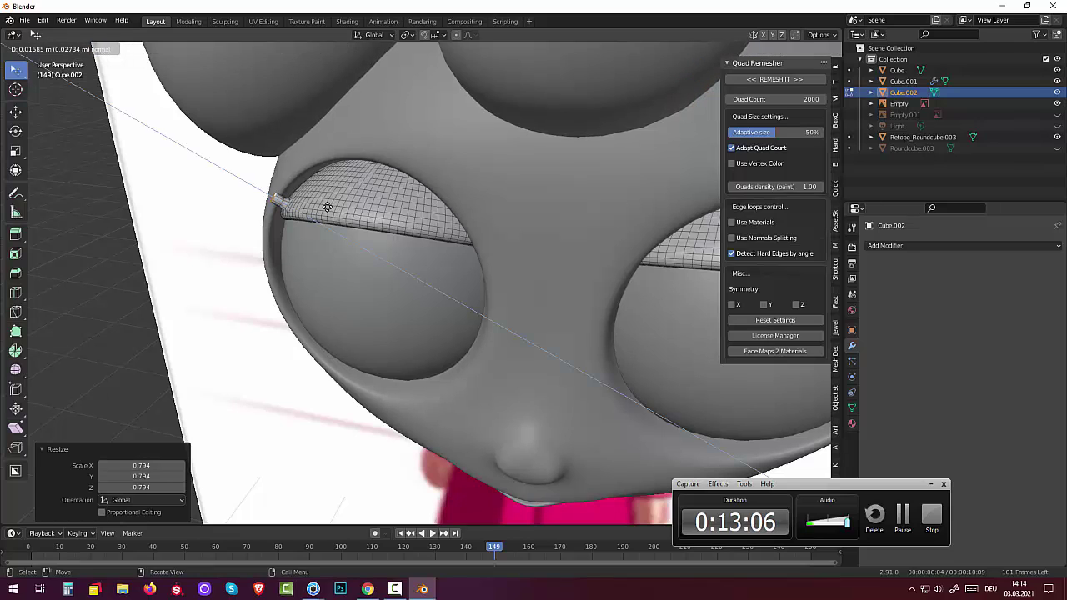
{"action": "left_click", "coordinate": [328, 207]}
{"action": "type", "text": "s"}
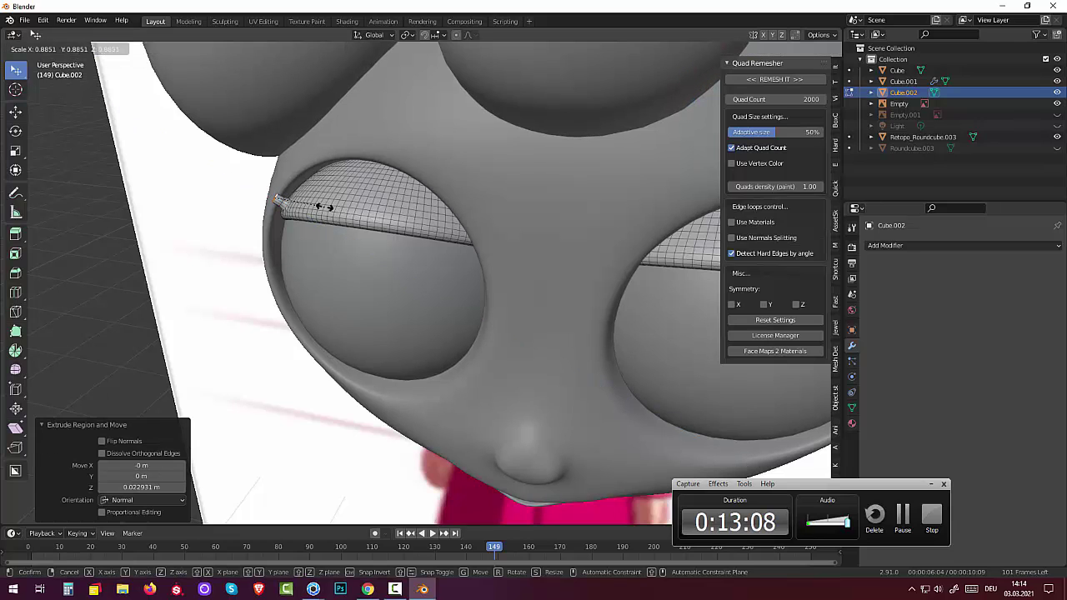
{"action": "type", "text": ".75"}
{"action": "key", "text": "Return"}
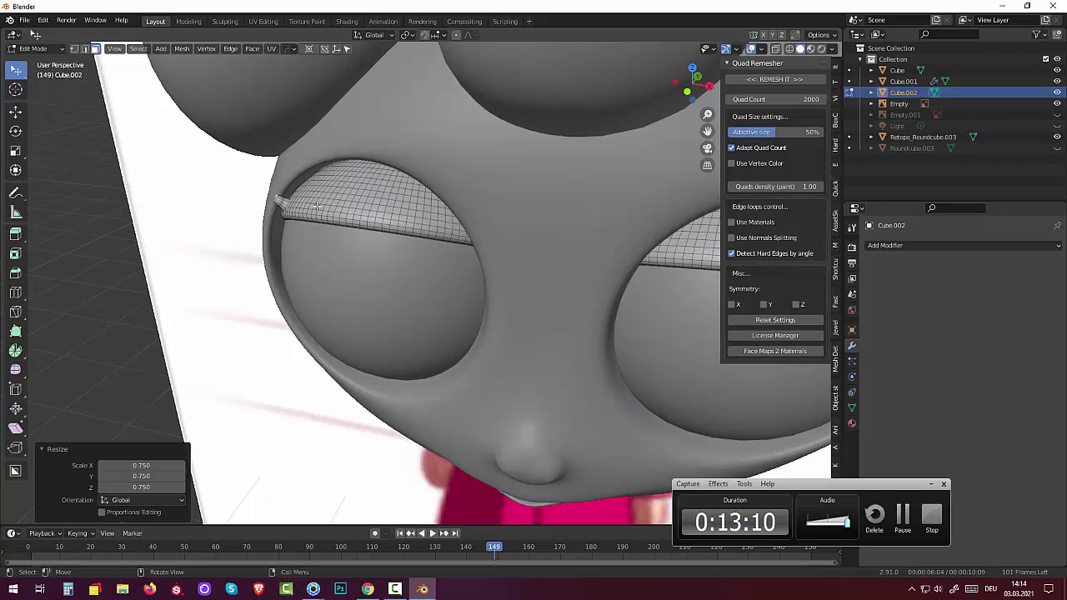
{"action": "key", "text": "s"}
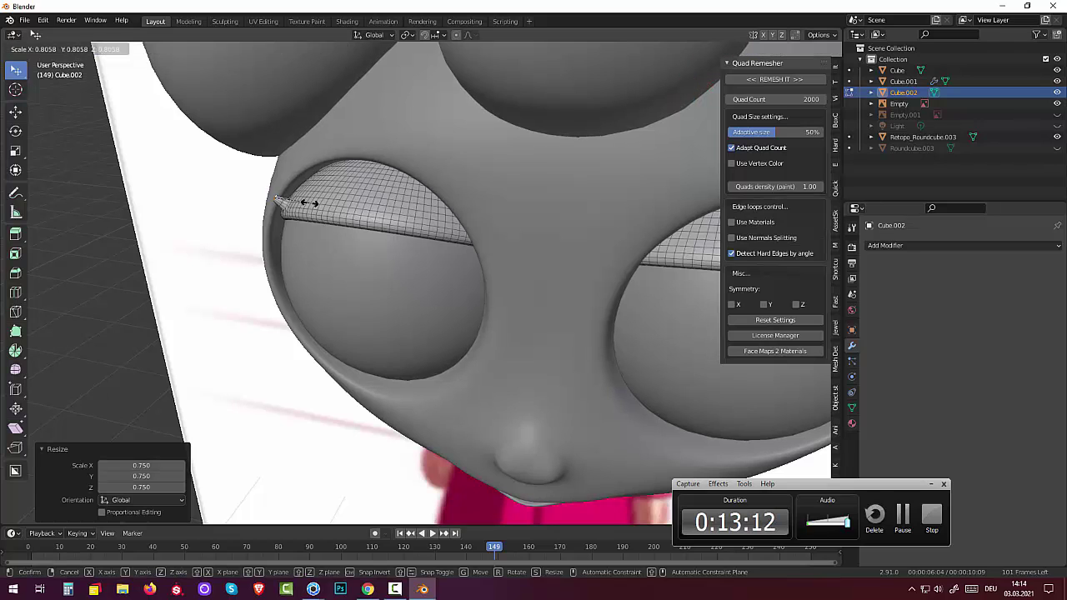
{"action": "left_click", "coordinate": [312, 202]}
Step: Add two more Z-moved sections, tapering each to sharpen the second lash to a point
{"action": "key", "text": "g"}
{"action": "key", "text": "z"}
{"action": "key", "text": "z"}
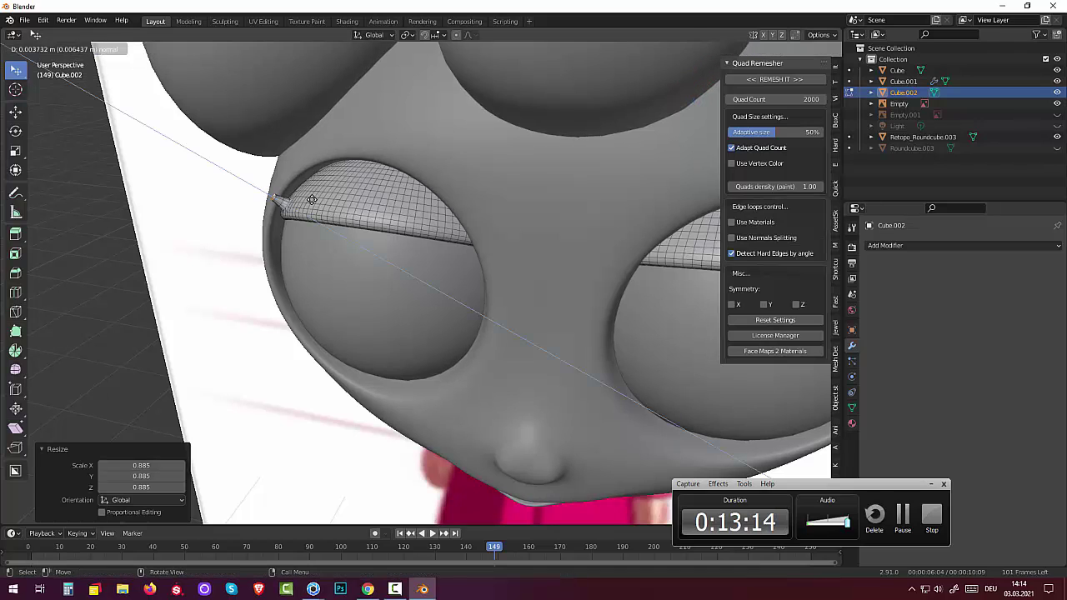
{"action": "left_click", "coordinate": [312, 195]}
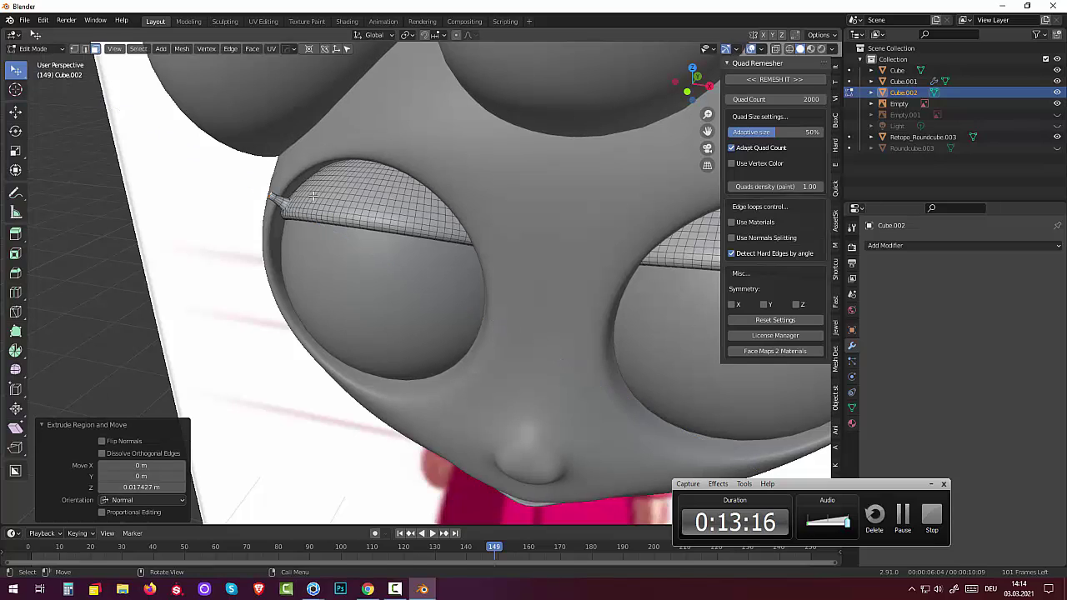
{"action": "key", "text": "s"}
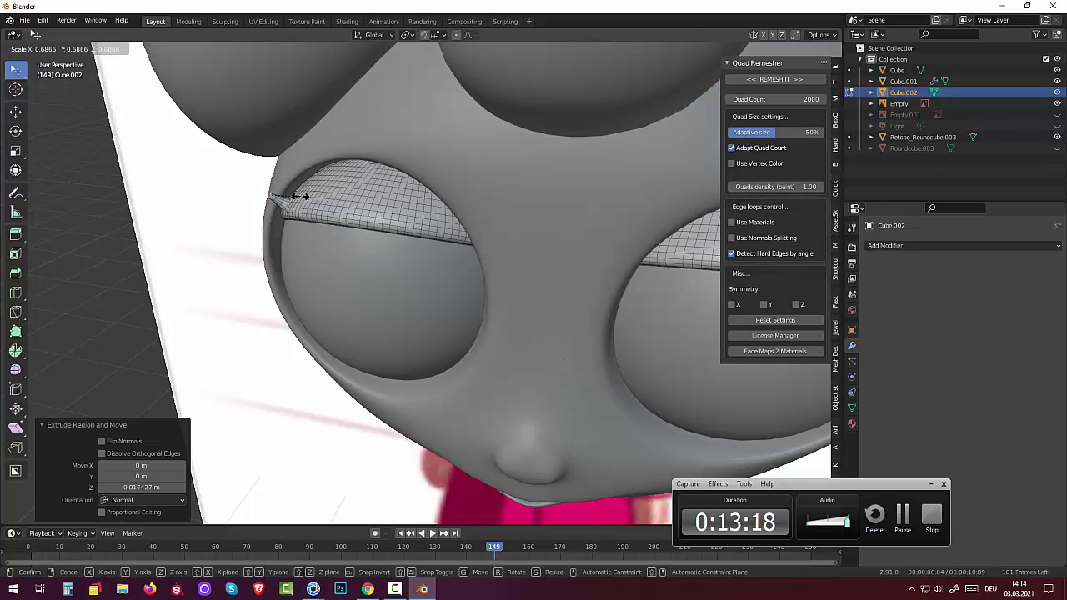
{"action": "left_click", "coordinate": [302, 196]}
{"action": "mouse_move", "coordinate": [342, 194]}
{"action": "middle_mouse_down"}
{"action": "mouse_move", "coordinate": [470, 144]}
{"action": "mouse_move", "coordinate": [419, 200]}
{"action": "mouse_move", "coordinate": [341, 189]}
{"action": "mouse_move", "coordinate": [350, 205]}
{"action": "mouse_move", "coordinate": [325, 193]}
{"action": "middle_mouse_up"}
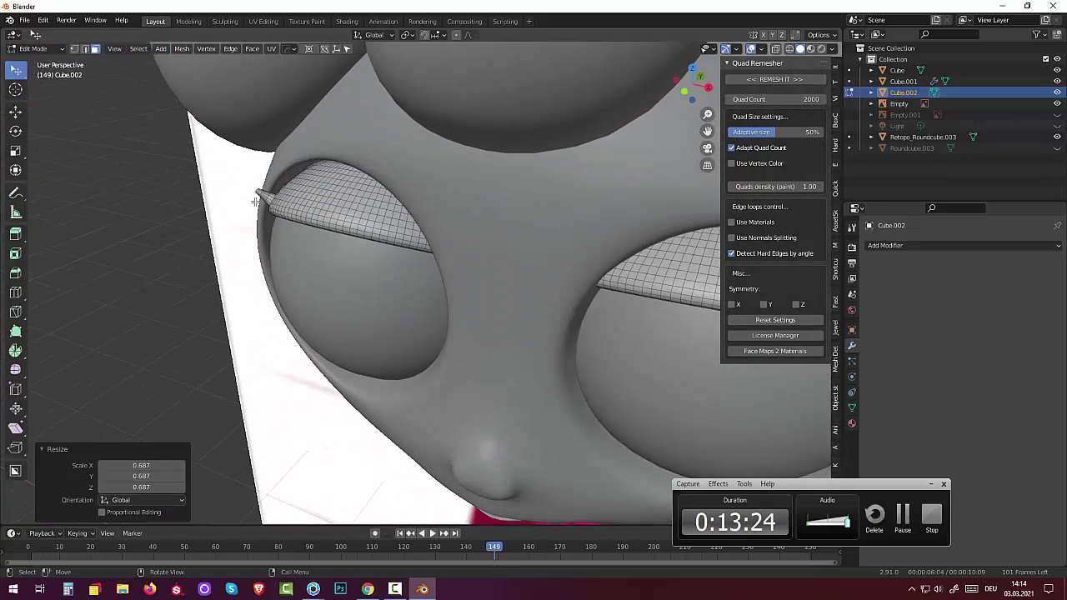
{"action": "key", "text": "g"}
{"action": "key", "text": "z"}
{"action": "key", "text": "z"}
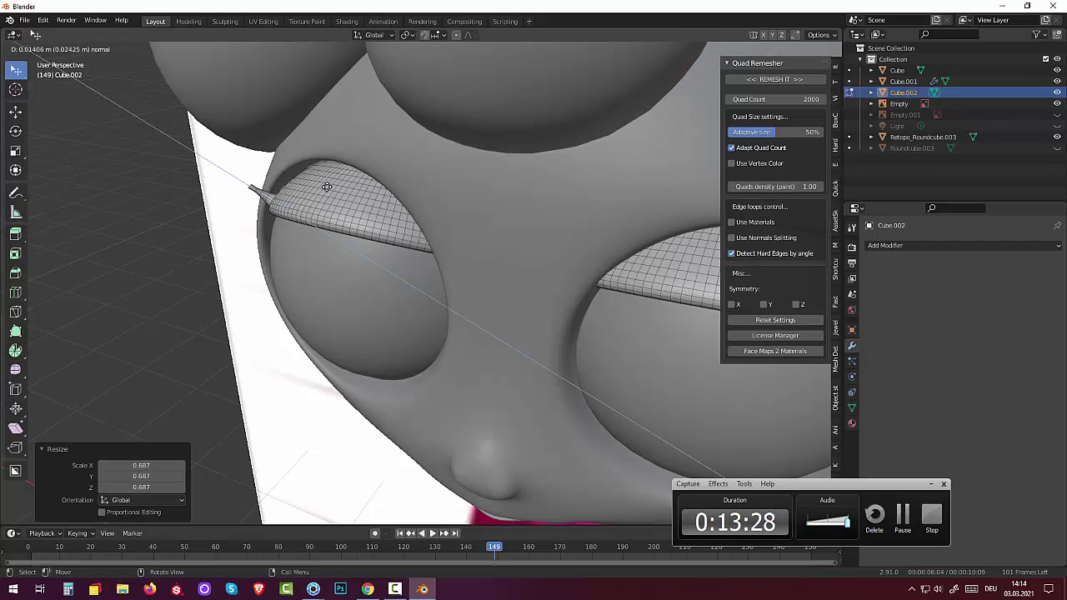
{"action": "left_click", "coordinate": [326, 183]}
{"action": "key", "text": "s"}
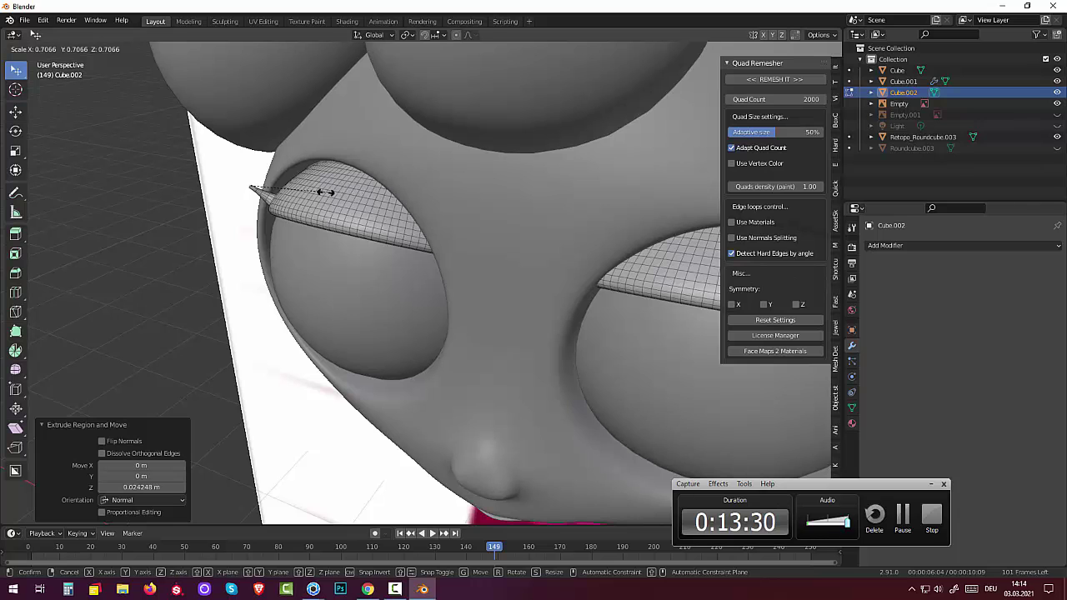
{"action": "left_click", "coordinate": [286, 187]}
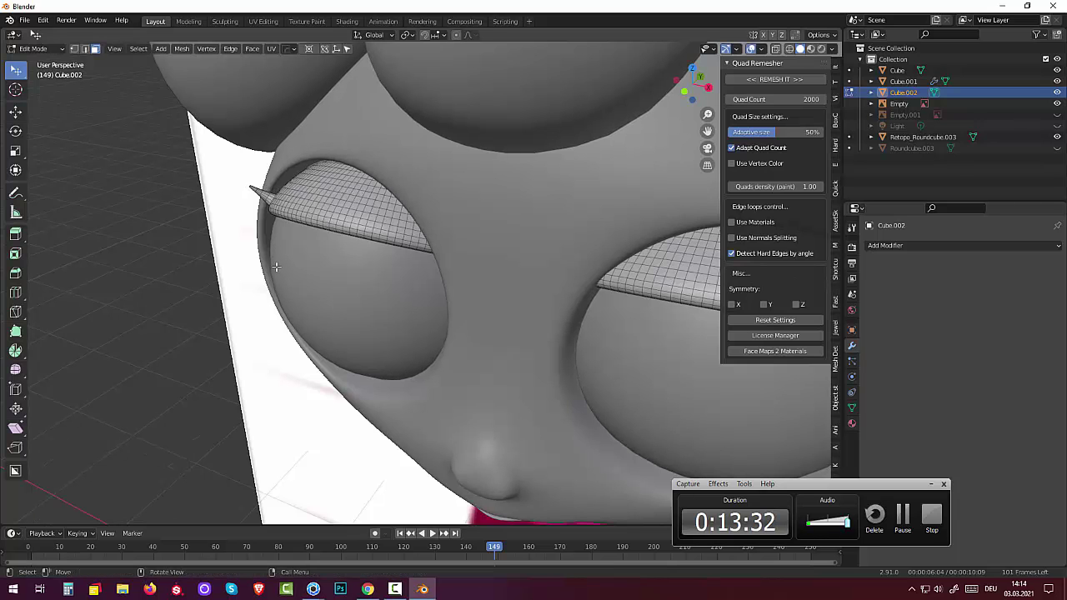
{"action": "mouse_move", "coordinate": [284, 235]}
{"action": "middle_mouse_down"}
{"action": "mouse_move", "coordinate": [459, 213]}
{"action": "mouse_move", "coordinate": [331, 223]}
{"action": "middle_mouse_up"}
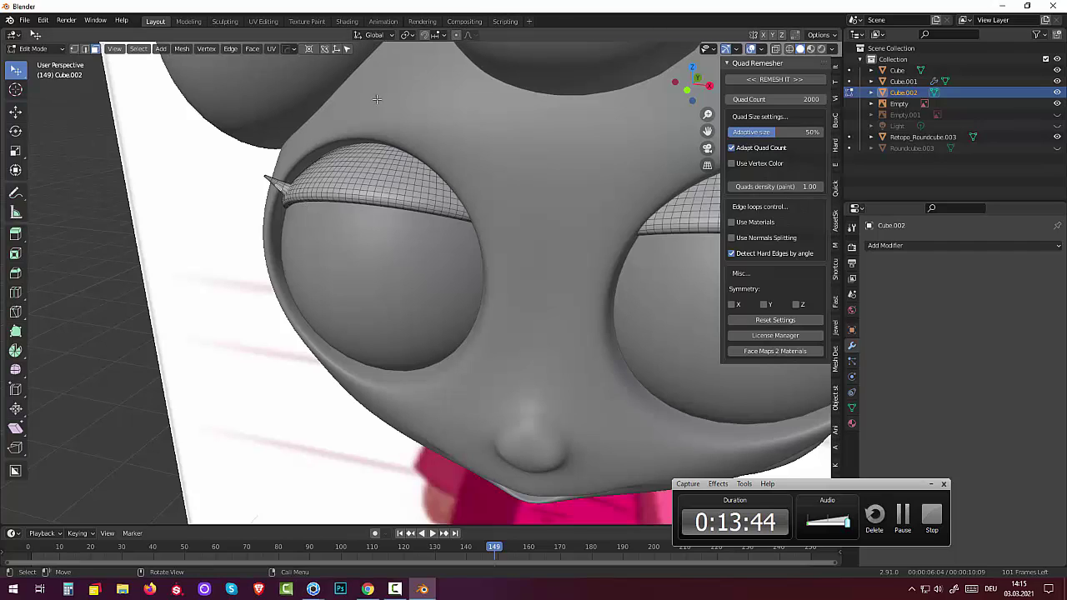
Step: Enable proportional editing and move the spike with a small falloff radius to bend it
{"action": "left_click", "coordinate": [456, 35]}
{"action": "key", "text": "g"}
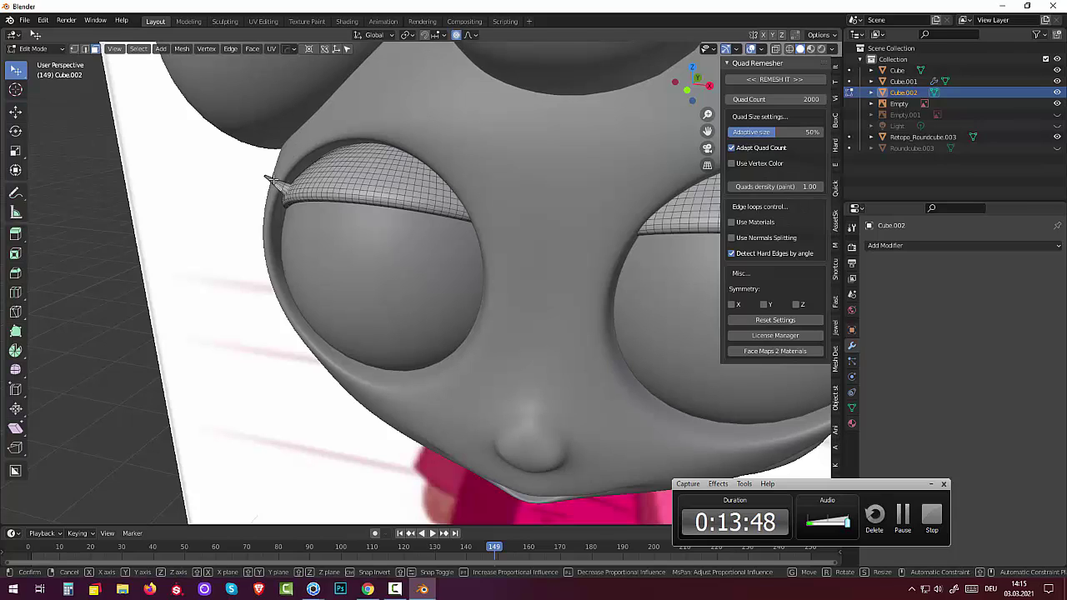
{"action": "scroll", "coordinate": [272, 179], "scroll_direction": "up", "scroll_amount": 3}
{"action": "scroll", "coordinate": [272, 179], "scroll_direction": "up", "scroll_amount": 4}
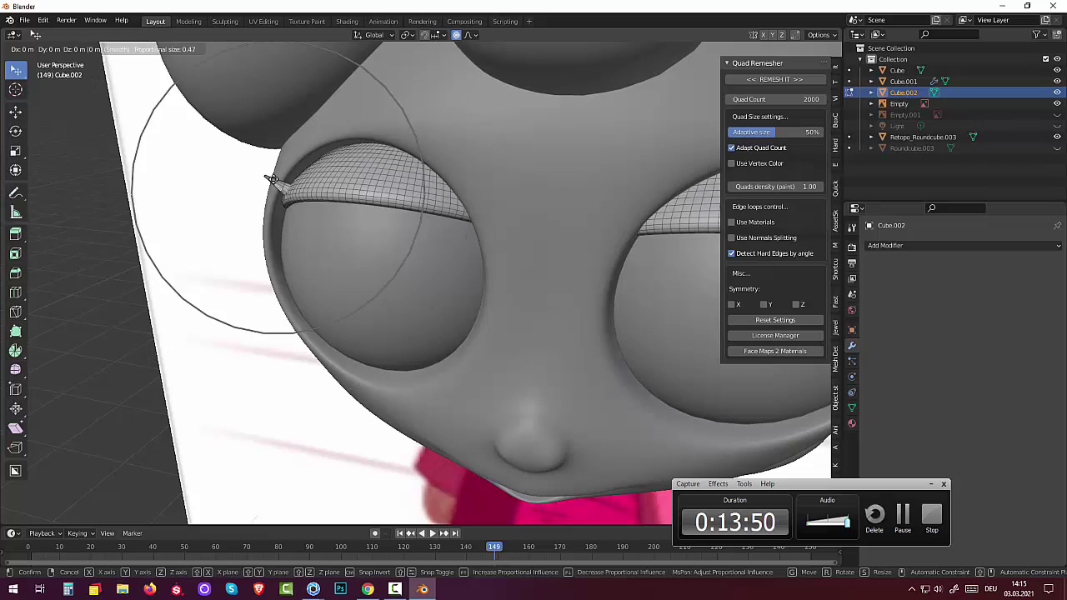
{"action": "scroll", "coordinate": [271, 180], "scroll_direction": "up", "scroll_amount": 7}
{"action": "scroll", "coordinate": [272, 179], "scroll_direction": "up", "scroll_amount": 1}
{"action": "scroll", "coordinate": [271, 179], "scroll_direction": "up", "scroll_amount": 8}
{"action": "scroll", "coordinate": [270, 178], "scroll_direction": "up", "scroll_amount": 4}
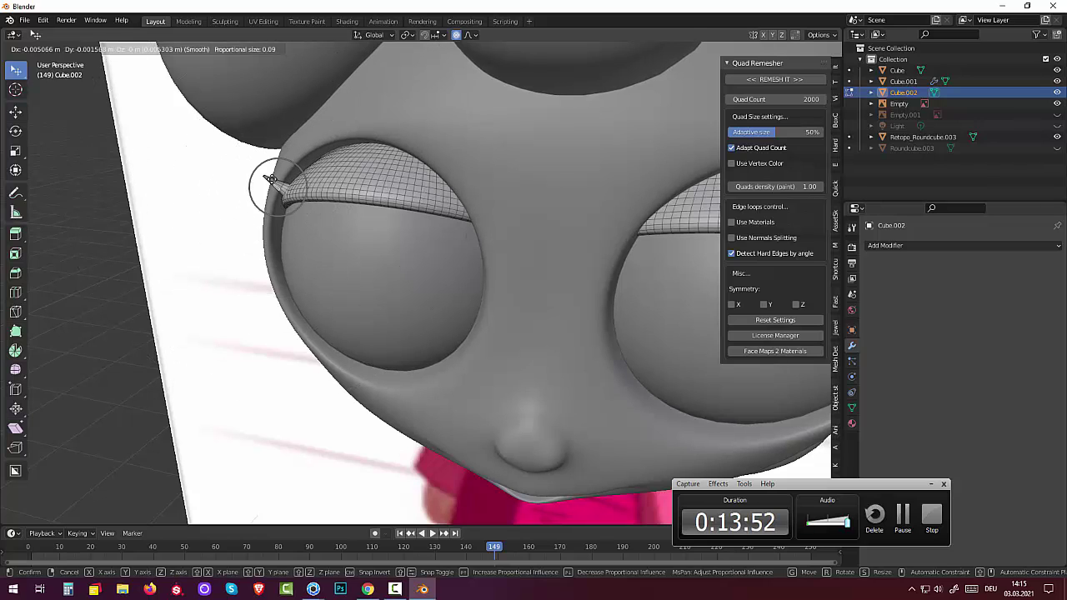
{"action": "scroll", "coordinate": [268, 178], "scroll_direction": "up", "scroll_amount": 2}
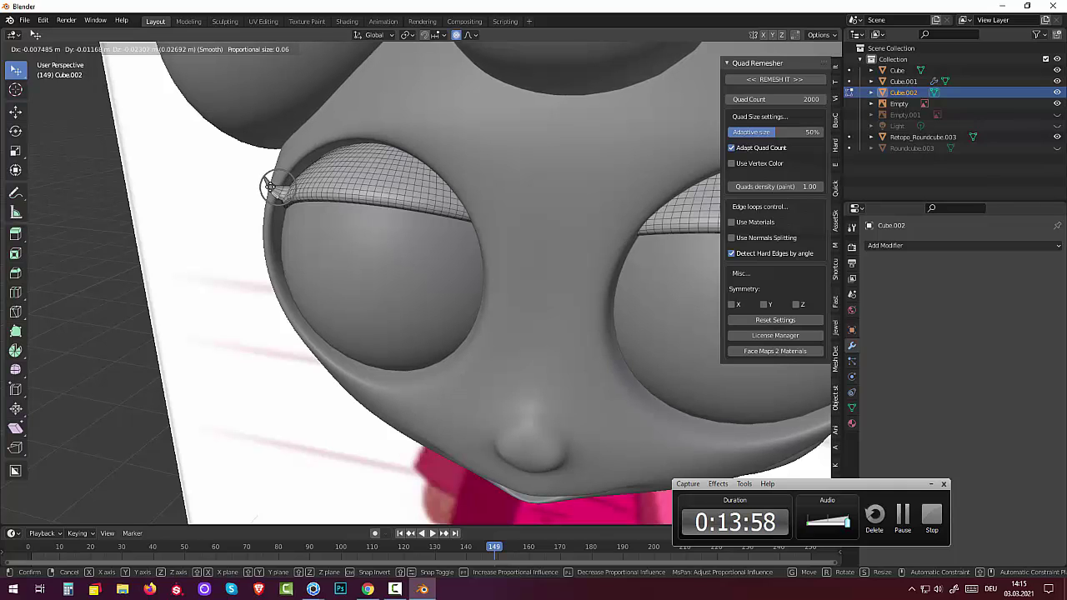
{"action": "left_click", "coordinate": [271, 185]}
{"action": "mouse_move", "coordinate": [271, 185]}
{"action": "middle_mouse_down"}
{"action": "mouse_move", "coordinate": [365, 170]}
{"action": "mouse_move", "coordinate": [510, 170]}
{"action": "mouse_move", "coordinate": [383, 136]}
{"action": "mouse_move", "coordinate": [331, 169]}
{"action": "mouse_move", "coordinate": [380, 145]}
{"action": "middle_mouse_up"}
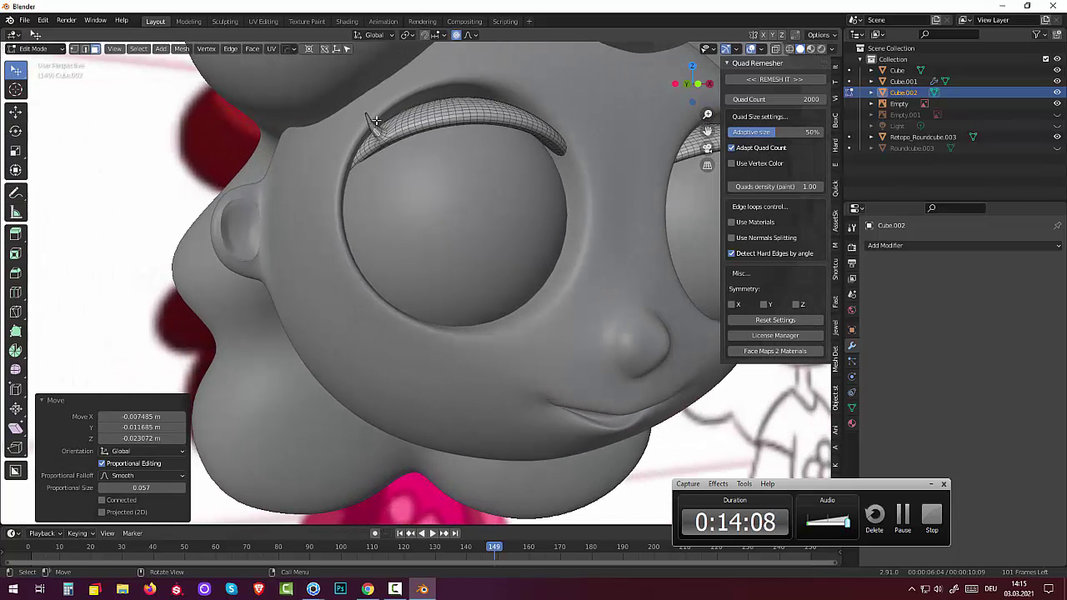
Step: Move the spike tip and another point along it to curl the lash upward
{"action": "key", "text": "g"}
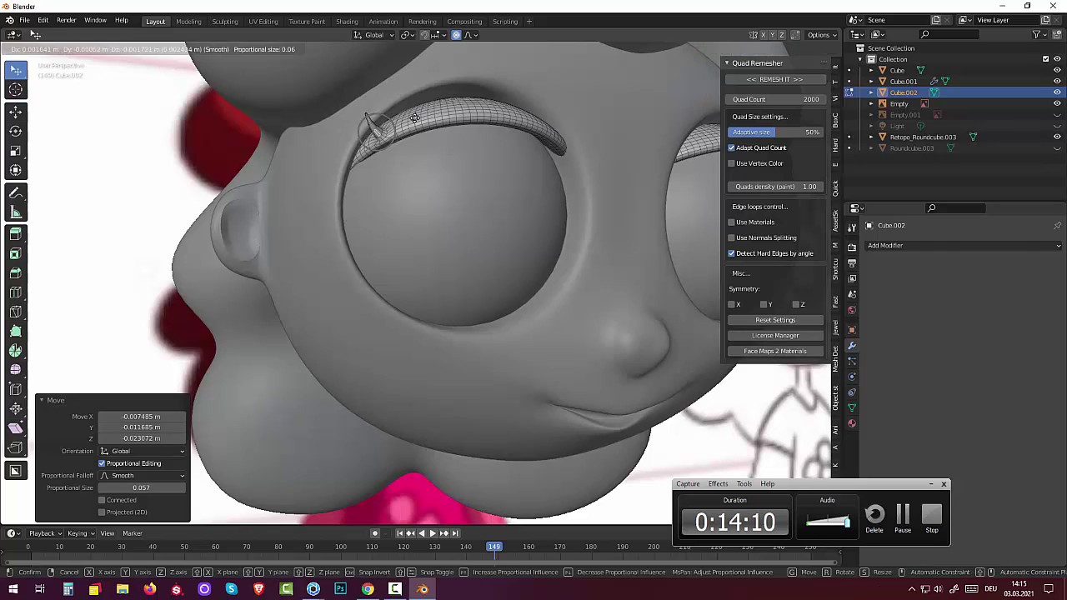
{"action": "left_click", "coordinate": [396, 117]}
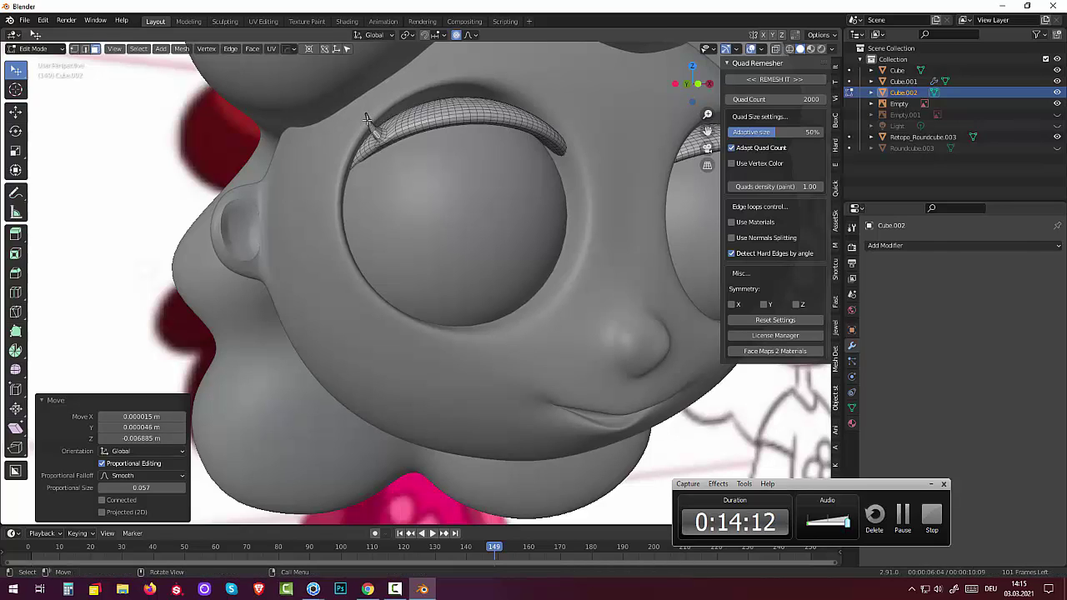
{"action": "left_click", "coordinate": [366, 119]}
{"action": "key", "text": "g"}
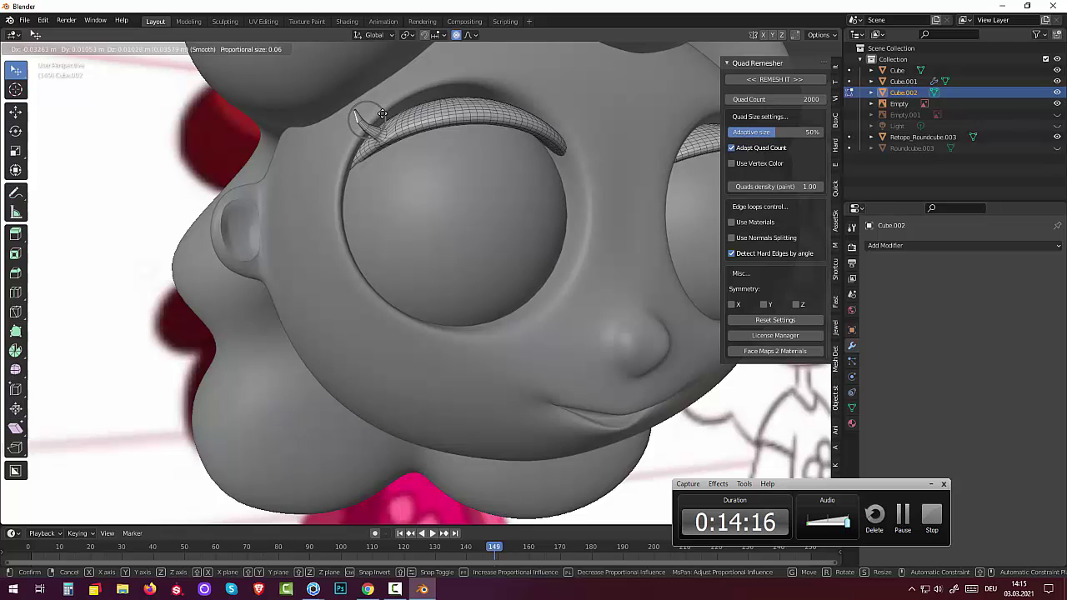
{"action": "left_click", "coordinate": [358, 113]}
{"action": "mouse_move", "coordinate": [417, 172]}
{"action": "middle_mouse_down"}
{"action": "mouse_move", "coordinate": [389, 169]}
{"action": "mouse_move", "coordinate": [423, 191]}
{"action": "mouse_move", "coordinate": [427, 165]}
{"action": "mouse_move", "coordinate": [417, 157]}
{"action": "middle_mouse_up"}
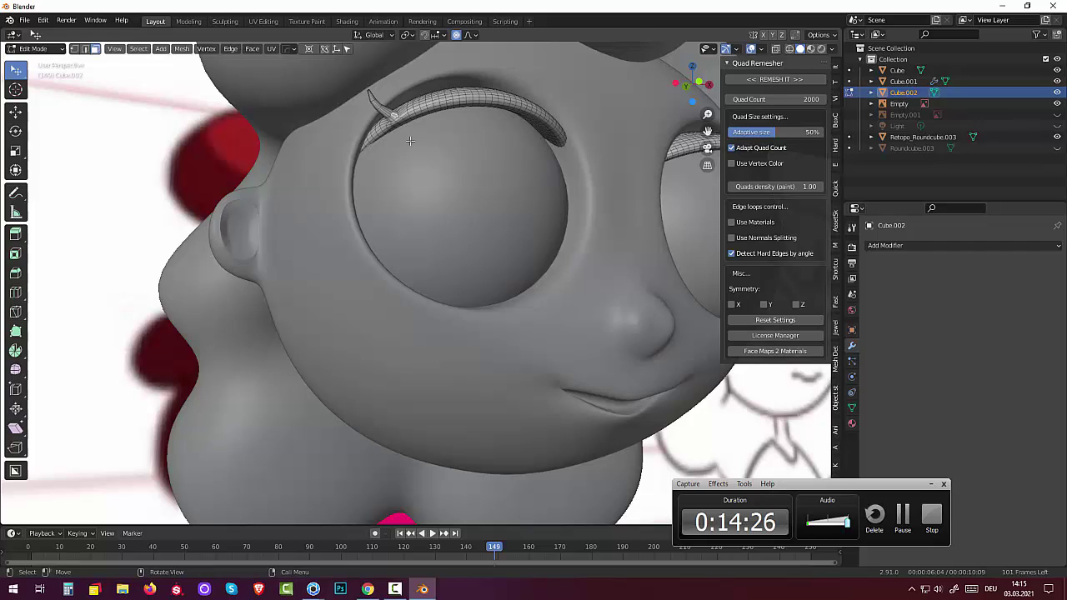
{"action": "key", "text": "g"}
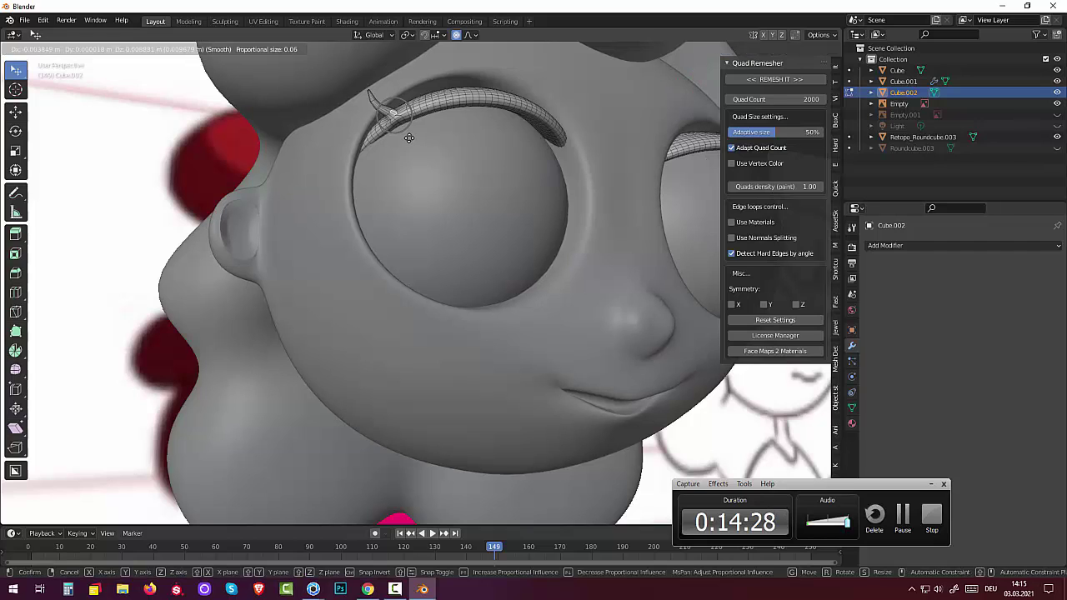
{"action": "left_click", "coordinate": [409, 137]}
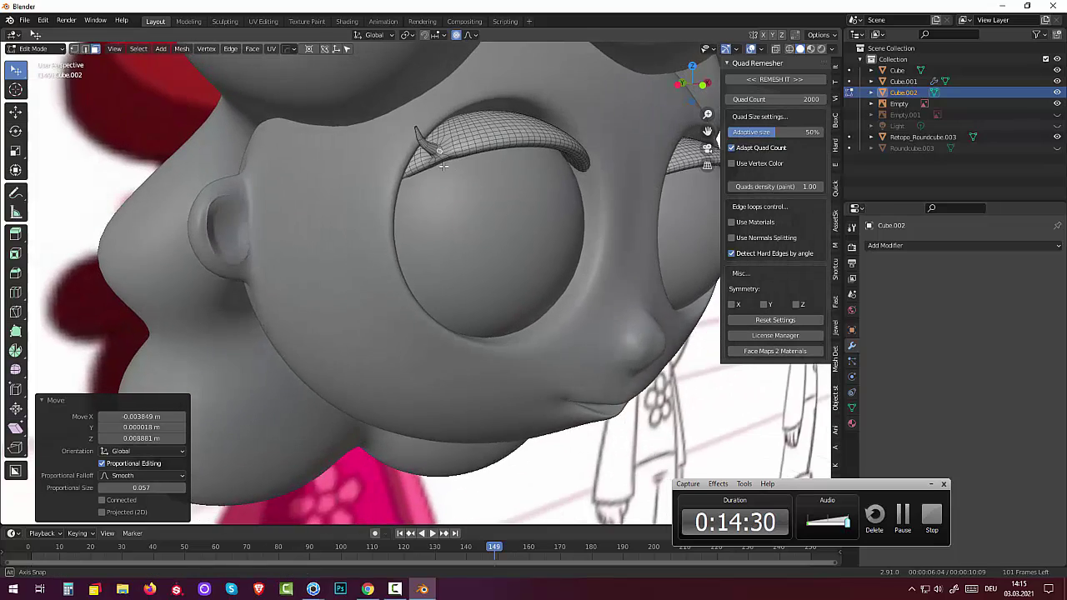
{"action": "mouse_move", "coordinate": [409, 138]}
{"action": "middle_mouse_down"}
{"action": "mouse_move", "coordinate": [456, 189]}
{"action": "mouse_move", "coordinate": [485, 127]}
{"action": "middle_mouse_up"}
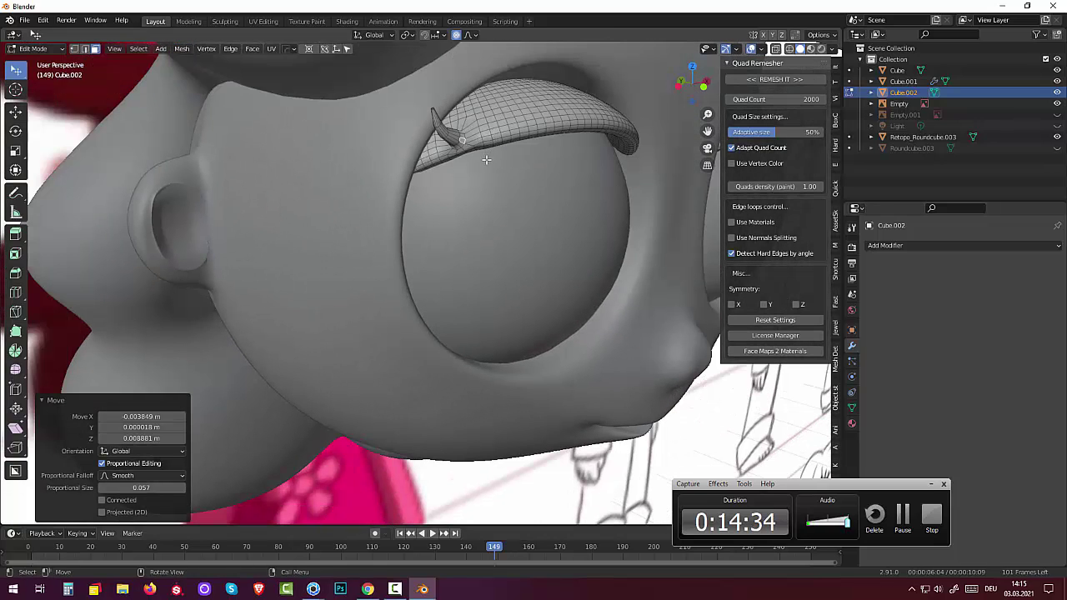
Step: Undo the last three spike edits and check the eyelid from the front
{"action": "key", "text": "ctrl+z"}
{"action": "key", "text": "ctrl+z"}
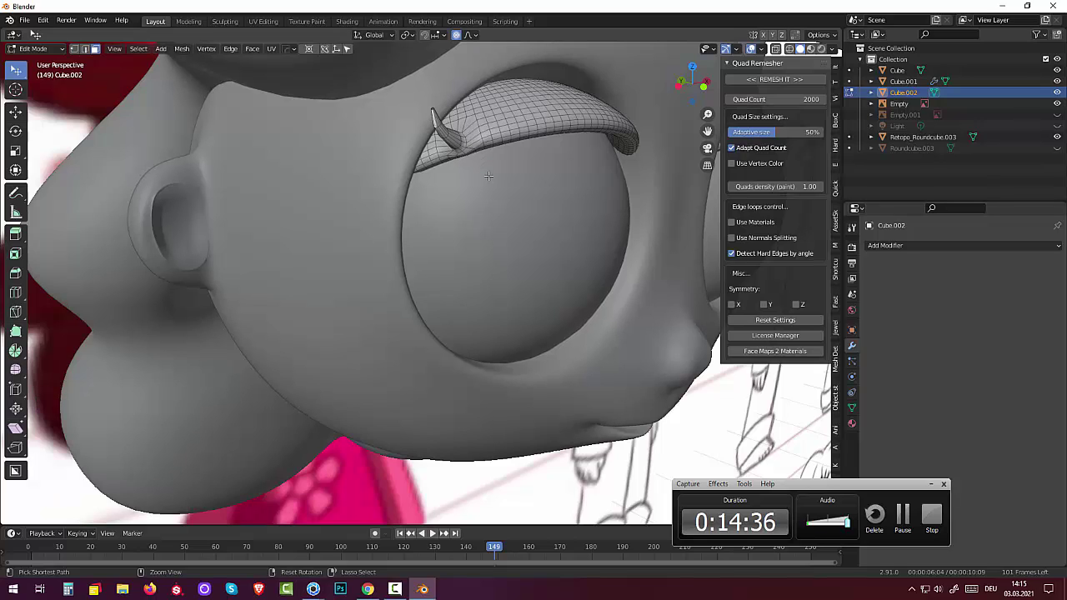
{"action": "key", "text": "ctrl+z"}
{"action": "key", "text": "ctrl+z"}
{"action": "key", "text": "ctrl+z"}
{"action": "key", "text": "ctrl+z"}
{"action": "key", "text": "ctrl+z"}
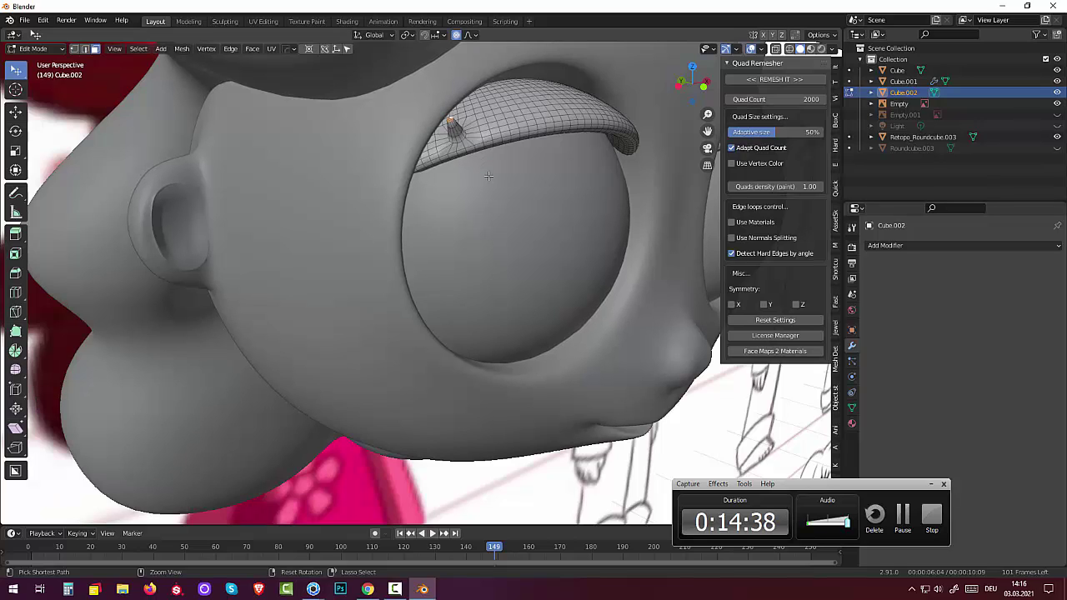
{"action": "key", "text": "ctrl+z"}
{"action": "key", "text": "ctrl+z"}
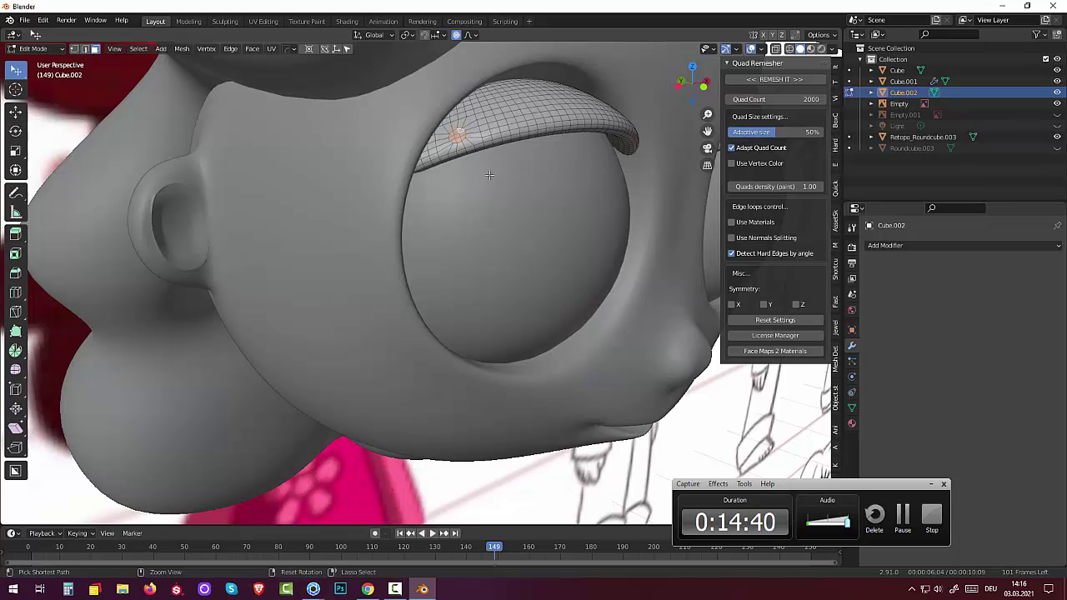
{"action": "middle_click_drag", "start_coordinate": [489, 171], "coordinate": [469, 198]}
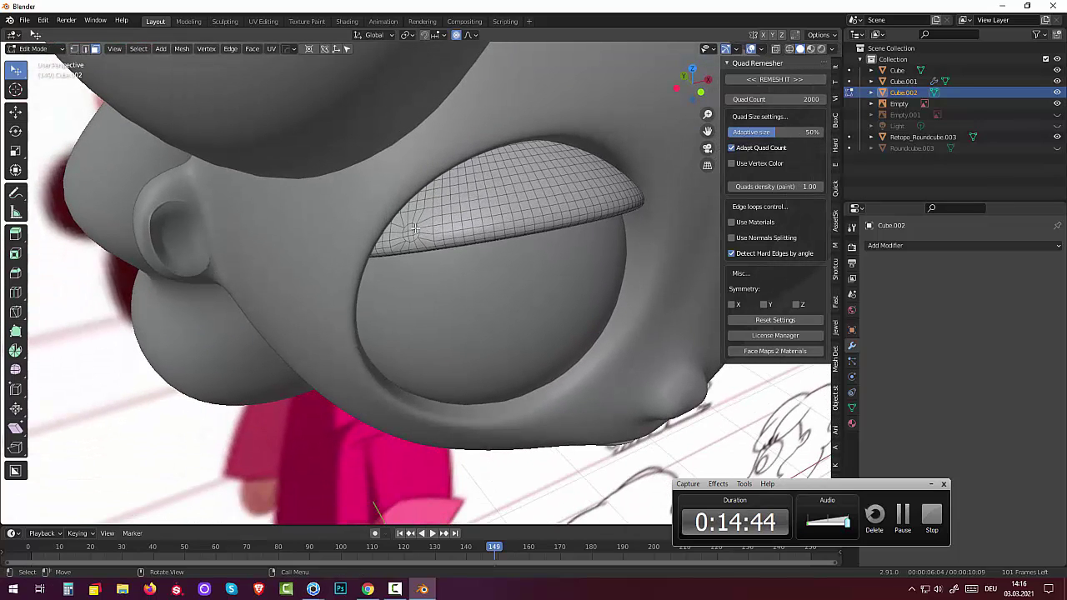
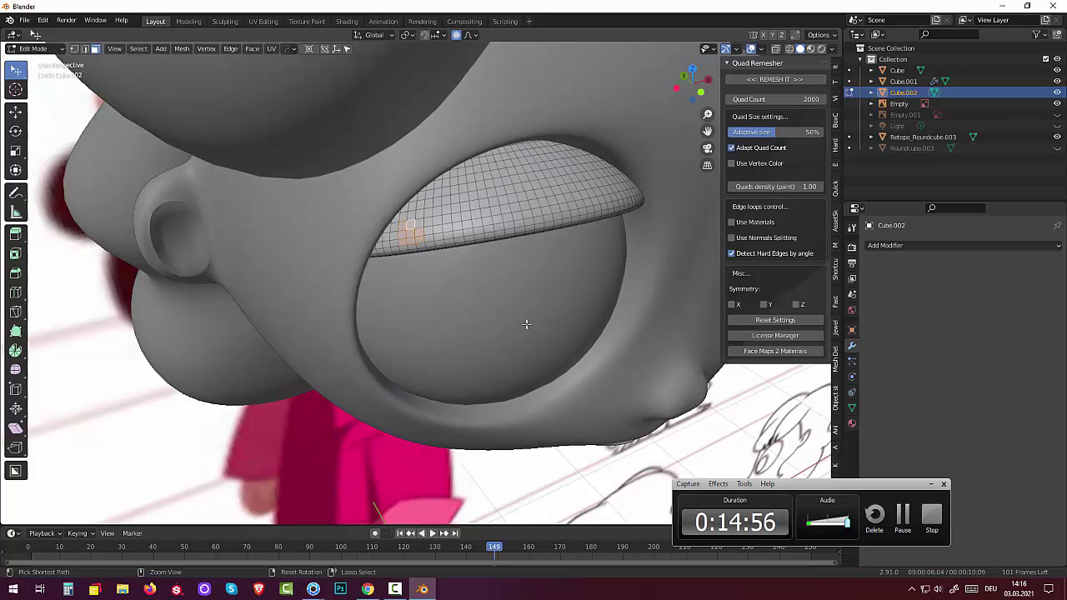
Step: Zoom out to show the whole face, then leave Edit Mode for Object Mode
{"action": "middle_click_drag", "start_coordinate": [495, 316], "coordinate": [450, 238]}
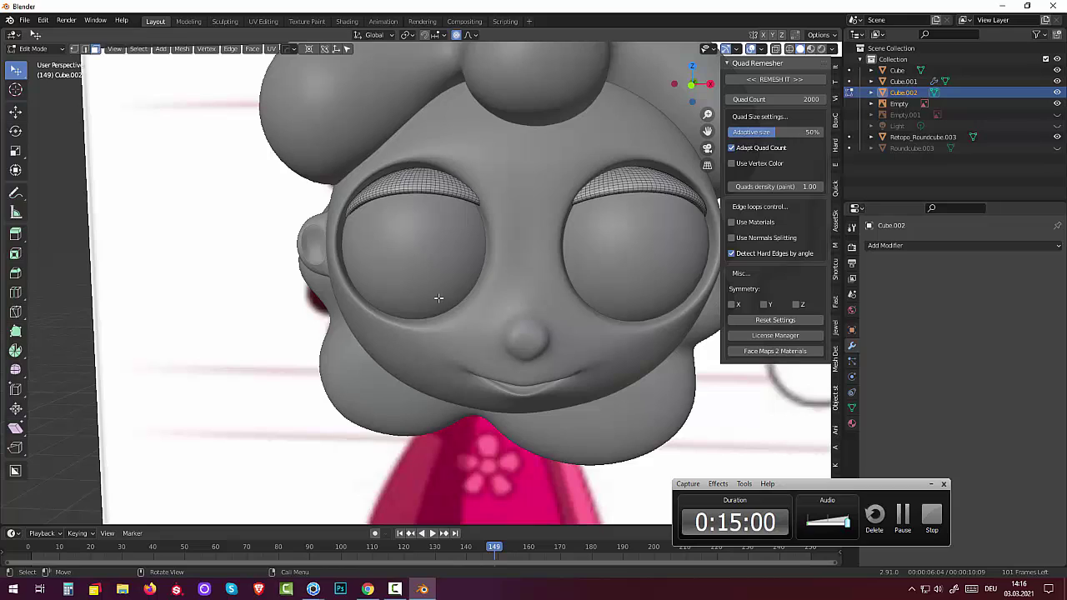
{"action": "scroll", "coordinate": [457, 319], "scroll_direction": "down", "scroll_amount": 3}
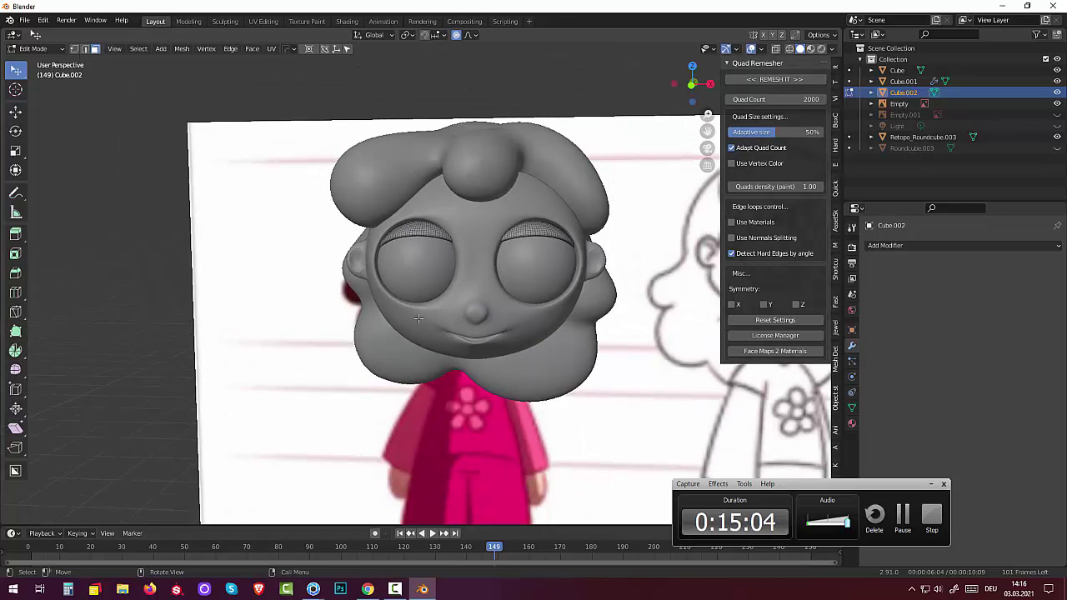
{"action": "key", "text": "shift+a"}
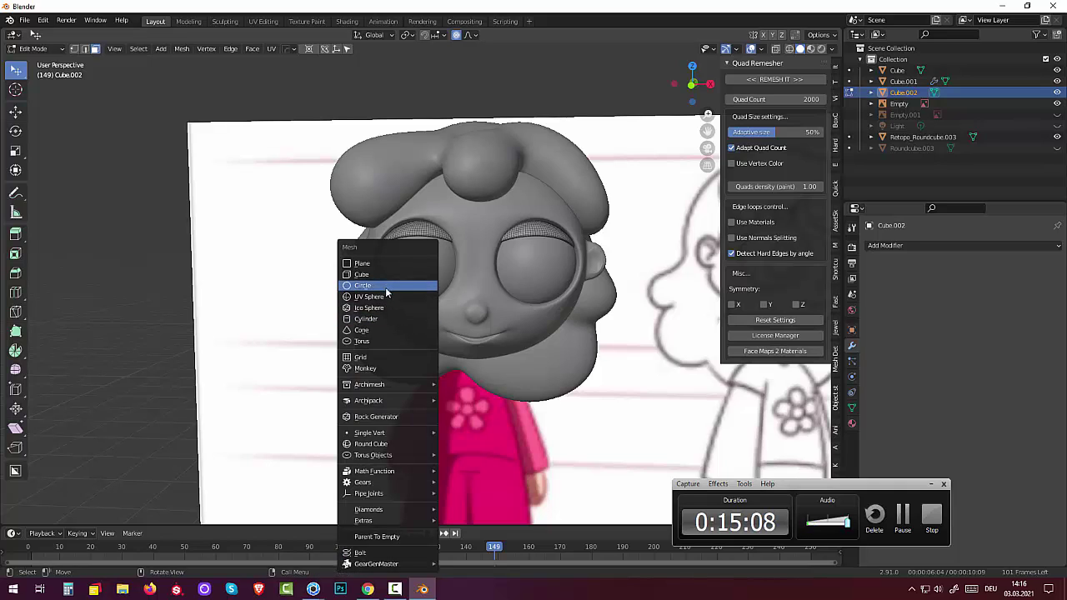
{"action": "left_click", "coordinate": [34, 49]}
{"action": "left_click", "coordinate": [30, 63]}
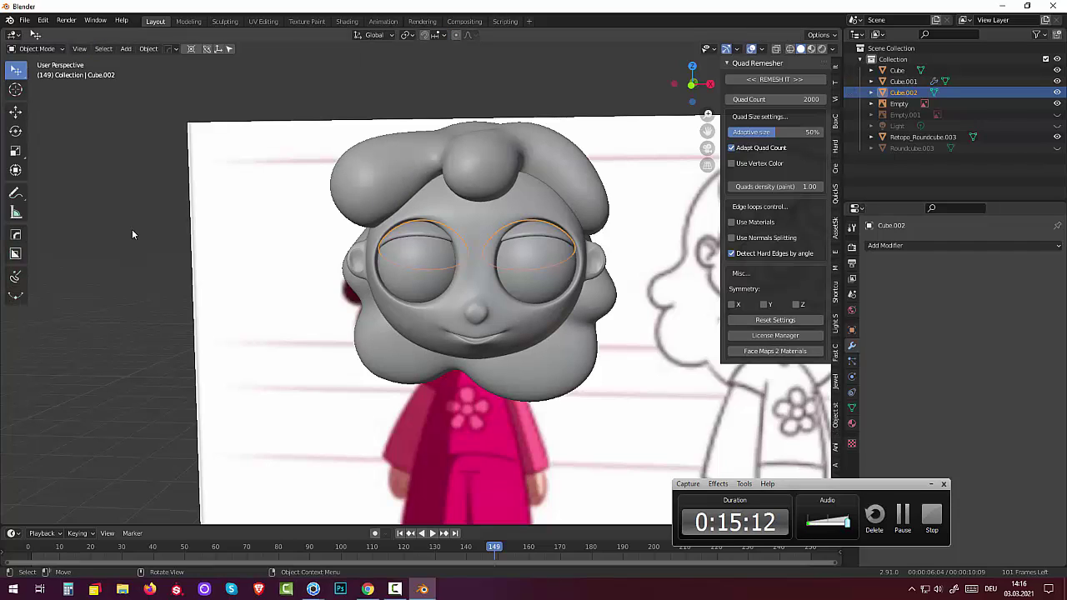
Step: Select the eye object, then the reference image Empty, and bring up the Add menu
{"action": "left_click", "coordinate": [393, 289]}
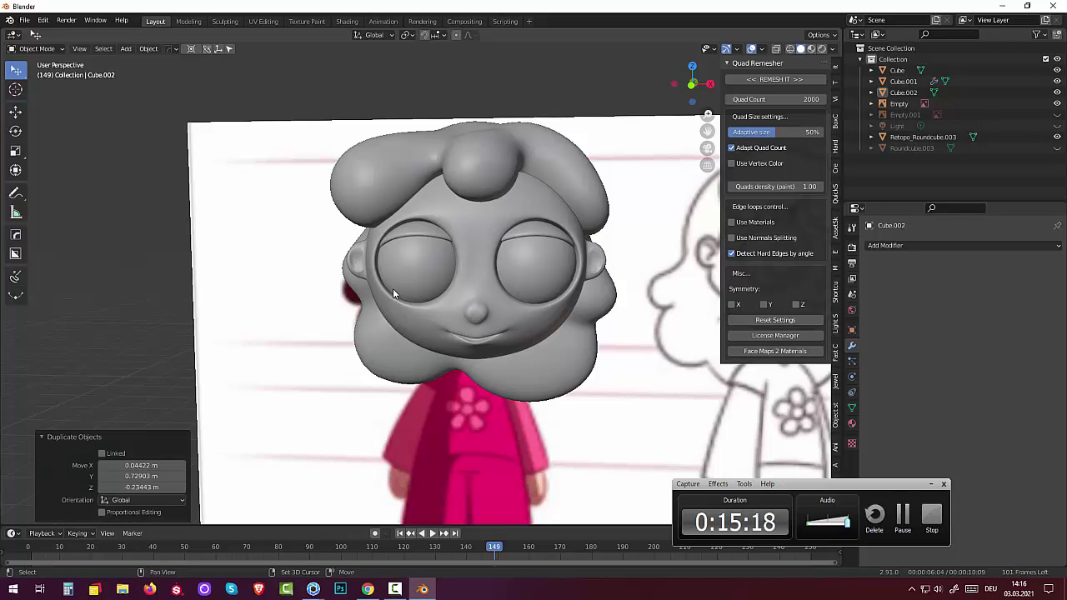
{"action": "left_click", "coordinate": [305, 319]}
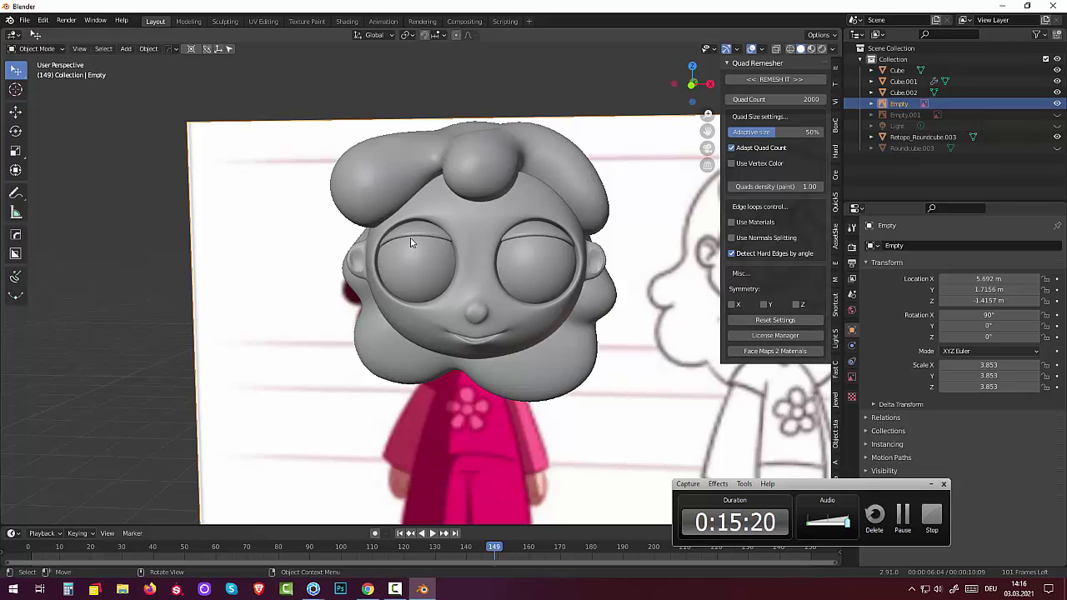
{"action": "key", "text": "shift+a"}
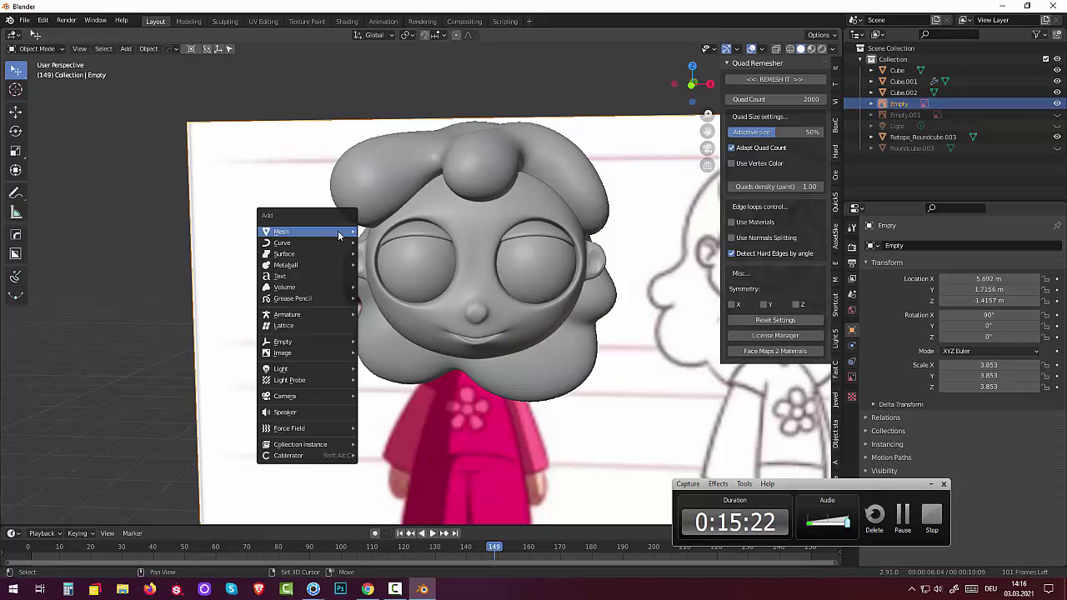
{"action": "mouse_move", "coordinate": [282, 243]}
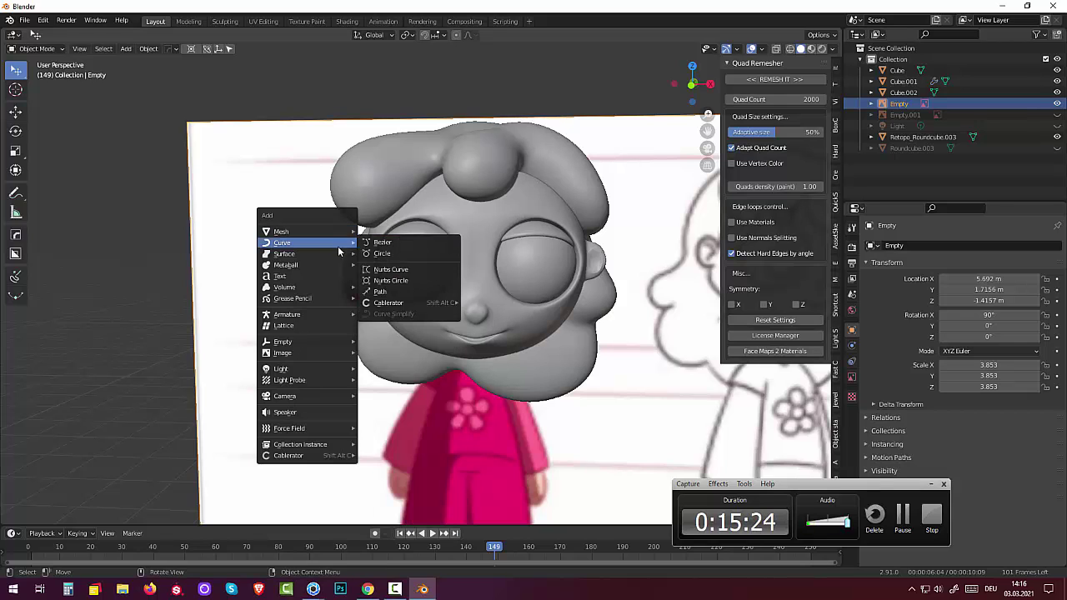
Step: Add a NURBS Path curve and hide the reference image Empty in the outliner
{"action": "left_click", "coordinate": [403, 295]}
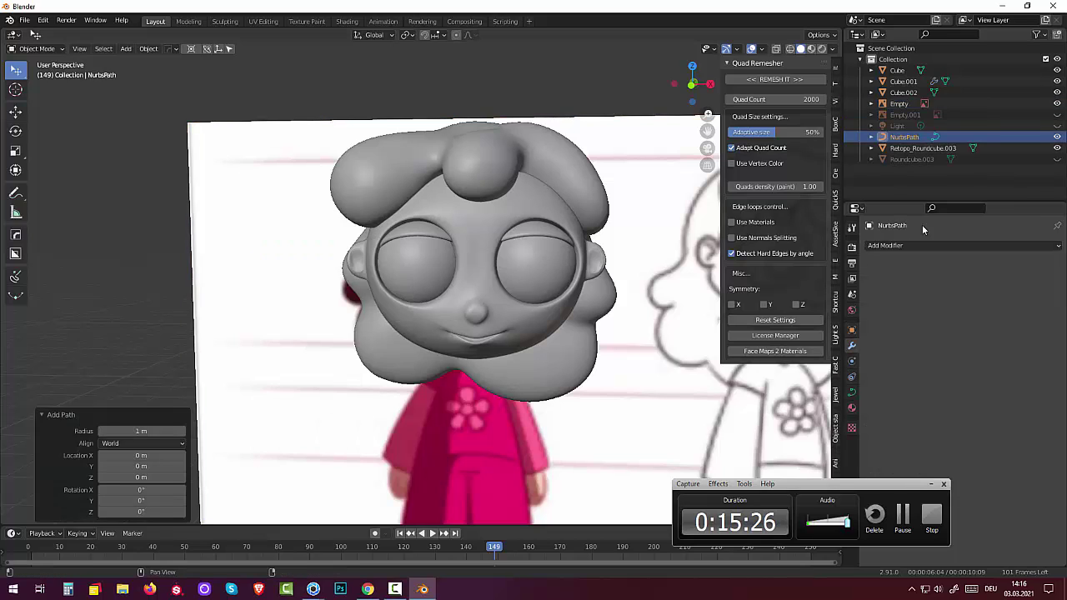
{"action": "left_click", "coordinate": [1057, 104]}
{"action": "scroll", "coordinate": [620, 302], "scroll_direction": "down", "scroll_amount": 1}
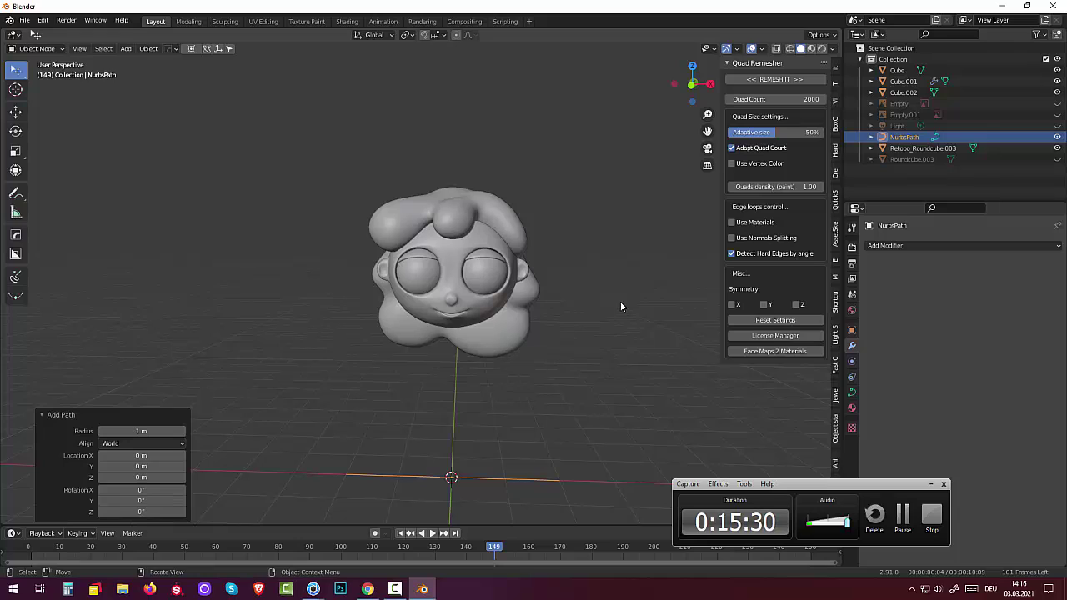
{"action": "scroll", "coordinate": [618, 301], "scroll_direction": "down", "scroll_amount": 2}
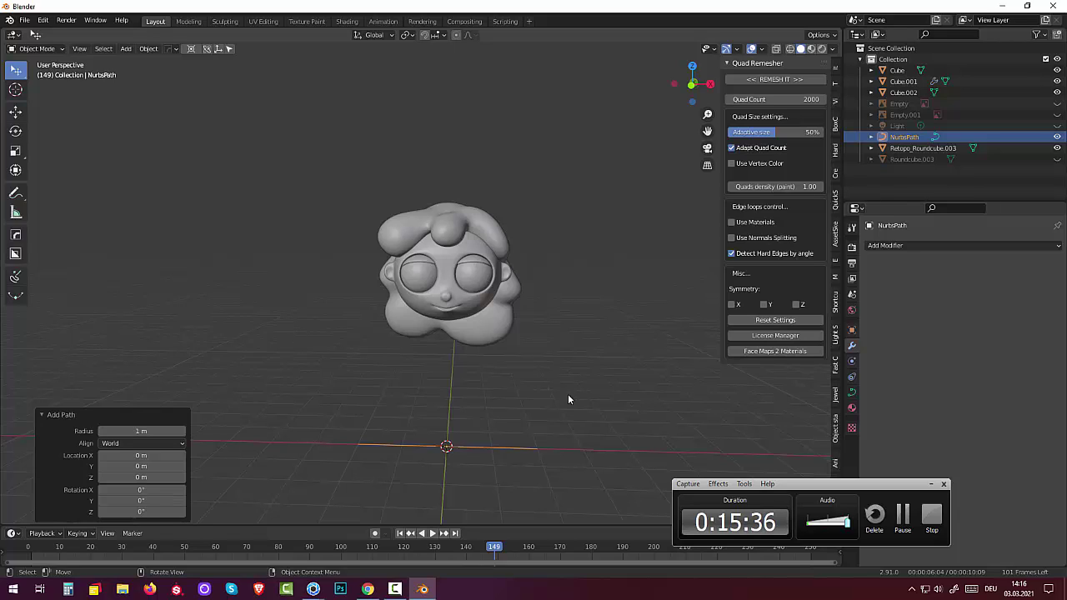
Step: Rotate the path 94° on Y, scale it on Z to 0.06, and raise it 1.595 m
{"action": "key", "text": "r"}
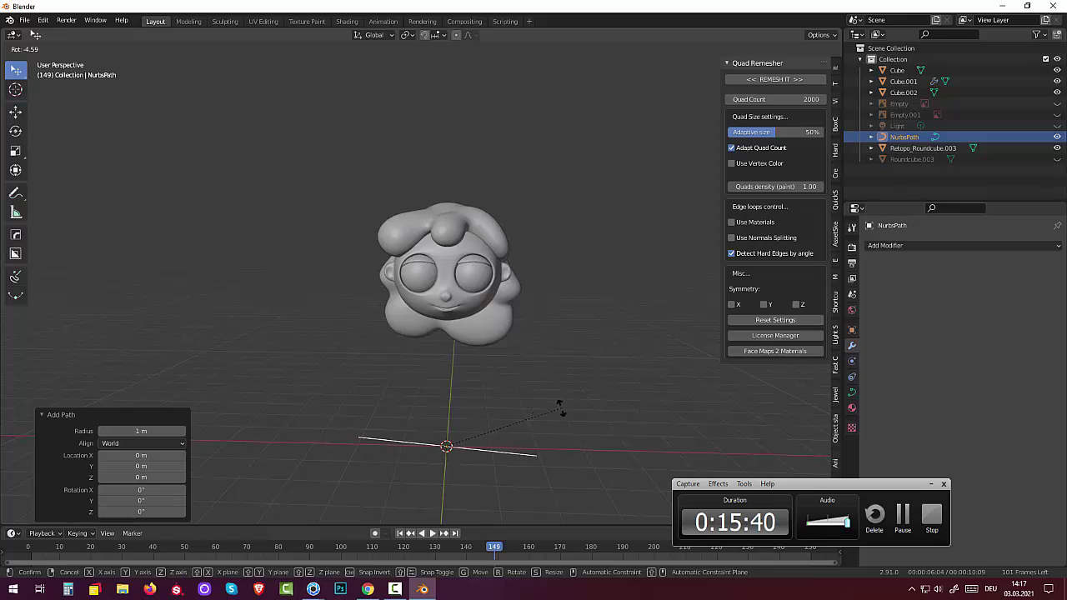
{"action": "key", "text": "y"}
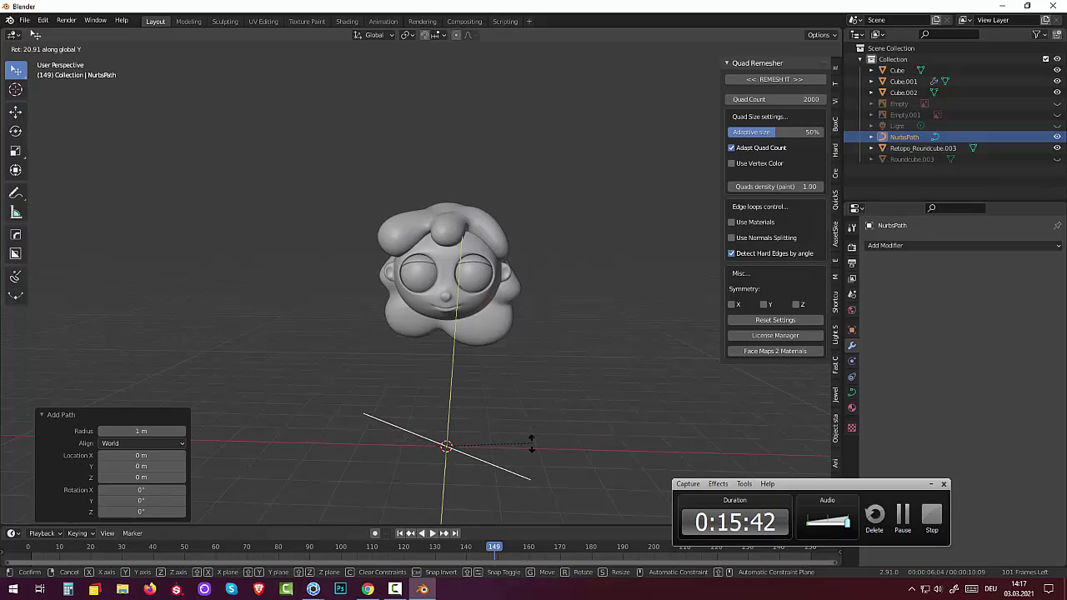
{"action": "left_click", "coordinate": [465, 499]}
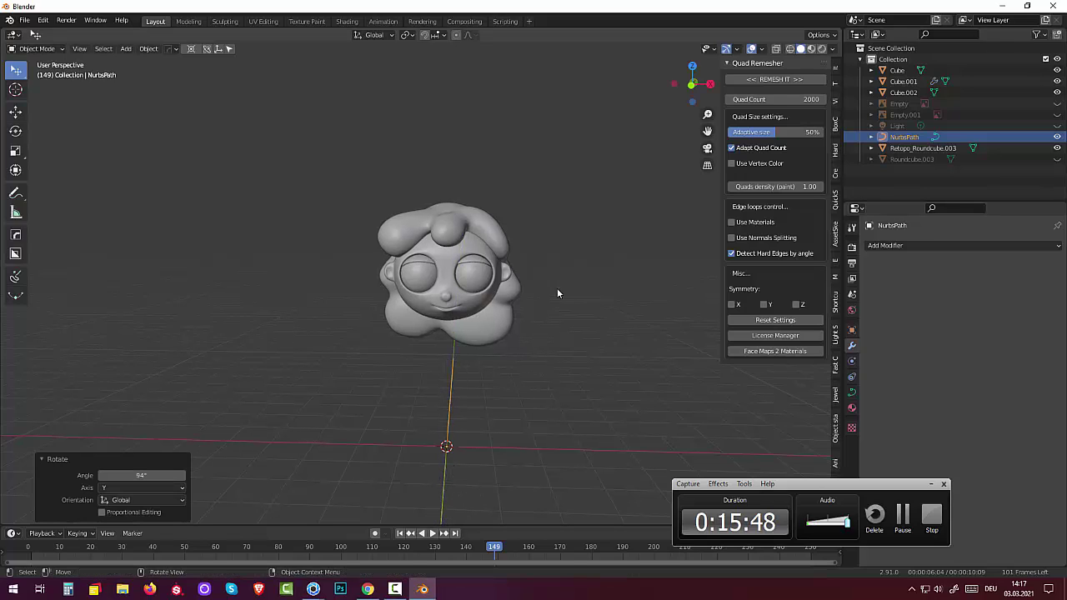
{"action": "key", "text": "s"}
{"action": "key", "text": "z"}
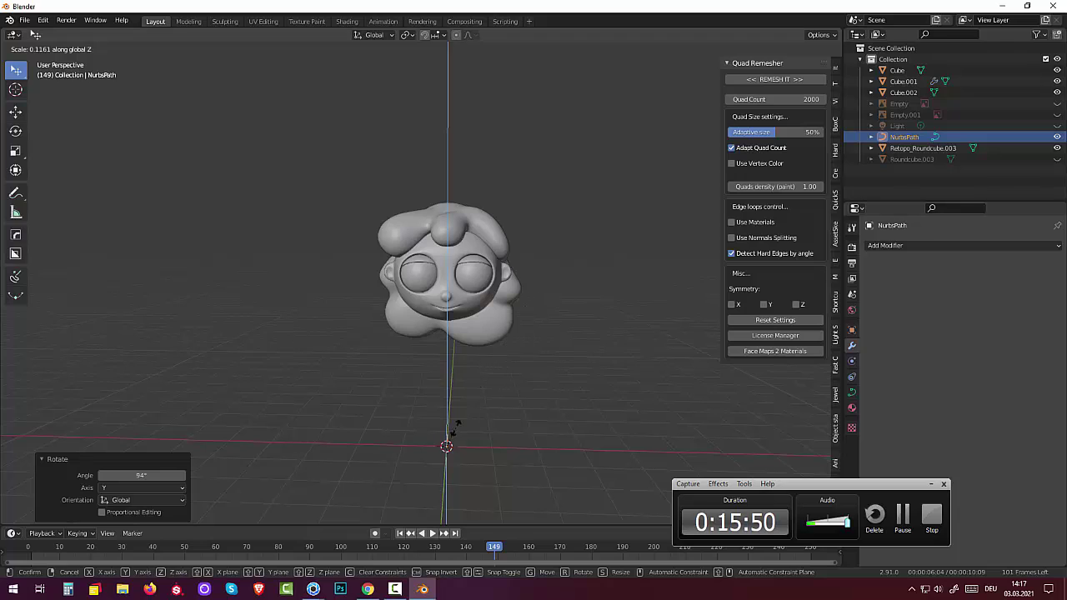
{"action": "left_click", "coordinate": [453, 433]}
{"action": "key", "text": "g"}
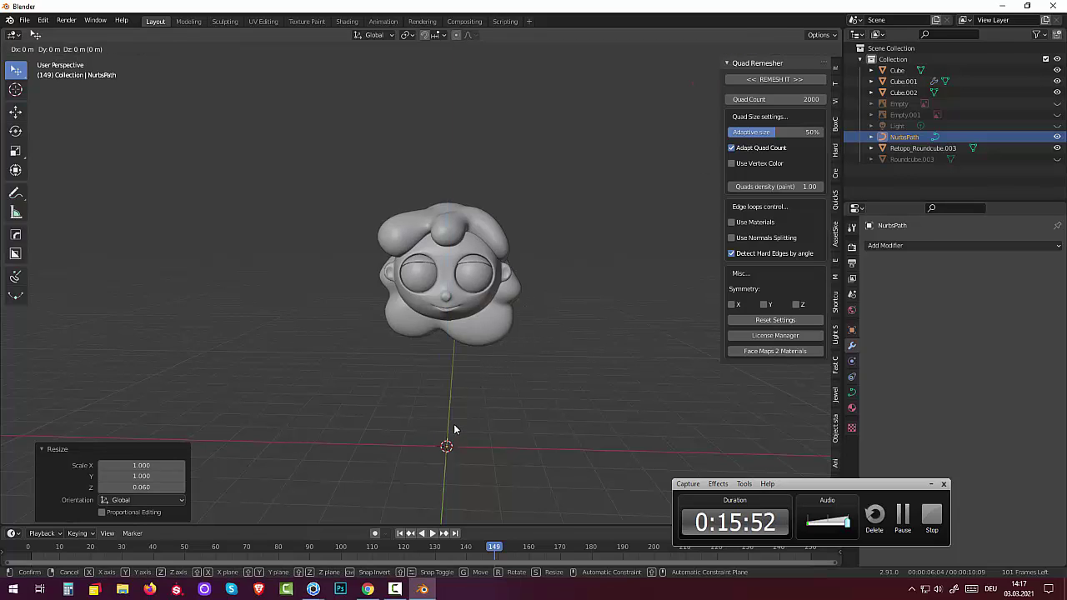
{"action": "left_click", "coordinate": [459, 353]}
{"action": "mouse_move", "coordinate": [889, 489]}
{"action": "left_mouse_down"}
{"action": "mouse_move", "coordinate": [808, 515]}
{"action": "mouse_move", "coordinate": [738, 560]}
{"action": "left_mouse_up"}
Step: Set the path's Geometry Bevel Depth to 0.06 m, making it a round tube
{"action": "left_click", "coordinate": [851, 392]}
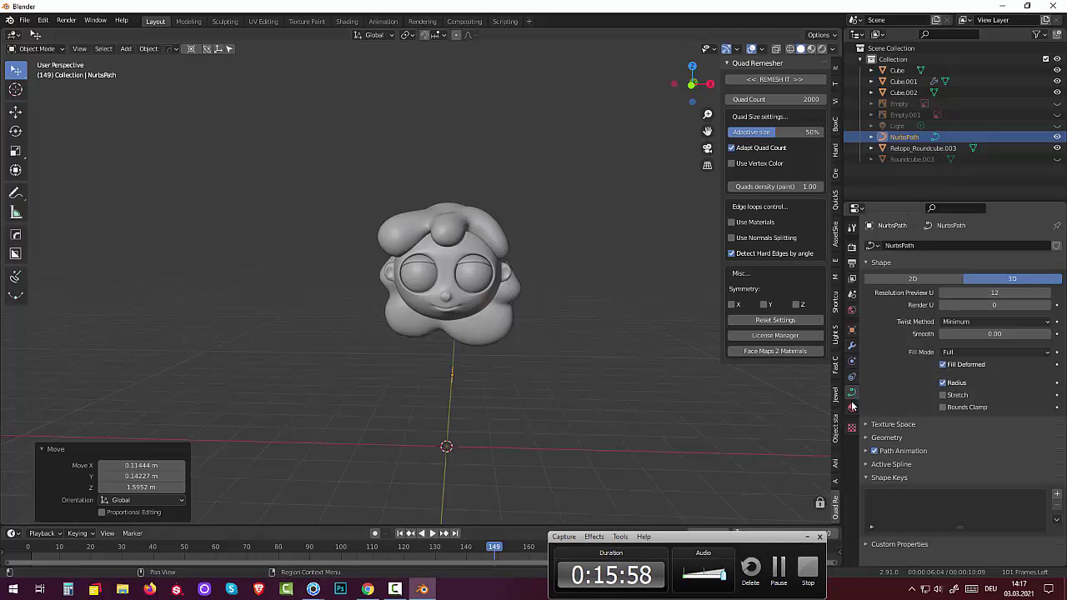
{"action": "left_click", "coordinate": [888, 439]}
{"action": "scroll", "coordinate": [909, 471], "scroll_direction": "down", "scroll_amount": 2}
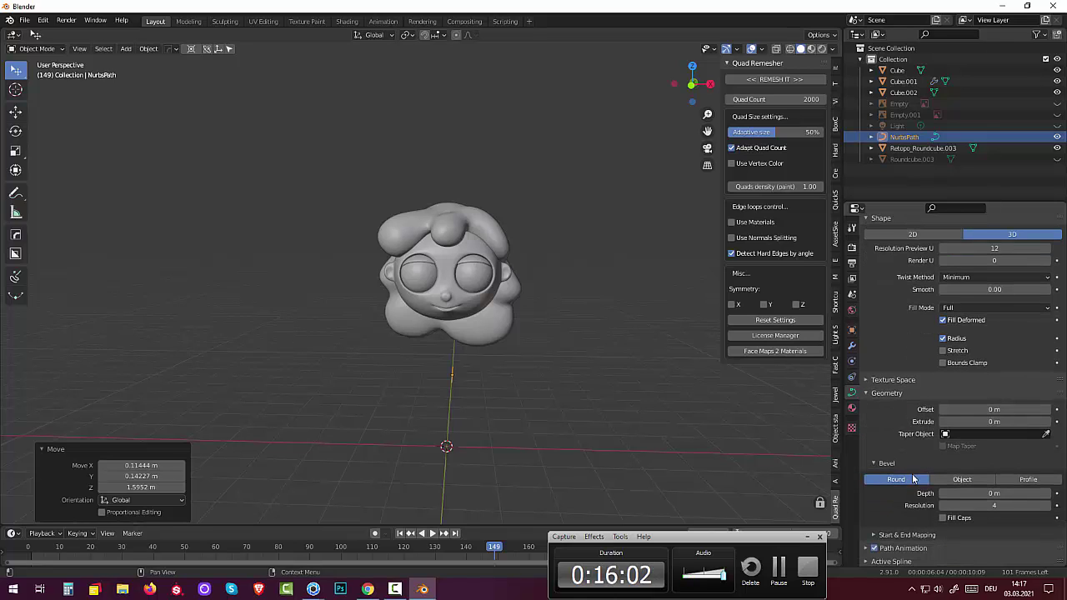
{"action": "left_click_drag", "start_coordinate": [986, 492], "coordinate": [993, 493]}
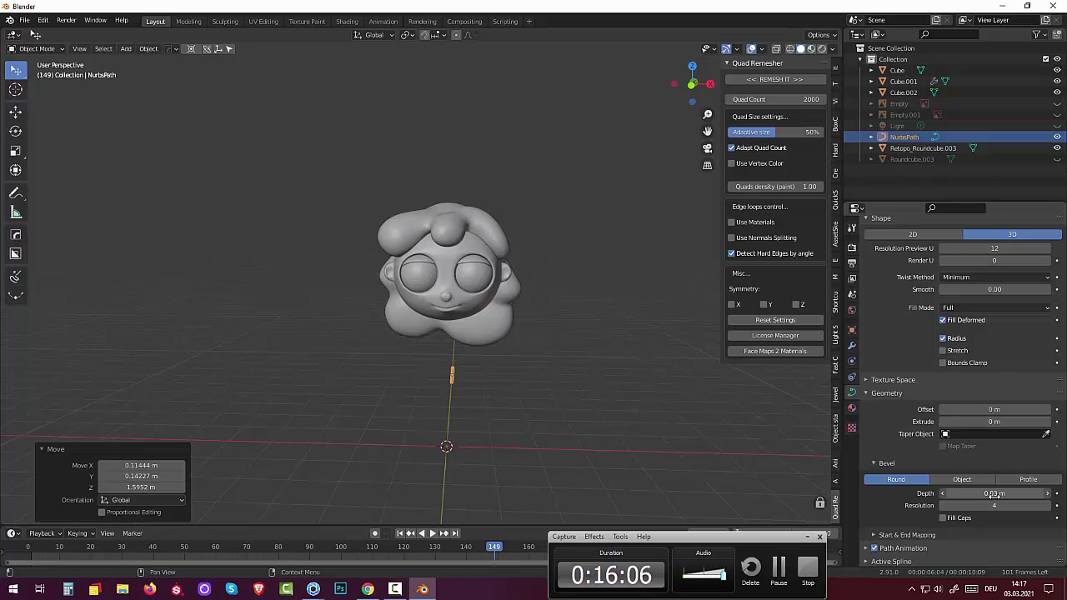
{"action": "left_click", "coordinate": [976, 497]}
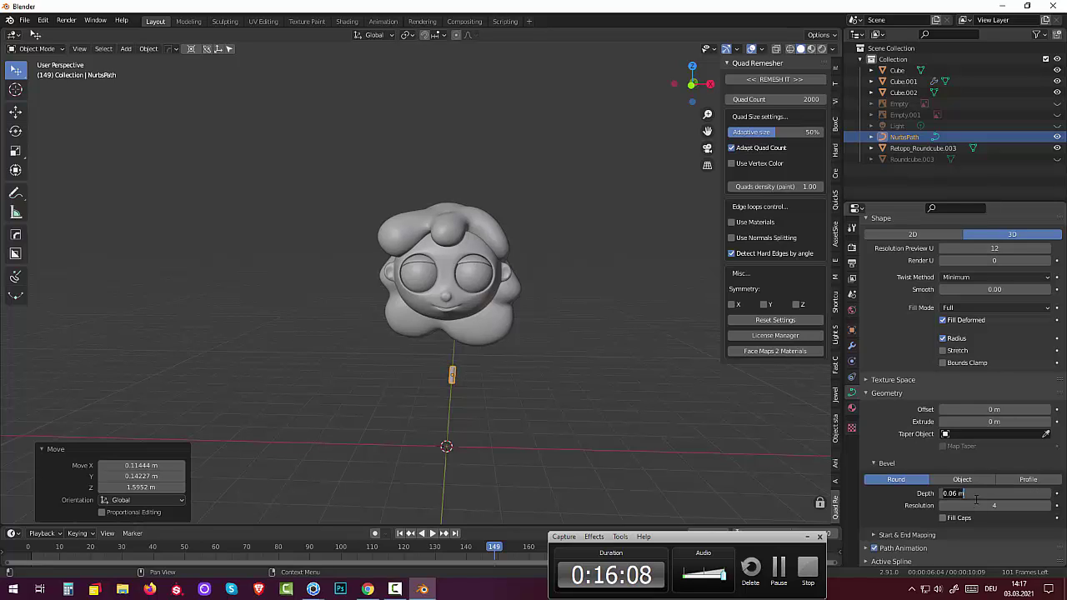
{"action": "key", "text": "Return"}
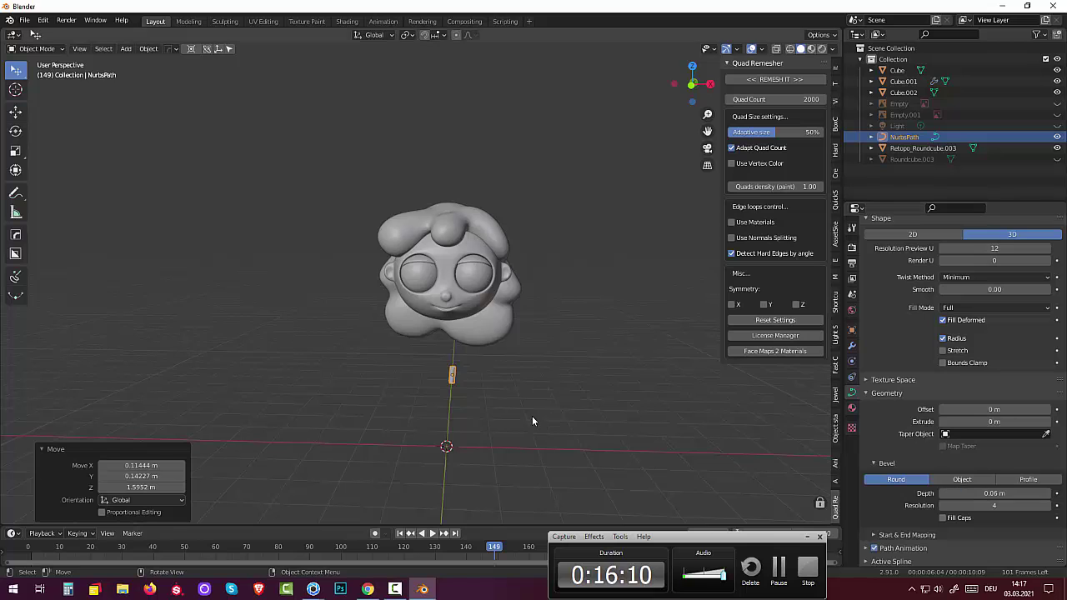
Step: Zoom in on the tube and switch it into Edit Mode
{"action": "scroll", "coordinate": [532, 416], "scroll_direction": "up", "scroll_amount": 2}
{"action": "scroll", "coordinate": [524, 414], "scroll_direction": "up", "scroll_amount": 3}
{"action": "scroll", "coordinate": [517, 442], "scroll_direction": "up", "scroll_amount": 2}
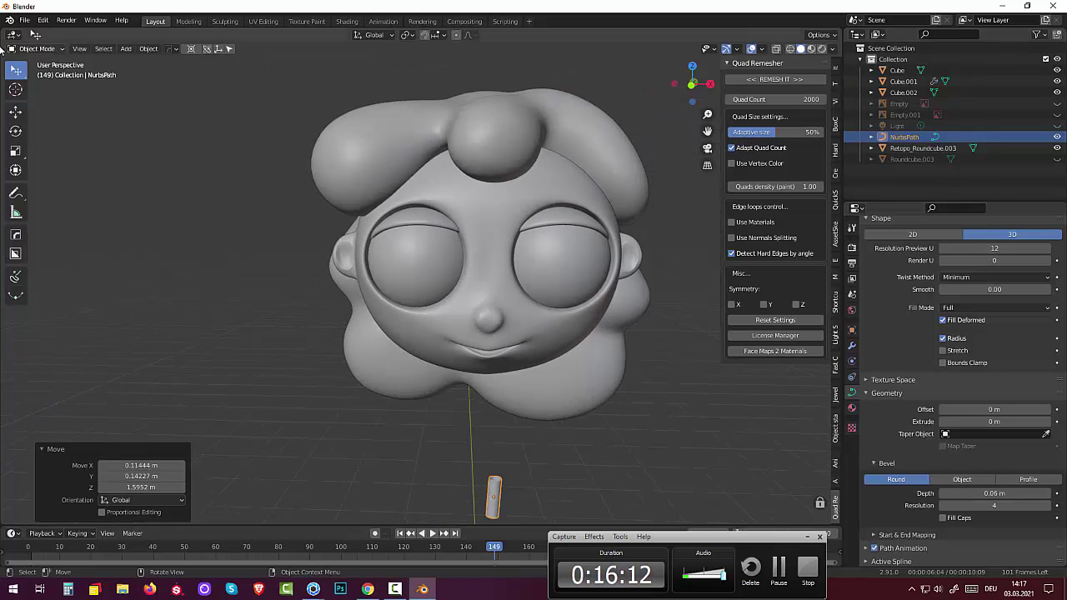
{"action": "left_click", "coordinate": [37, 48]}
{"action": "left_click", "coordinate": [32, 75]}
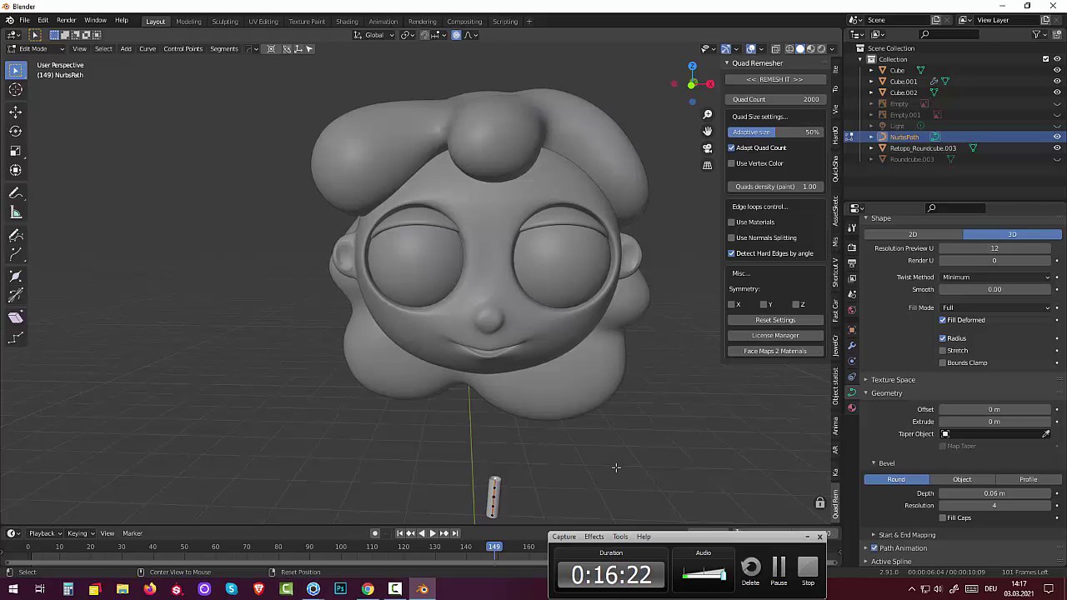
Step: Taper the tube's tip with Alt+S and raise the tip point along Z
{"action": "key", "text": "alt+s"}
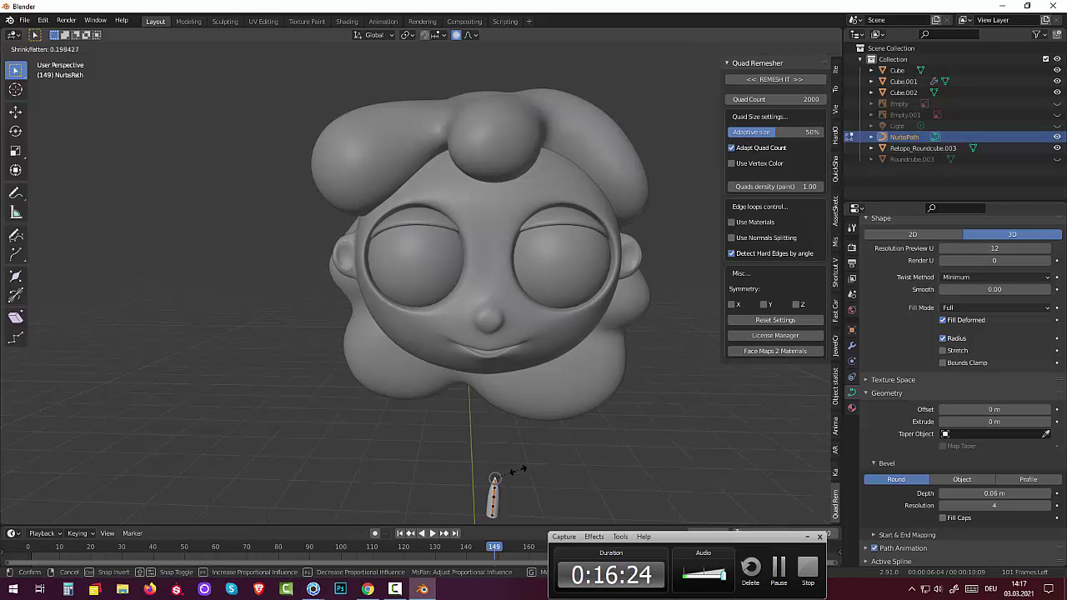
{"action": "left_click", "coordinate": [522, 470]}
{"action": "scroll", "coordinate": [519, 468], "scroll_direction": "down", "scroll_amount": 1}
{"action": "scroll", "coordinate": [518, 467], "scroll_direction": "down", "scroll_amount": 2}
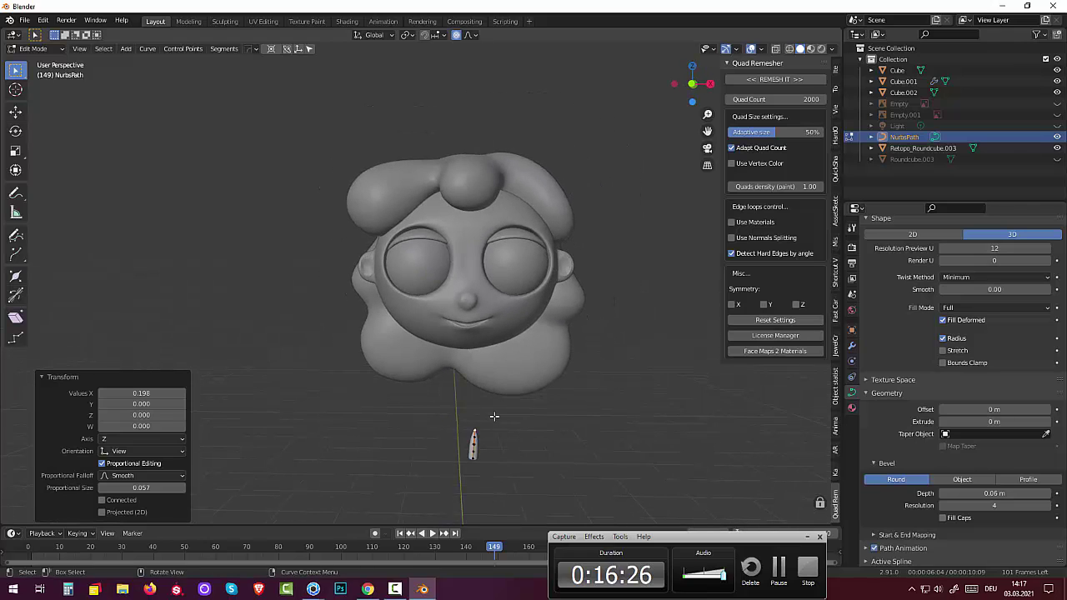
{"action": "key", "text": "g"}
{"action": "key", "text": "z"}
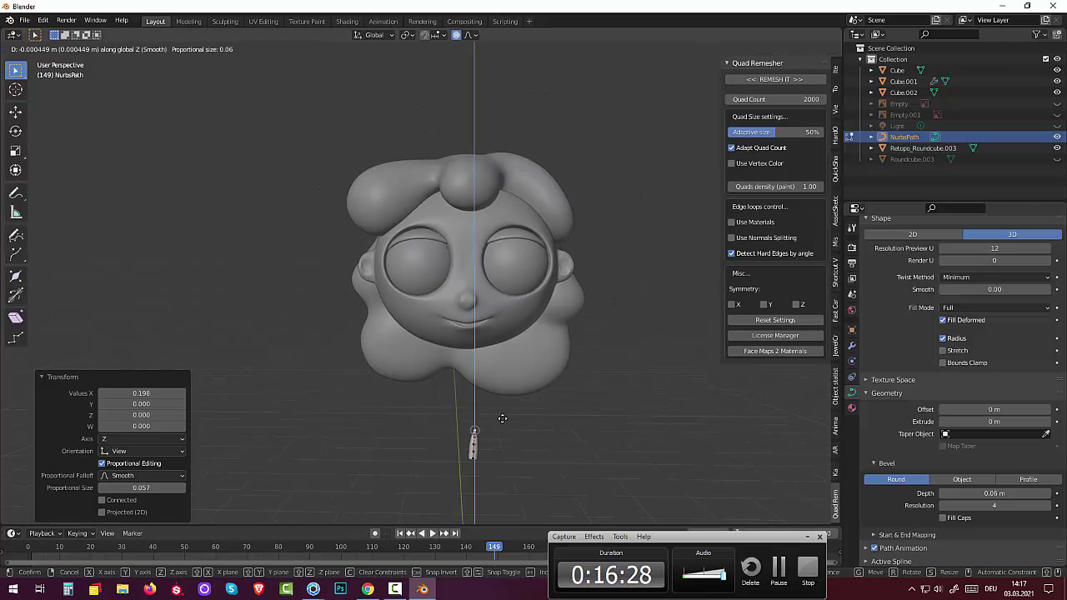
{"action": "left_click", "coordinate": [488, 396]}
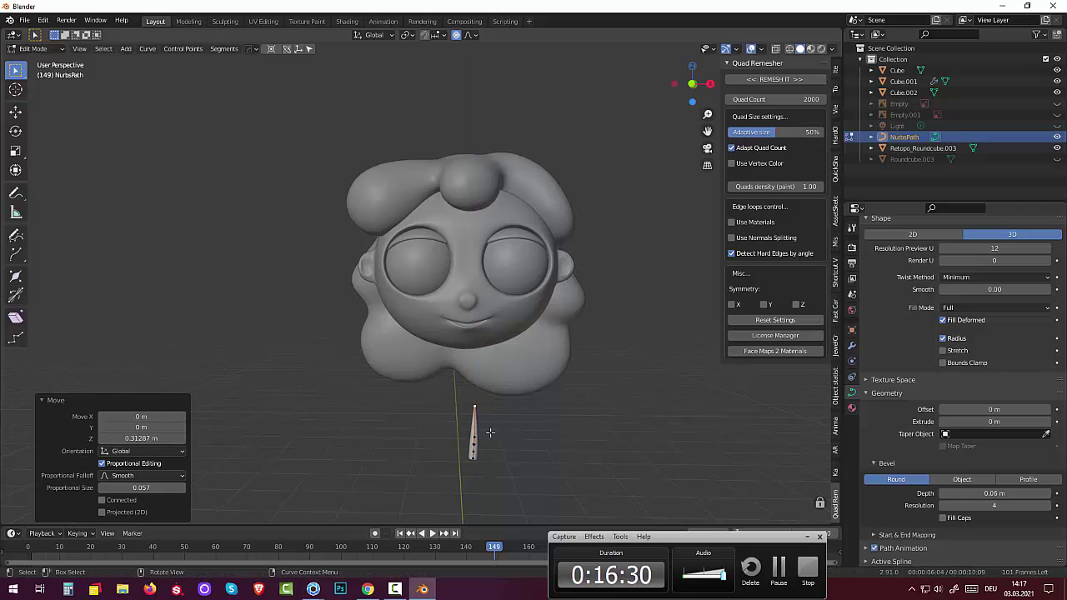
{"action": "mouse_move", "coordinate": [494, 448]}
{"action": "middle_mouse_down"}
{"action": "mouse_move", "coordinate": [487, 416]}
{"action": "mouse_move", "coordinate": [485, 425]}
{"action": "middle_mouse_up"}
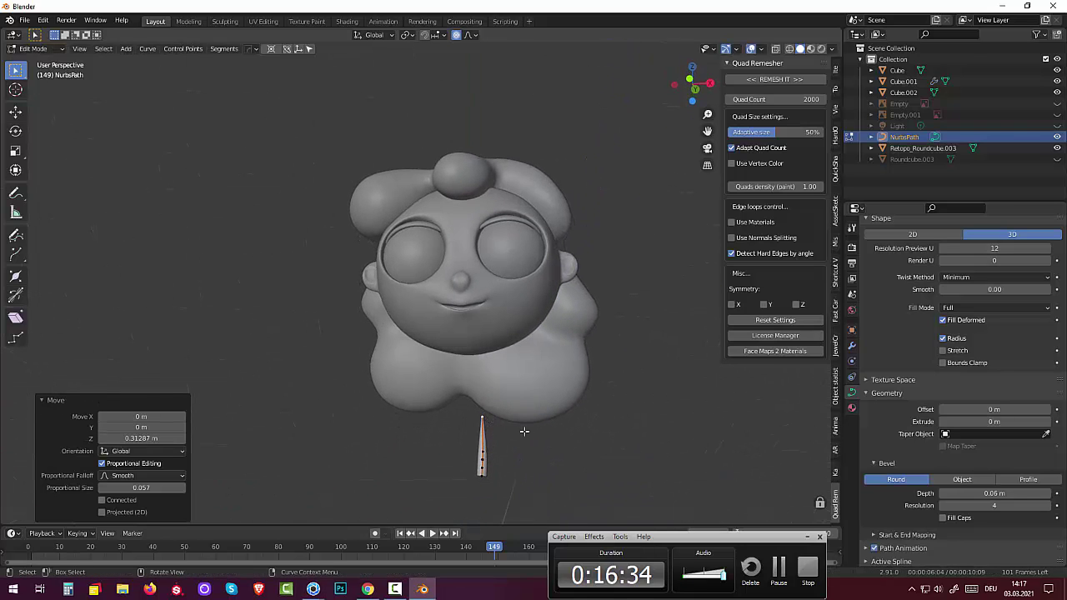
Step: Move the tip points repeatedly to bend the tube's upper end into a gentle hook
{"action": "key", "text": "g"}
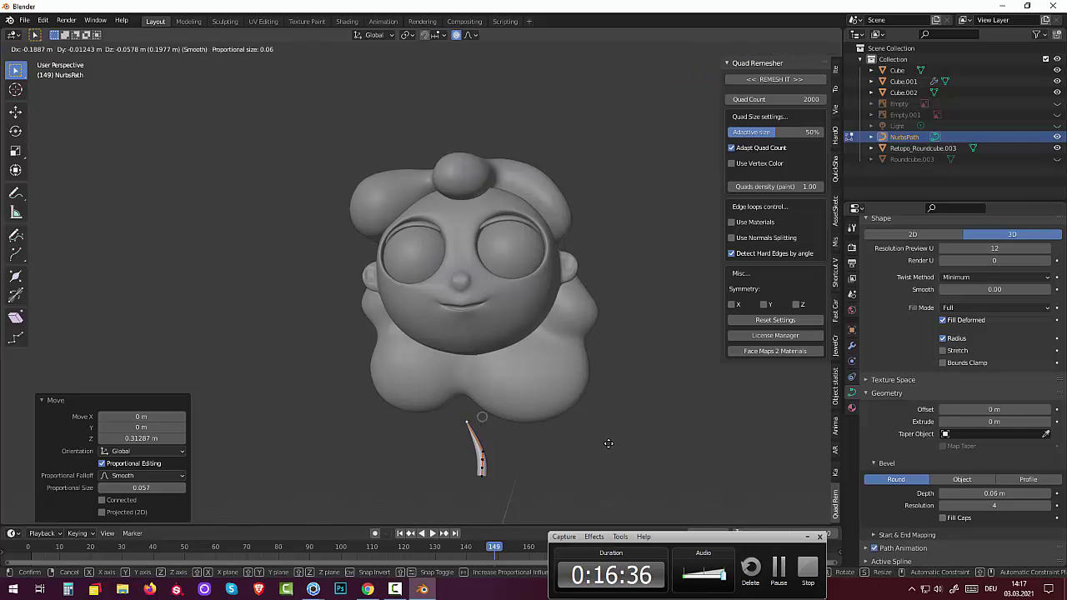
{"action": "left_click", "coordinate": [613, 440]}
{"action": "left_click", "coordinate": [578, 450]}
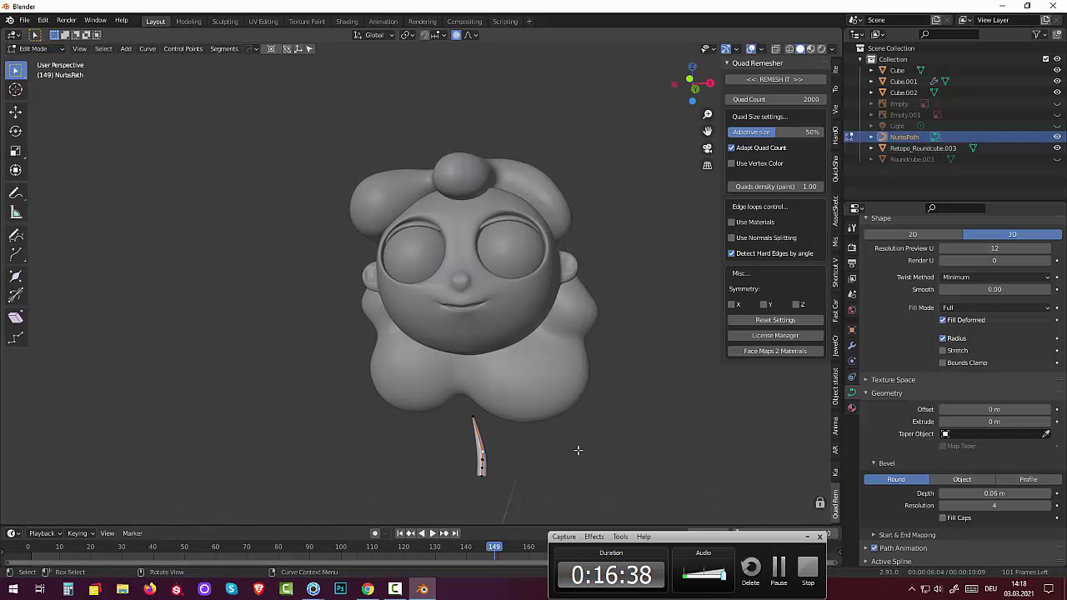
{"action": "key", "text": "g"}
{"action": "left_click", "coordinate": [575, 432]}
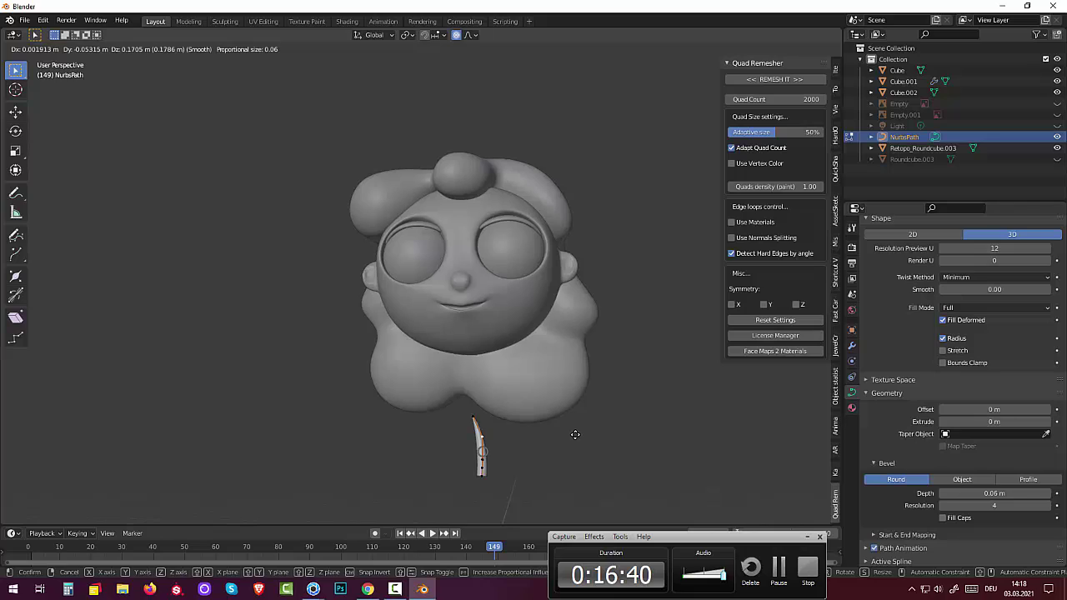
{"action": "left_click", "coordinate": [472, 420]}
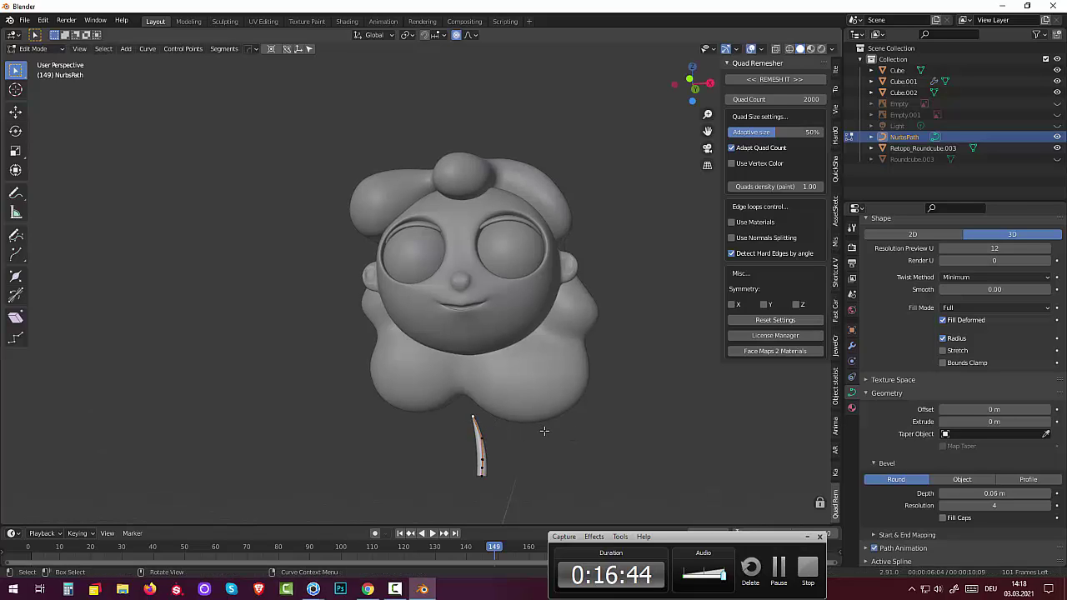
{"action": "key", "text": "g"}
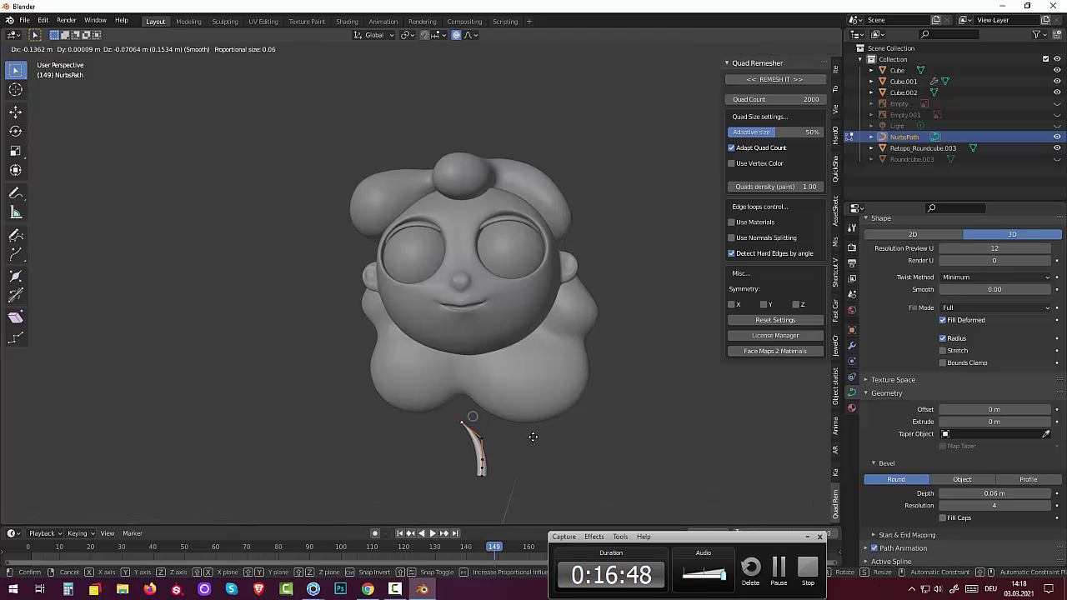
{"action": "left_click", "coordinate": [533, 436]}
{"action": "mouse_move", "coordinate": [545, 455]}
{"action": "middle_mouse_down"}
{"action": "mouse_move", "coordinate": [622, 467]}
{"action": "mouse_move", "coordinate": [529, 470]}
{"action": "middle_mouse_up"}
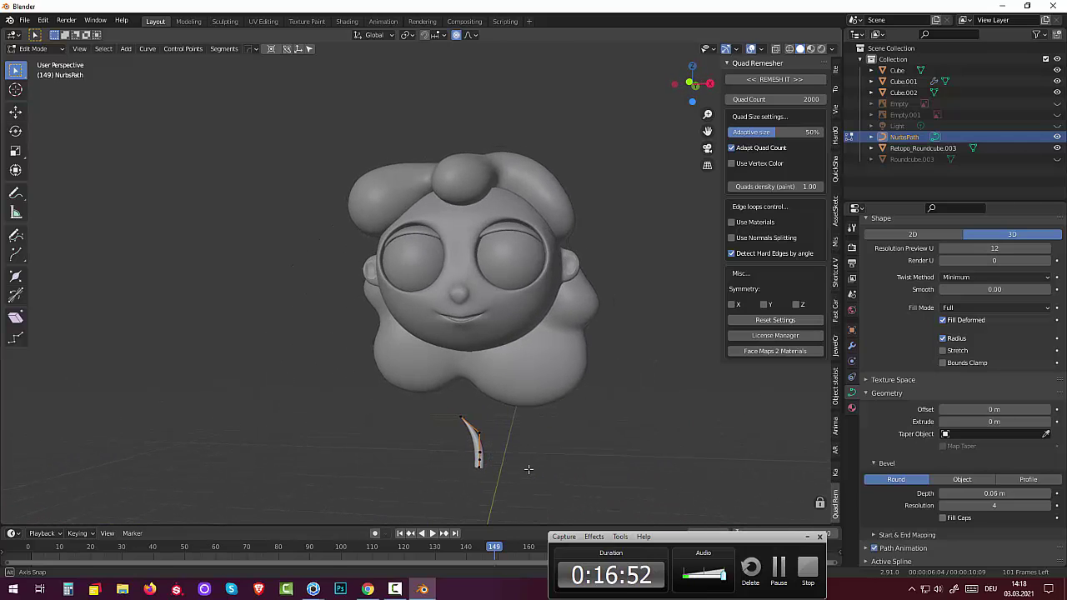
{"action": "left_click", "coordinate": [25, 50]}
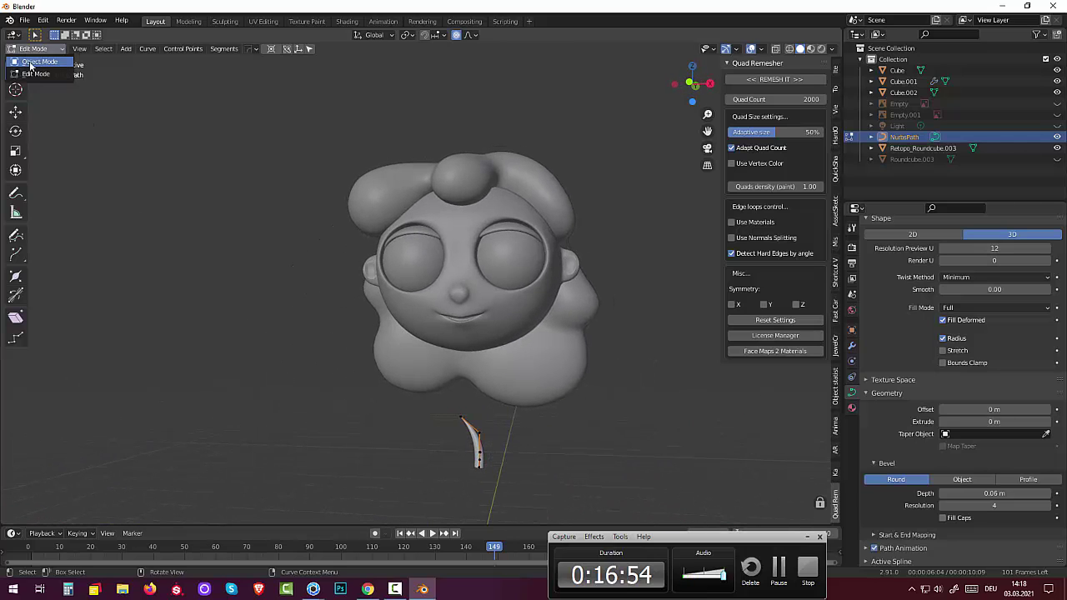
Step: In Object Mode, move the lash curve up against the face near the left eye
{"action": "left_click", "coordinate": [32, 62]}
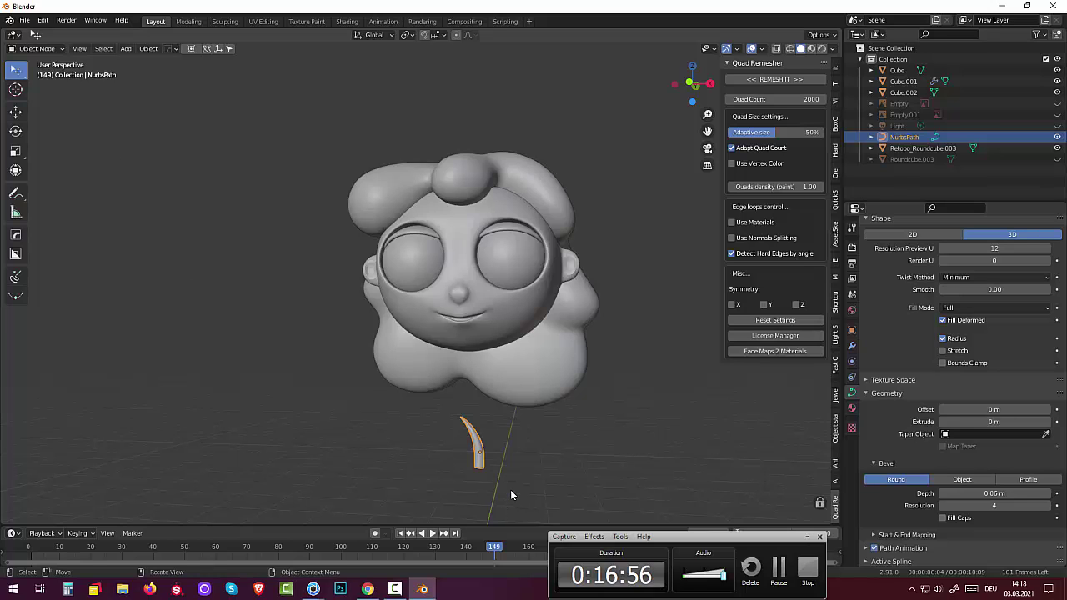
{"action": "key", "text": "g"}
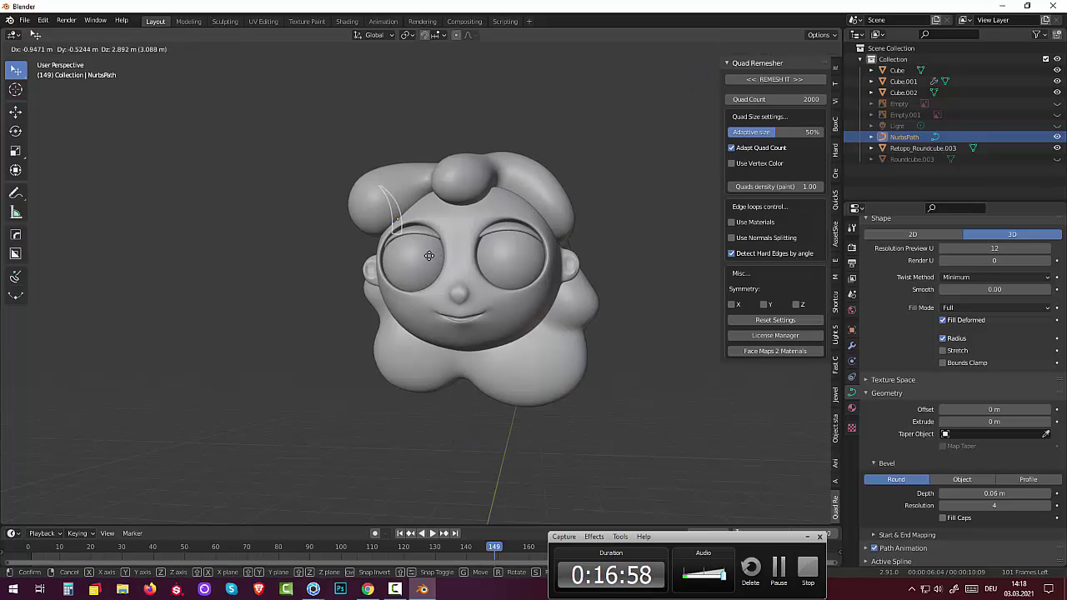
{"action": "left_click", "coordinate": [429, 255]}
{"action": "middle_click_drag", "start_coordinate": [429, 255], "coordinate": [569, 281]}
{"action": "key", "text": "g"}
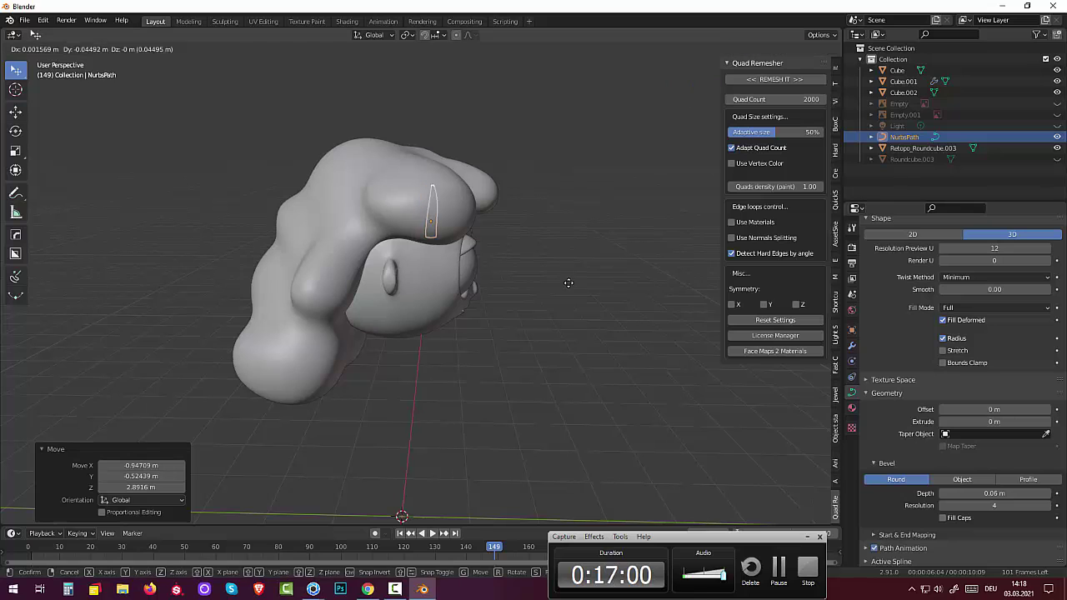
{"action": "left_click", "coordinate": [609, 282]}
{"action": "middle_click_drag", "start_coordinate": [609, 283], "coordinate": [458, 294]}
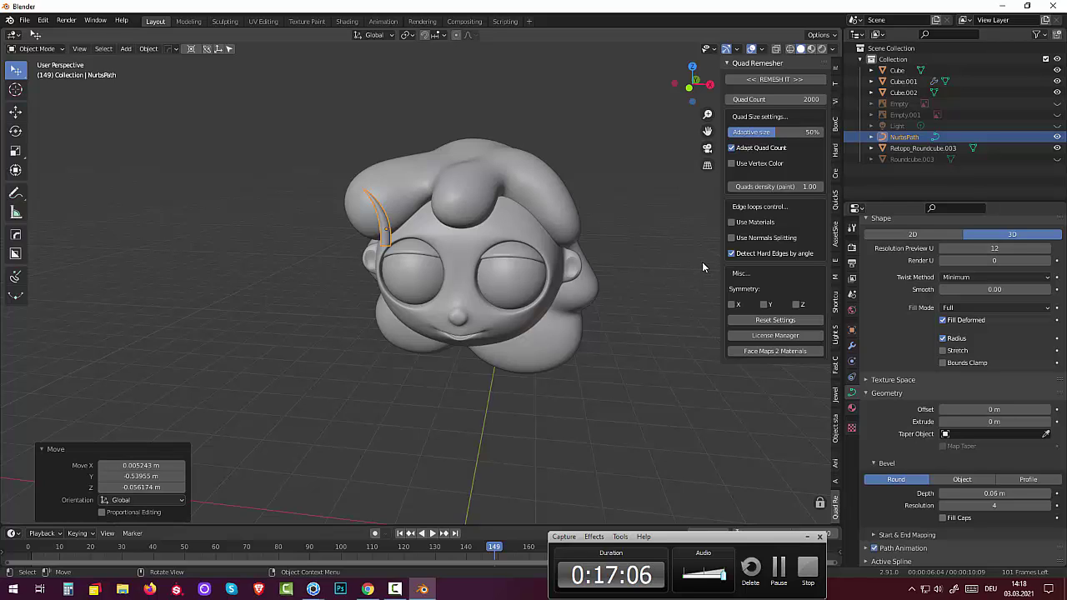
Step: Scale the lash to 0.447, check side and front views, and lower it onto the eyelid
{"action": "key", "text": "s"}
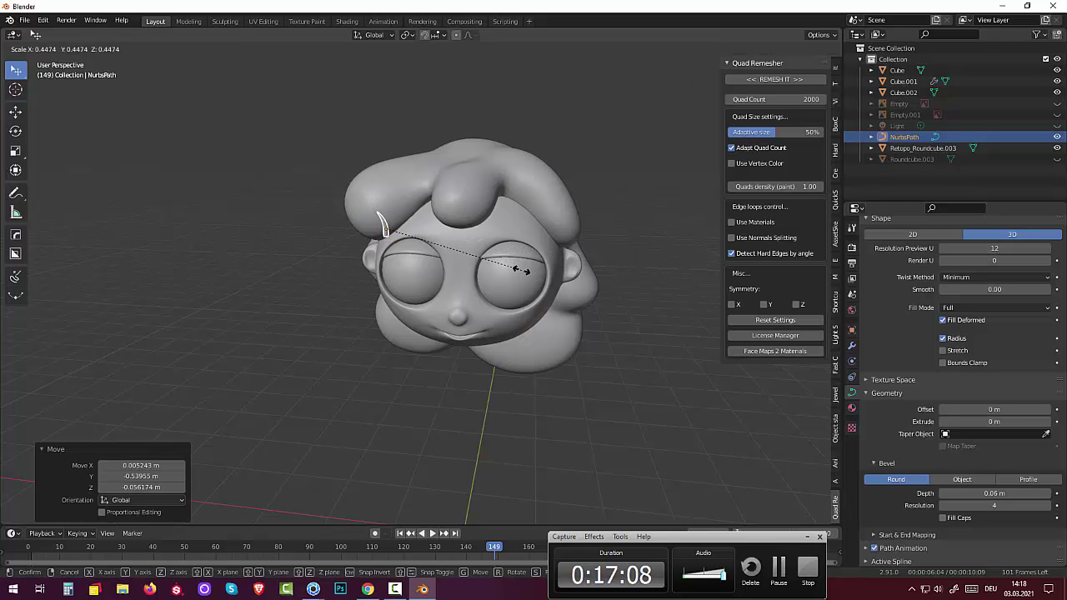
{"action": "left_click", "coordinate": [520, 269]}
{"action": "middle_click_drag", "start_coordinate": [521, 268], "coordinate": [523, 225]}
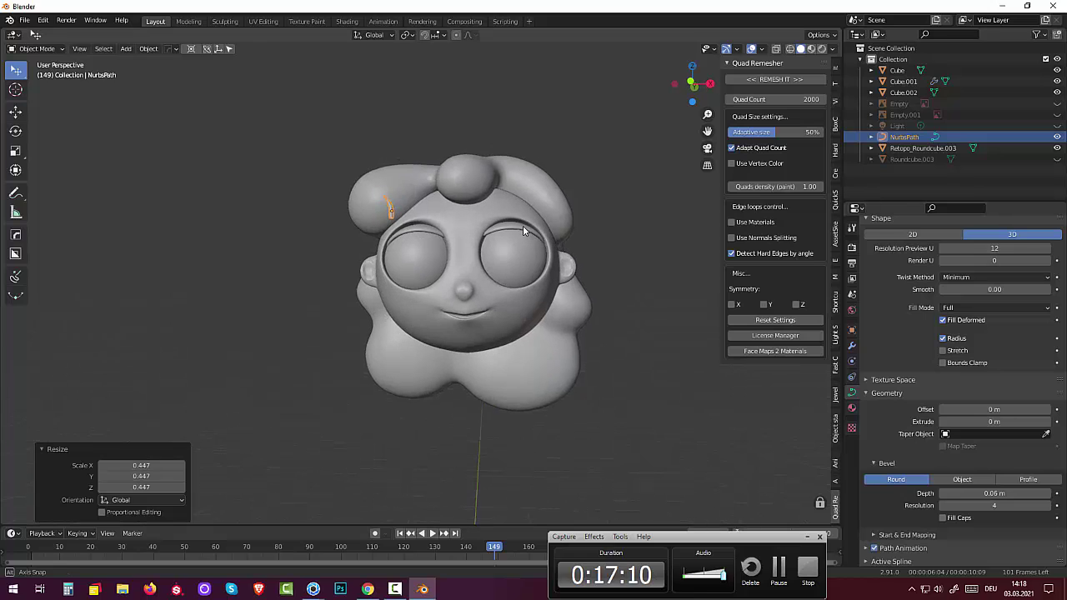
{"action": "key", "text": "KP_3"}
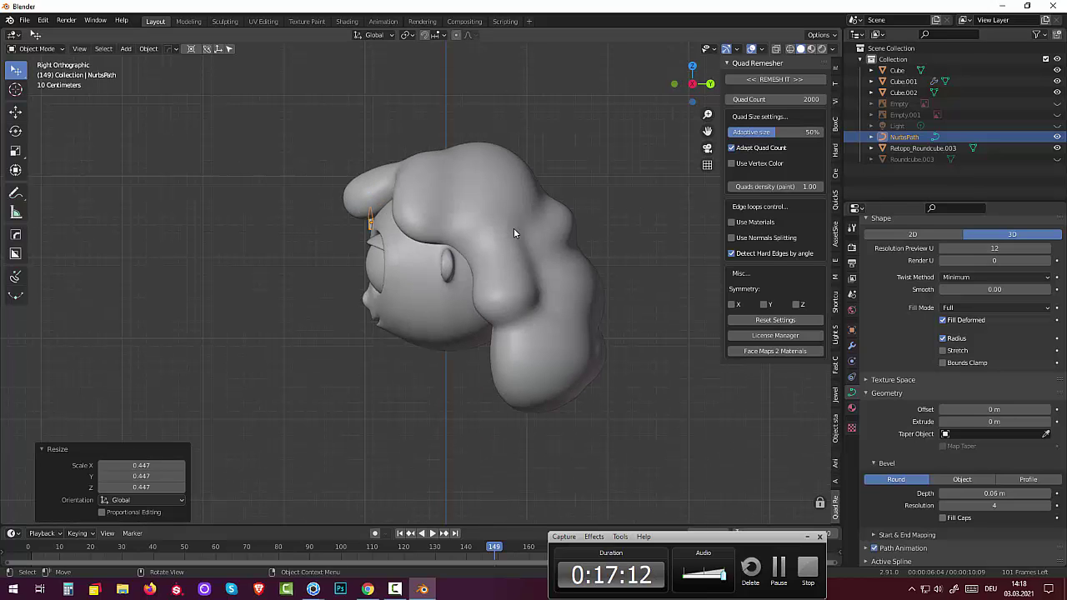
{"action": "key", "text": "KP_1"}
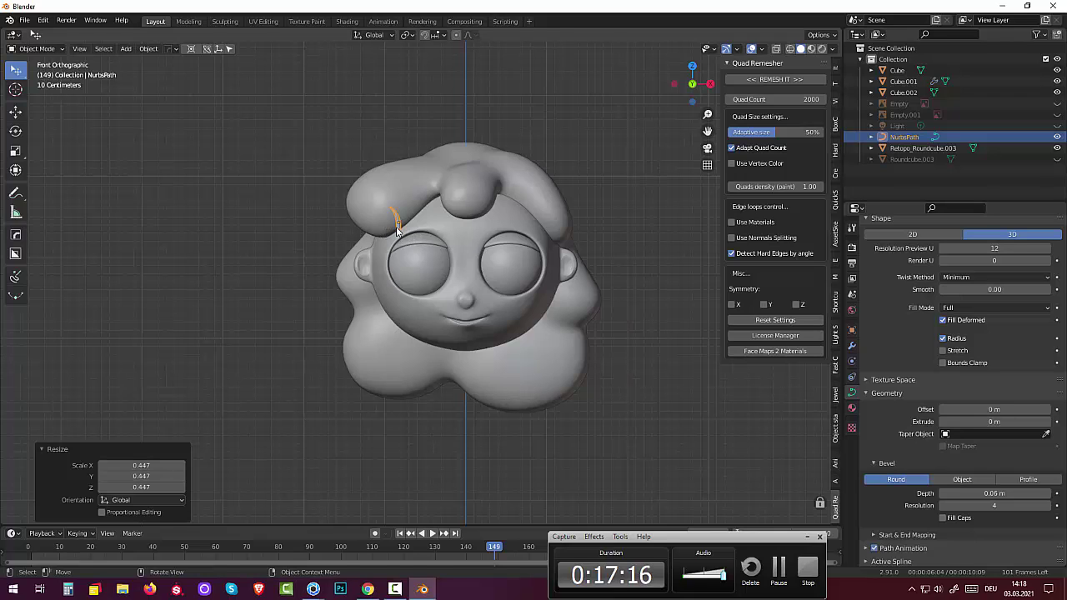
{"action": "key", "text": "g"}
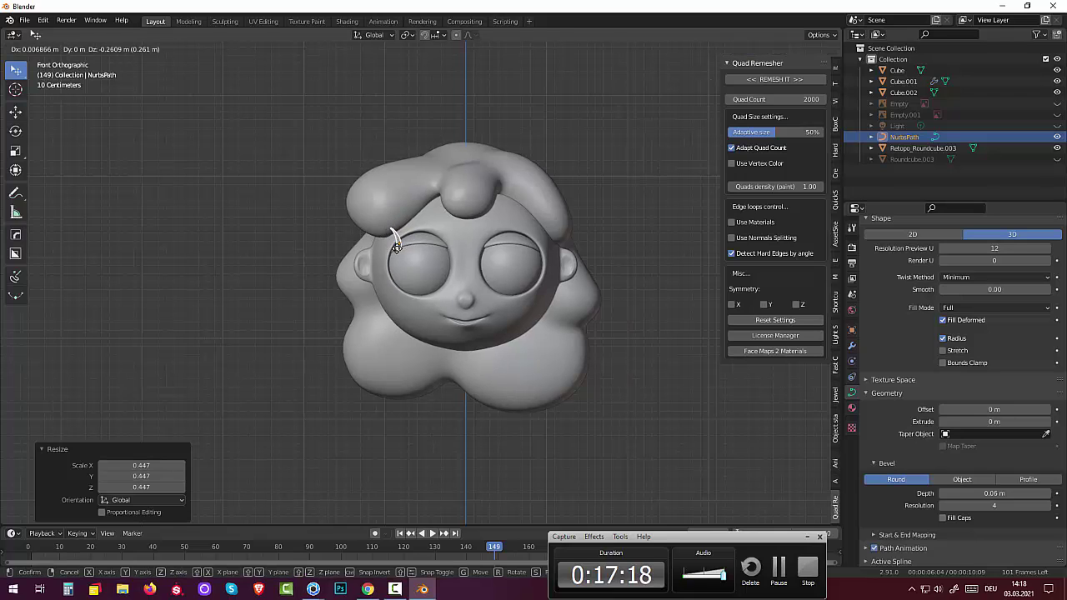
{"action": "left_click", "coordinate": [396, 247]}
{"action": "mouse_move", "coordinate": [397, 247]}
{"action": "middle_mouse_down"}
{"action": "mouse_move", "coordinate": [376, 273]}
{"action": "mouse_move", "coordinate": [374, 250]}
{"action": "middle_mouse_up"}
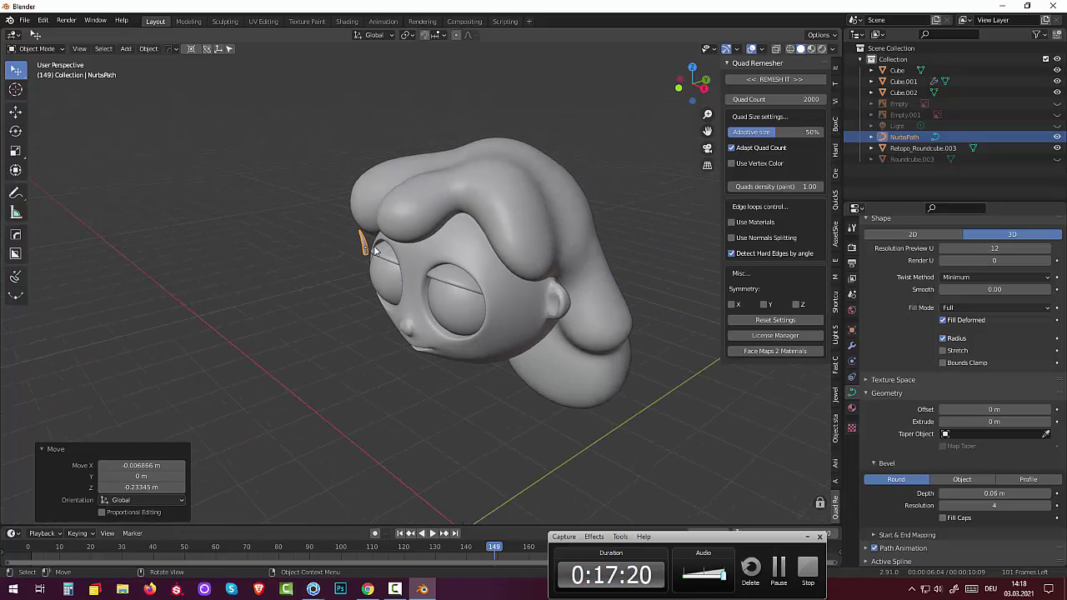
Step: Set the lash curve's origin to its geometry and rotate it
{"action": "left_click", "coordinate": [158, 48]}
{"action": "mouse_move", "coordinate": [166, 73]}
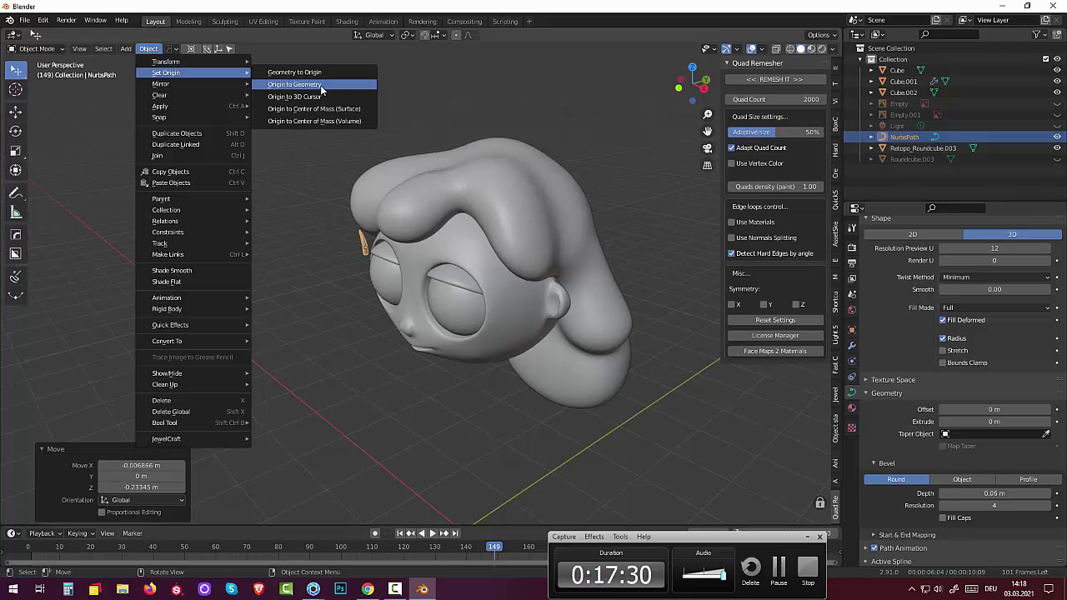
{"action": "left_click", "coordinate": [321, 85]}
{"action": "key", "text": "r"}
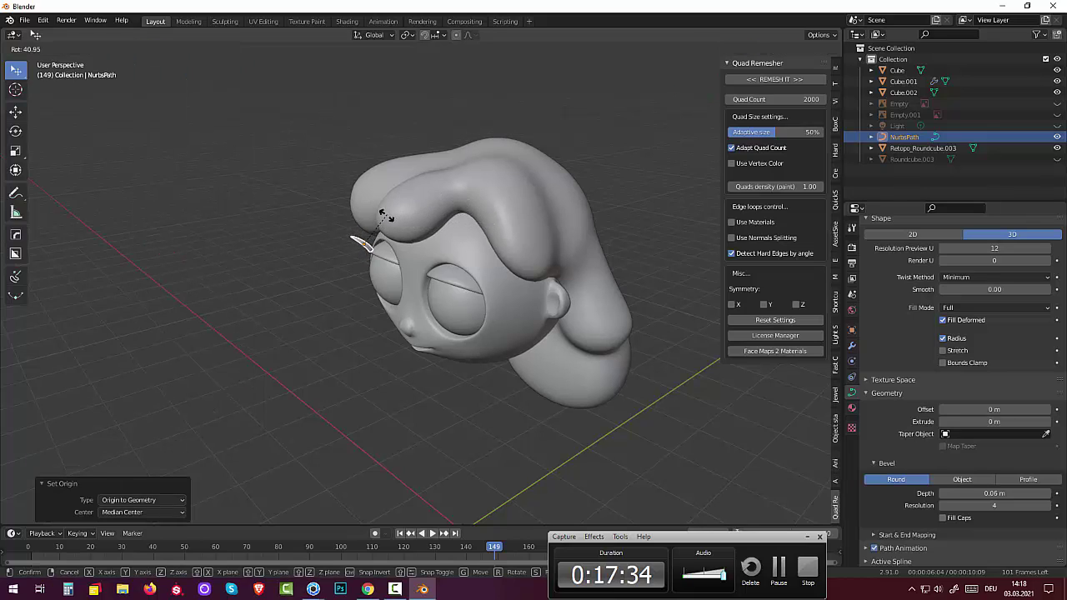
{"action": "left_click", "coordinate": [383, 218]}
{"action": "middle_click_drag", "start_coordinate": [383, 218], "coordinate": [510, 160]}
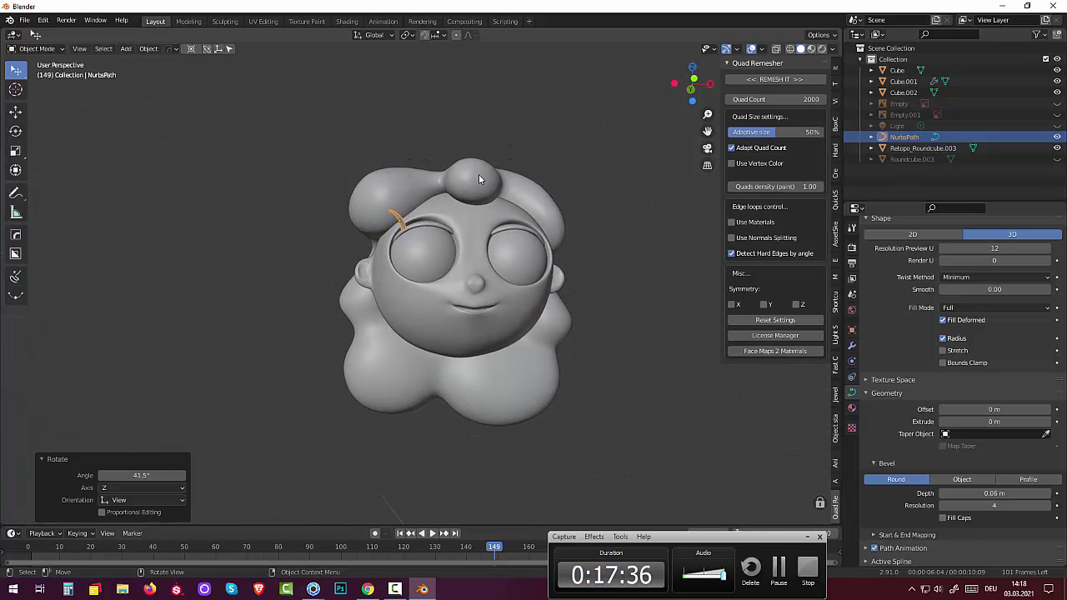
{"action": "scroll", "coordinate": [478, 173], "scroll_direction": "up", "scroll_amount": 3}
Step: Rotate the lash 22.2°, scale it to 0.837, and nudge it into position
{"action": "key", "text": "r"}
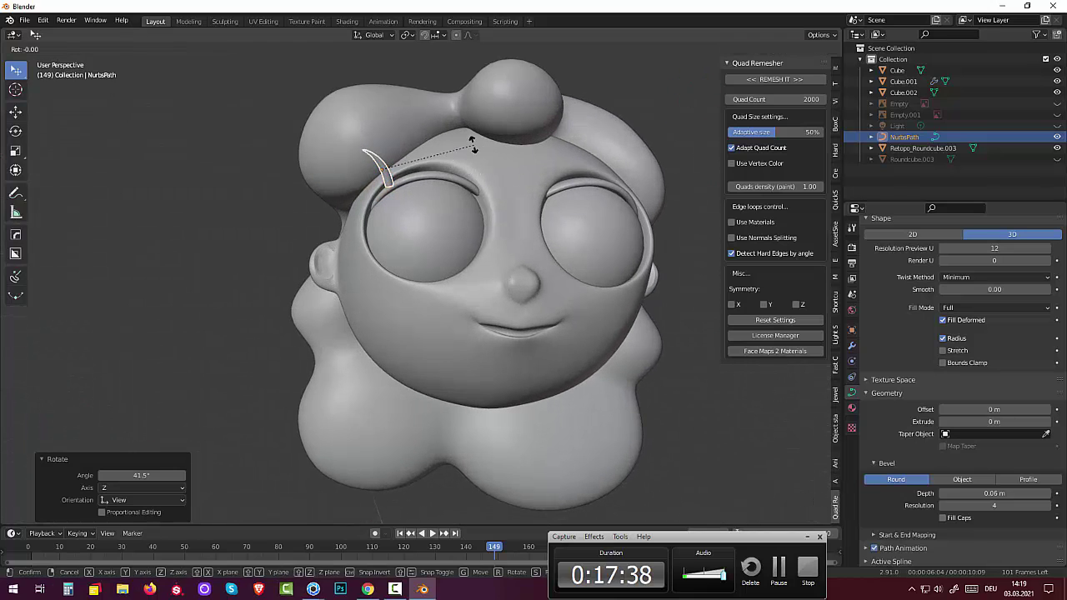
{"action": "left_click", "coordinate": [427, 134]}
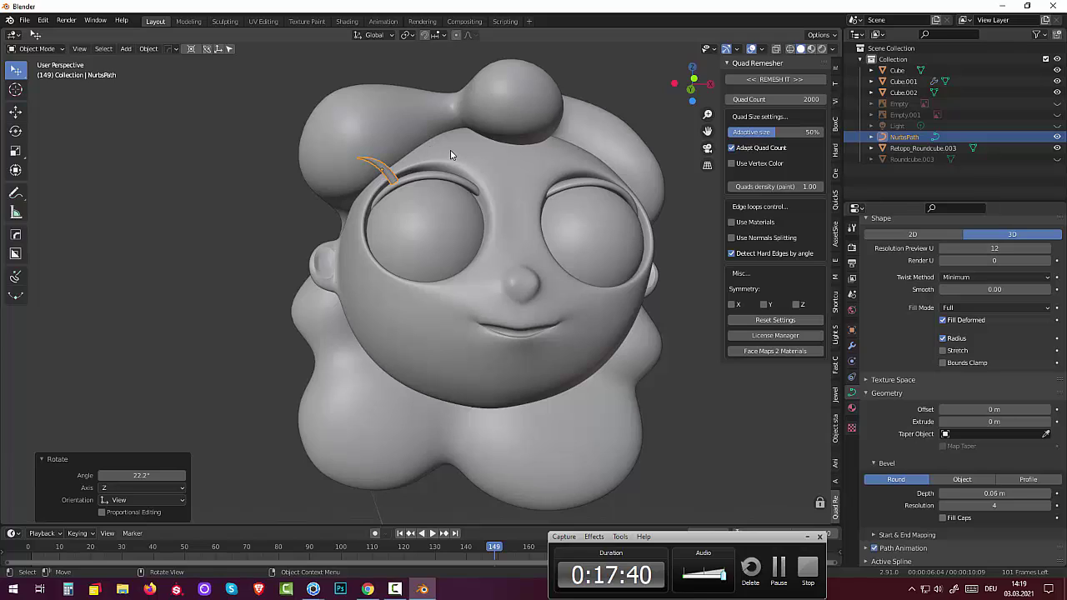
{"action": "key", "text": "s"}
{"action": "left_click", "coordinate": [426, 167]}
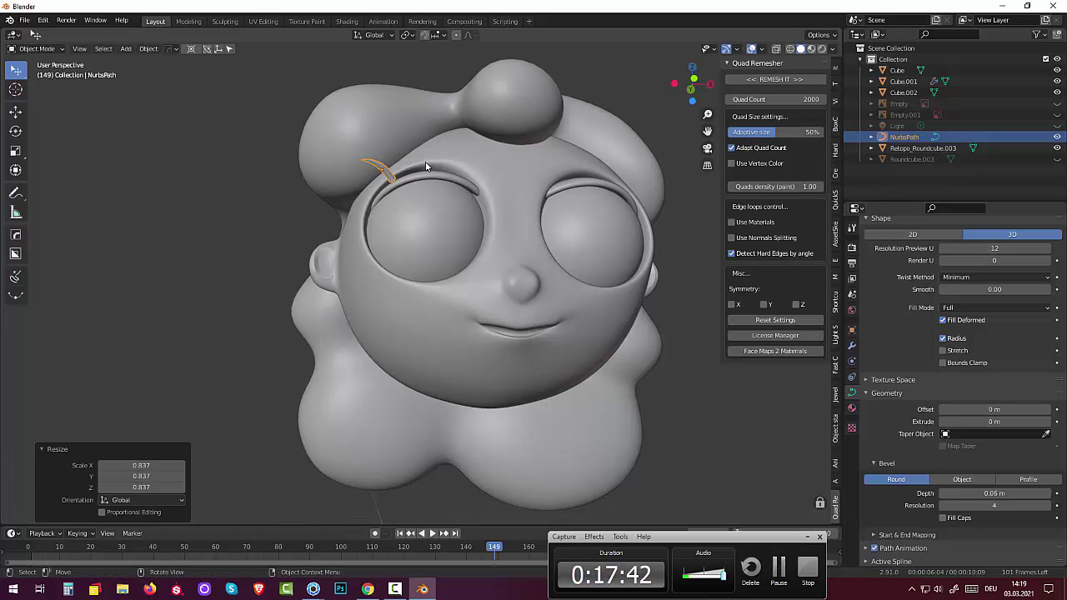
{"action": "key", "text": "g"}
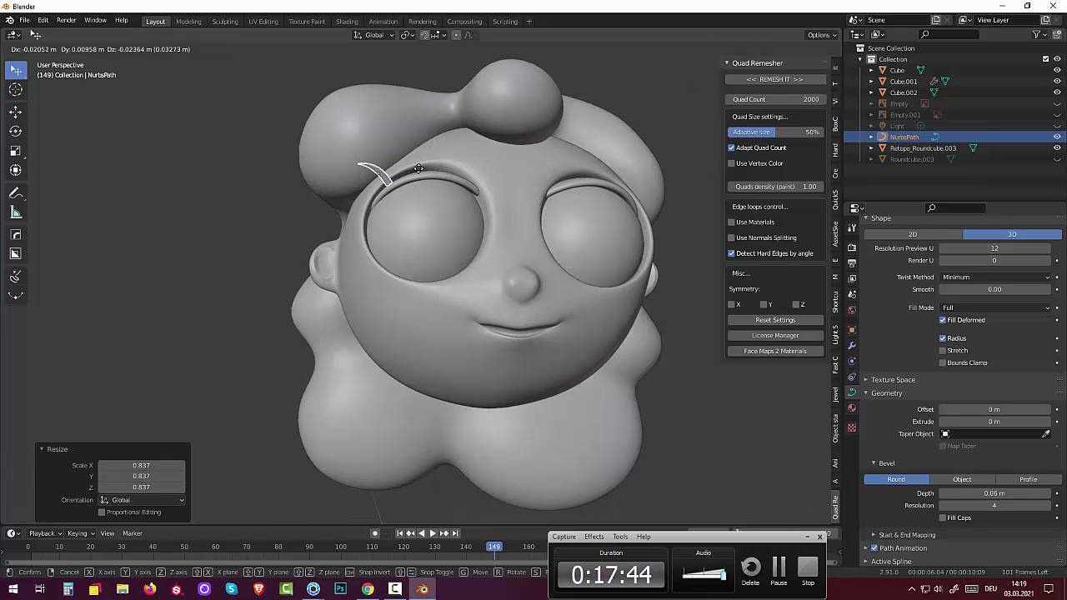
{"action": "left_click", "coordinate": [423, 182]}
{"action": "mouse_move", "coordinate": [423, 183]}
{"action": "middle_mouse_down"}
{"action": "mouse_move", "coordinate": [388, 245]}
{"action": "mouse_move", "coordinate": [326, 226]}
{"action": "middle_mouse_up"}
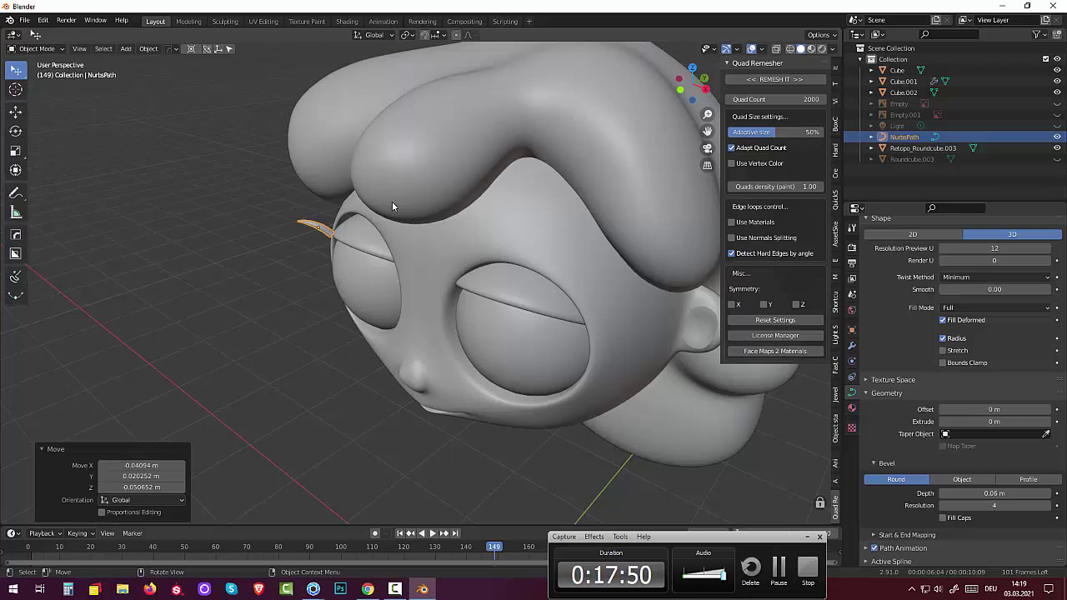
{"action": "mouse_move", "coordinate": [391, 201]}
{"action": "middle_mouse_down"}
{"action": "mouse_move", "coordinate": [528, 178]}
{"action": "mouse_move", "coordinate": [446, 182]}
{"action": "middle_mouse_up"}
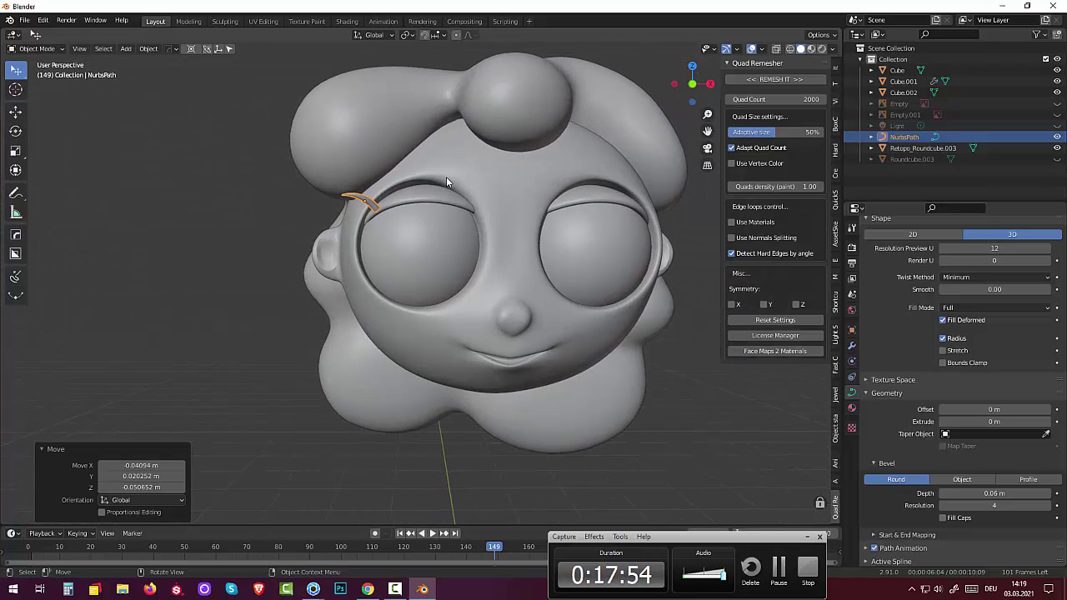
Step: Rotate the lash 76.7° about the Y axis so it stands upright
{"action": "key", "text": "r"}
{"action": "key", "text": "z"}
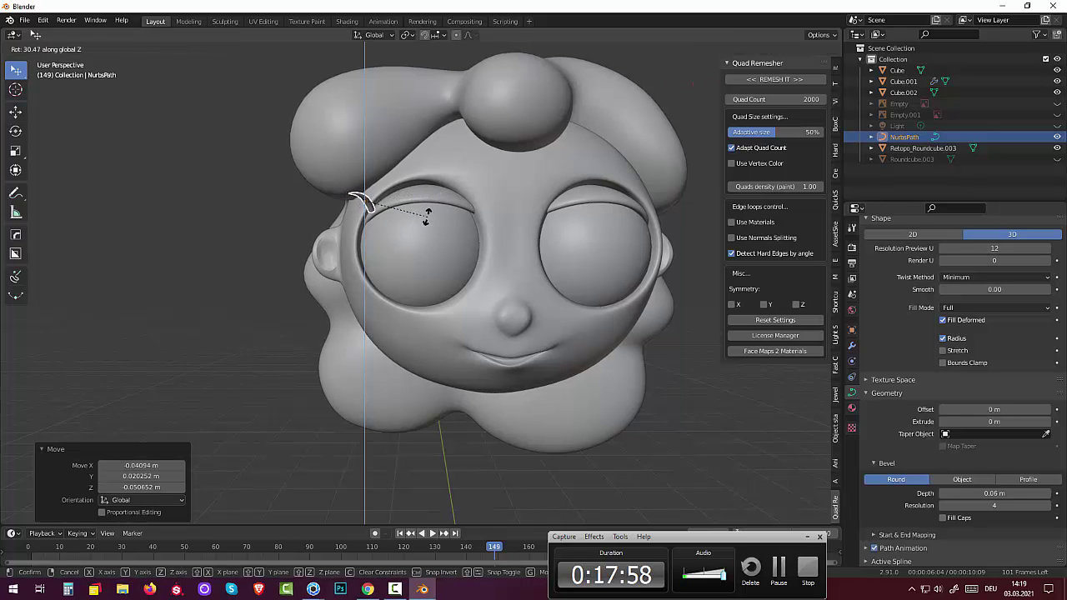
{"action": "key", "text": "y"}
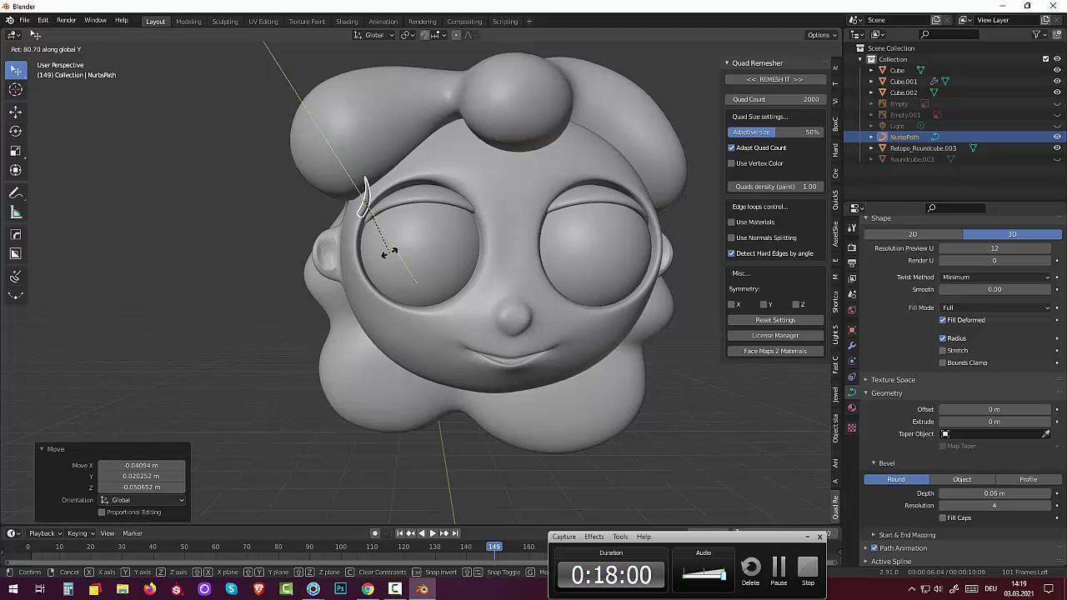
{"action": "left_click", "coordinate": [393, 254]}
{"action": "mouse_move", "coordinate": [393, 254]}
{"action": "middle_mouse_down"}
{"action": "mouse_move", "coordinate": [520, 212]}
{"action": "mouse_move", "coordinate": [495, 213]}
{"action": "middle_mouse_up"}
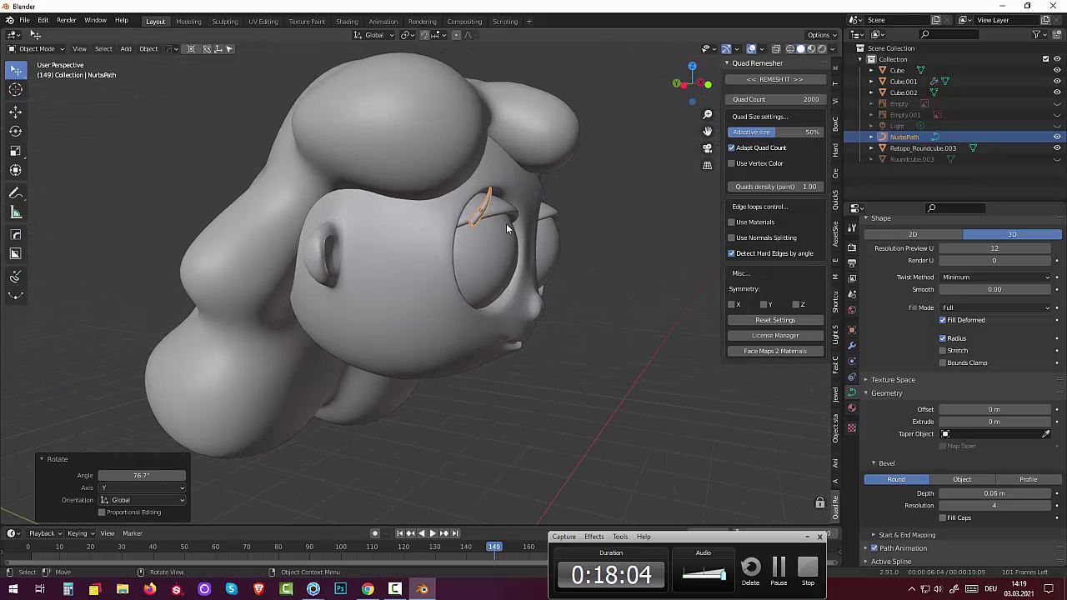
Step: Rotate the lash strand -118° about Z and 58.8° about X
{"action": "key", "text": "r"}
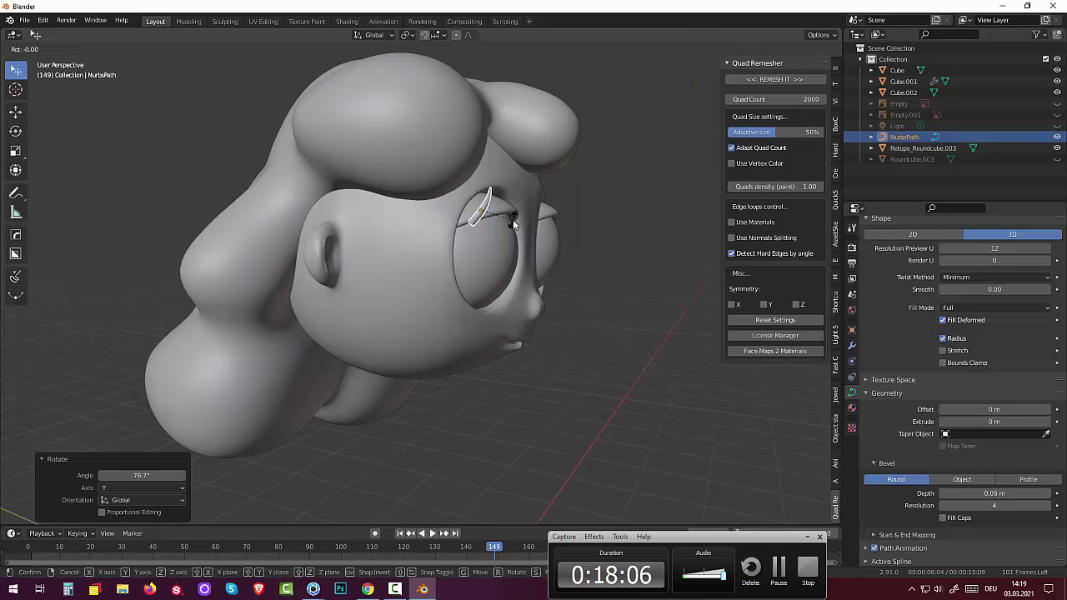
{"action": "key", "text": "z"}
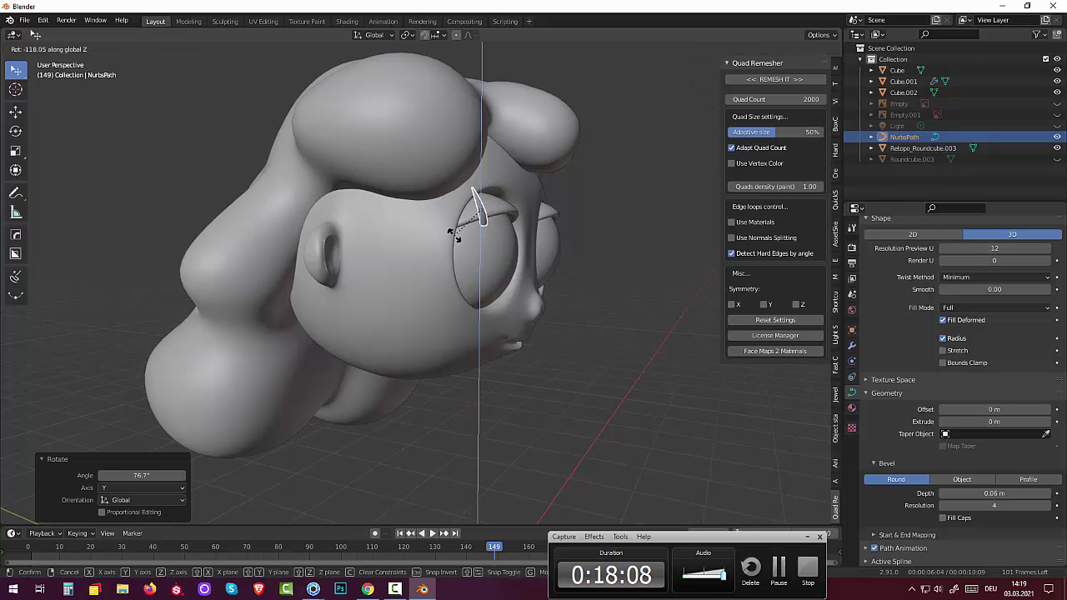
{"action": "left_click", "coordinate": [447, 235]}
{"action": "mouse_move", "coordinate": [450, 233]}
{"action": "middle_mouse_down"}
{"action": "mouse_move", "coordinate": [336, 221]}
{"action": "mouse_move", "coordinate": [336, 201]}
{"action": "middle_mouse_up"}
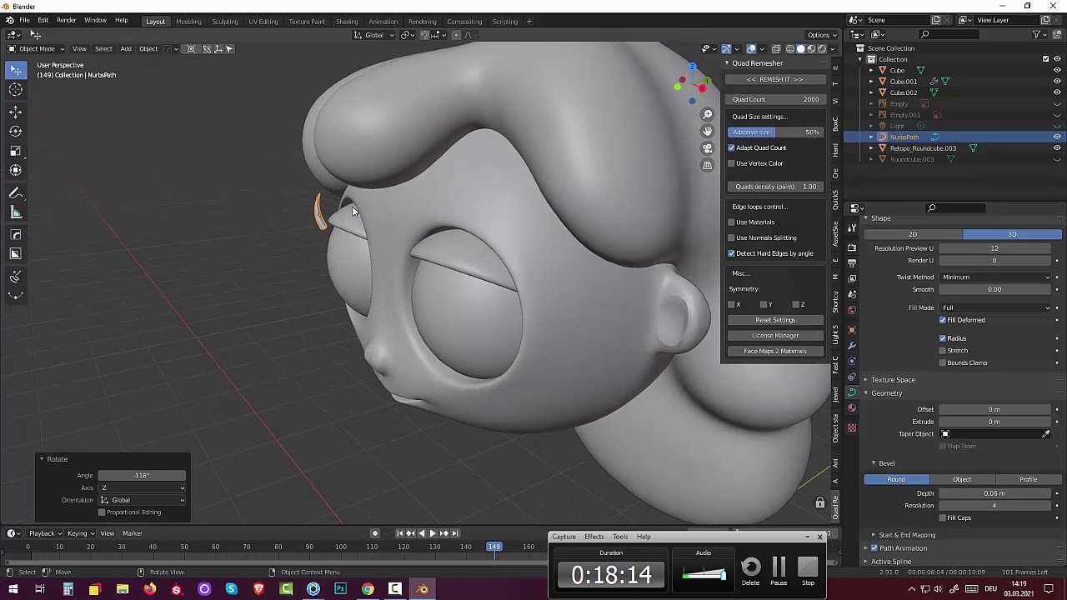
{"action": "key", "text": "r"}
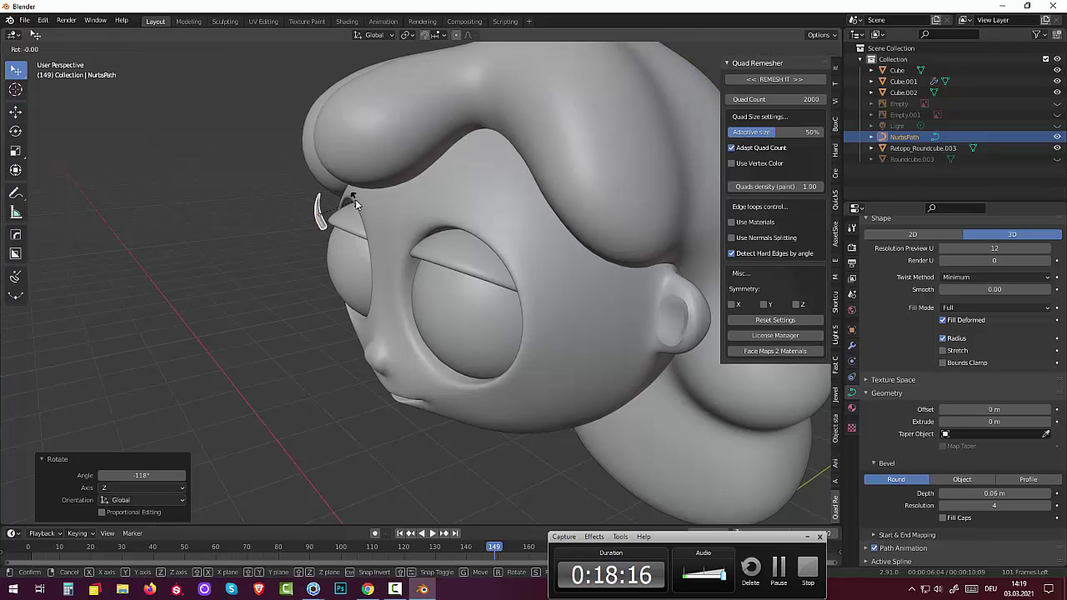
{"action": "key", "text": "x"}
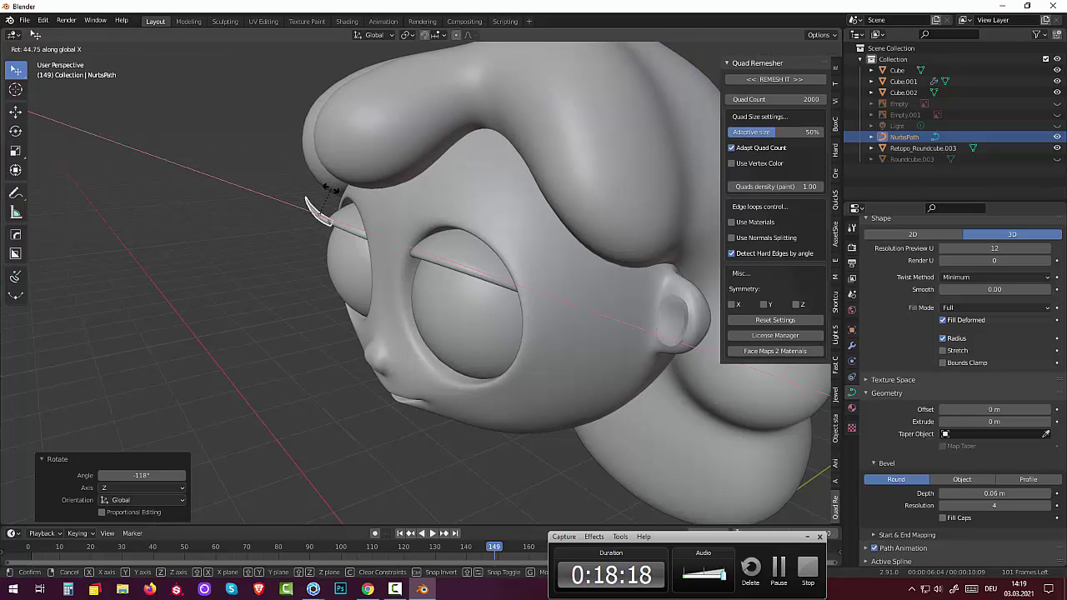
{"action": "left_click", "coordinate": [329, 190]}
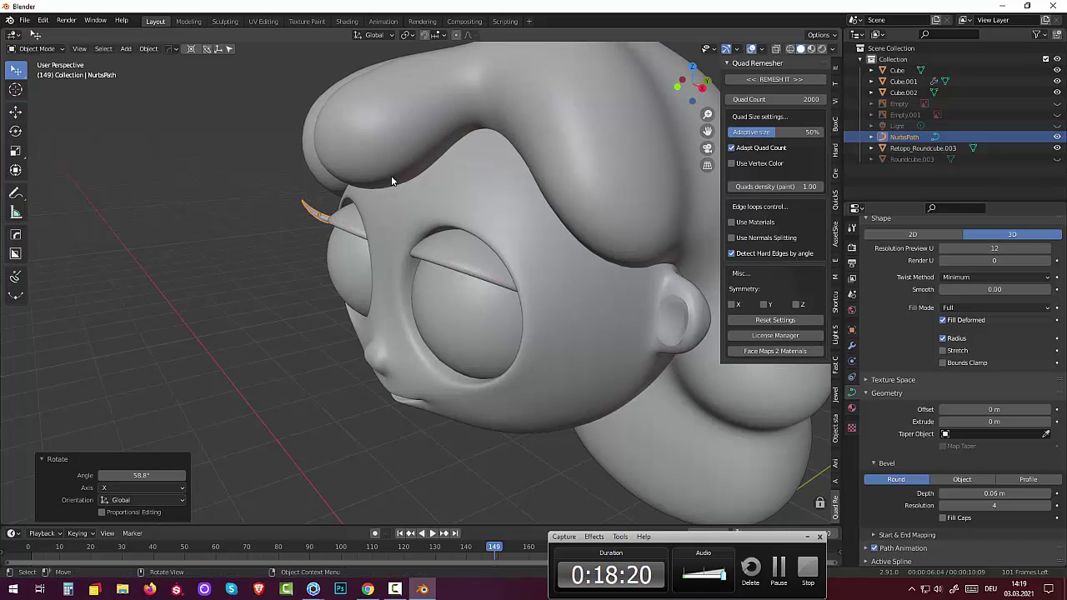
{"action": "mouse_move", "coordinate": [525, 150]}
{"action": "middle_mouse_down"}
{"action": "mouse_move", "coordinate": [636, 166]}
{"action": "mouse_move", "coordinate": [622, 132]}
{"action": "mouse_move", "coordinate": [564, 149]}
{"action": "middle_mouse_up"}
{"action": "middle_click_drag", "start_coordinate": [407, 214], "coordinate": [398, 186]}
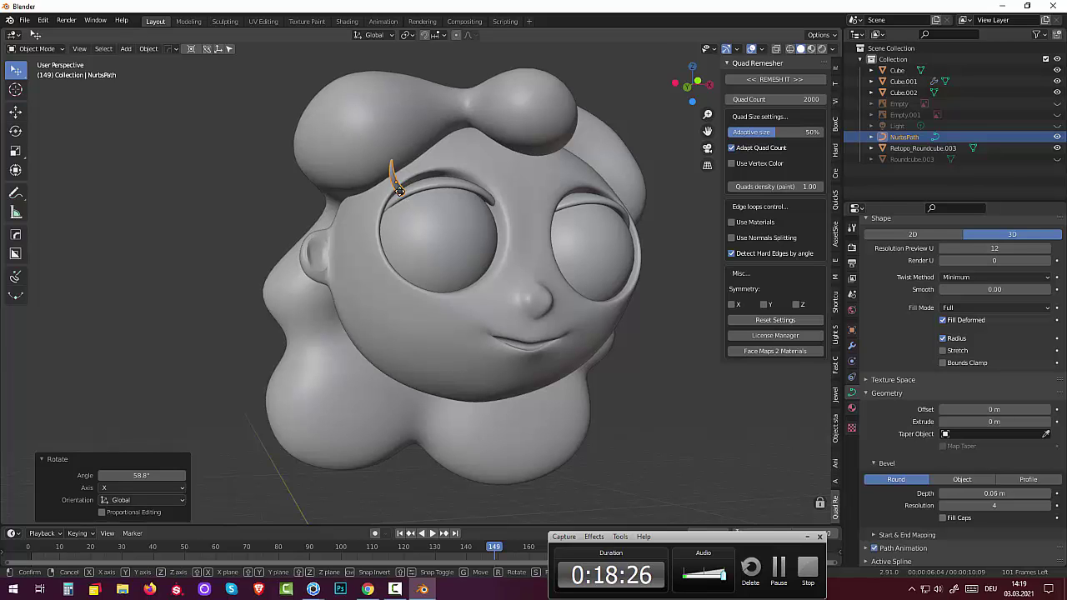
Step: Move the lash strand toward the eyelid edge, checking placement from side views
{"action": "key", "text": "g"}
{"action": "left_click", "coordinate": [392, 196]}
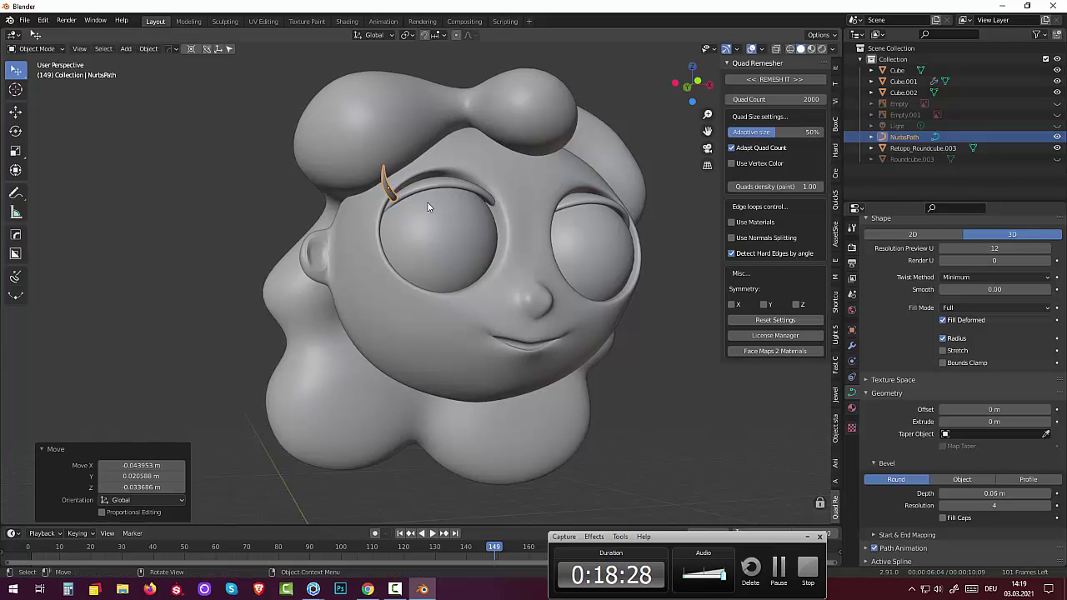
{"action": "mouse_move", "coordinate": [429, 203]}
{"action": "middle_mouse_down"}
{"action": "mouse_move", "coordinate": [350, 247]}
{"action": "mouse_move", "coordinate": [352, 238]}
{"action": "middle_mouse_up"}
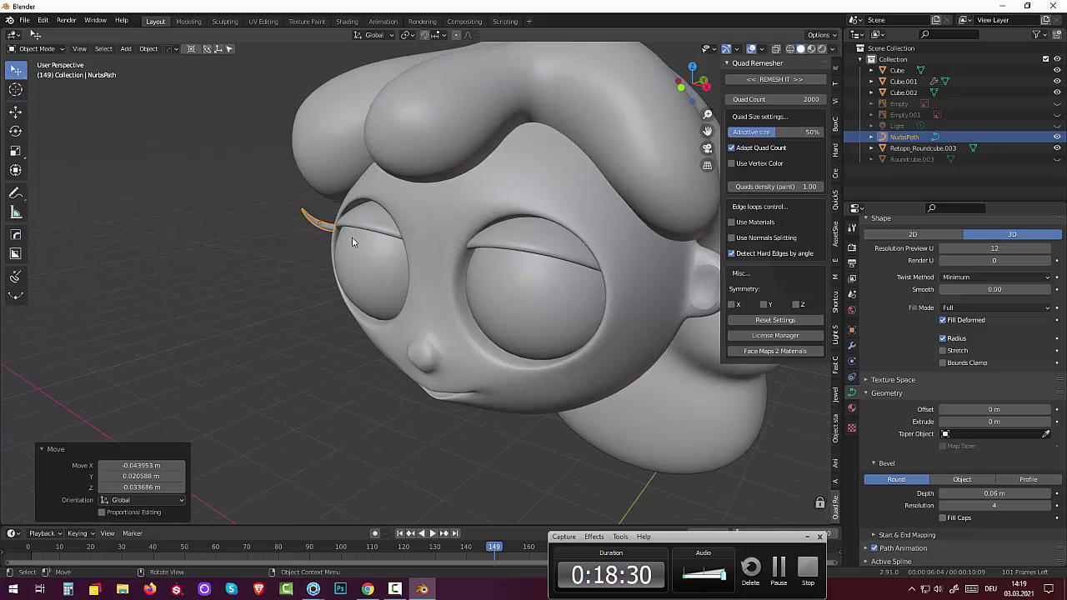
{"action": "scroll", "coordinate": [352, 238], "scroll_direction": "up", "scroll_amount": 2}
{"action": "scroll", "coordinate": [306, 198], "scroll_direction": "up", "scroll_amount": 2}
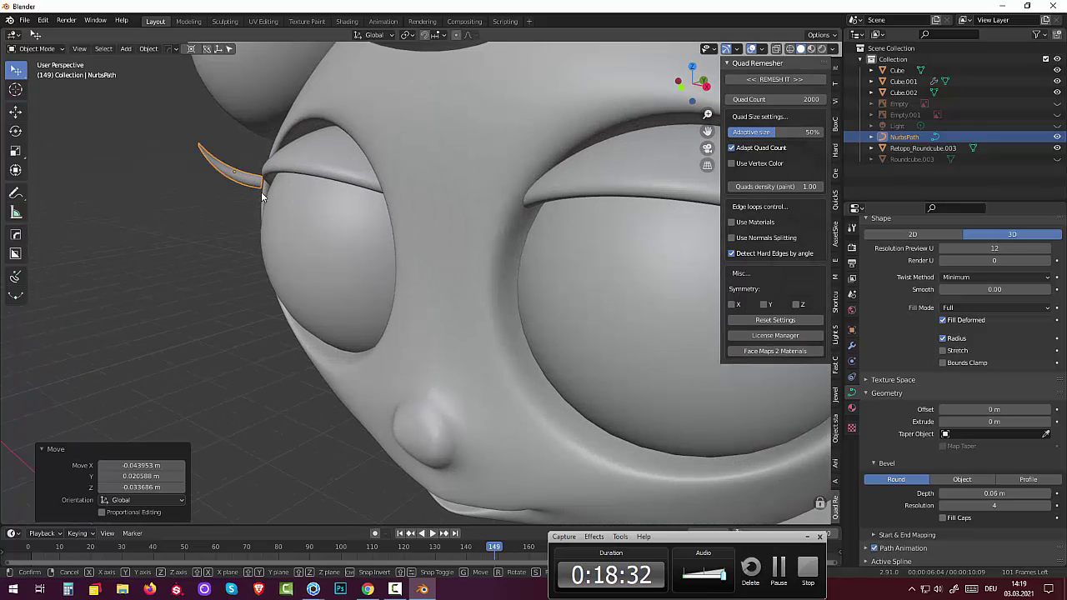
{"action": "key", "text": "g"}
{"action": "left_click", "coordinate": [271, 176]}
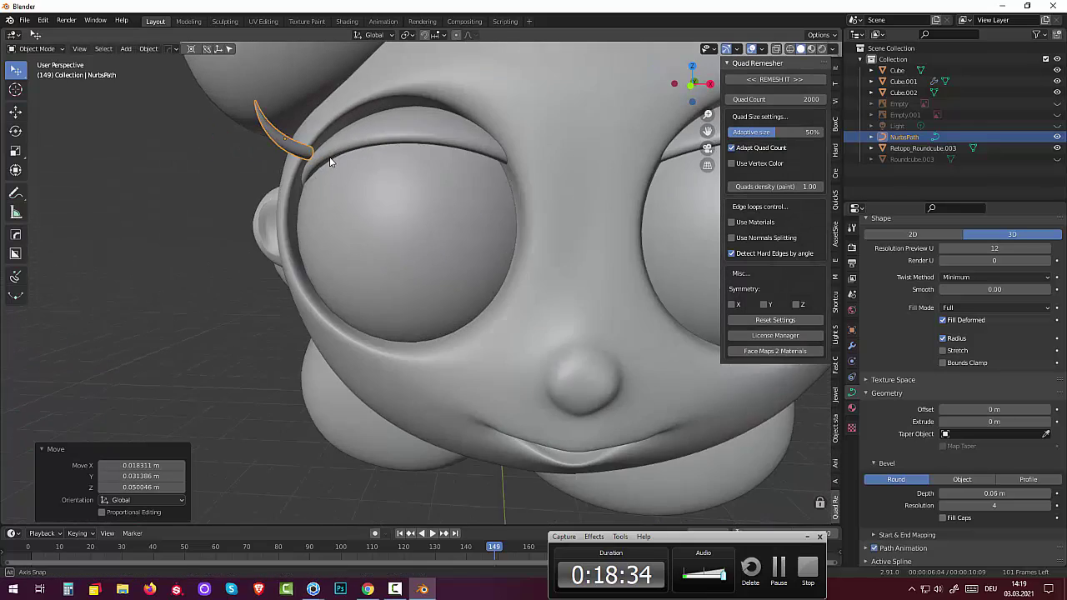
{"action": "middle_click_drag", "start_coordinate": [271, 177], "coordinate": [436, 148]}
{"action": "key", "text": "g"}
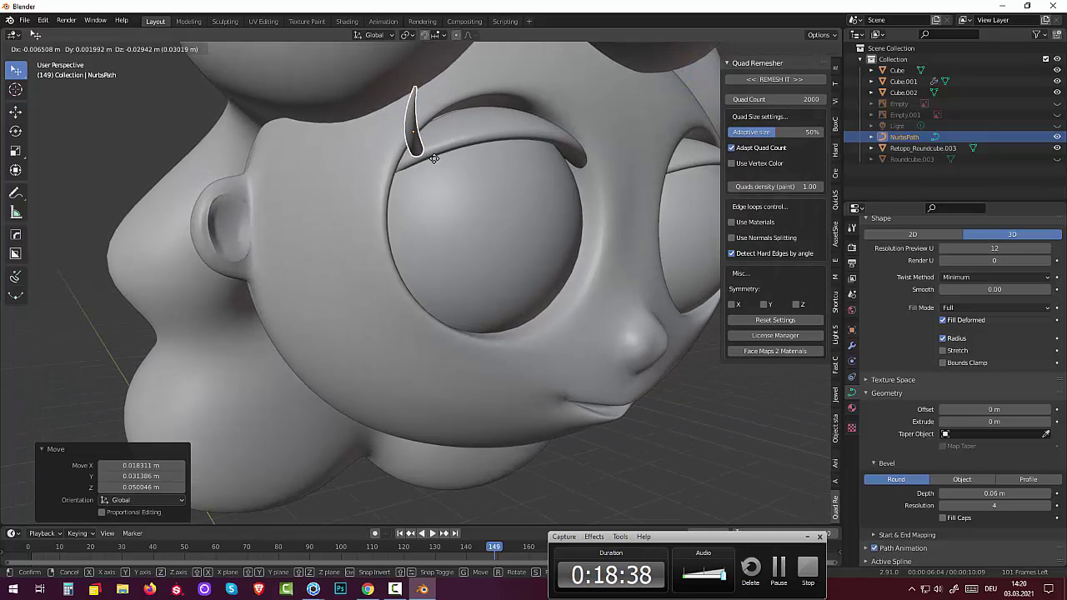
{"action": "left_click", "coordinate": [429, 159]}
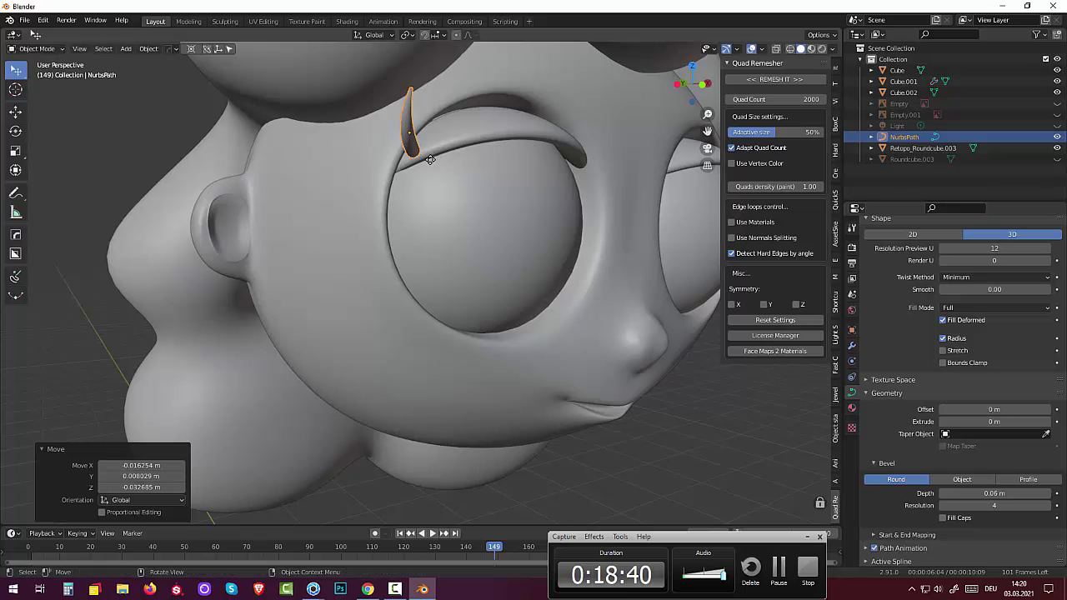
{"action": "mouse_move", "coordinate": [430, 160]}
{"action": "middle_mouse_down"}
{"action": "mouse_move", "coordinate": [369, 158]}
{"action": "mouse_move", "coordinate": [330, 182]}
{"action": "middle_mouse_up"}
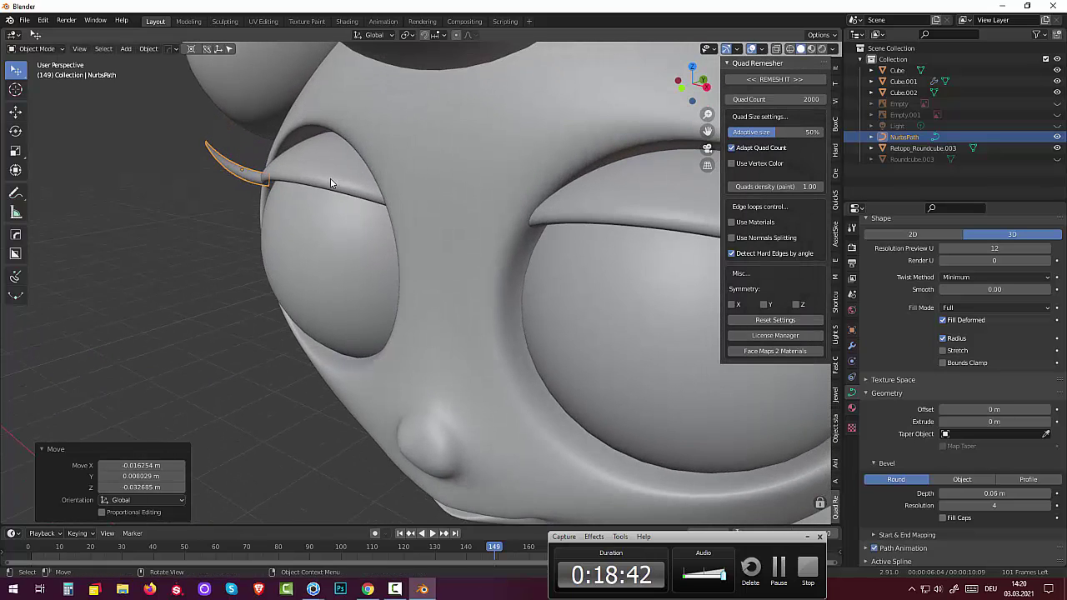
Step: Nudge the lash onto the eyelid's outer corner and review it from the front
{"action": "key", "text": "g"}
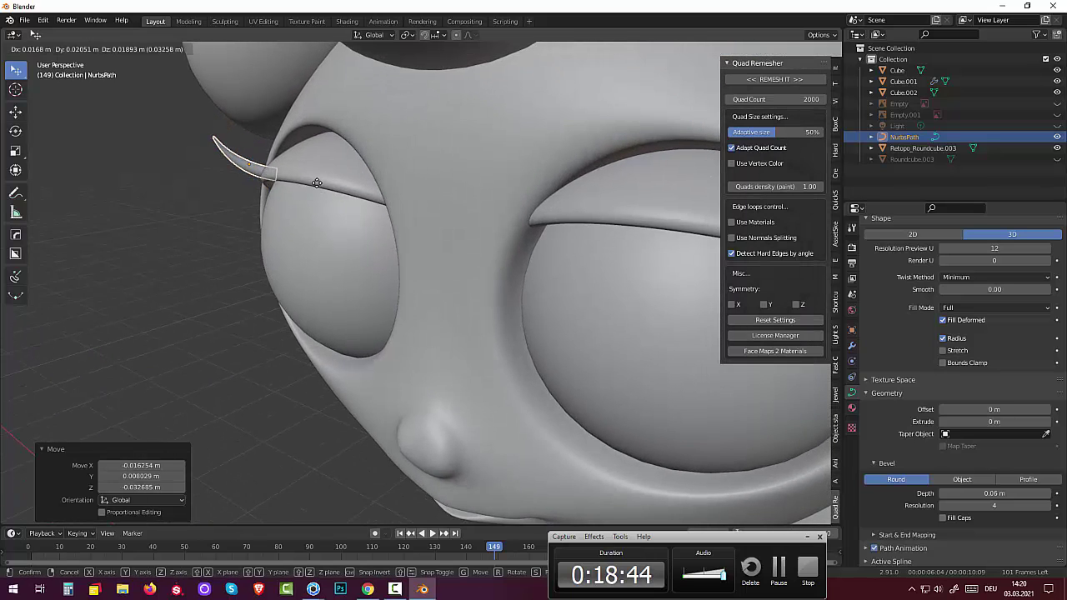
{"action": "left_click", "coordinate": [317, 183]}
{"action": "mouse_move", "coordinate": [371, 159]}
{"action": "middle_mouse_down"}
{"action": "mouse_move", "coordinate": [427, 124]}
{"action": "mouse_move", "coordinate": [451, 80]}
{"action": "middle_mouse_up"}
{"action": "scroll", "coordinate": [451, 80], "scroll_direction": "down", "scroll_amount": 2}
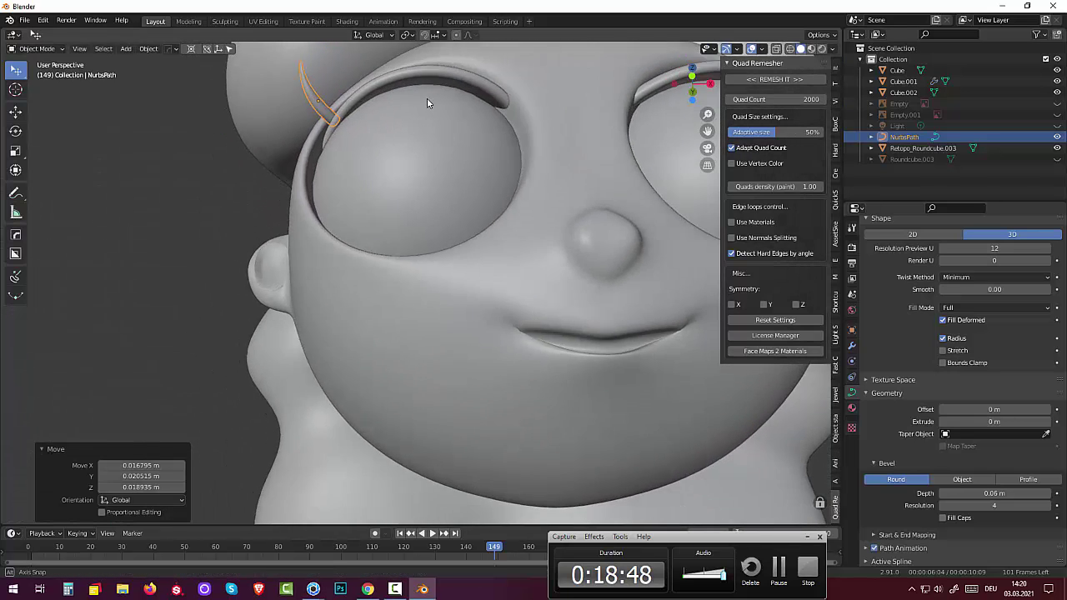
{"action": "scroll", "coordinate": [426, 105], "scroll_direction": "down", "scroll_amount": 2}
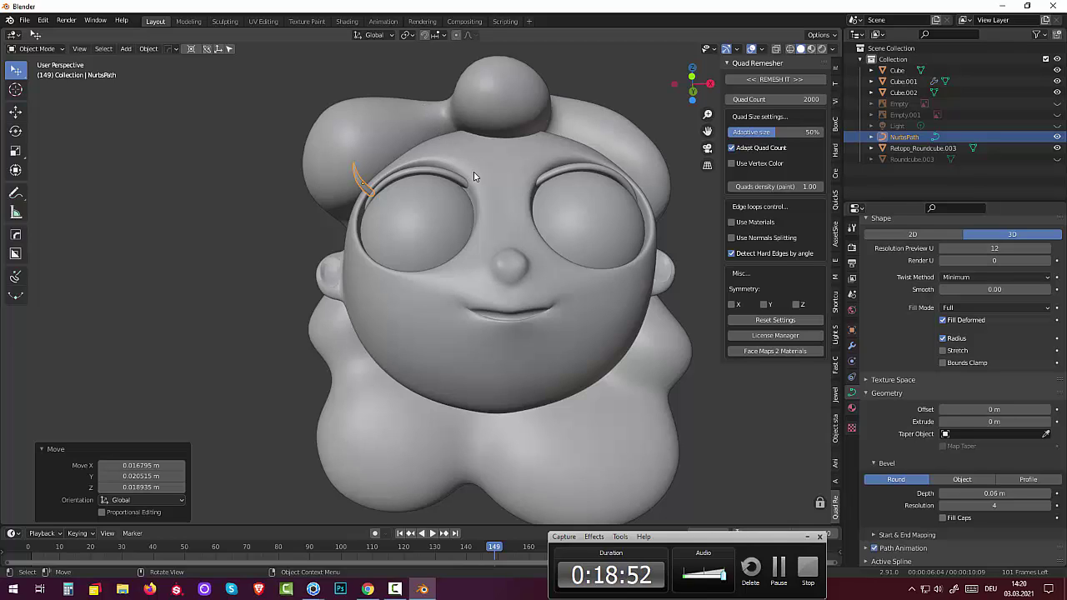
{"action": "scroll", "coordinate": [469, 187], "scroll_direction": "down", "scroll_amount": 2}
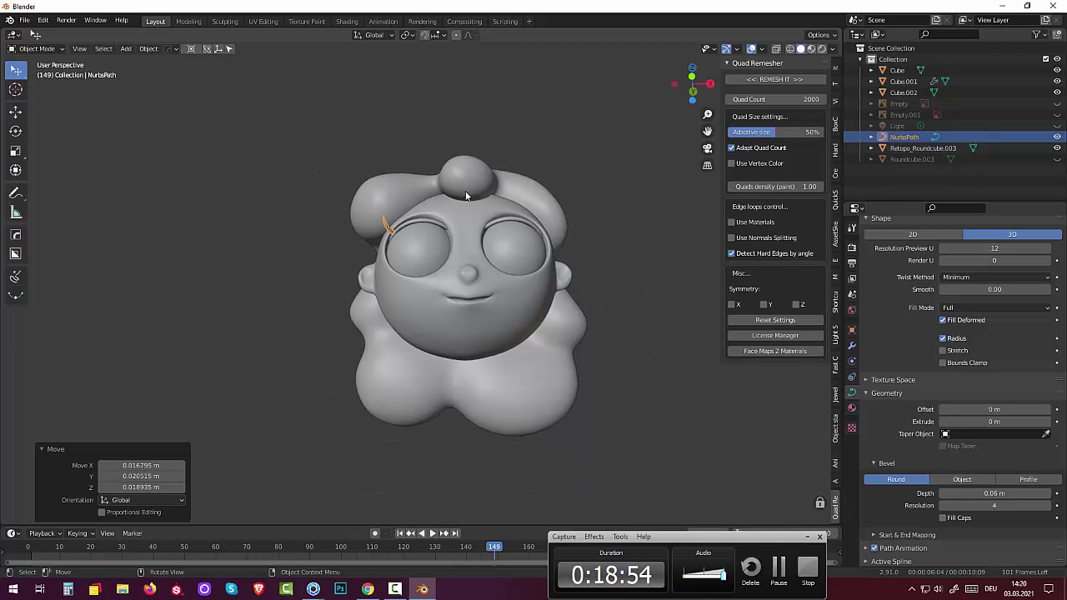
{"action": "mouse_move", "coordinate": [469, 187]}
{"action": "middle_mouse_down"}
{"action": "mouse_move", "coordinate": [456, 243]}
{"action": "mouse_move", "coordinate": [465, 205]}
{"action": "middle_mouse_up"}
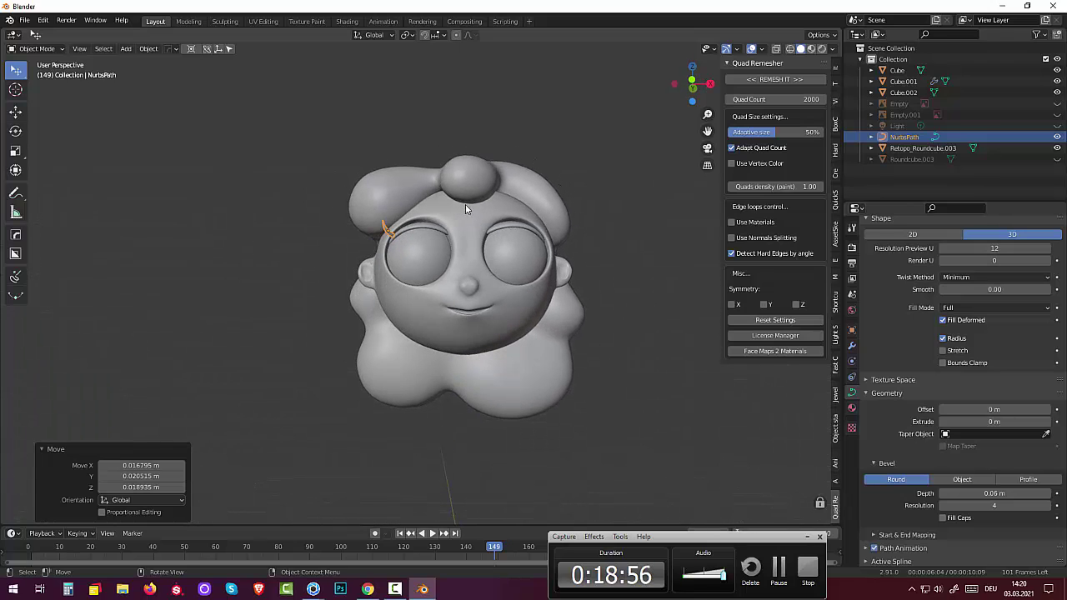
Step: Rotate the lash about Y, shift it snugly onto the eyelid, and duplicate it
{"action": "key", "text": "r"}
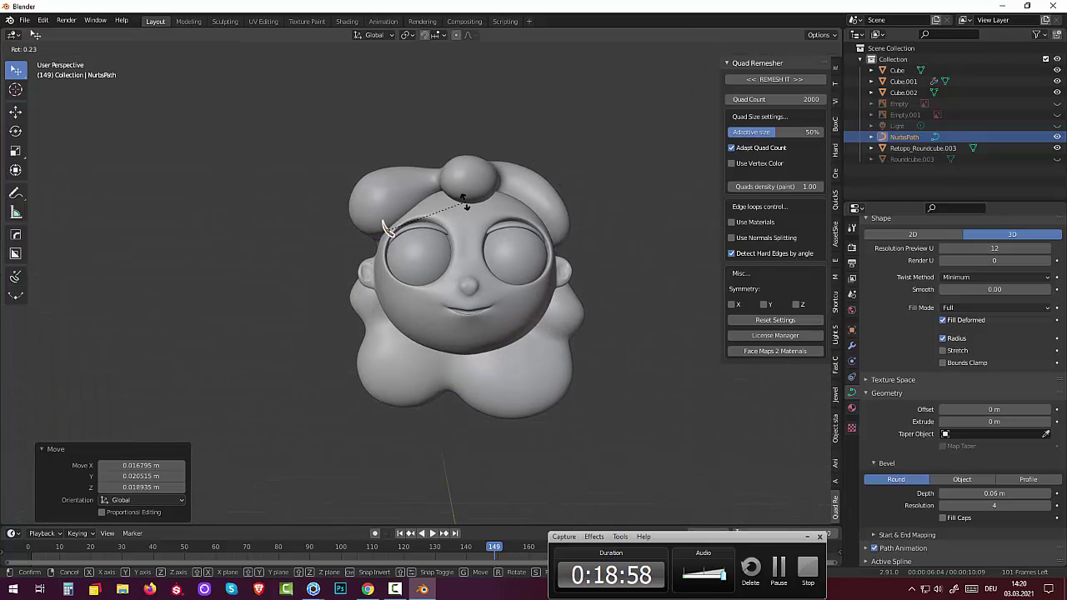
{"action": "key", "text": "y"}
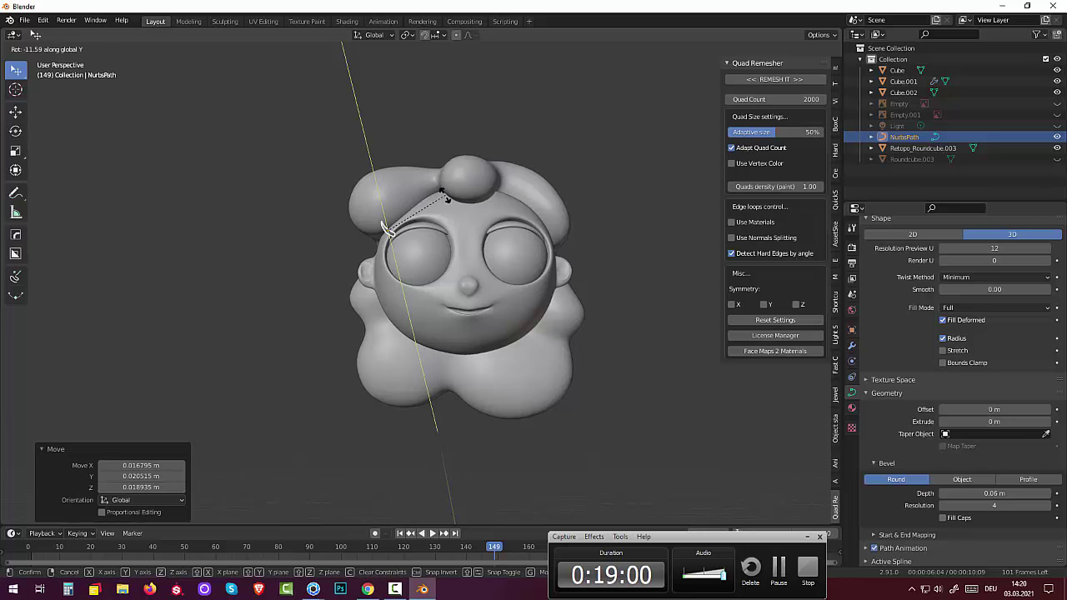
{"action": "left_click", "coordinate": [444, 199]}
{"action": "left_click", "coordinate": [439, 225]}
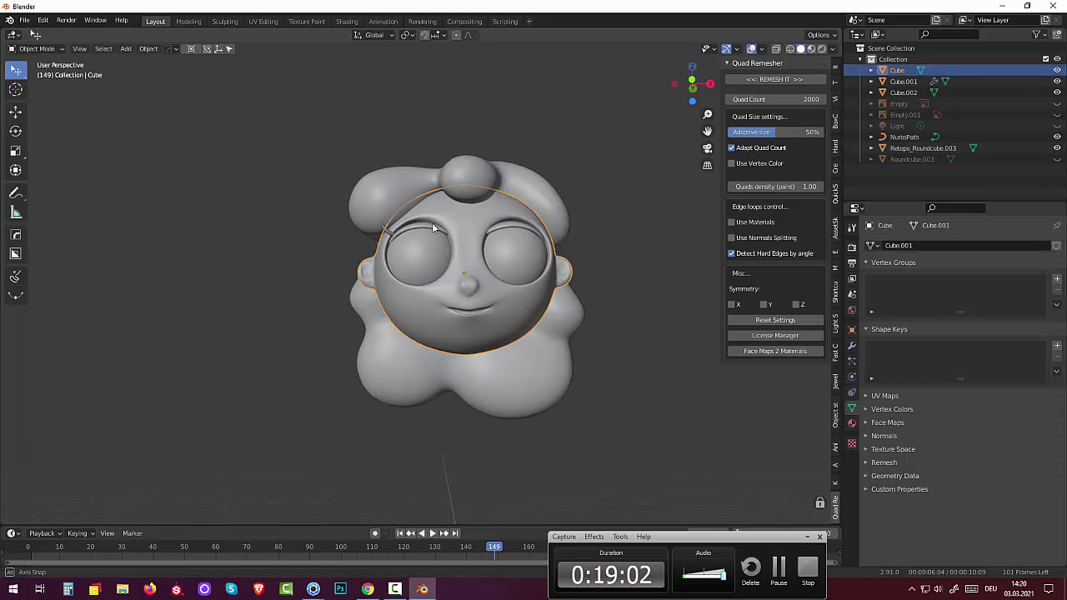
{"action": "scroll", "coordinate": [389, 242], "scroll_direction": "up", "scroll_amount": 4}
{"action": "scroll", "coordinate": [383, 243], "scroll_direction": "up", "scroll_amount": 1}
{"action": "mouse_move", "coordinate": [378, 213]}
{"action": "middle_mouse_down"}
{"action": "mouse_move", "coordinate": [467, 257]}
{"action": "mouse_move", "coordinate": [474, 240]}
{"action": "mouse_move", "coordinate": [454, 173]}
{"action": "middle_mouse_up"}
{"action": "left_click", "coordinate": [454, 173]}
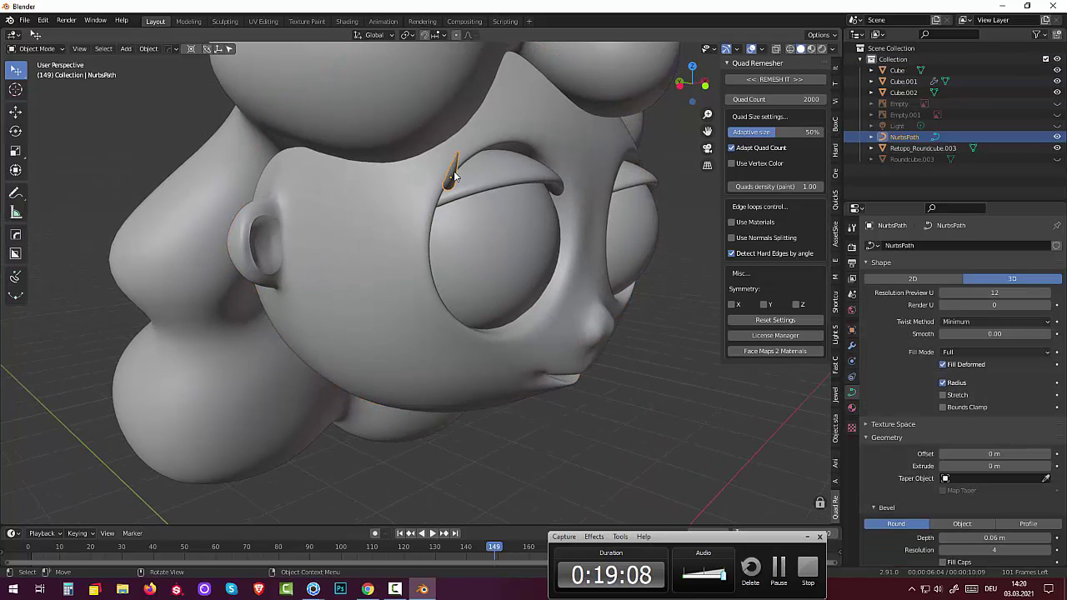
{"action": "left_click_drag", "start_coordinate": [455, 173], "coordinate": [475, 190]}
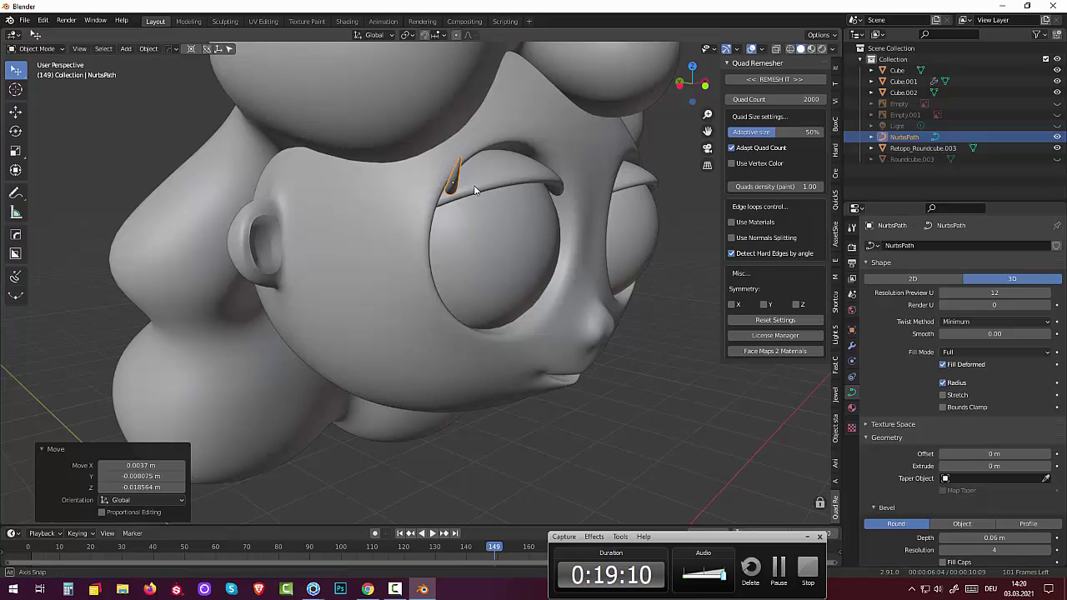
{"action": "middle_click_drag", "start_coordinate": [474, 190], "coordinate": [431, 194]}
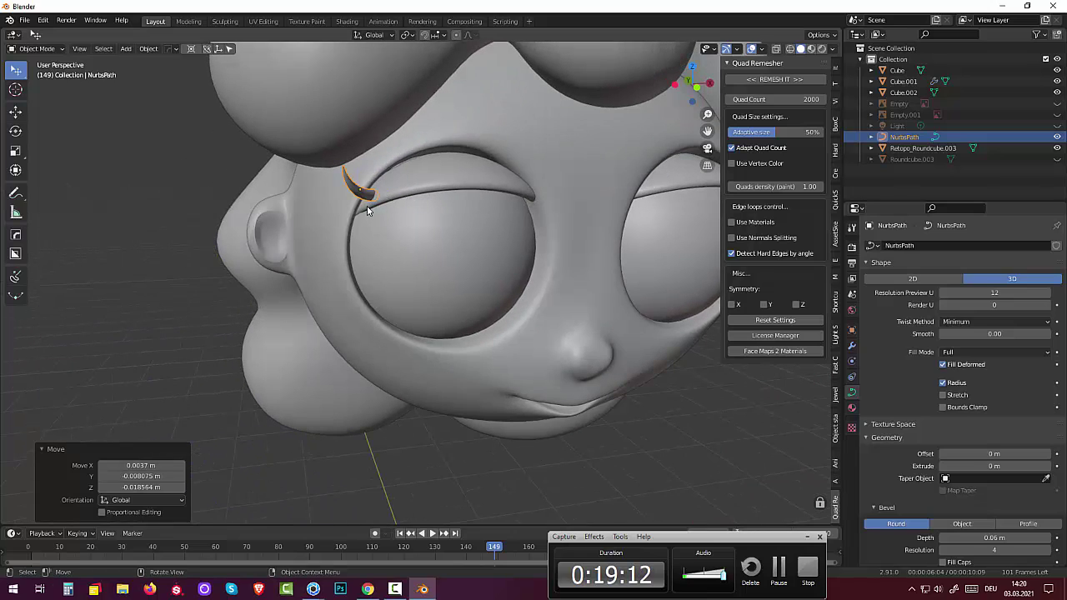
{"action": "key", "text": "shift+d"}
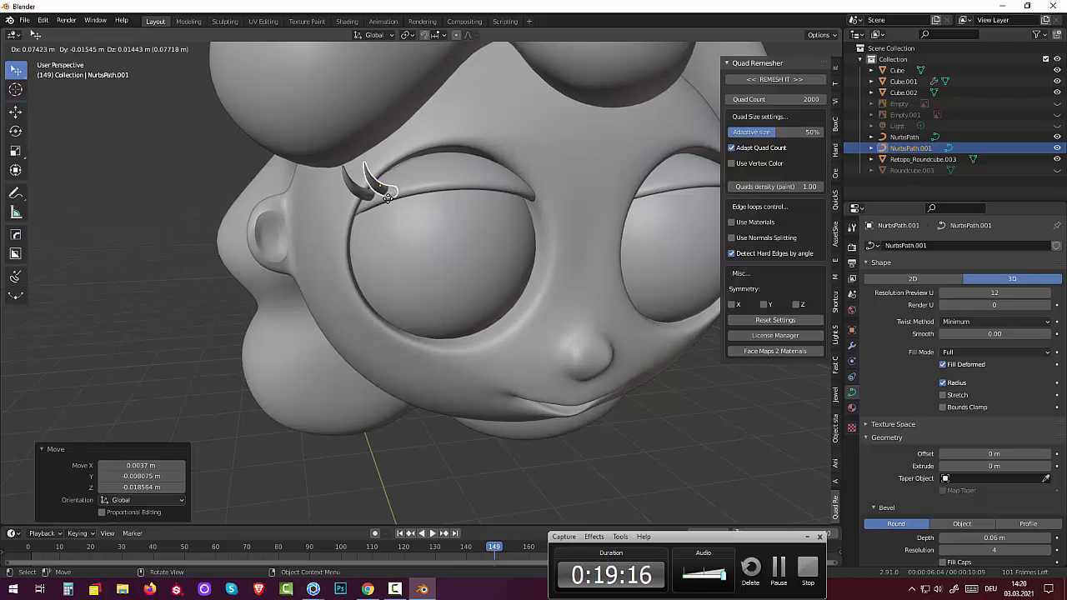
Step: Scale the duplicate lash NurbsPath.001 to 1.209 and place it beside the first on the upper eyelid
{"action": "left_click", "coordinate": [389, 199]}
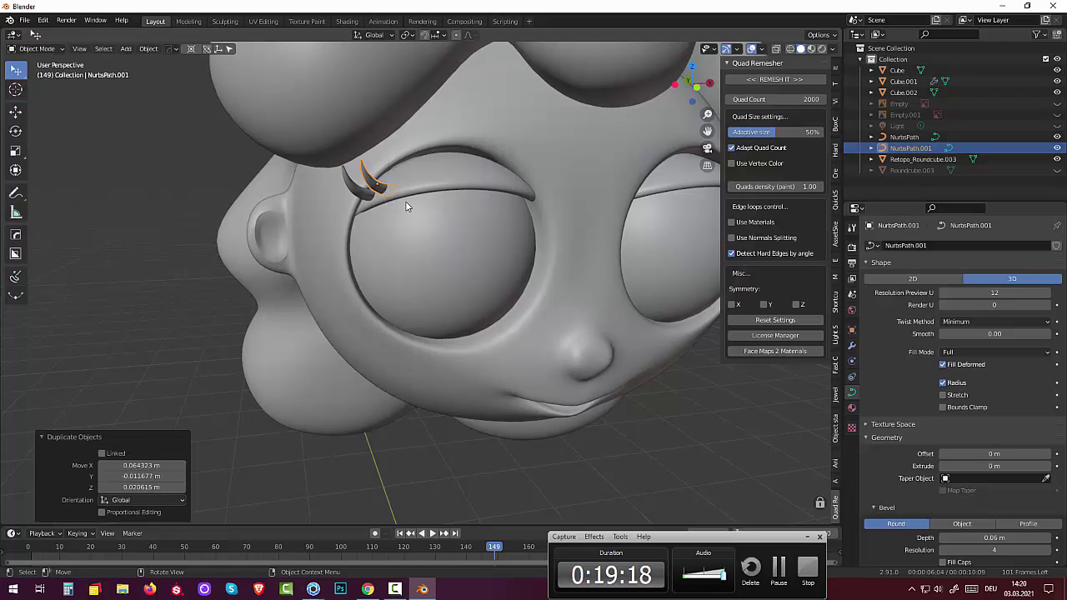
{"action": "key", "text": "s"}
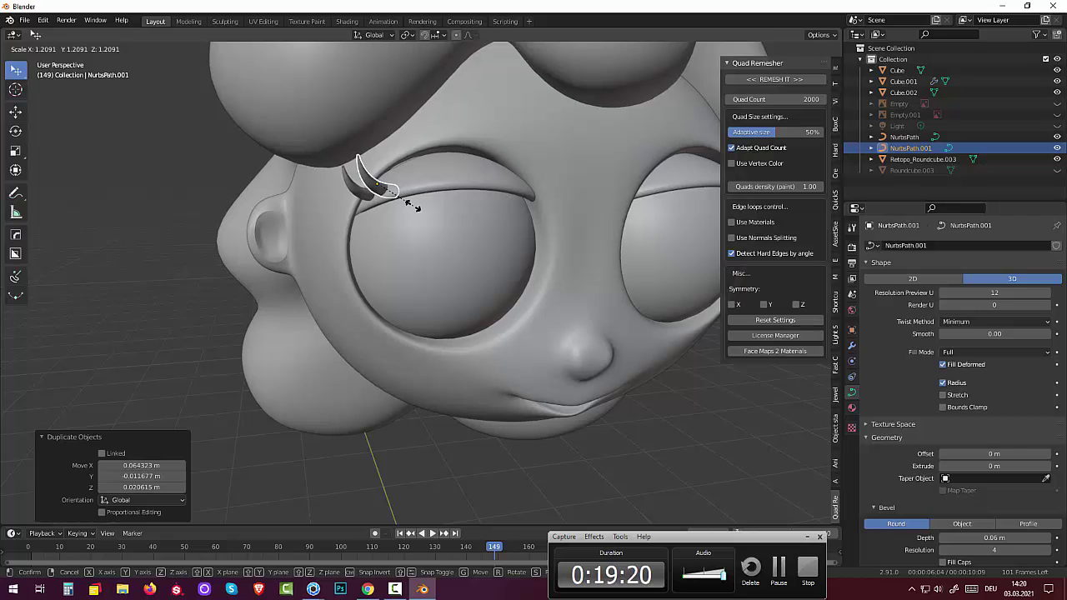
{"action": "left_click", "coordinate": [421, 209]}
{"action": "middle_click_drag", "start_coordinate": [443, 206], "coordinate": [367, 207]}
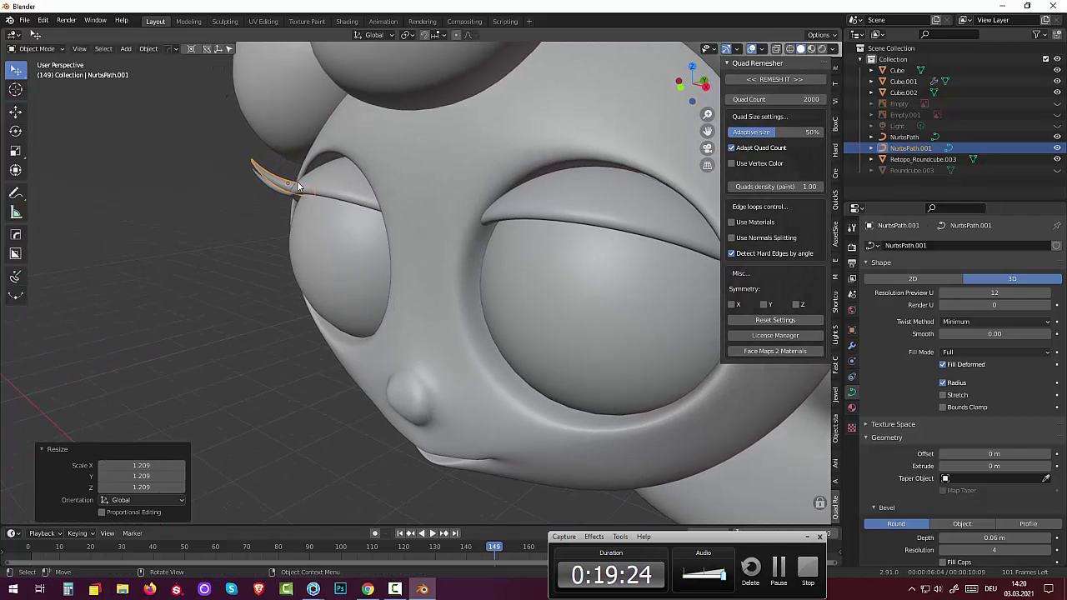
{"action": "key", "text": "g"}
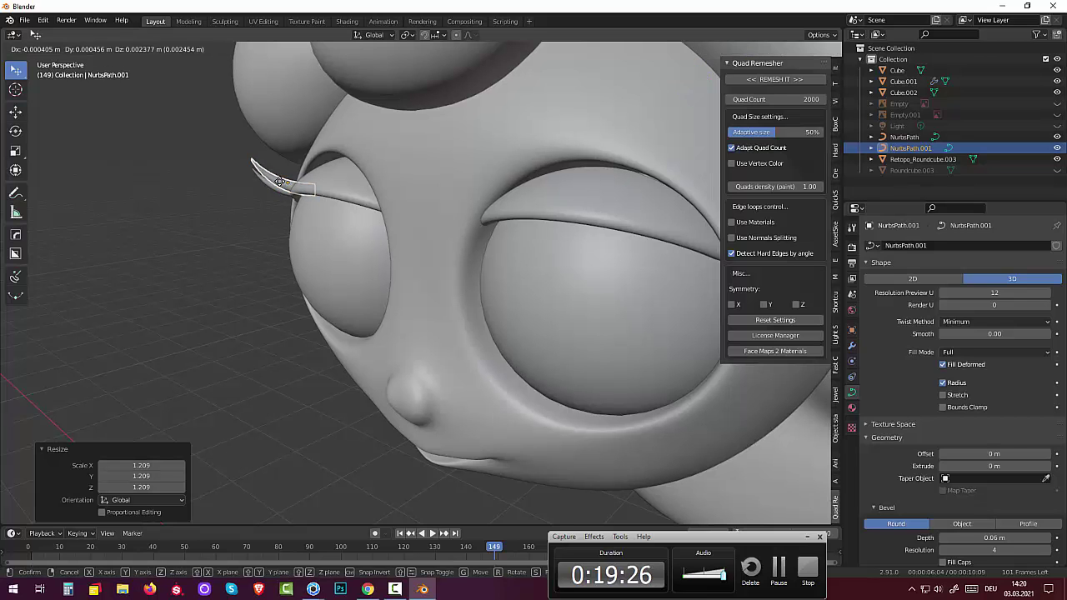
{"action": "left_click", "coordinate": [287, 183]}
{"action": "mouse_move", "coordinate": [288, 183]}
{"action": "middle_mouse_down"}
{"action": "mouse_move", "coordinate": [468, 186]}
{"action": "mouse_move", "coordinate": [509, 172]}
{"action": "mouse_move", "coordinate": [527, 181]}
{"action": "mouse_move", "coordinate": [480, 194]}
{"action": "middle_mouse_up"}
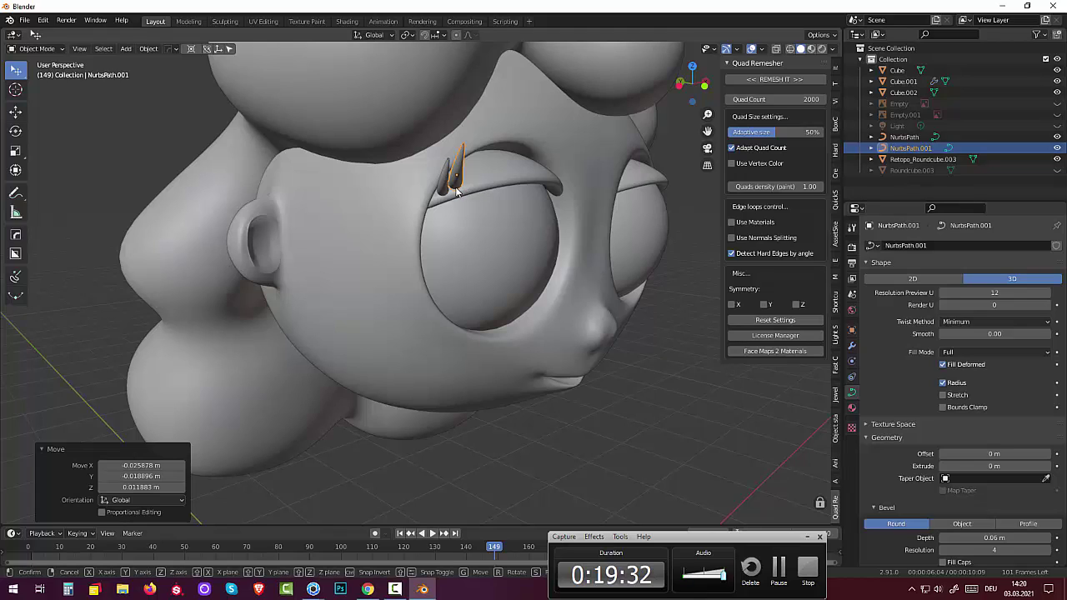
{"action": "key", "text": "g"}
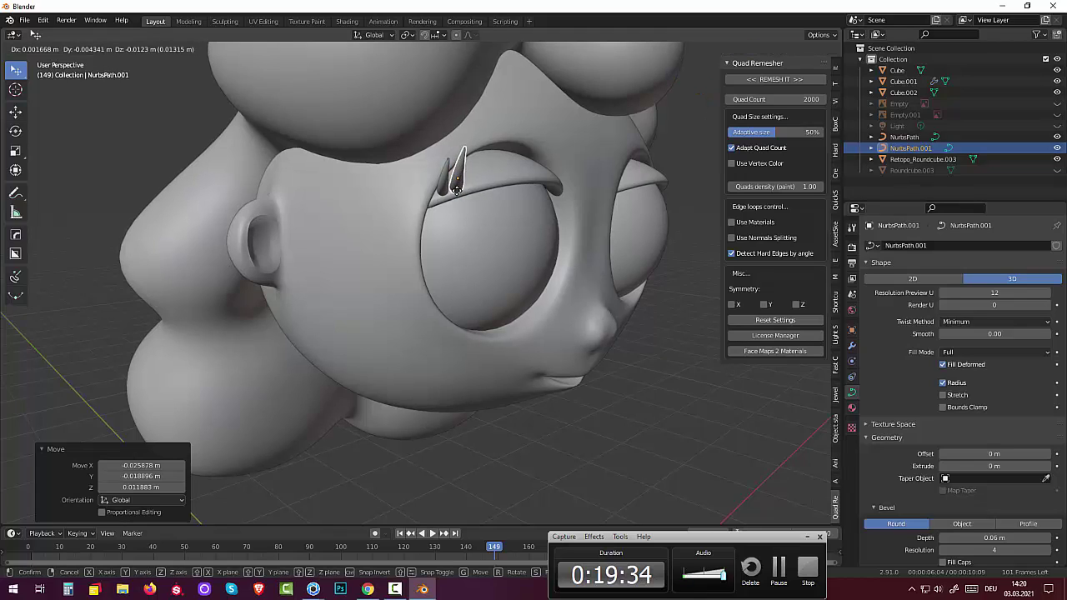
{"action": "left_click", "coordinate": [456, 188]}
{"action": "left_click", "coordinate": [466, 232]}
{"action": "middle_click_drag", "start_coordinate": [467, 232], "coordinate": [438, 224]}
{"action": "scroll", "coordinate": [438, 221], "scroll_direction": "down", "scroll_amount": 5}
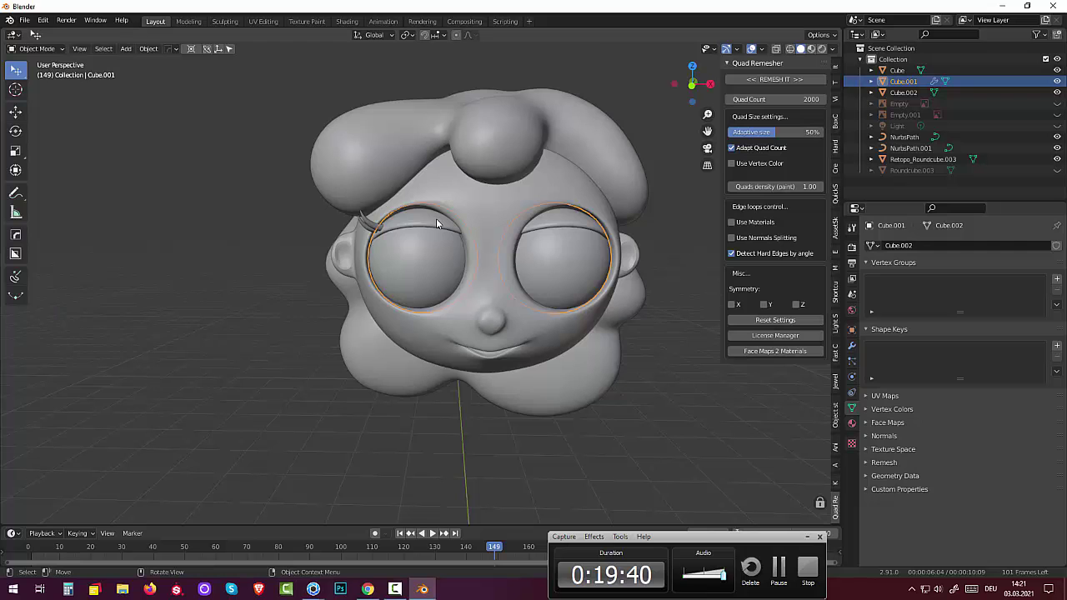
Step: Select the eyelid mesh Cube.002 and switch it into Edit Mode
{"action": "scroll", "coordinate": [436, 219], "scroll_direction": "up", "scroll_amount": 1}
{"action": "scroll", "coordinate": [436, 218], "scroll_direction": "up", "scroll_amount": 1}
{"action": "scroll", "coordinate": [436, 217], "scroll_direction": "up", "scroll_amount": 1}
{"action": "mouse_move", "coordinate": [435, 218]}
{"action": "middle_mouse_down"}
{"action": "mouse_move", "coordinate": [445, 253]}
{"action": "mouse_move", "coordinate": [465, 240]}
{"action": "mouse_move", "coordinate": [440, 223]}
{"action": "middle_mouse_up"}
{"action": "left_click", "coordinate": [439, 217]}
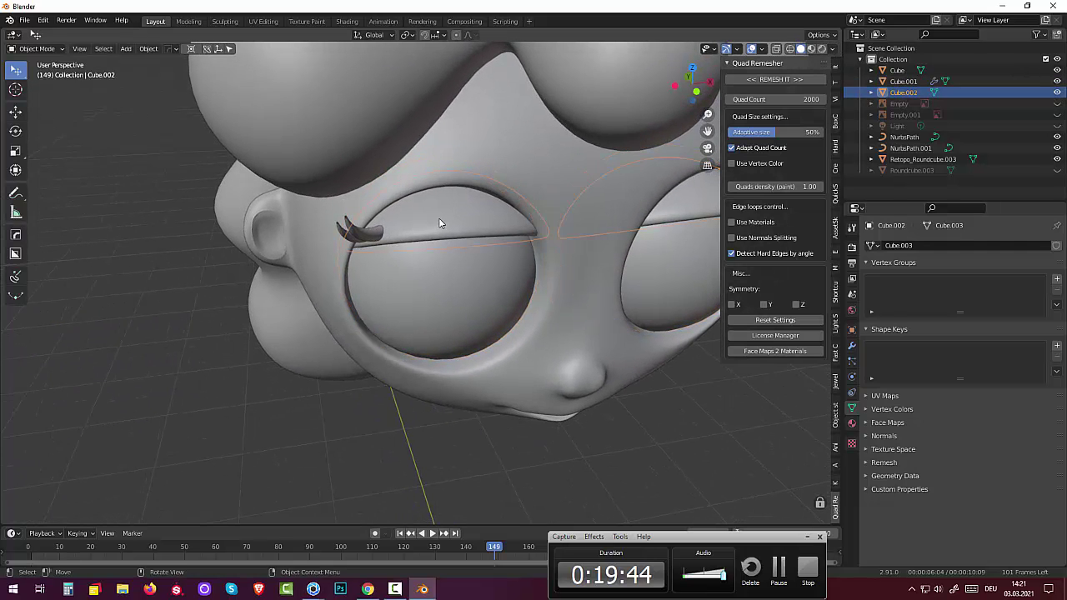
{"action": "left_click", "coordinate": [26, 49]}
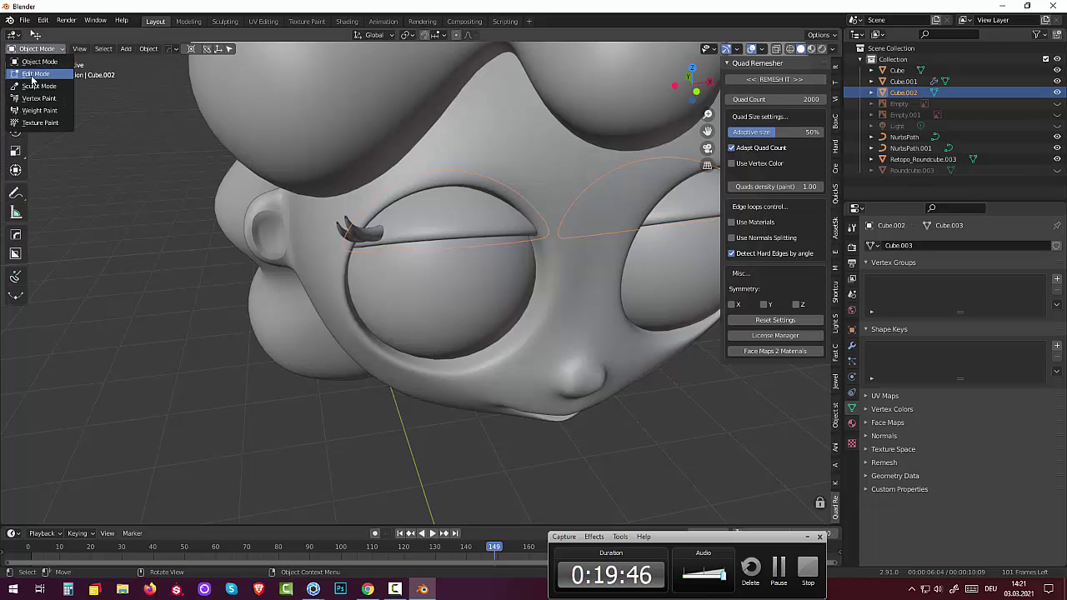
{"action": "left_click", "coordinate": [35, 74]}
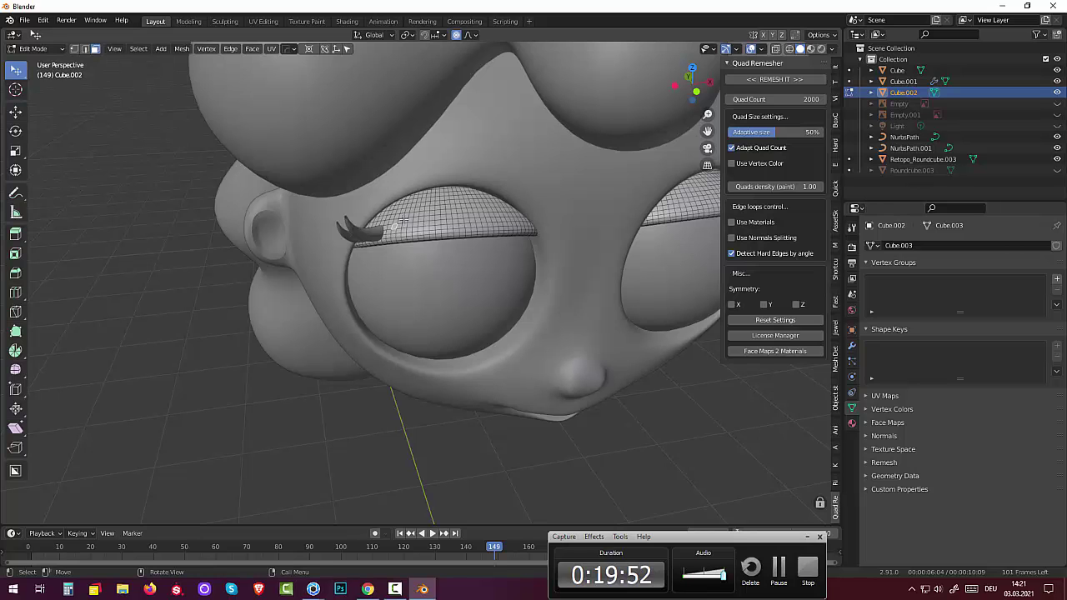
Step: Alt-select the first three edge loops along the eyelid's lower edge
{"action": "middle_click_drag", "start_coordinate": [410, 224], "coordinate": [393, 143]}
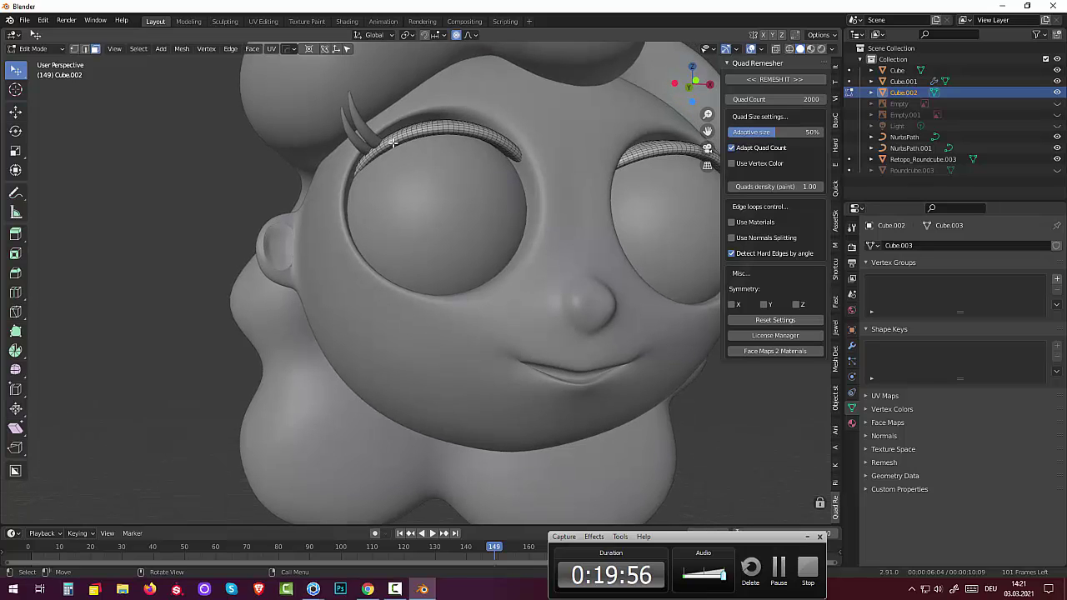
{"action": "middle_click_drag", "start_coordinate": [392, 139], "coordinate": [404, 191]}
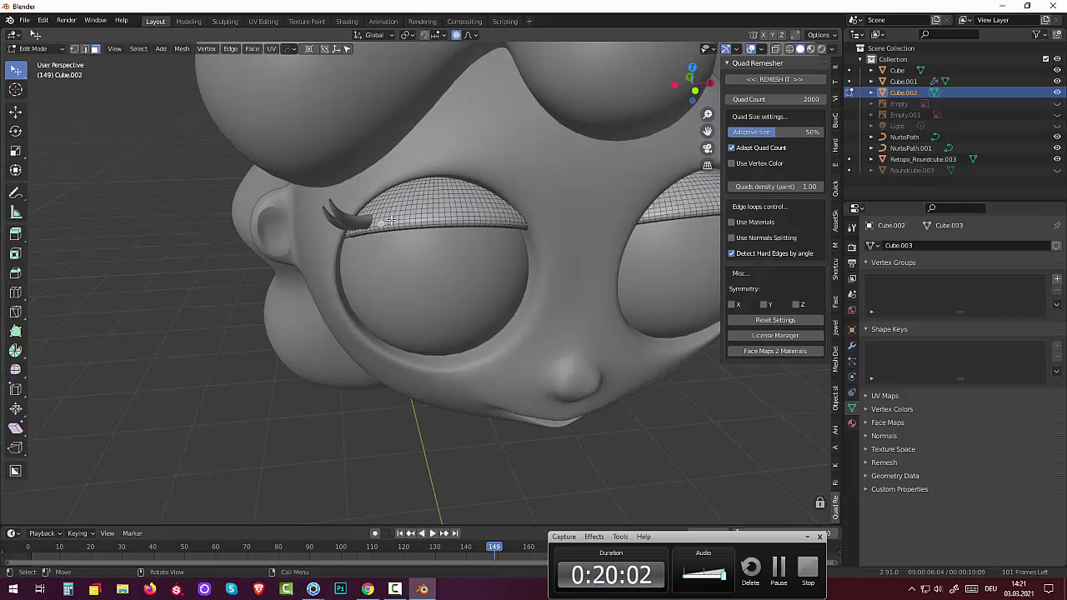
{"action": "key", "text": "alt"}
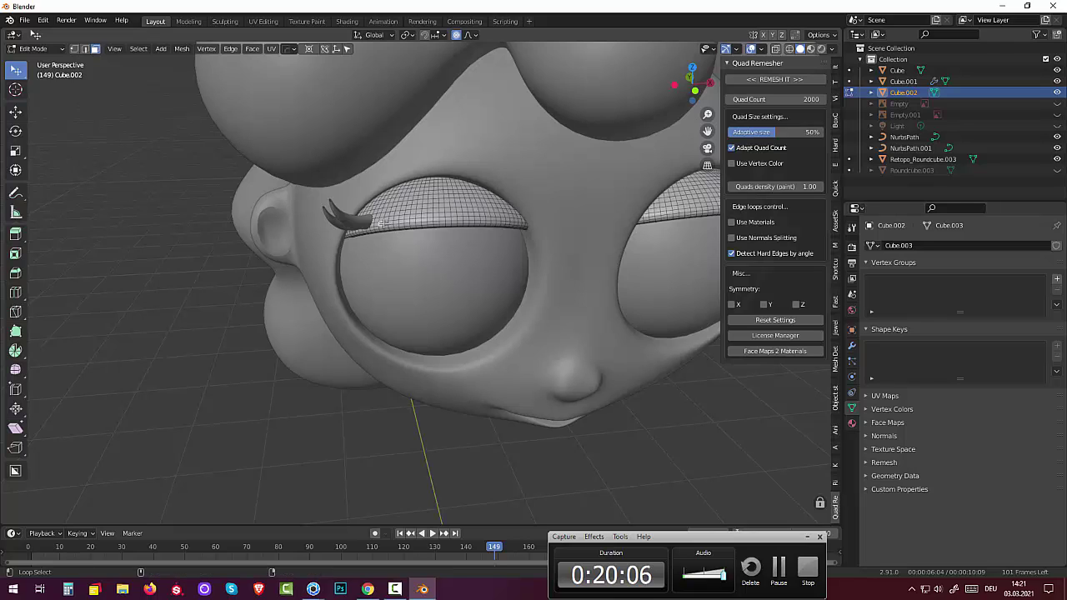
{"action": "left_click", "coordinate": [384, 224], "text": "alt"}
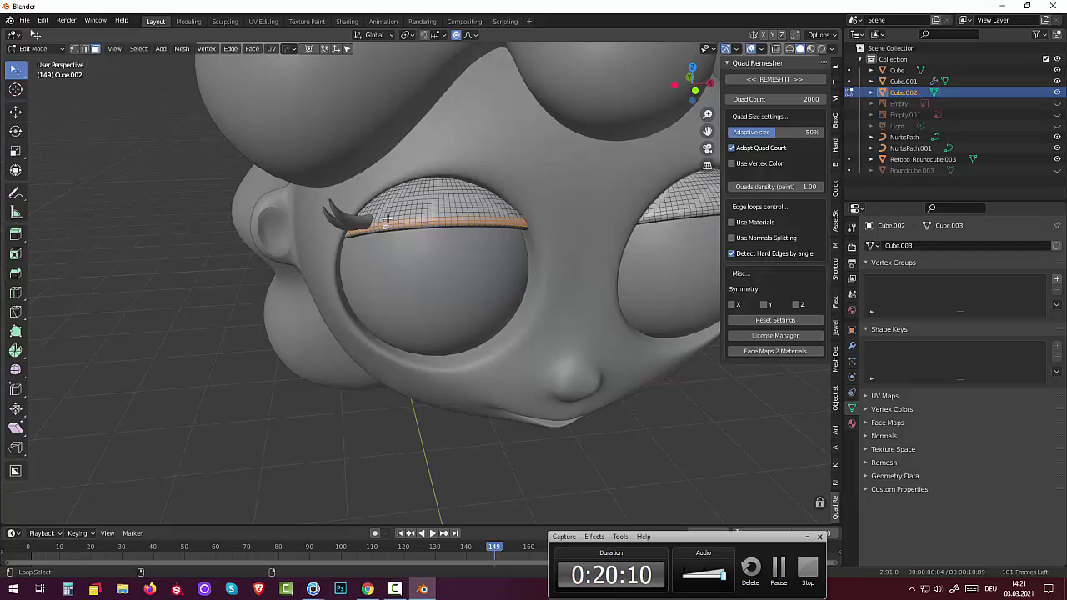
{"action": "left_click", "coordinate": [386, 218], "text": "alt+shift"}
{"action": "left_click", "coordinate": [388, 214], "text": "alt+shift"}
Step: Extend the eyelid band selection up to its top loop, undoing one stray loop pick
{"action": "middle_click_drag", "start_coordinate": [399, 241], "coordinate": [408, 234]}
{"action": "scroll", "coordinate": [408, 235], "scroll_direction": "up", "scroll_amount": 2}
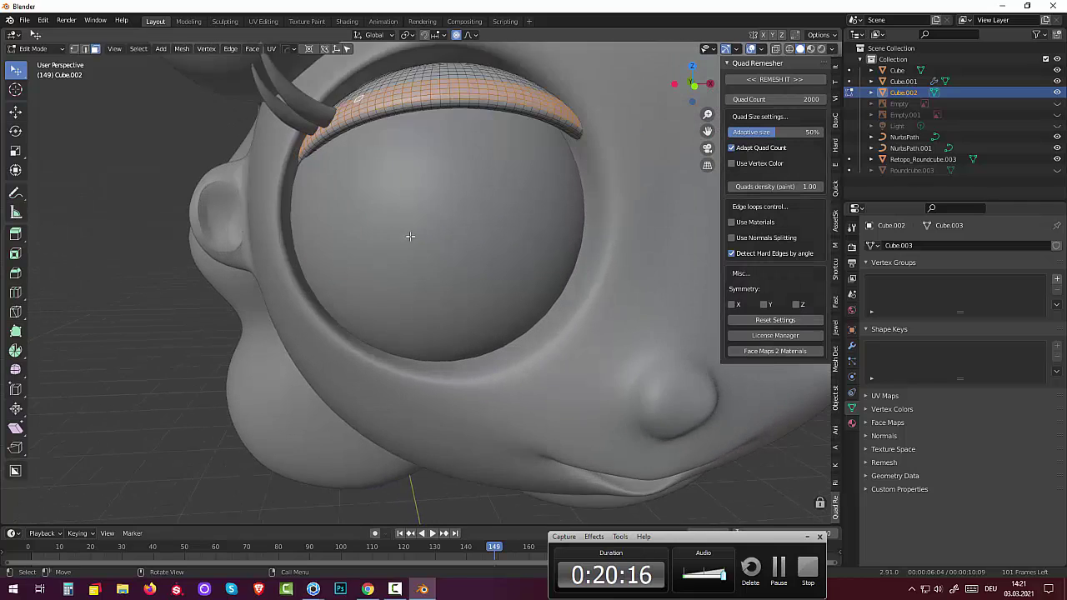
{"action": "scroll", "coordinate": [407, 234], "scroll_direction": "up", "scroll_amount": 2}
{"action": "middle_click_drag", "start_coordinate": [402, 167], "coordinate": [393, 167]}
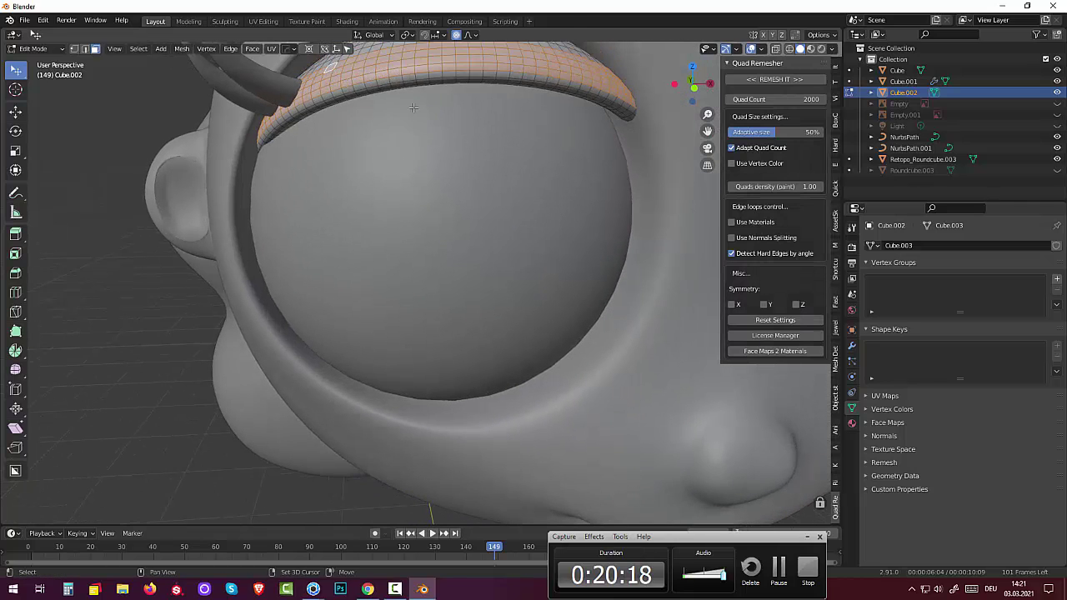
{"action": "left_click", "coordinate": [393, 80], "text": "alt"}
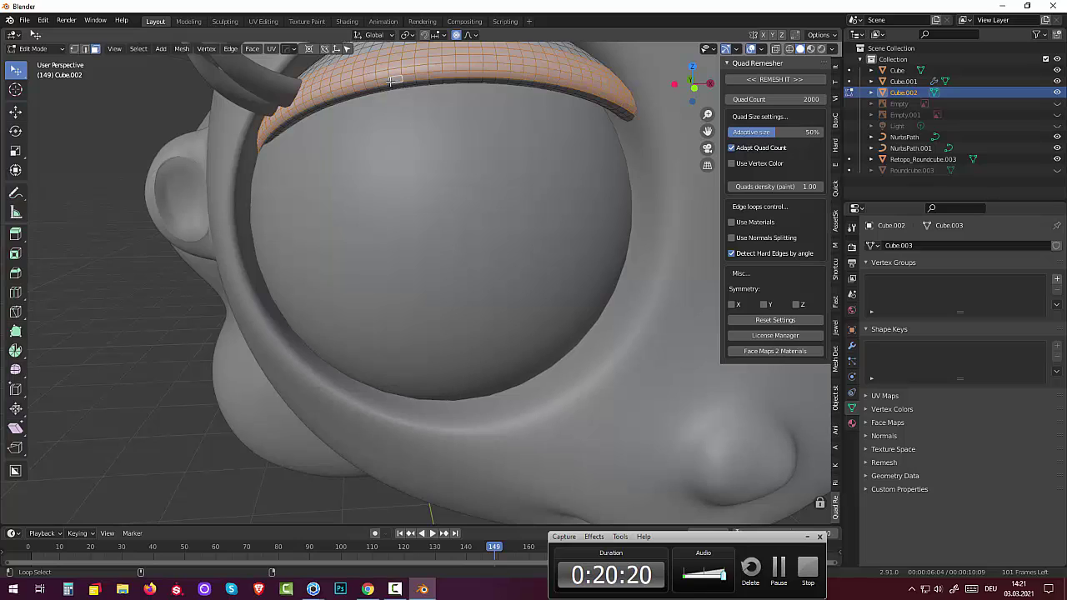
{"action": "left_click", "coordinate": [387, 88], "text": "alt"}
{"action": "key", "text": "ctrl+z"}
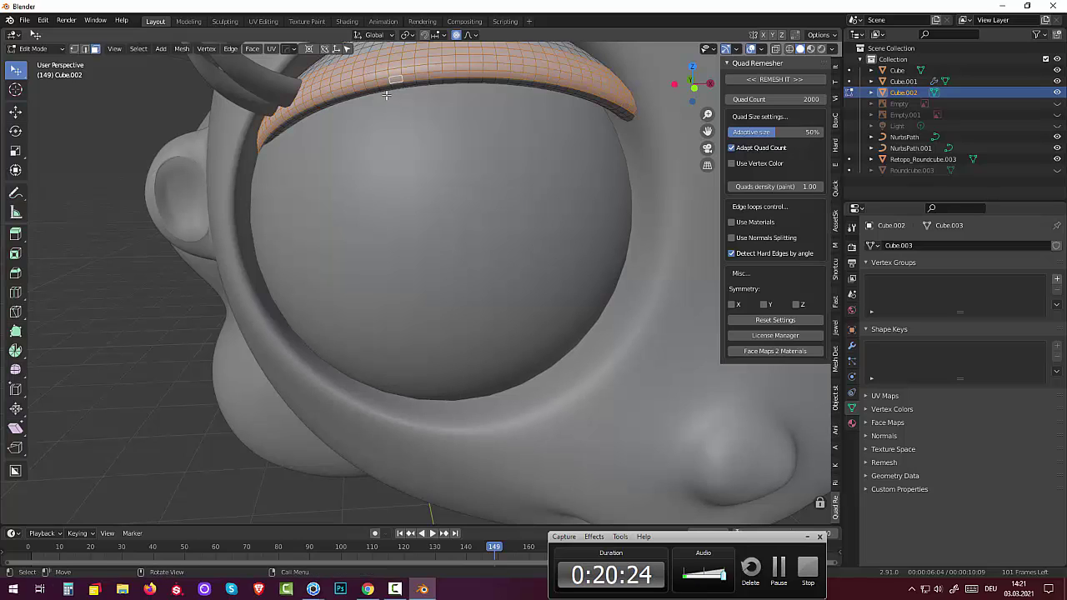
{"action": "middle_click_drag", "start_coordinate": [384, 94], "coordinate": [386, 100]}
{"action": "scroll", "coordinate": [389, 96], "scroll_direction": "up", "scroll_amount": 5}
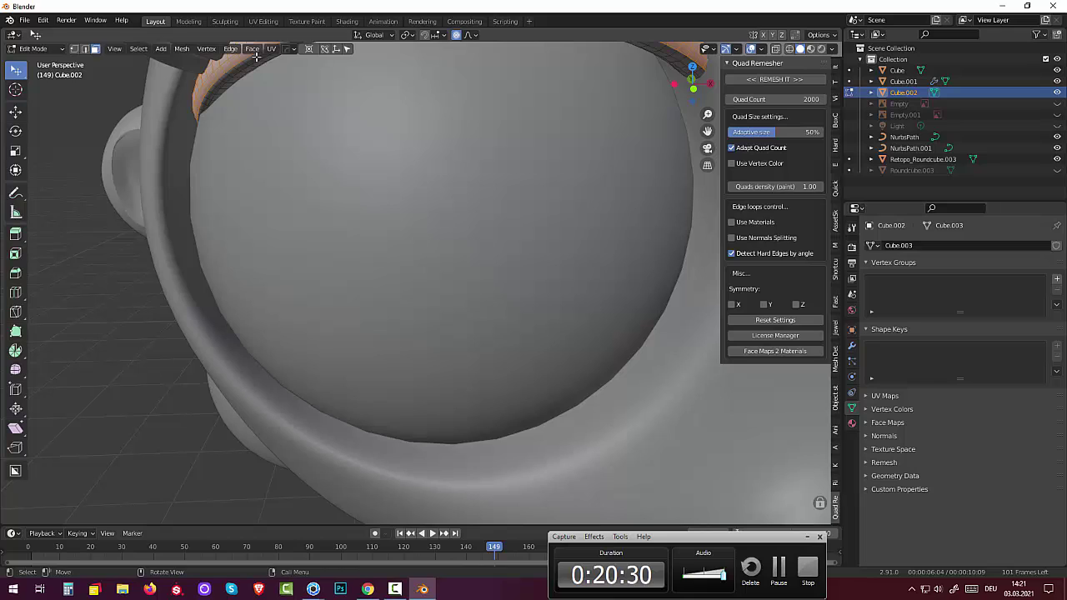
{"action": "left_click", "coordinate": [258, 55], "text": "alt"}
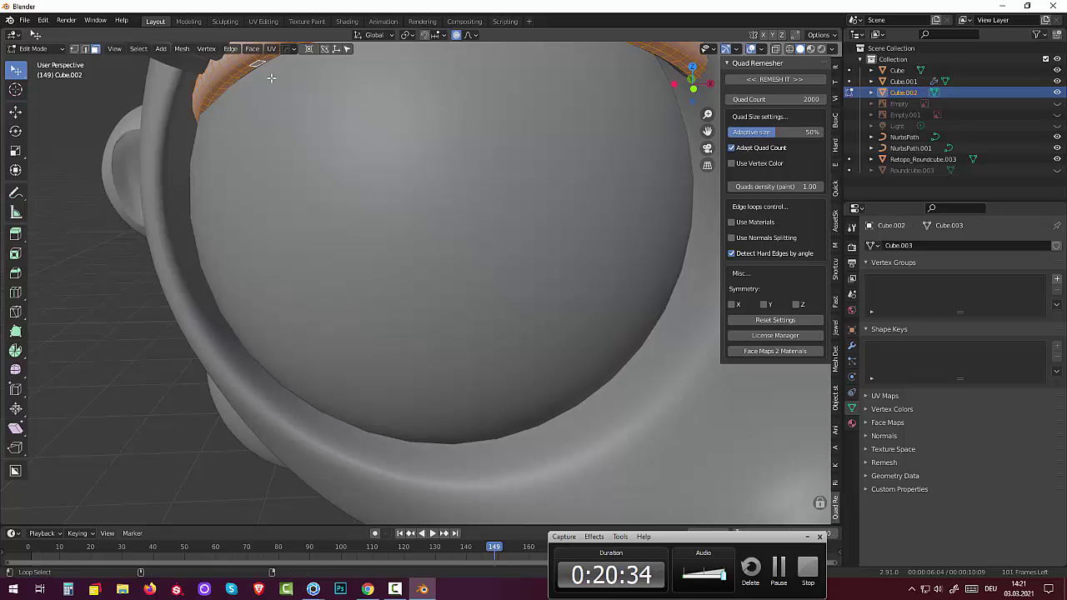
{"action": "scroll", "coordinate": [261, 61], "scroll_direction": "down", "scroll_amount": 3}
{"action": "mouse_move", "coordinate": [359, 104]}
{"action": "middle_mouse_down"}
{"action": "mouse_move", "coordinate": [380, 54]}
{"action": "mouse_move", "coordinate": [373, 100]}
{"action": "mouse_move", "coordinate": [357, 110]}
{"action": "middle_mouse_up"}
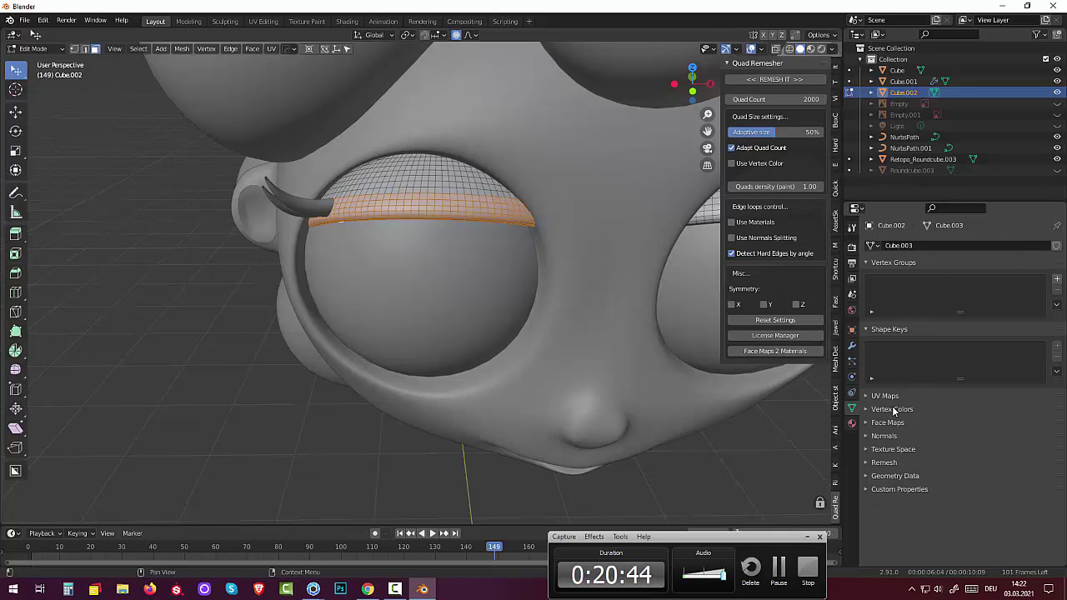
Step: Add a new eyelid material, Material.006, with a near-black base colour
{"action": "left_click", "coordinate": [852, 424]}
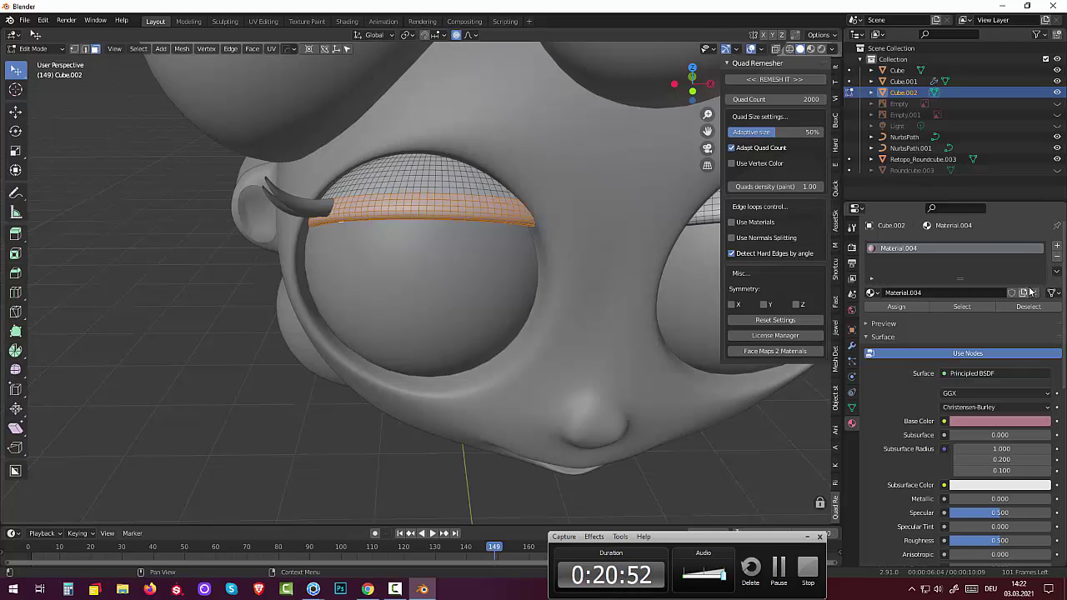
{"action": "left_click", "coordinate": [1057, 246]}
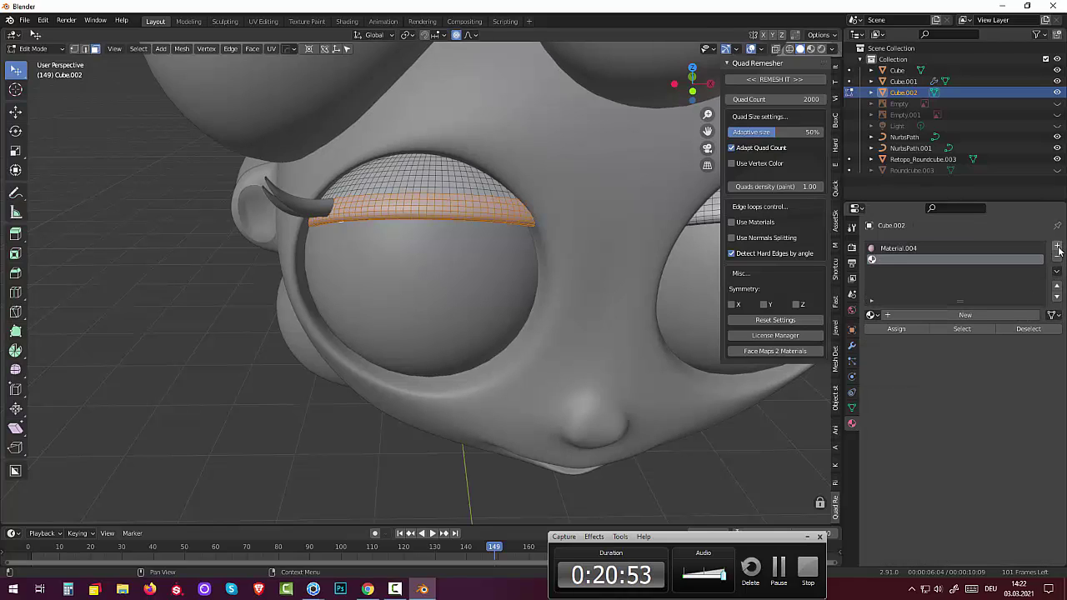
{"action": "left_click", "coordinate": [969, 316]}
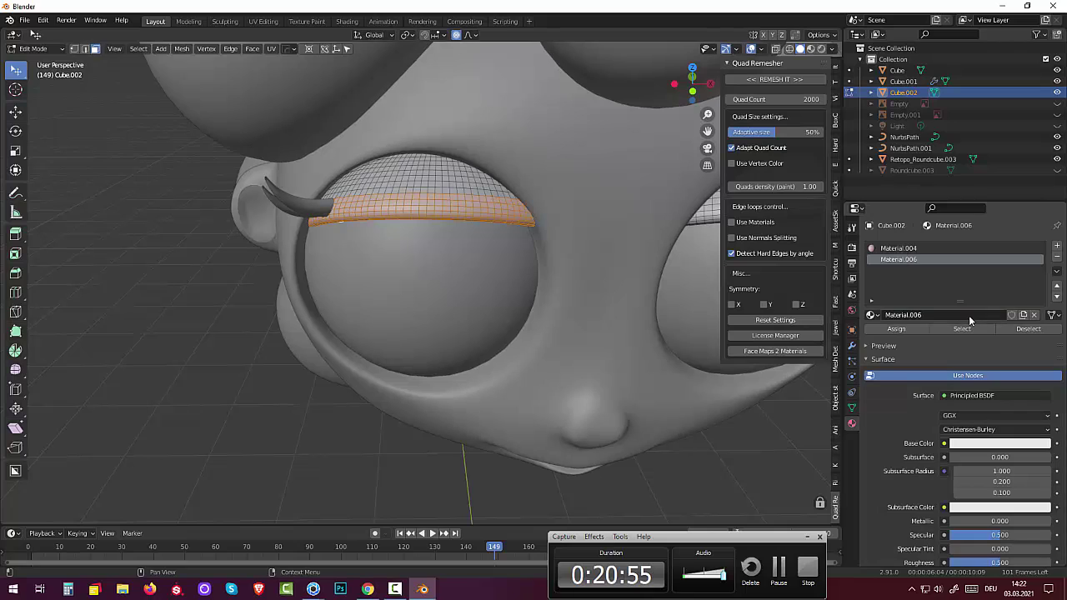
{"action": "left_click", "coordinate": [994, 444]}
{"action": "left_click_drag", "start_coordinate": [1044, 291], "coordinate": [1041, 362]}
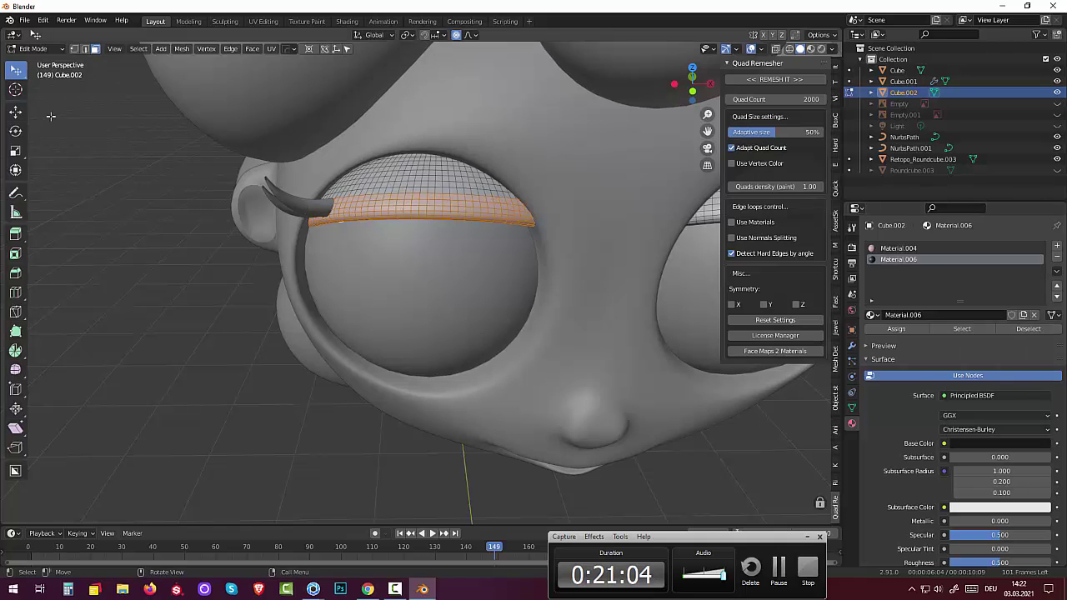
Step: Switch to Material Preview and assign Material.006 to the eyelid's bottom rim loop
{"action": "key", "text": "alt+a"}
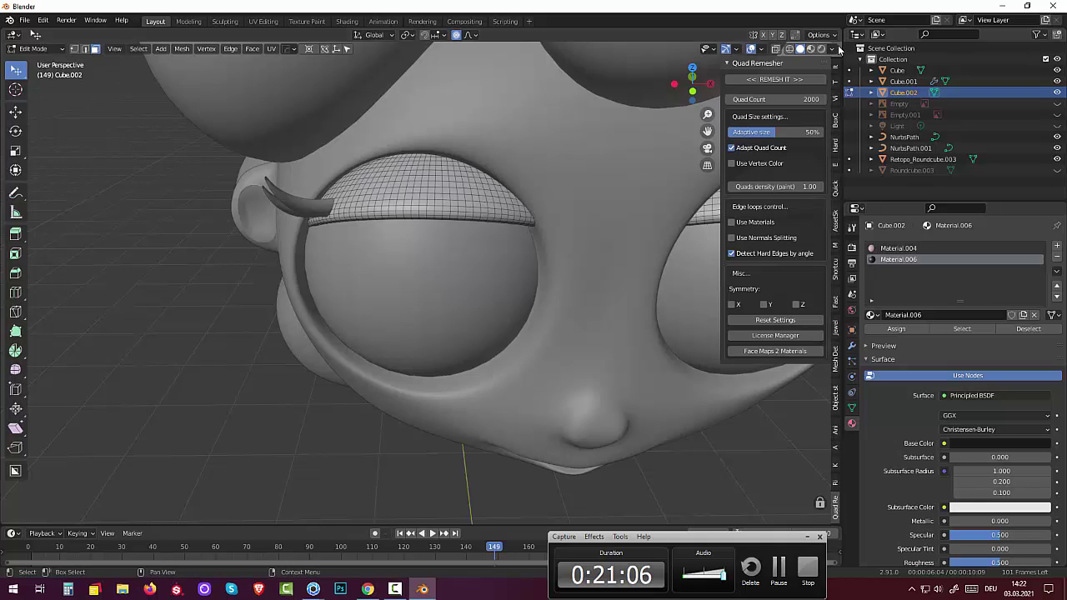
{"action": "left_click", "coordinate": [810, 49]}
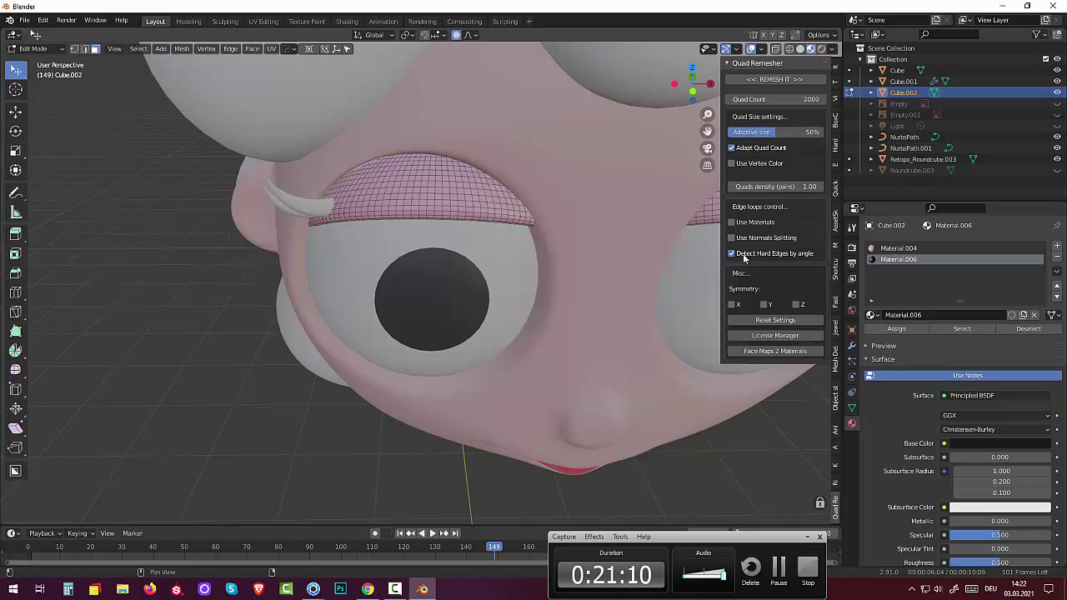
{"action": "left_click", "coordinate": [697, 253], "text": "ctrl"}
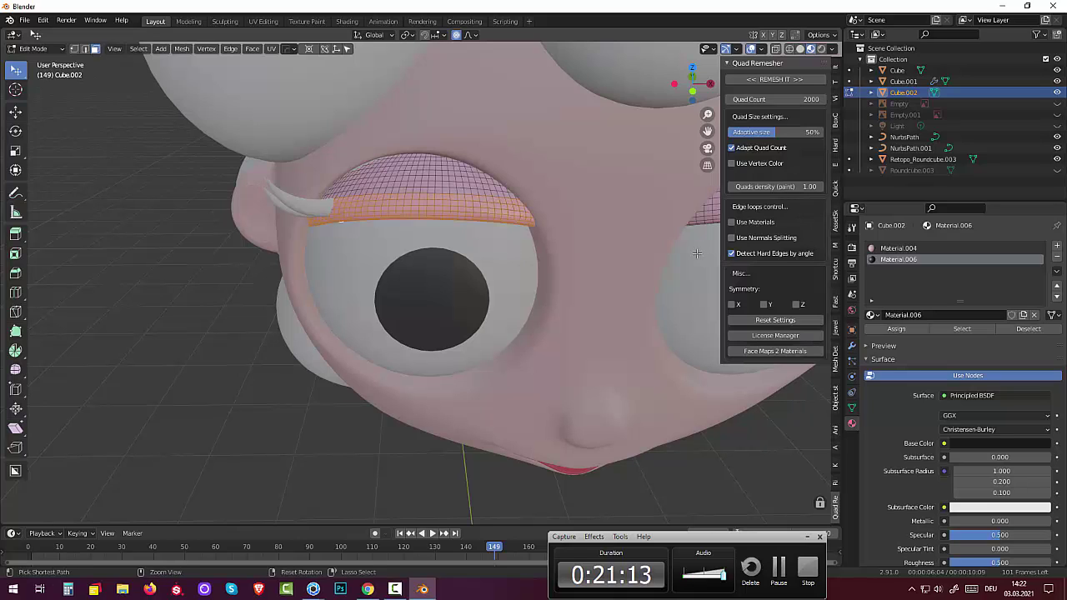
{"action": "left_click", "coordinate": [897, 330]}
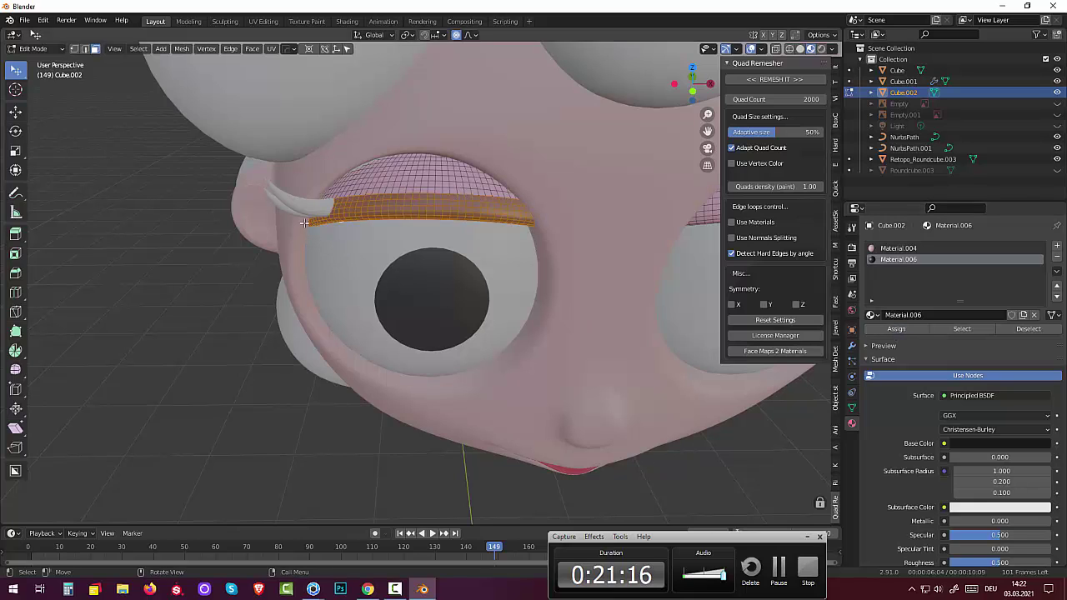
{"action": "left_click", "coordinate": [33, 49]}
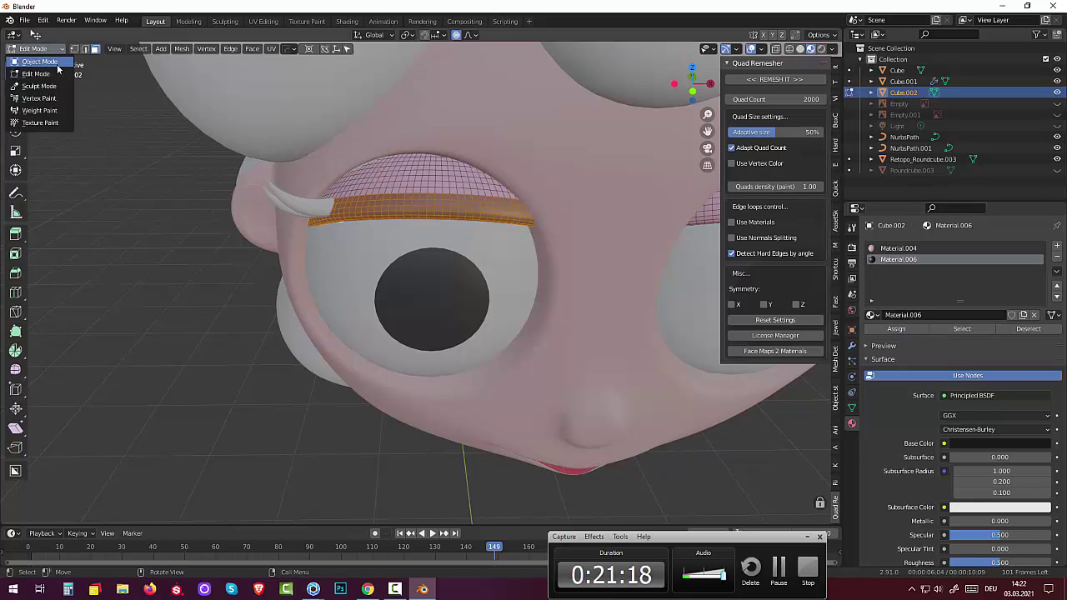
Step: In Object Mode, nudge both eyelash curves about −0.009 m on Z onto the eyelid rim
{"action": "left_click", "coordinate": [50, 63]}
{"action": "left_click", "coordinate": [312, 205]}
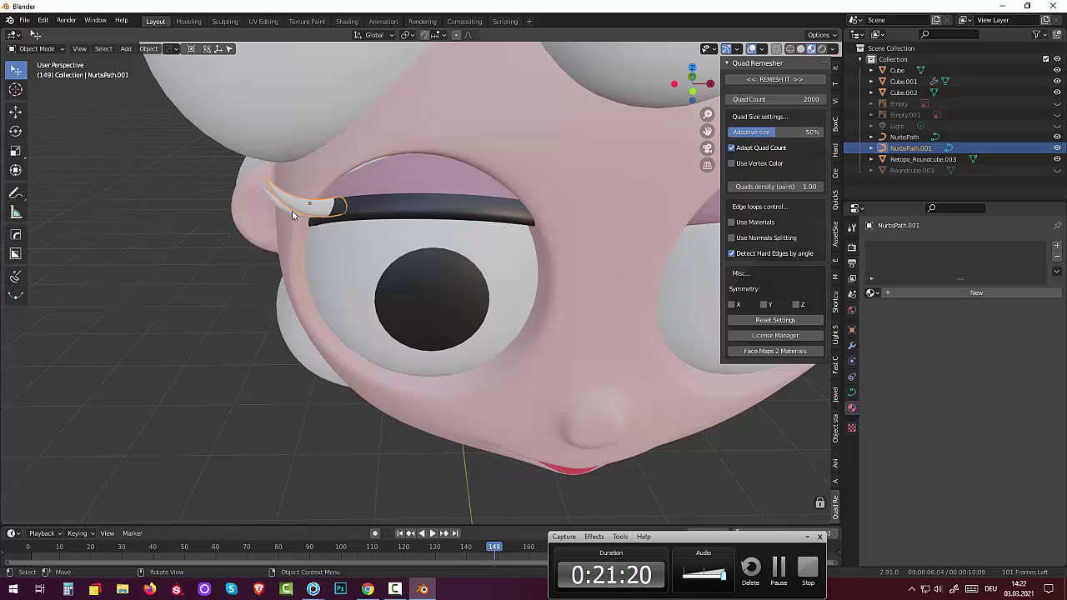
{"action": "left_click", "coordinate": [282, 209], "text": "shift"}
{"action": "middle_click_drag", "start_coordinate": [283, 209], "coordinate": [439, 194]}
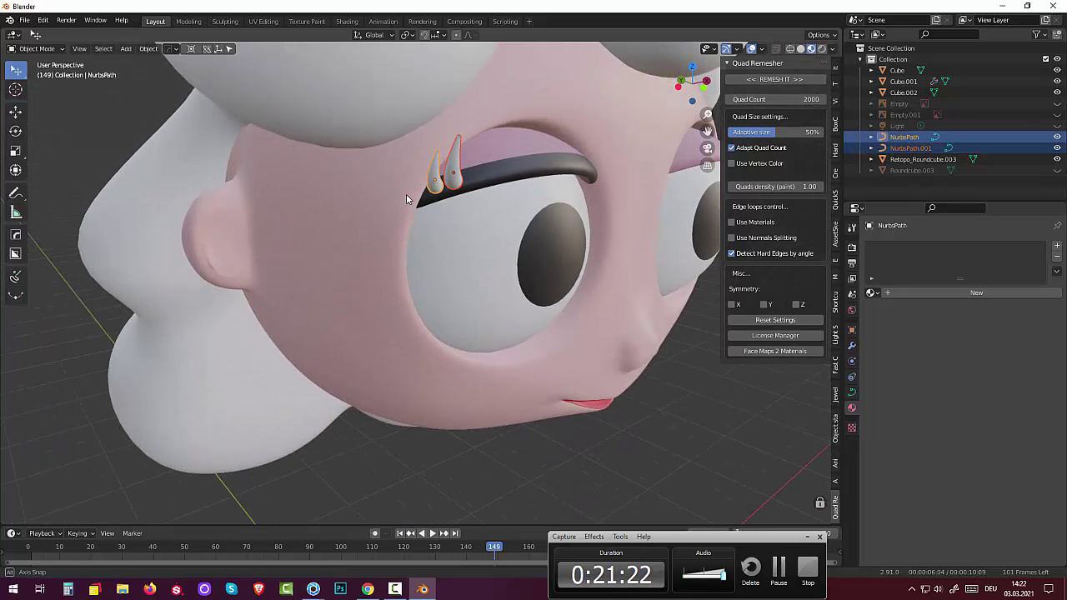
{"action": "key", "text": "g"}
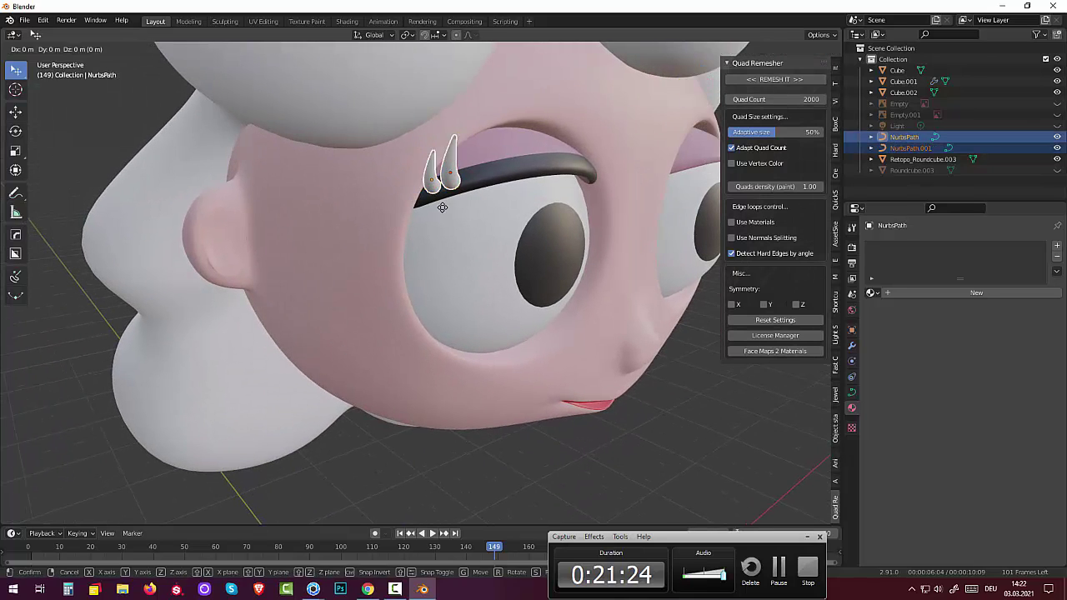
{"action": "left_click", "coordinate": [487, 220]}
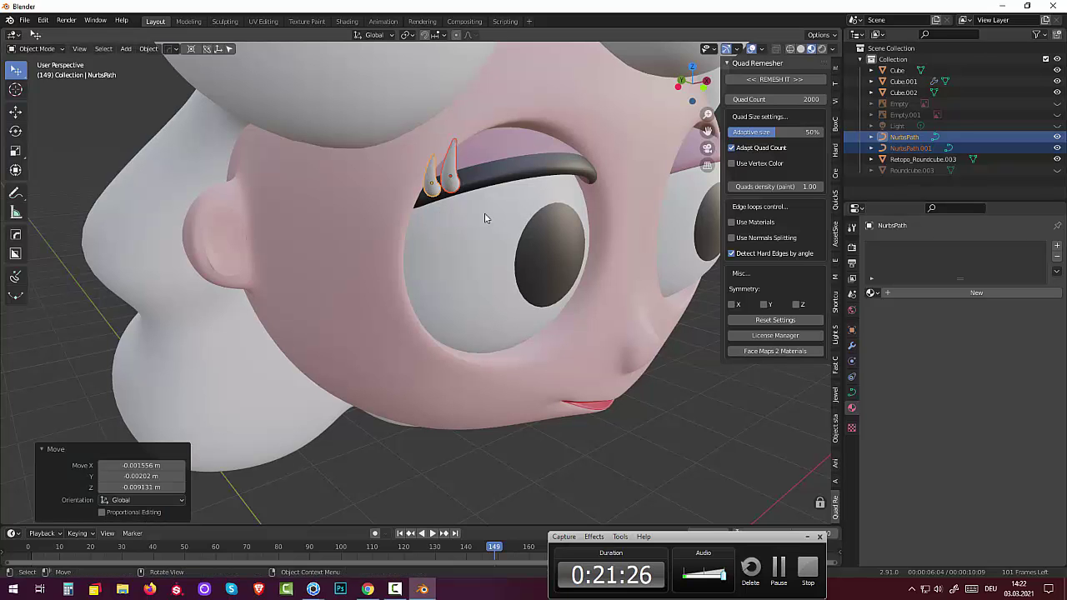
{"action": "mouse_move", "coordinate": [541, 275]}
{"action": "middle_mouse_down"}
{"action": "mouse_move", "coordinate": [611, 262]}
{"action": "mouse_move", "coordinate": [548, 243]}
{"action": "middle_mouse_up"}
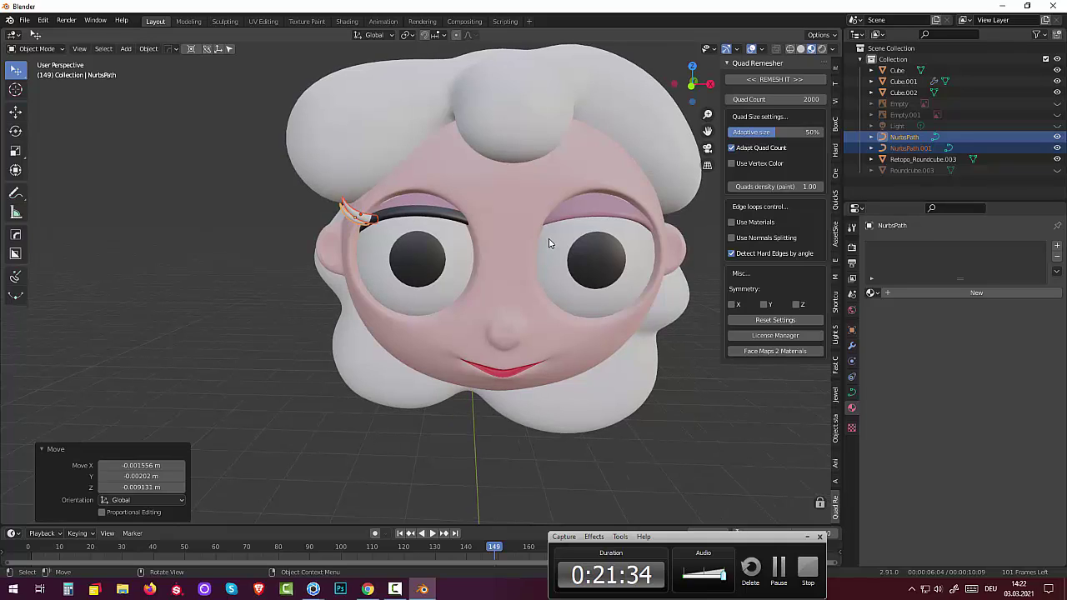
Step: Assign Material.006 to NurbsPath and then NurbsPath.001 from the material browser
{"action": "left_click", "coordinate": [871, 292]}
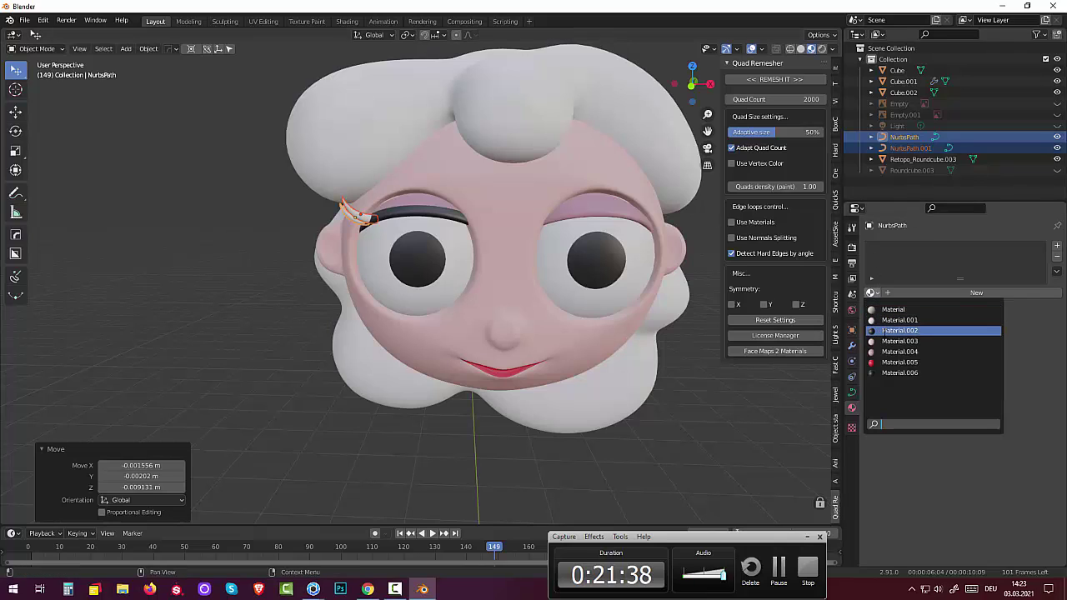
{"action": "left_click", "coordinate": [885, 373]}
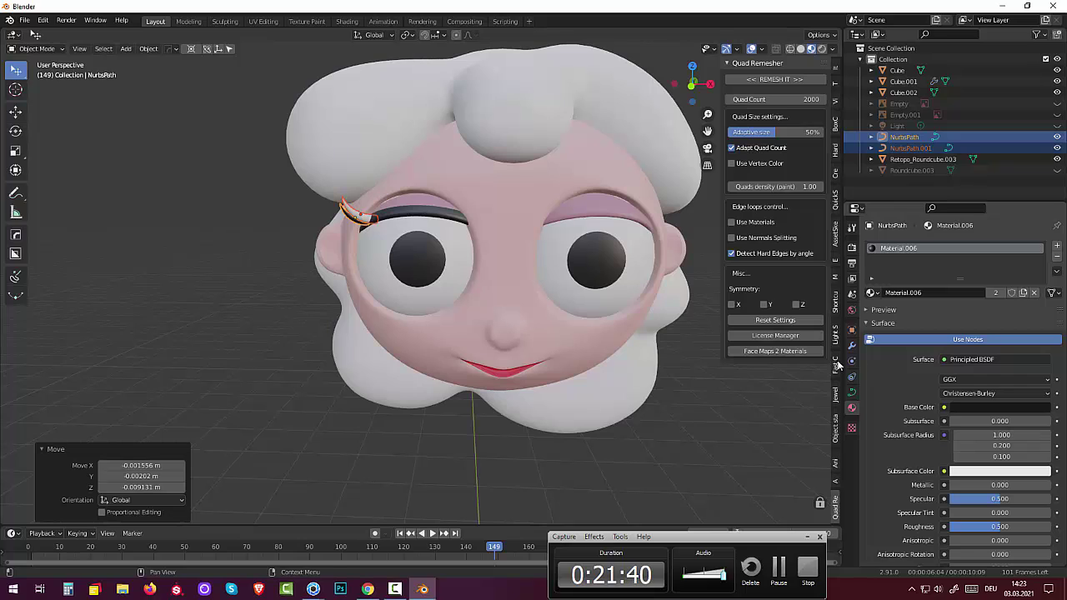
{"action": "left_click", "coordinate": [364, 226]}
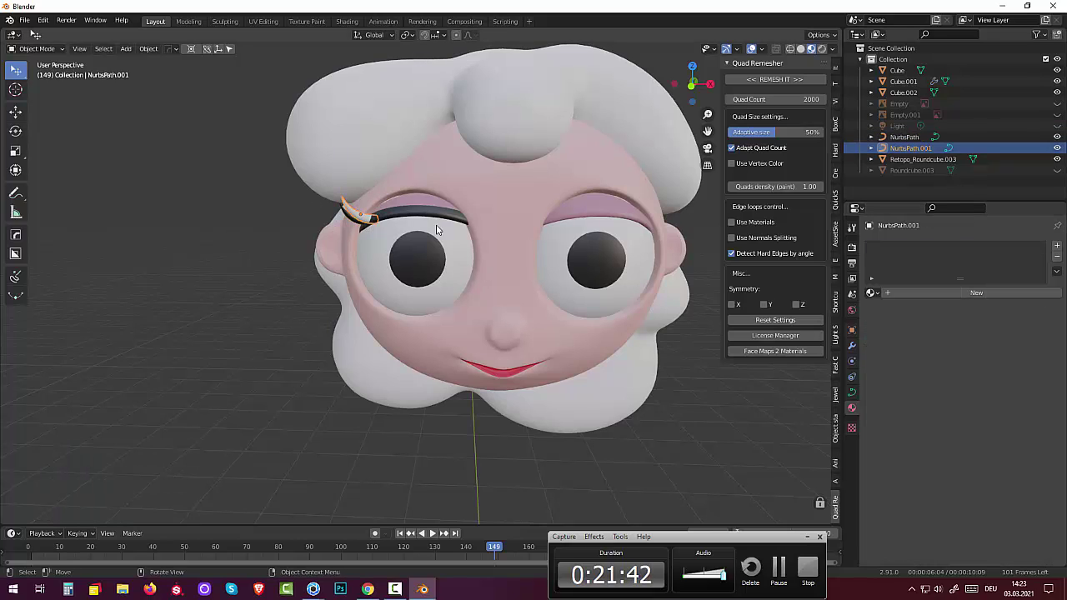
{"action": "left_click", "coordinate": [872, 293]}
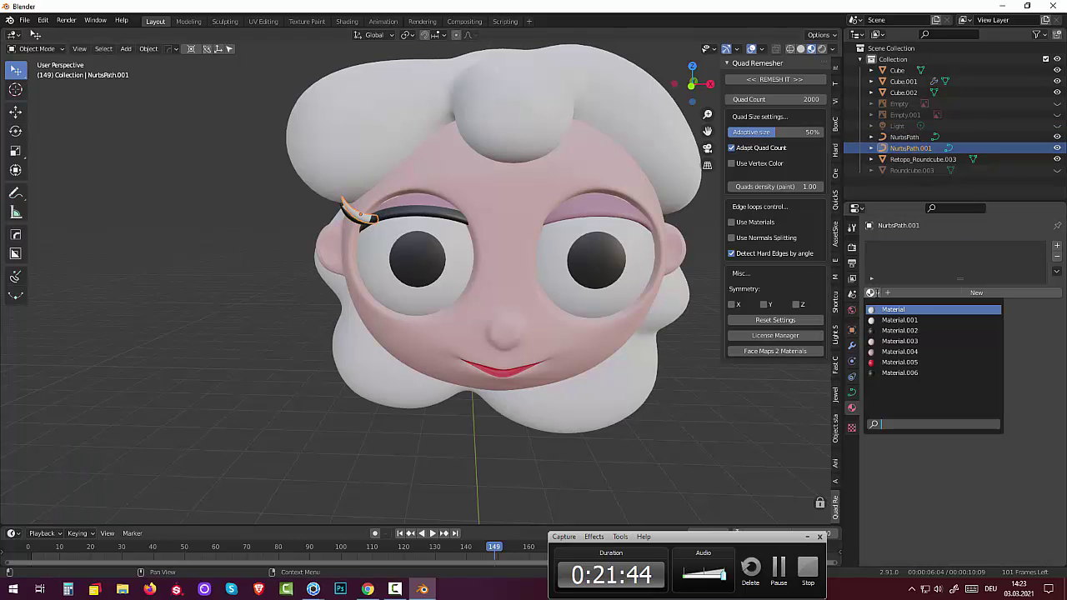
{"action": "left_click", "coordinate": [883, 372]}
{"action": "left_click", "coordinate": [722, 369]}
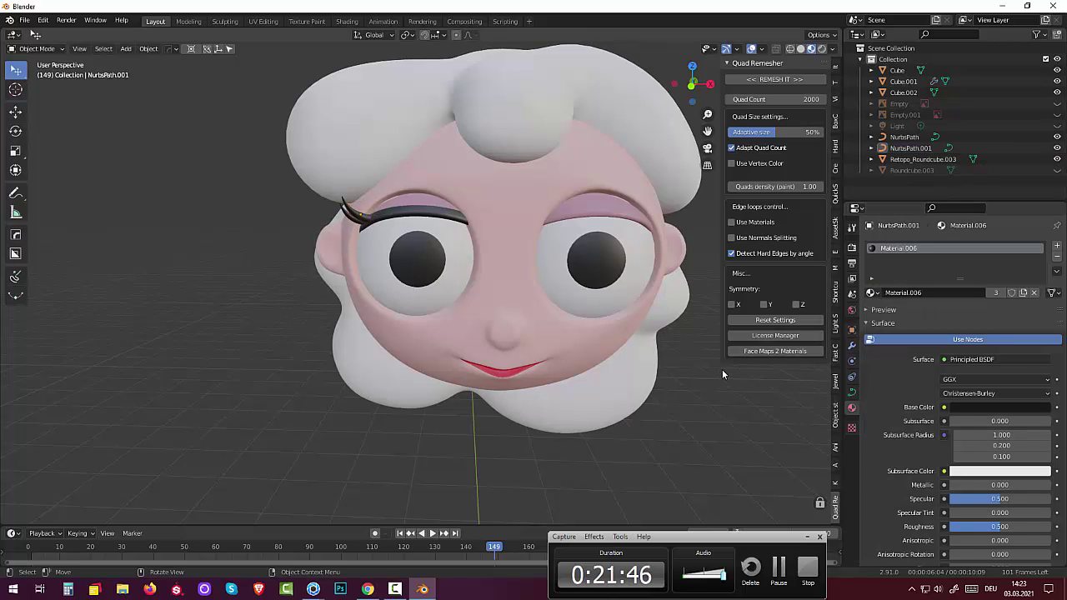
{"action": "scroll", "coordinate": [702, 367], "scroll_direction": "down", "scroll_amount": 3}
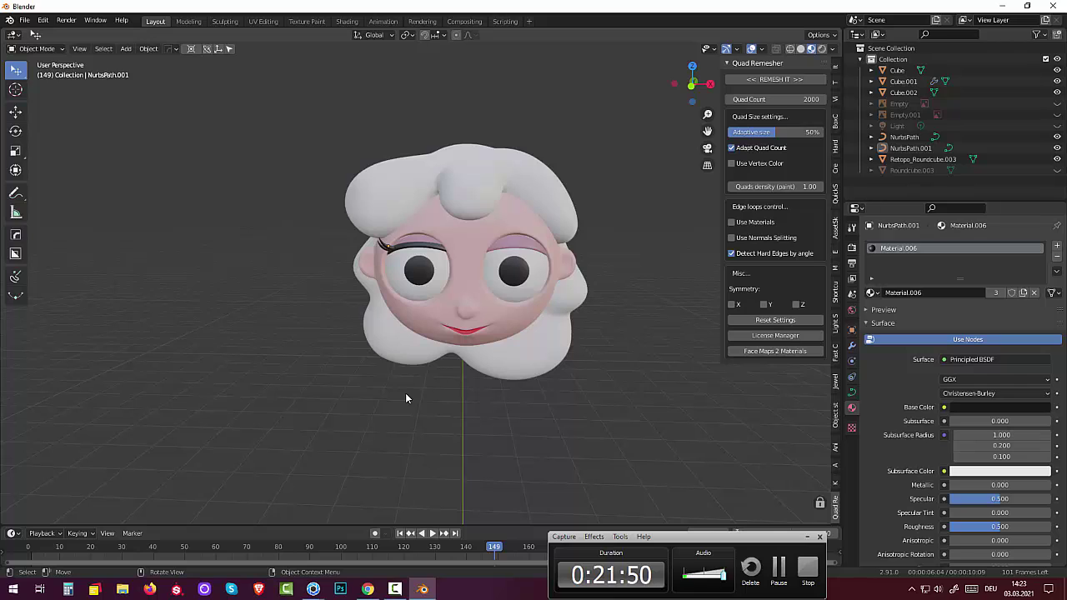
{"action": "left_click", "coordinate": [422, 247]}
{"action": "left_click", "coordinate": [386, 248], "text": "shift"}
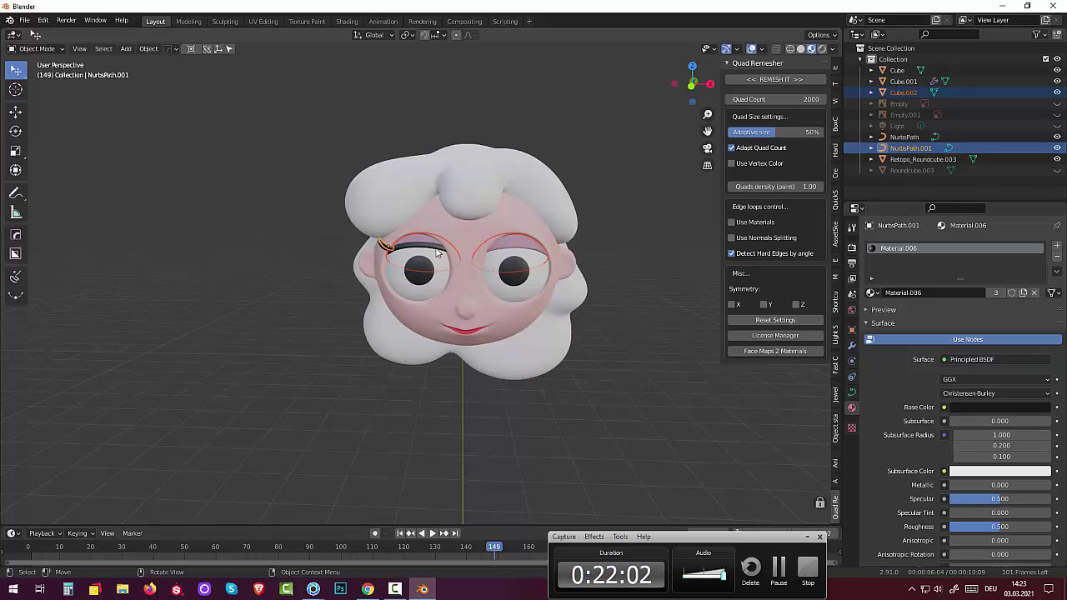
{"action": "left_click", "coordinate": [383, 253], "text": "shift"}
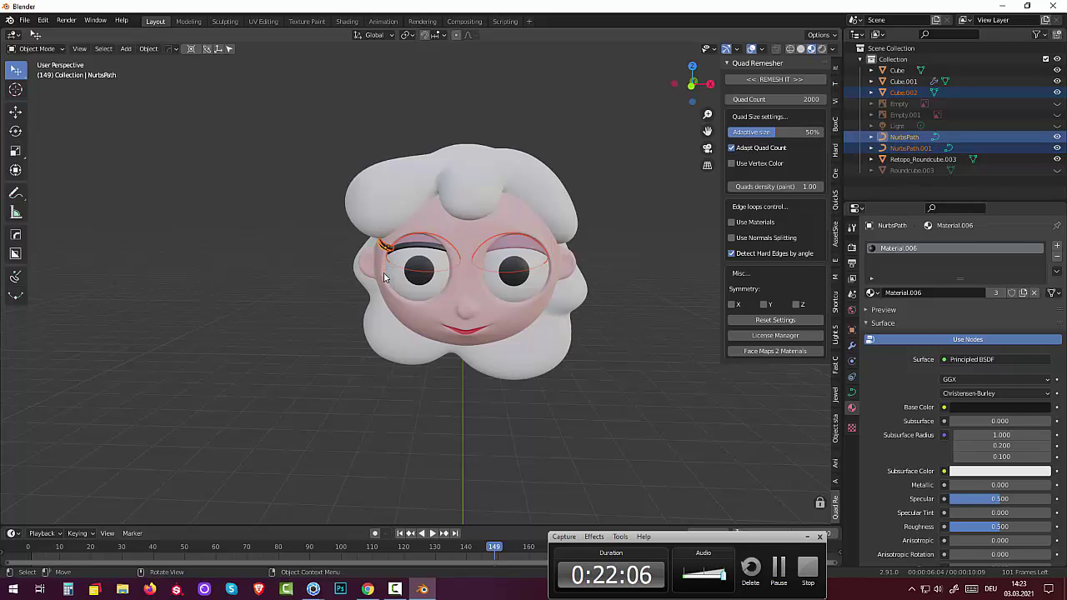
{"action": "left_click", "coordinate": [38, 48]}
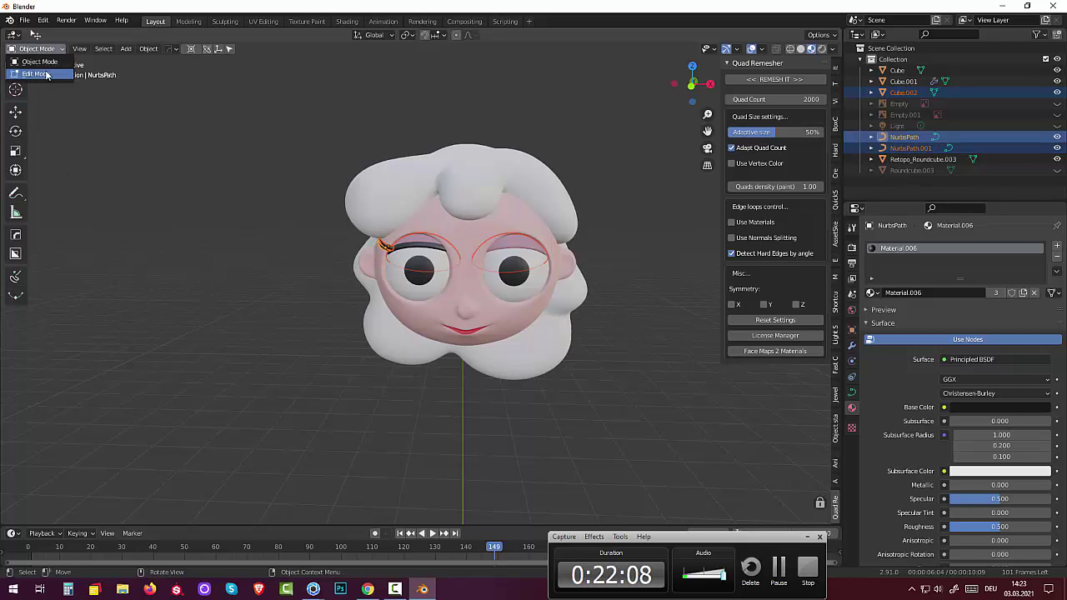
{"action": "left_click", "coordinate": [48, 75]}
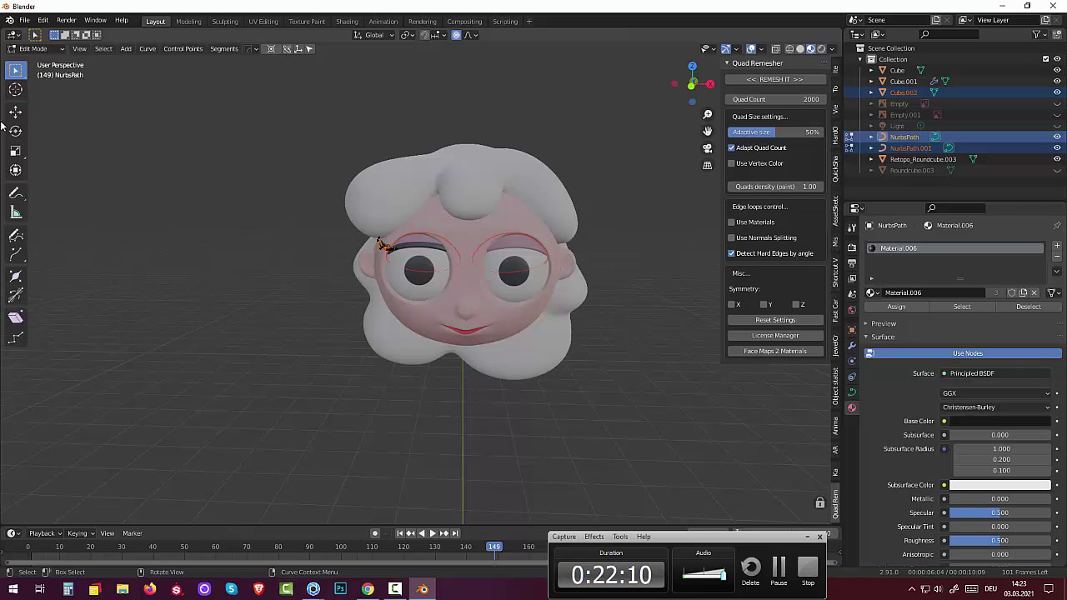
{"action": "left_click", "coordinate": [30, 48]}
{"action": "left_click", "coordinate": [33, 61]}
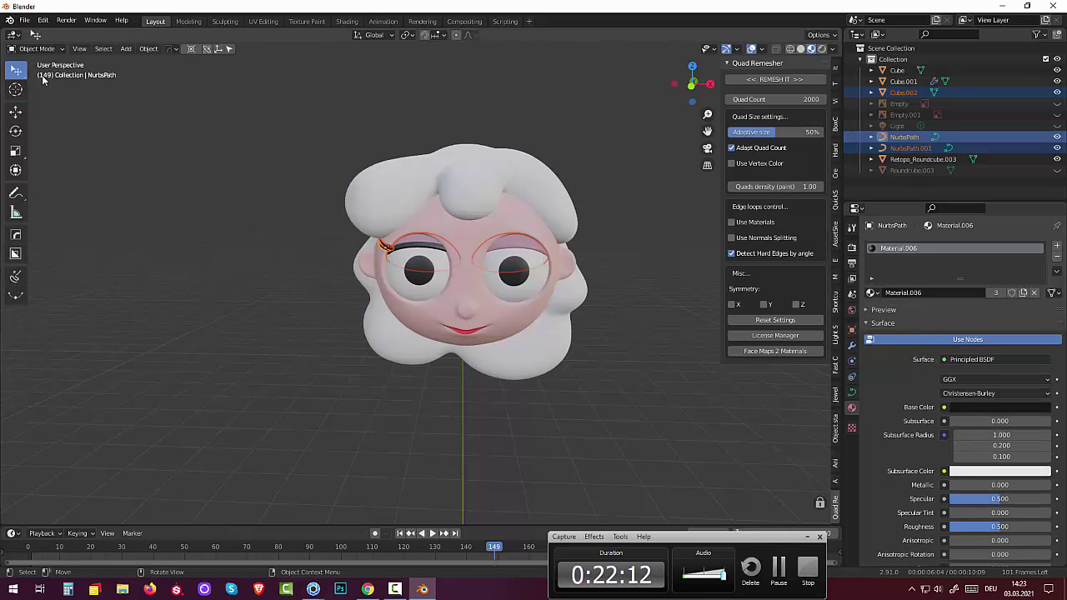
{"action": "left_click", "coordinate": [524, 273]}
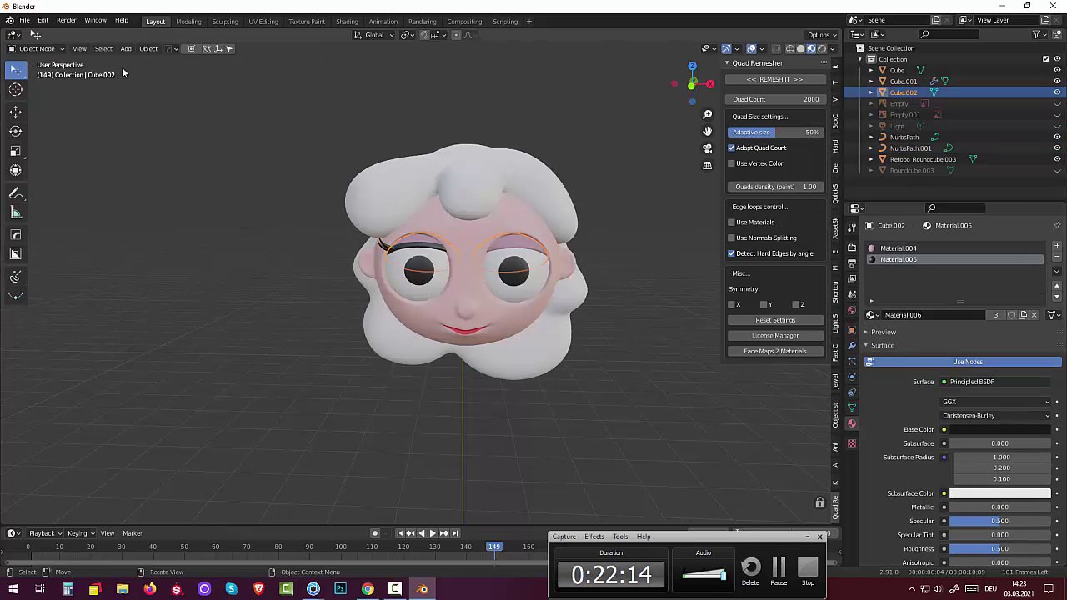
Step: In Edit Mode on Cube.002, grow-select the right eyelid and delete its vertices
{"action": "left_click", "coordinate": [48, 50]}
{"action": "left_click", "coordinate": [36, 75]}
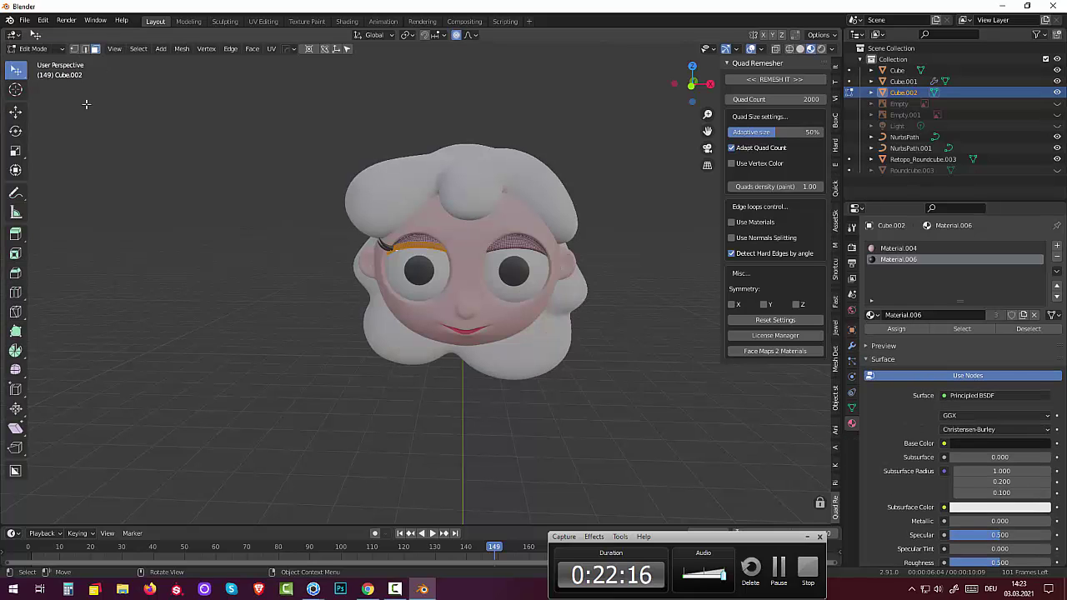
{"action": "left_click", "coordinate": [519, 238]}
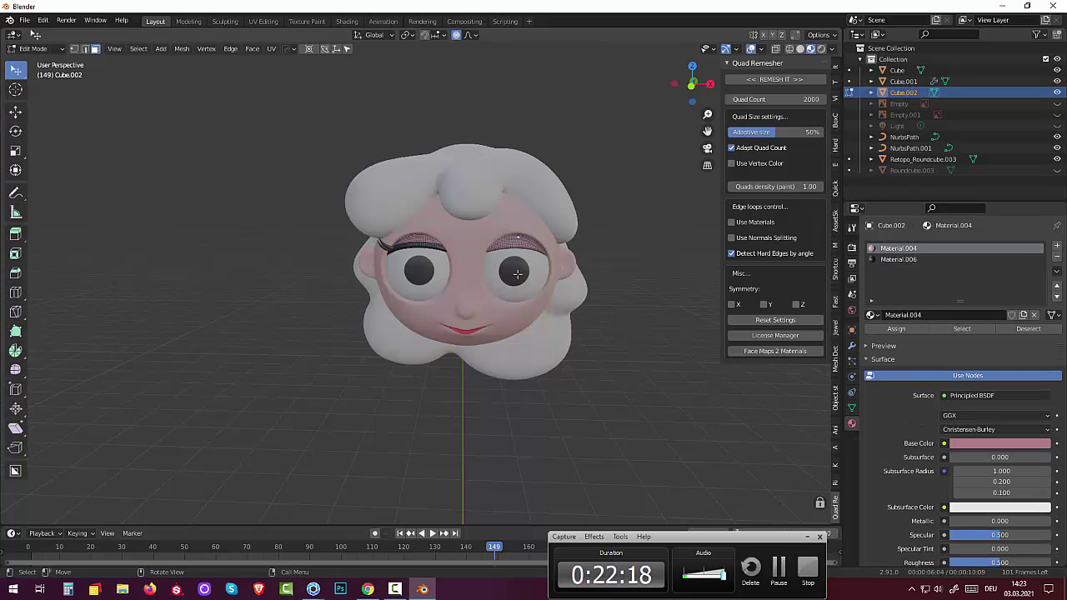
{"action": "key", "text": "ctrl"}
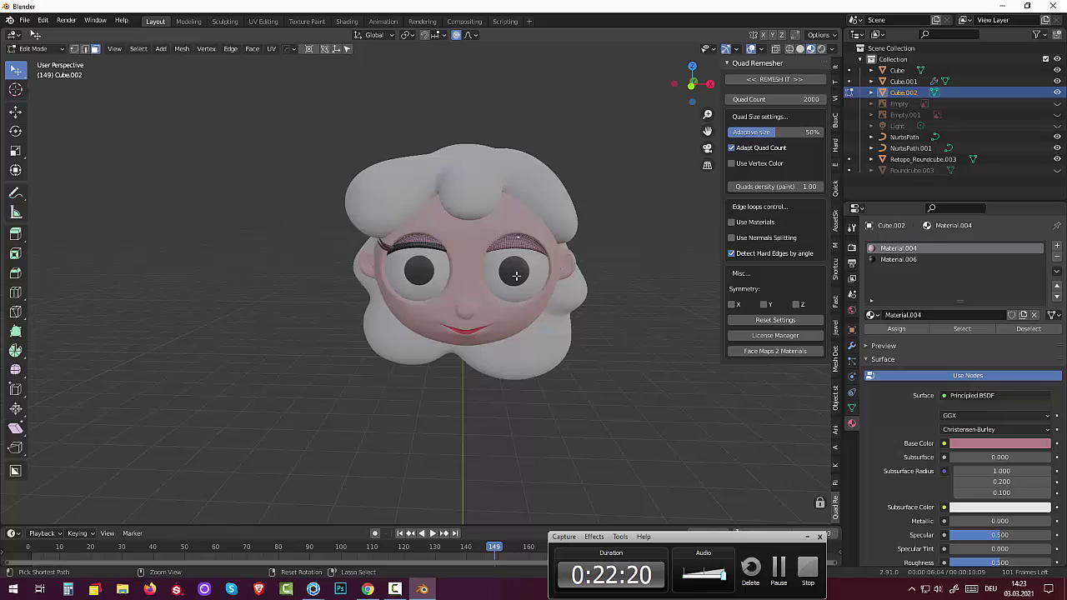
{"action": "key", "text": "ctrl+KP_Add"}
{"action": "key", "text": "ctrl+KP_Add"}
{"action": "key", "text": "ctrl+KP_Add"}
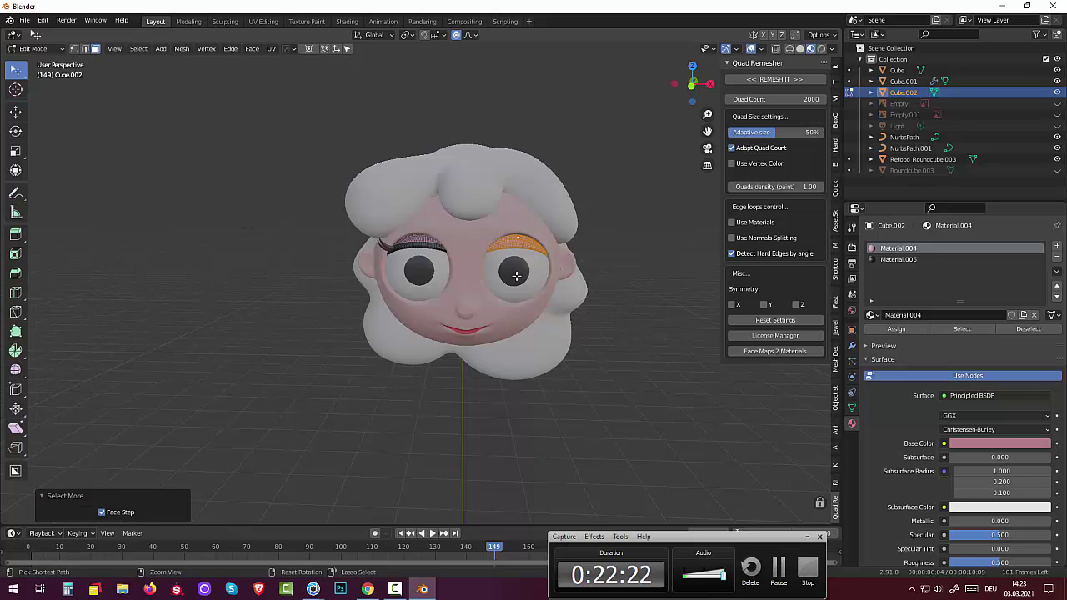
{"action": "key", "text": "x"}
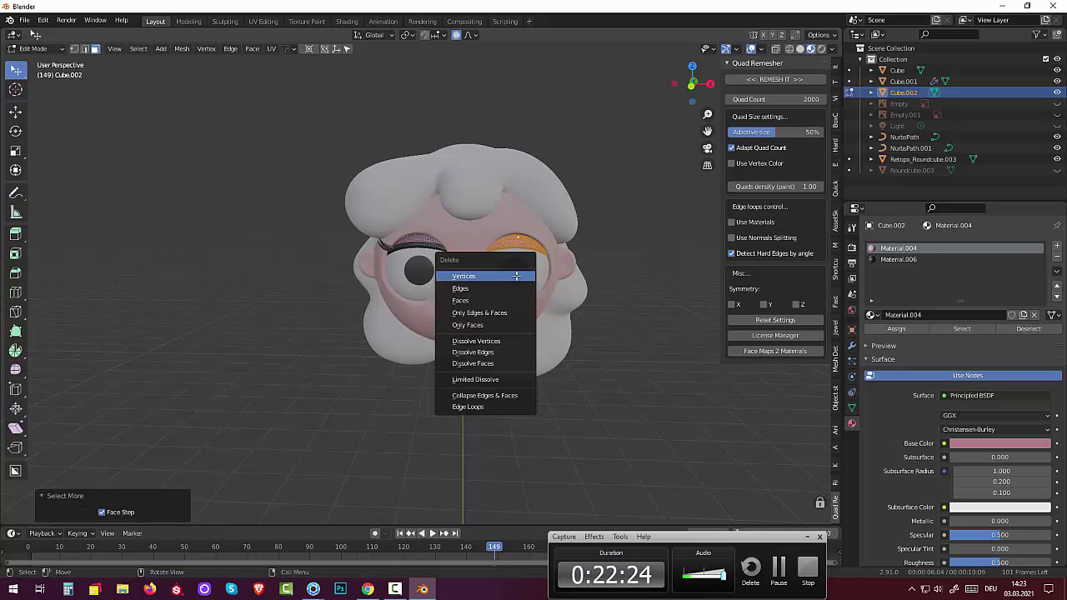
{"action": "left_click", "coordinate": [516, 278]}
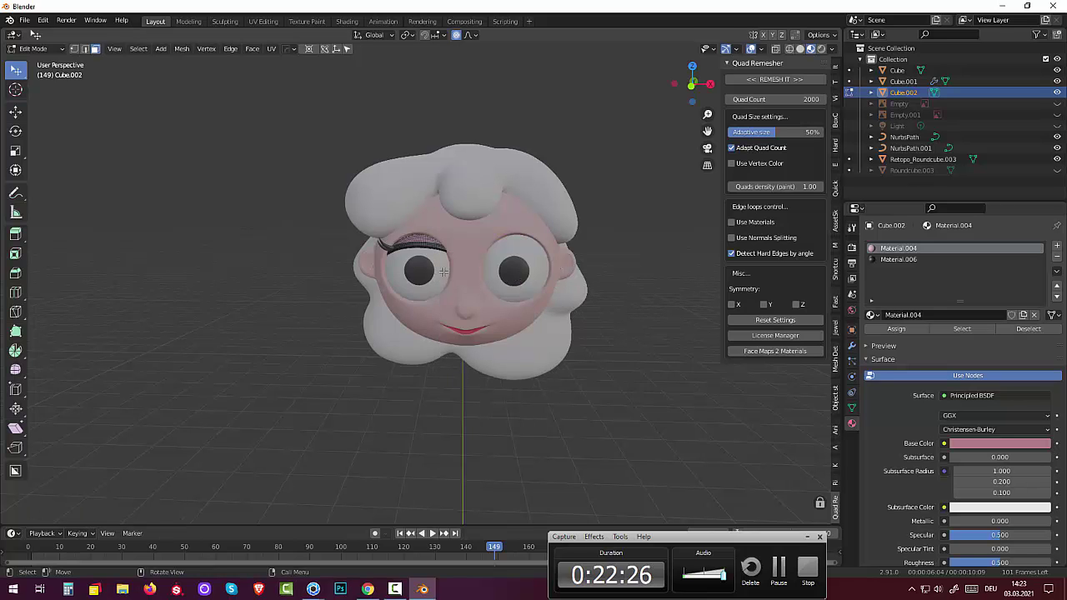
Step: Grow the selection over the left eyelid and make Material.006 the active slot
{"action": "middle_click_drag", "start_coordinate": [456, 270], "coordinate": [446, 280]}
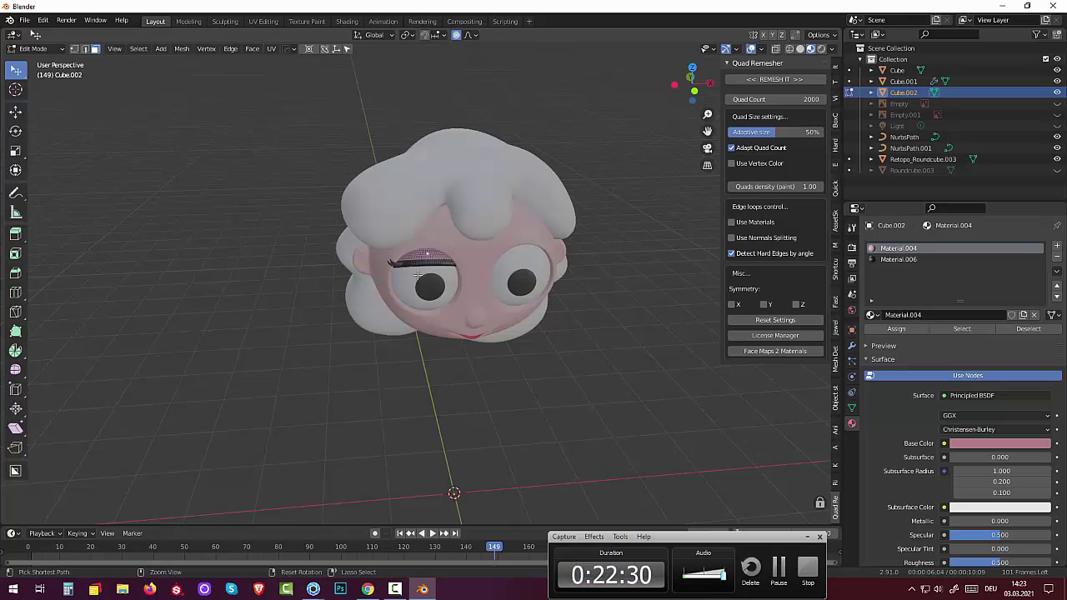
{"action": "key", "text": "ctrl+KP_Add"}
{"action": "key", "text": "ctrl+KP_Add"}
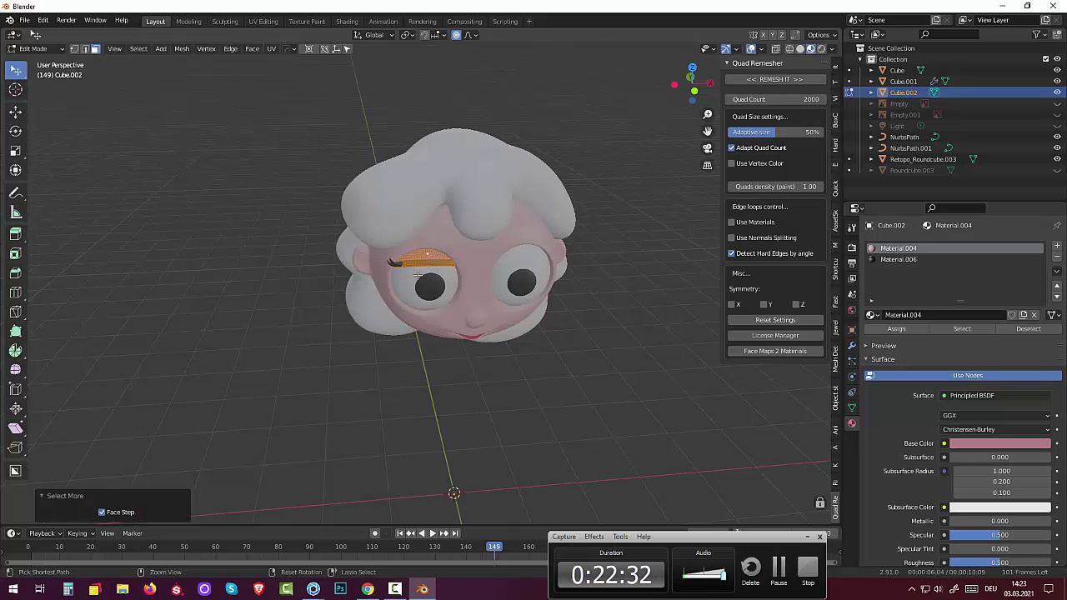
{"action": "scroll", "coordinate": [331, 285], "scroll_direction": "up", "scroll_amount": 4}
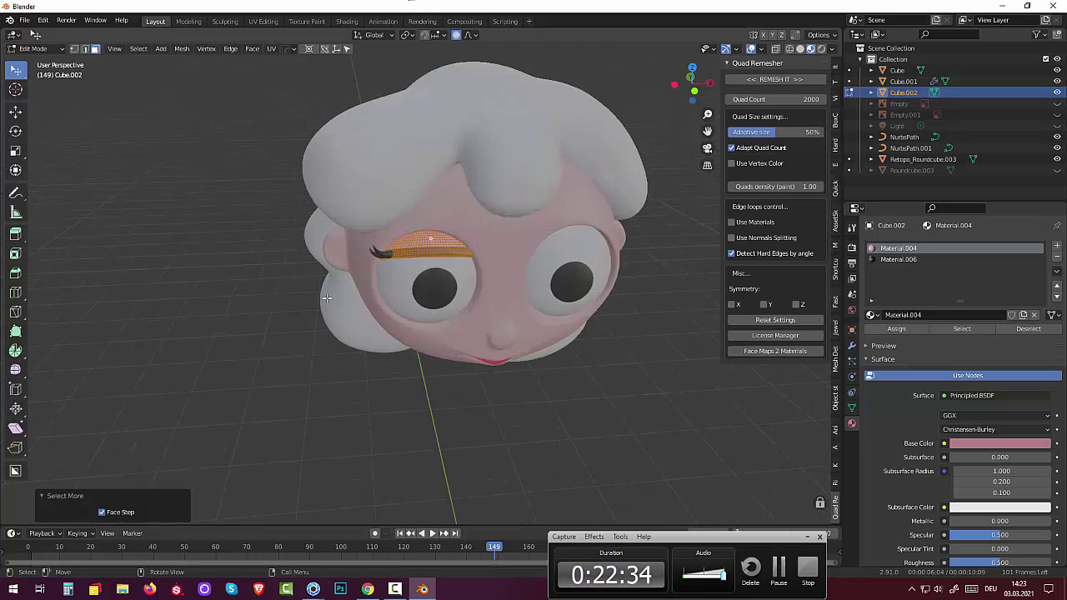
{"action": "scroll", "coordinate": [331, 285], "scroll_direction": "up", "scroll_amount": 2}
{"action": "left_click", "coordinate": [350, 225], "text": "shift"}
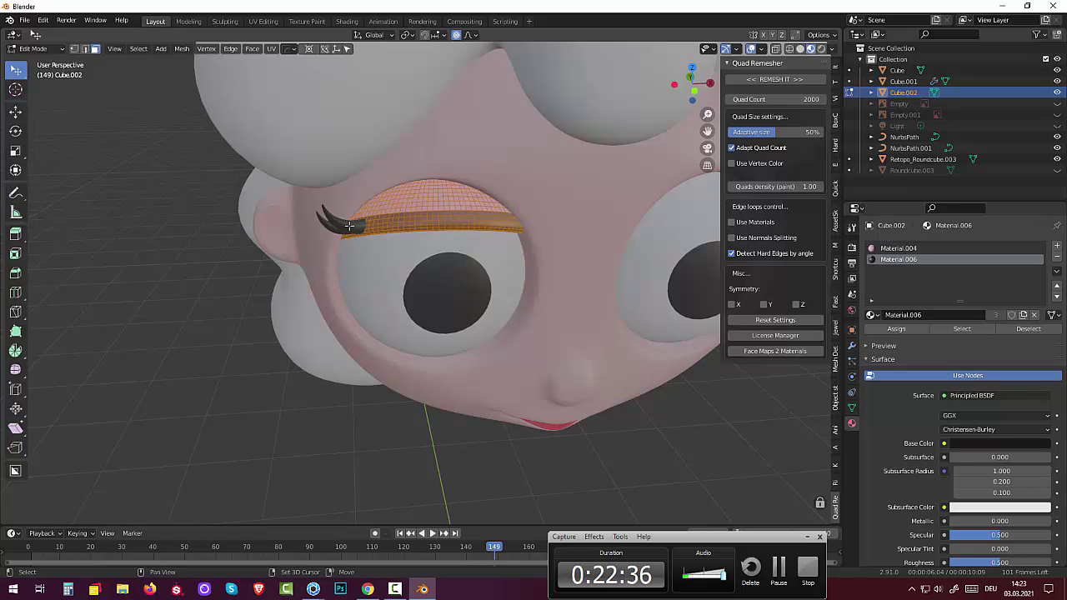
{"action": "left_click", "coordinate": [33, 48]}
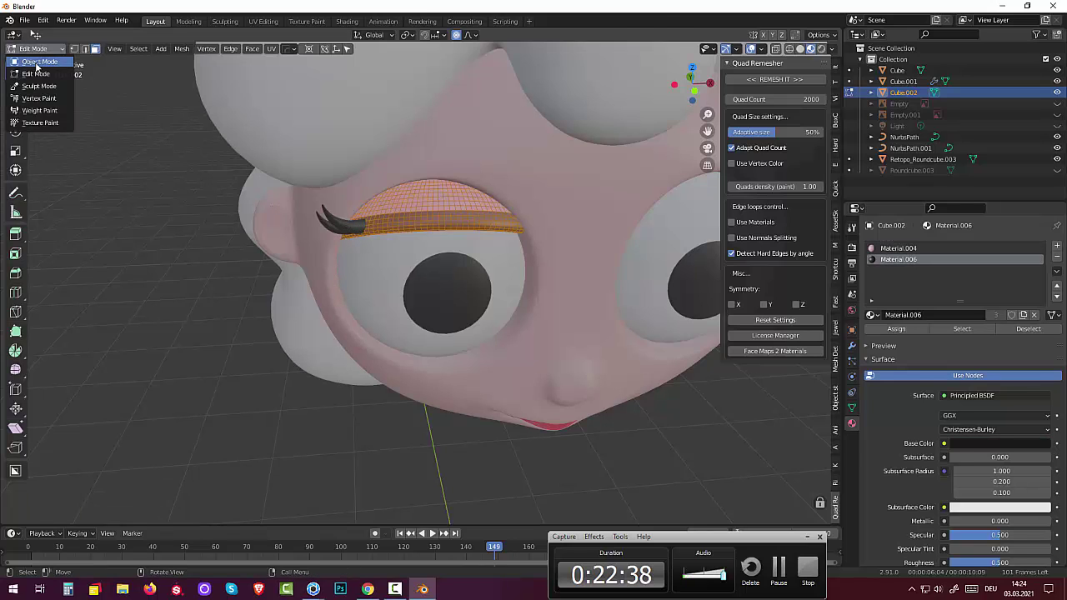
Step: Back in Object Mode, join the two eyelash curves into one object with Ctrl+J
{"action": "left_click", "coordinate": [33, 56]}
{"action": "left_click", "coordinate": [341, 219]}
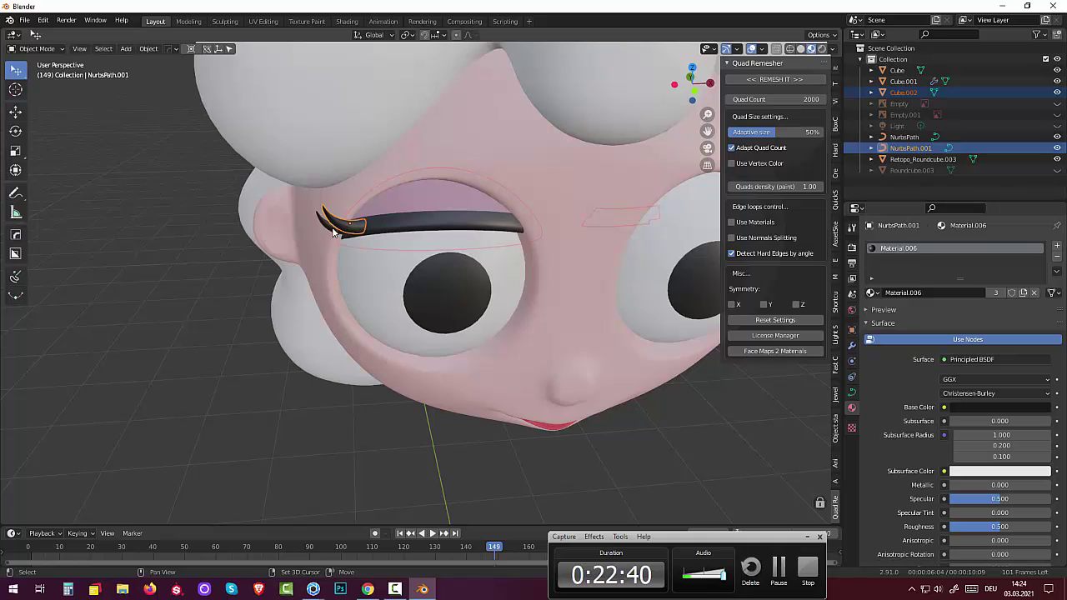
{"action": "left_click", "coordinate": [337, 233], "text": "shift"}
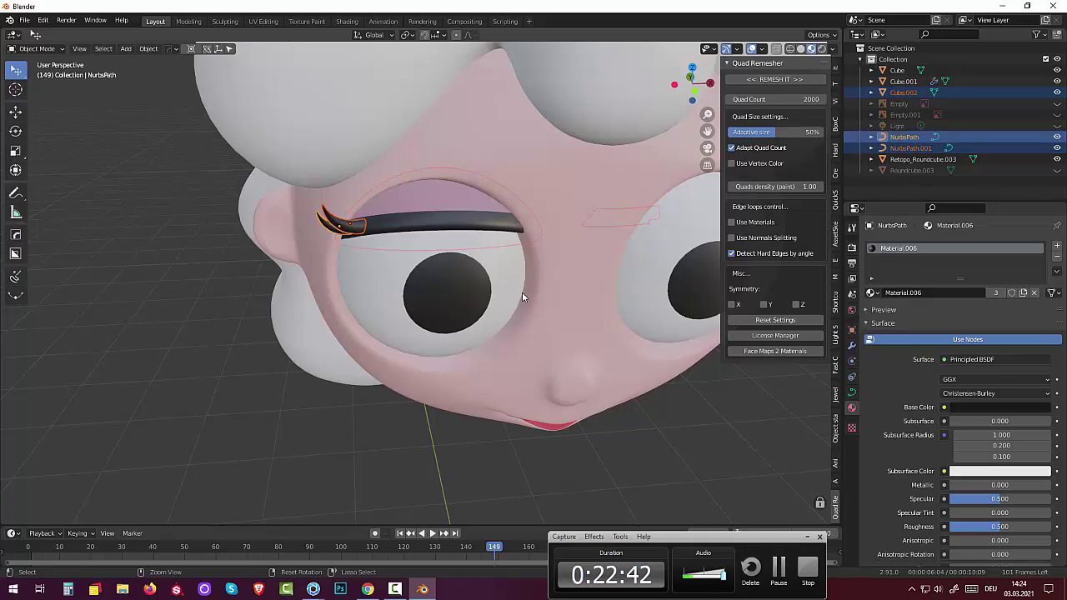
{"action": "key", "text": "ctrl+j"}
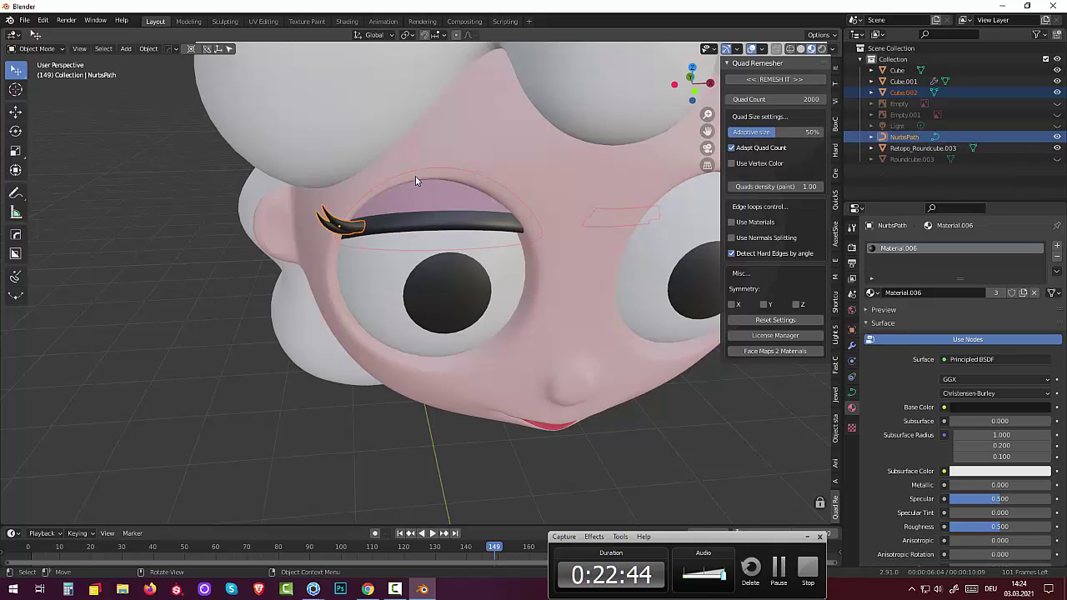
Step: Briefly hide and reshow the eye spheres Cube.001, then select only the eyelash curve
{"action": "middle_click_drag", "start_coordinate": [415, 178], "coordinate": [354, 166]}
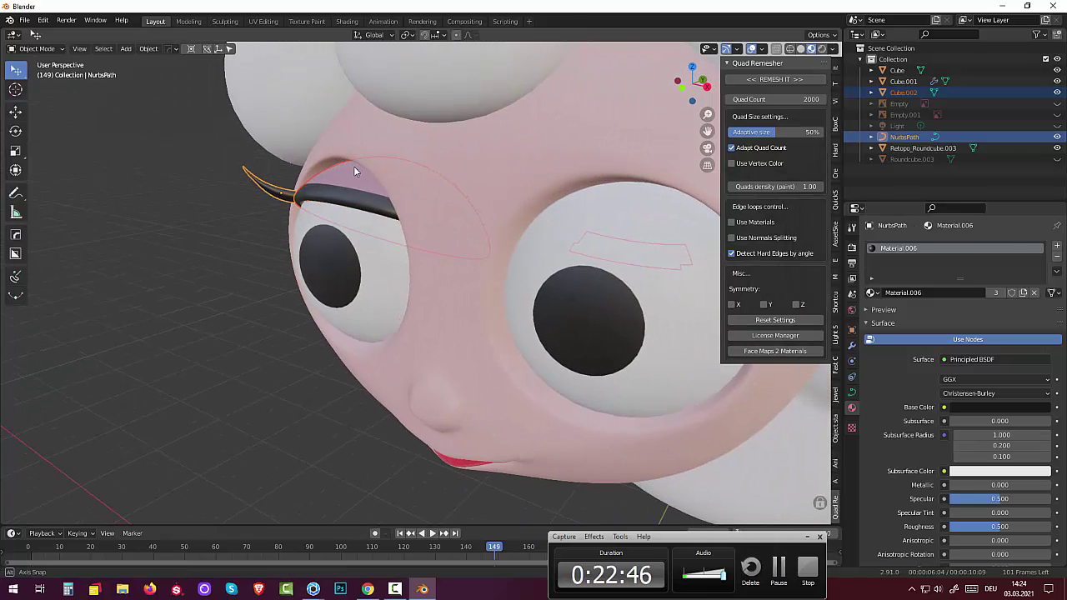
{"action": "left_click", "coordinate": [632, 257]}
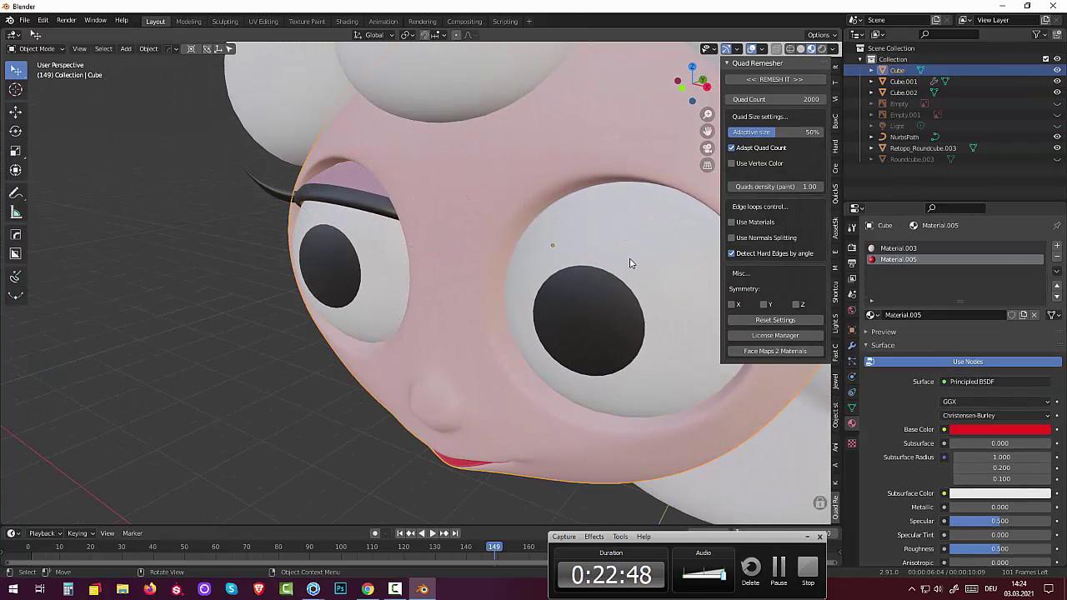
{"action": "left_click", "coordinate": [1057, 82]}
{"action": "left_click", "coordinate": [1057, 83]}
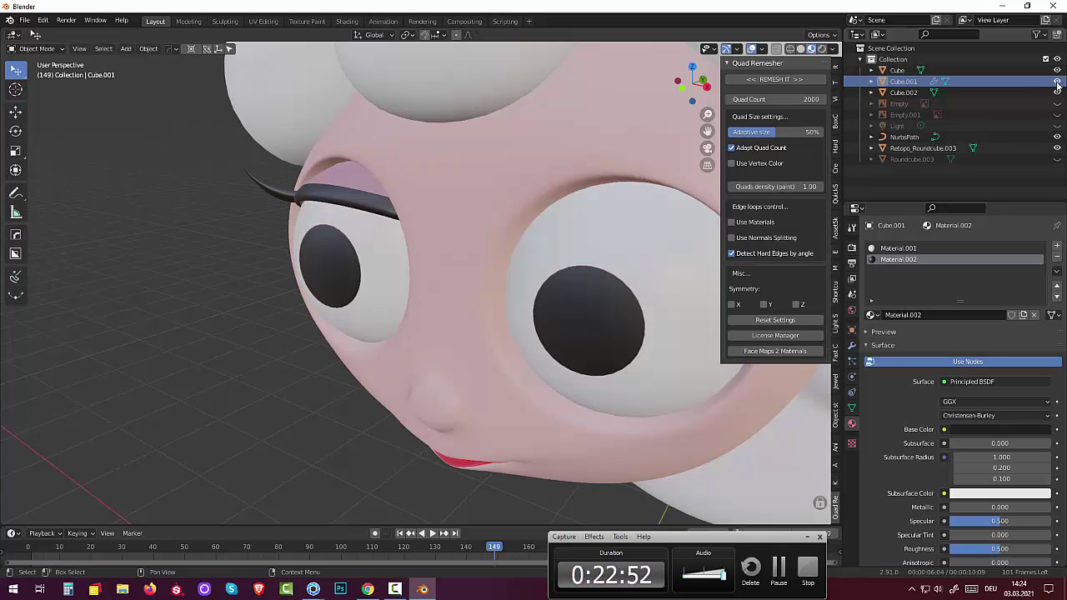
{"action": "mouse_move", "coordinate": [671, 205]}
{"action": "middle_mouse_down"}
{"action": "mouse_move", "coordinate": [686, 218]}
{"action": "mouse_move", "coordinate": [590, 191]}
{"action": "mouse_move", "coordinate": [501, 303]}
{"action": "middle_mouse_up"}
{"action": "scroll", "coordinate": [590, 191], "scroll_direction": "up", "scroll_amount": 5}
{"action": "left_click", "coordinate": [503, 400]}
{"action": "mouse_move", "coordinate": [503, 400]}
{"action": "middle_mouse_down"}
{"action": "mouse_move", "coordinate": [481, 386]}
{"action": "mouse_move", "coordinate": [411, 392]}
{"action": "mouse_move", "coordinate": [459, 417]}
{"action": "mouse_move", "coordinate": [523, 393]}
{"action": "mouse_move", "coordinate": [503, 374]}
{"action": "mouse_move", "coordinate": [569, 368]}
{"action": "mouse_move", "coordinate": [510, 325]}
{"action": "middle_mouse_up"}
{"action": "left_click", "coordinate": [423, 170]}
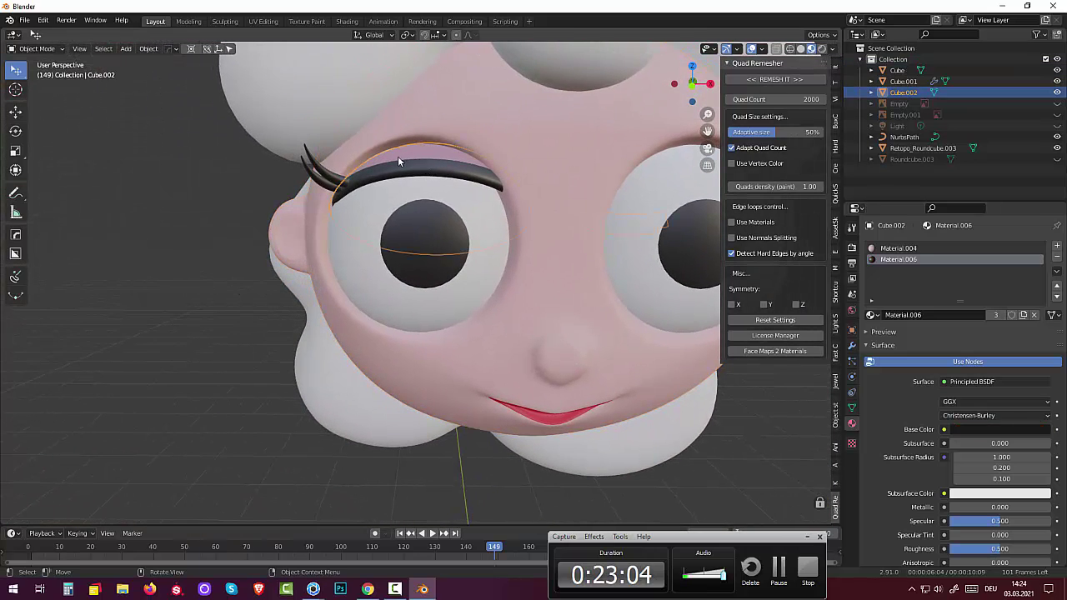
{"action": "left_click", "coordinate": [331, 179], "text": "shift"}
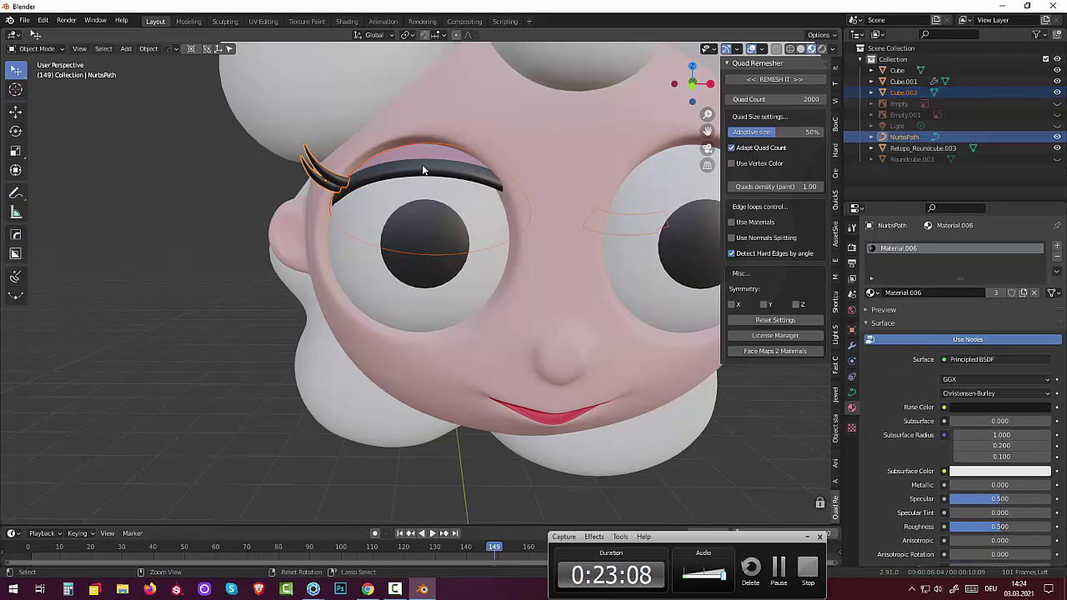
{"action": "left_click", "coordinate": [335, 185], "text": "shift"}
{"action": "left_click", "coordinate": [338, 185]}
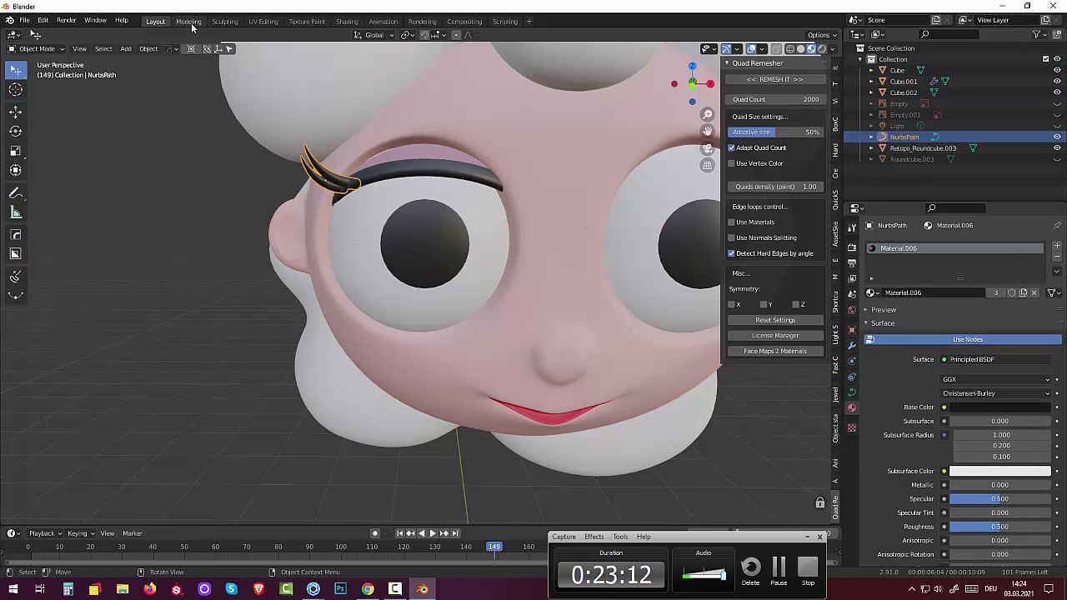
Step: Convert the NurbsPath lashes to a mesh and join them into the eyelid Cube.002
{"action": "left_click", "coordinate": [148, 49]}
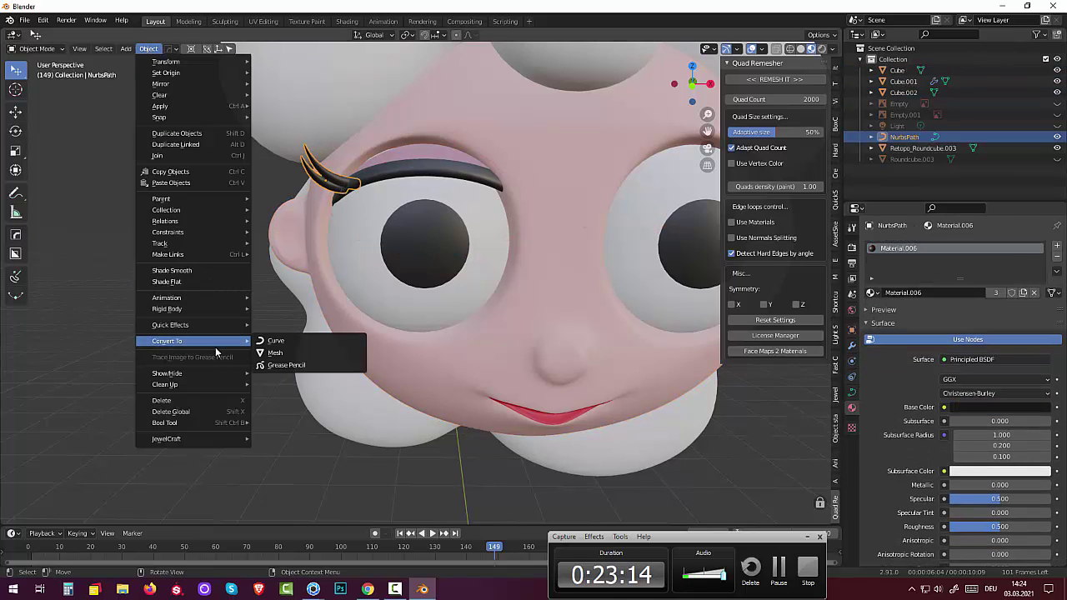
{"action": "mouse_move", "coordinate": [168, 341]}
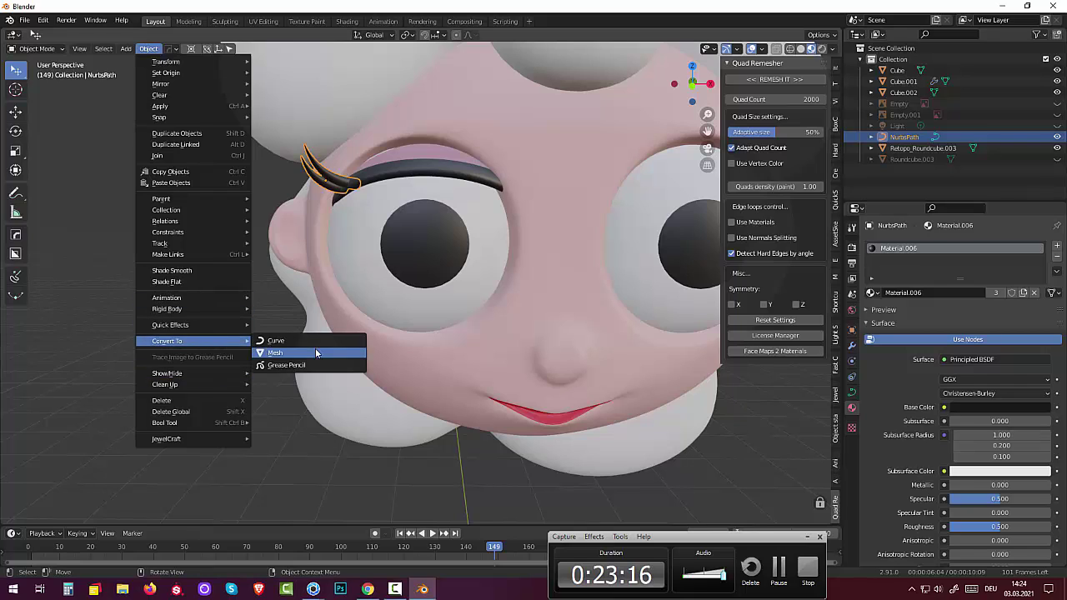
{"action": "left_click", "coordinate": [304, 354]}
{"action": "left_click", "coordinate": [406, 150]}
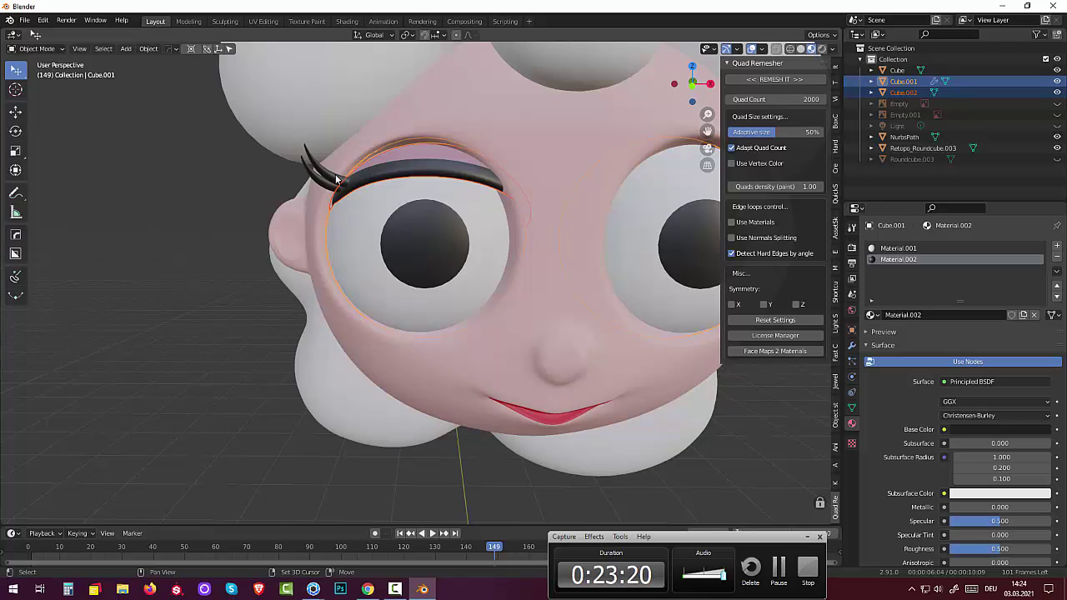
{"action": "left_click", "coordinate": [330, 177]}
{"action": "left_click", "coordinate": [404, 153], "text": "shift"}
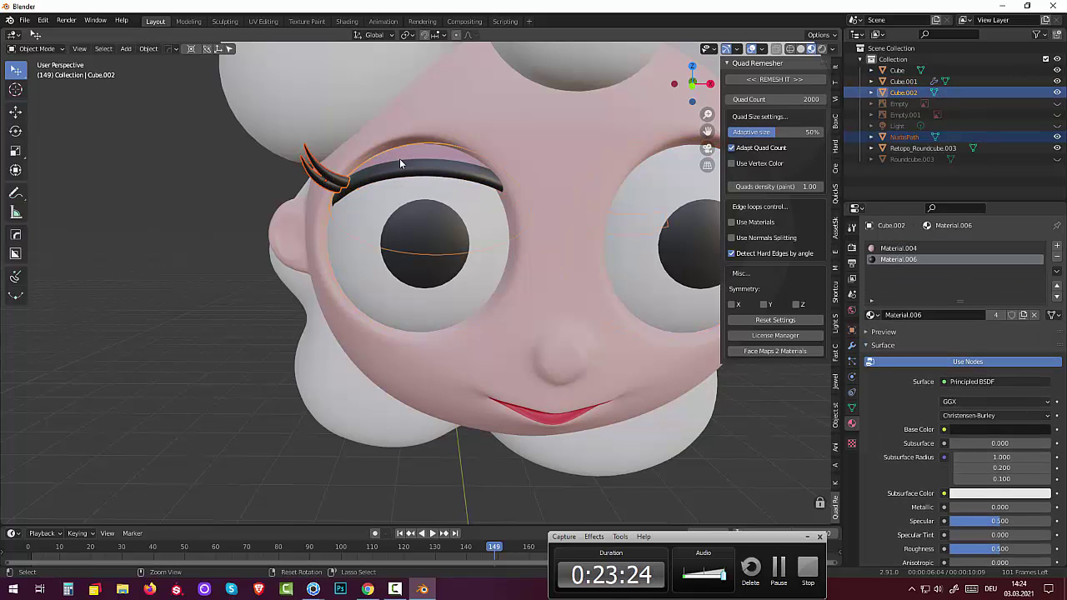
{"action": "key", "text": "ctrl+j"}
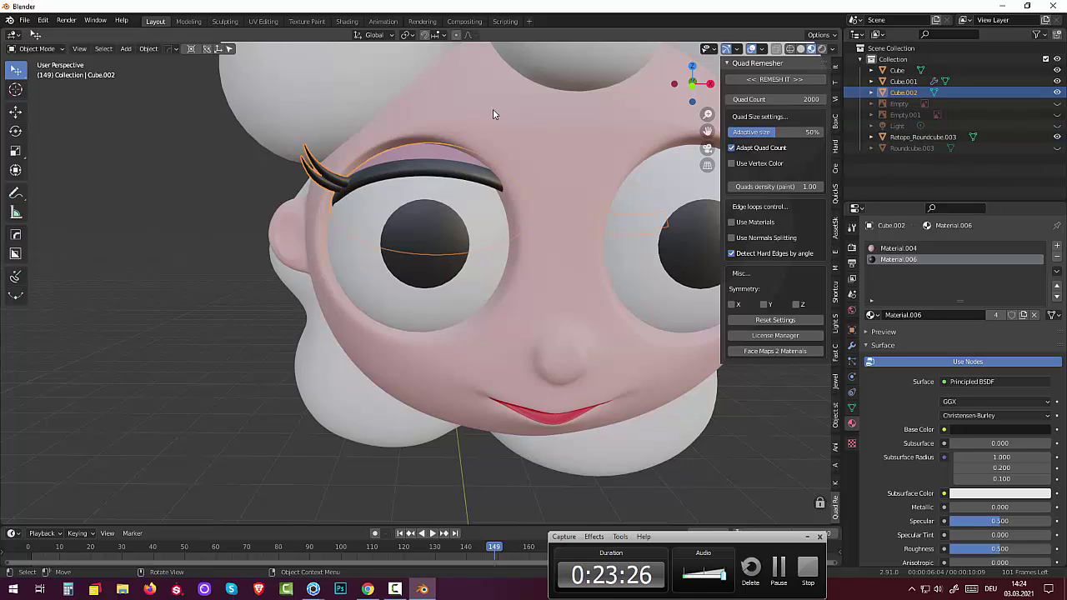
{"action": "scroll", "coordinate": [493, 114], "scroll_direction": "down", "scroll_amount": 3}
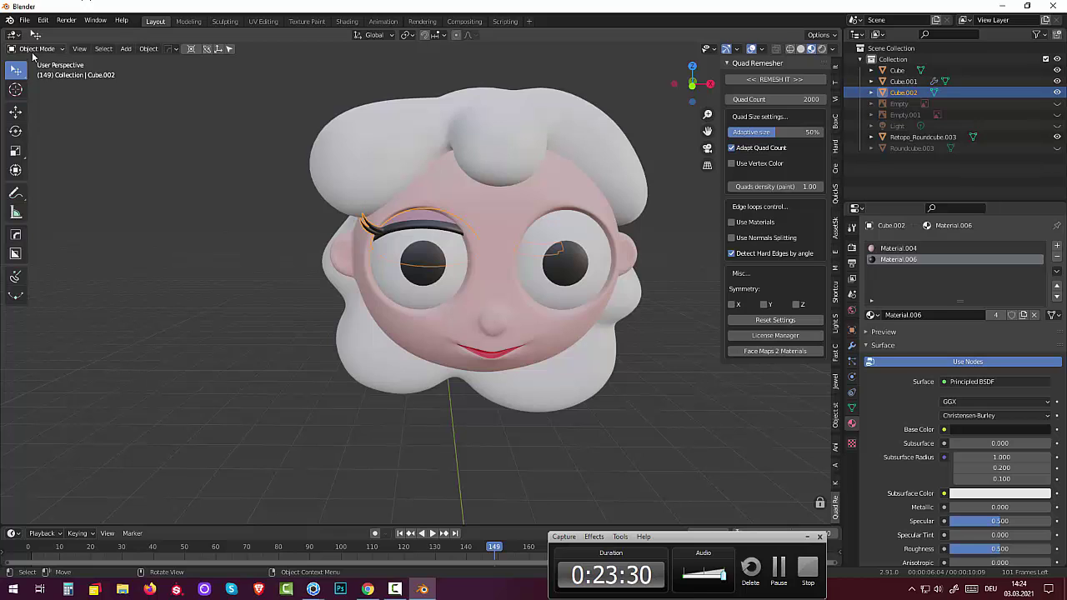
Step: Inspect the head in wireframe with X-ray on, selecting the head object Cube
{"action": "left_click", "coordinate": [791, 50]}
{"action": "mouse_move", "coordinate": [631, 143]}
{"action": "middle_mouse_down"}
{"action": "mouse_move", "coordinate": [578, 199]}
{"action": "mouse_move", "coordinate": [561, 198]}
{"action": "mouse_move", "coordinate": [551, 275]}
{"action": "middle_mouse_up"}
{"action": "scroll", "coordinate": [551, 270], "scroll_direction": "up", "scroll_amount": 3}
{"action": "scroll", "coordinate": [583, 246], "scroll_direction": "up", "scroll_amount": 2}
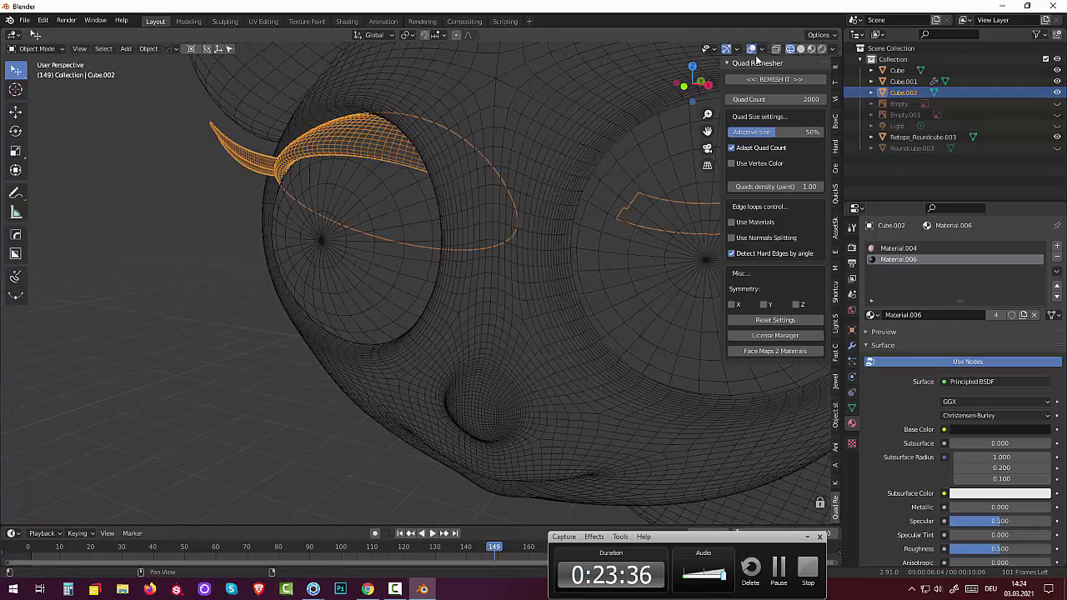
{"action": "left_click", "coordinate": [775, 49]}
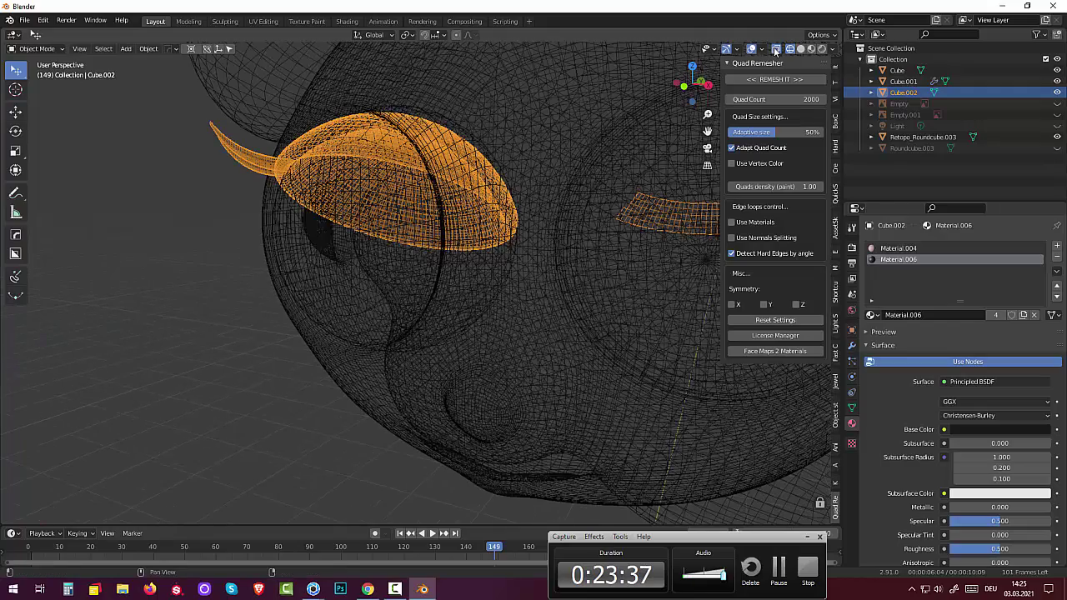
{"action": "left_click", "coordinate": [665, 215]}
{"action": "left_click", "coordinate": [666, 218]}
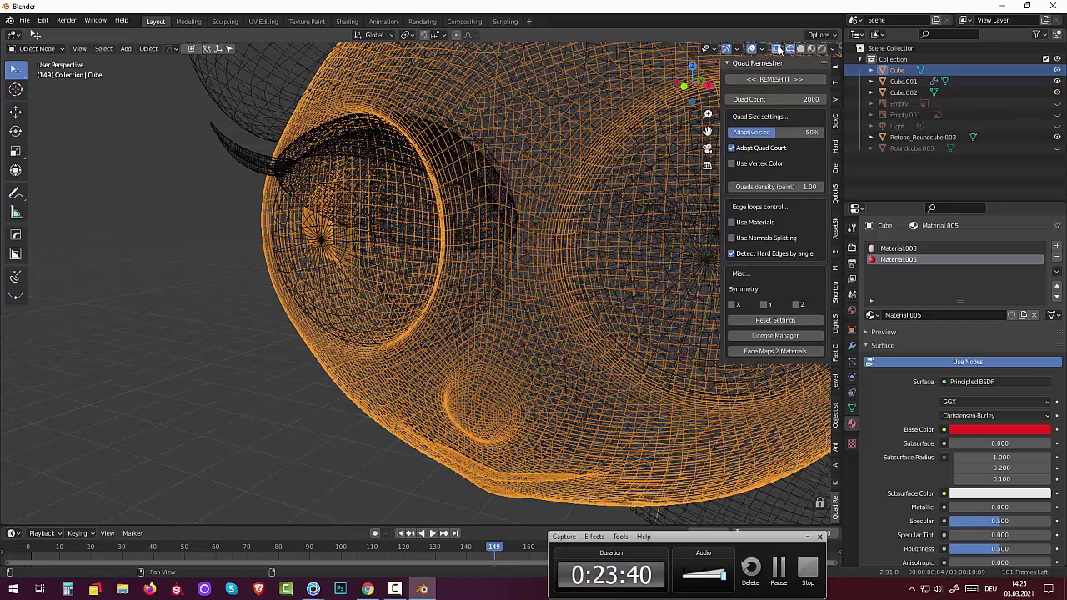
{"action": "scroll", "coordinate": [590, 242], "scroll_direction": "down", "scroll_amount": 3}
{"action": "scroll", "coordinate": [590, 242], "scroll_direction": "down", "scroll_amount": 2}
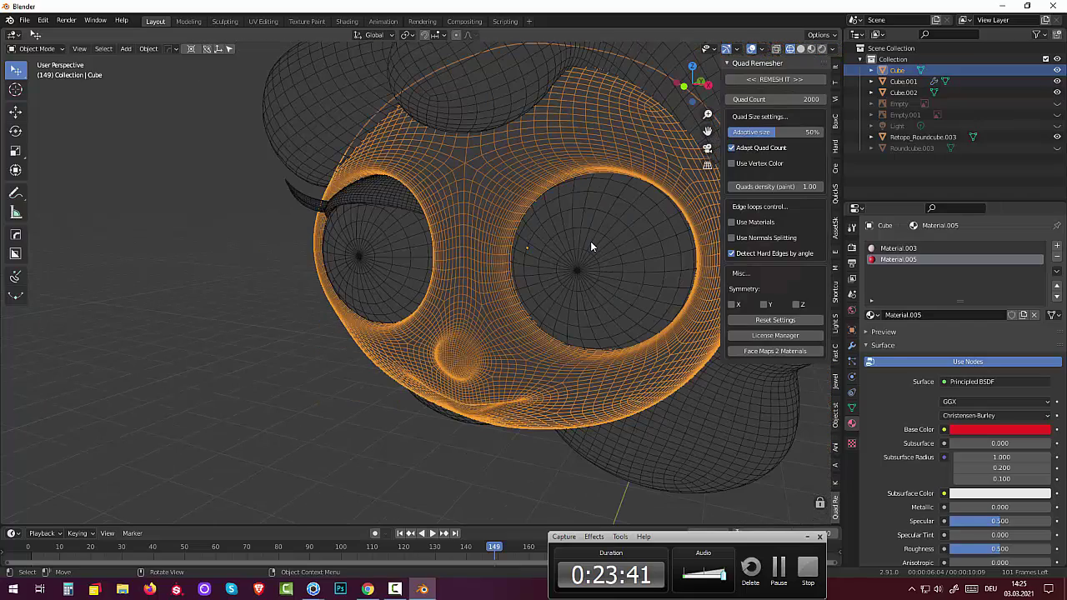
{"action": "left_click", "coordinate": [800, 49]}
{"action": "left_click", "coordinate": [776, 50]}
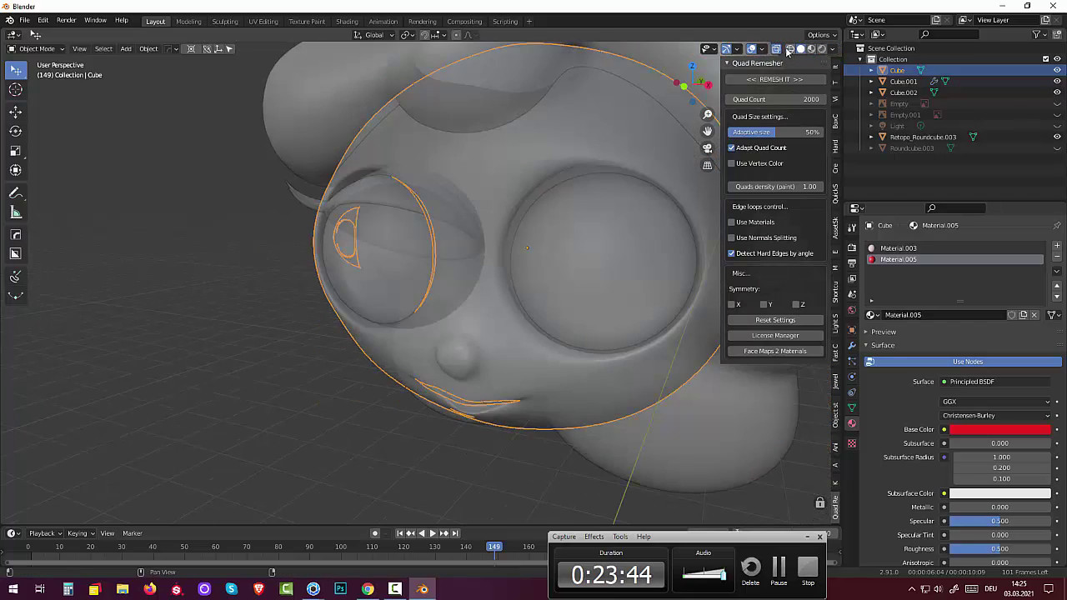
Step: Hide and unhide Cube and Cube.001, then return to solid shading with X-ray on
{"action": "left_click", "coordinate": [790, 49]}
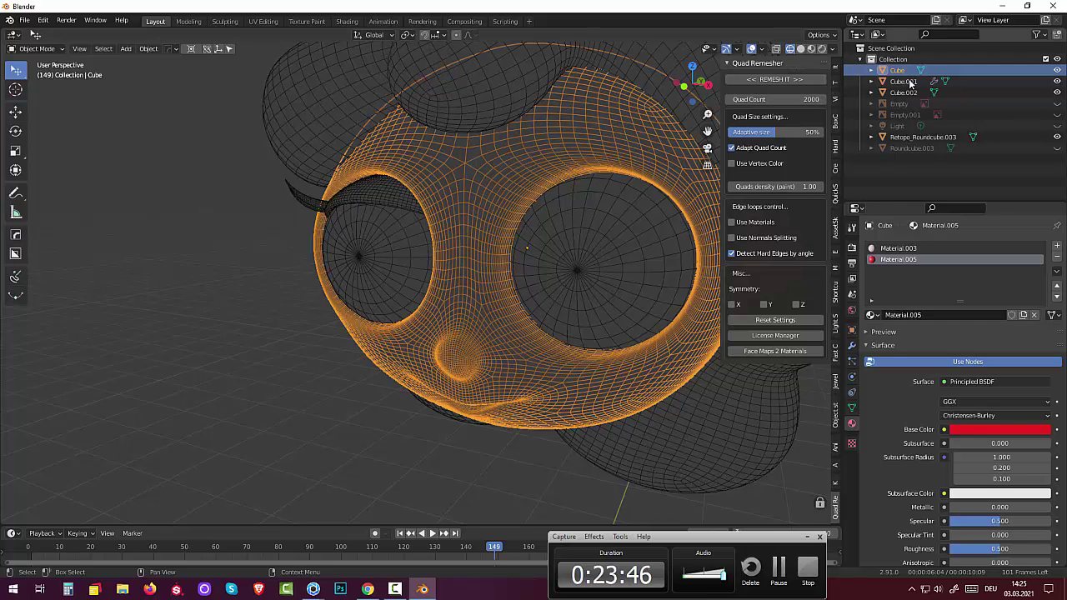
{"action": "left_click", "coordinate": [1057, 71]}
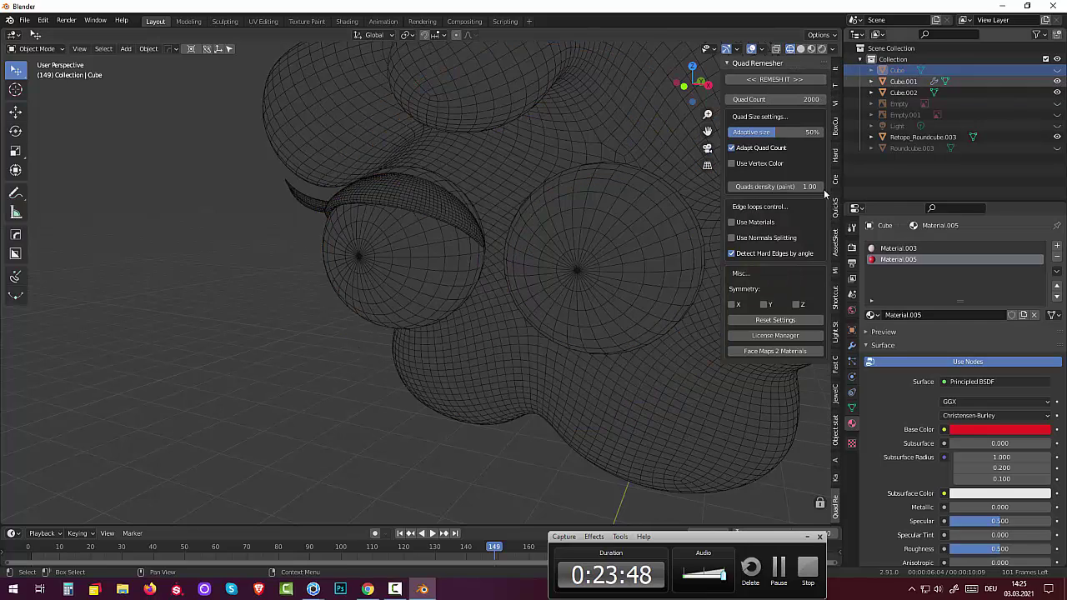
{"action": "mouse_move", "coordinate": [659, 287]}
{"action": "middle_mouse_down"}
{"action": "mouse_move", "coordinate": [575, 271]}
{"action": "mouse_move", "coordinate": [575, 260]}
{"action": "mouse_move", "coordinate": [632, 268]}
{"action": "middle_mouse_up"}
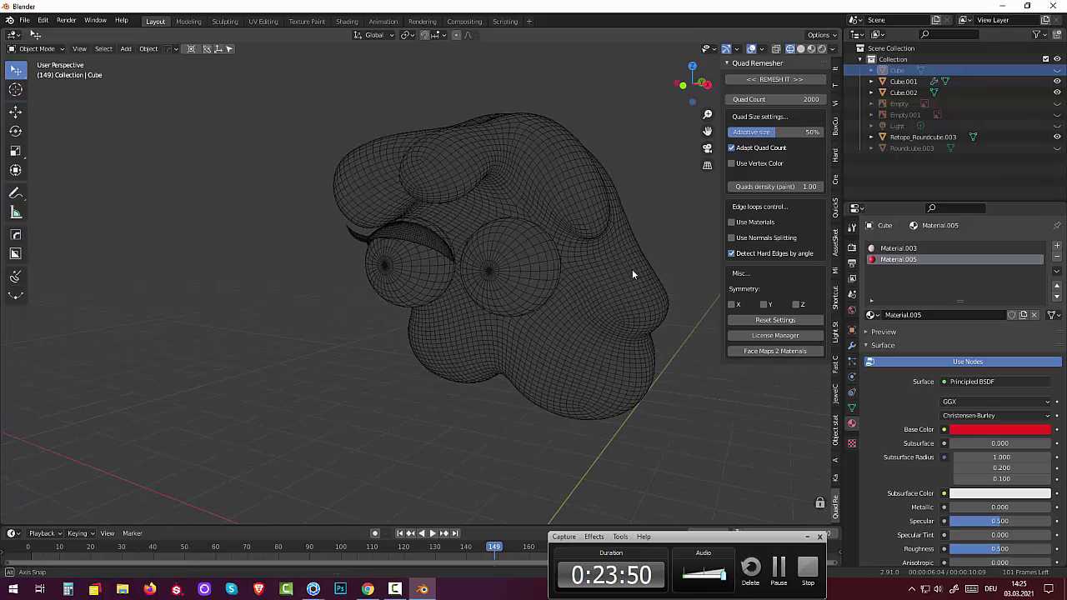
{"action": "left_click", "coordinate": [1057, 81]}
{"action": "left_click", "coordinate": [1056, 71]}
{"action": "left_click", "coordinate": [1057, 82]}
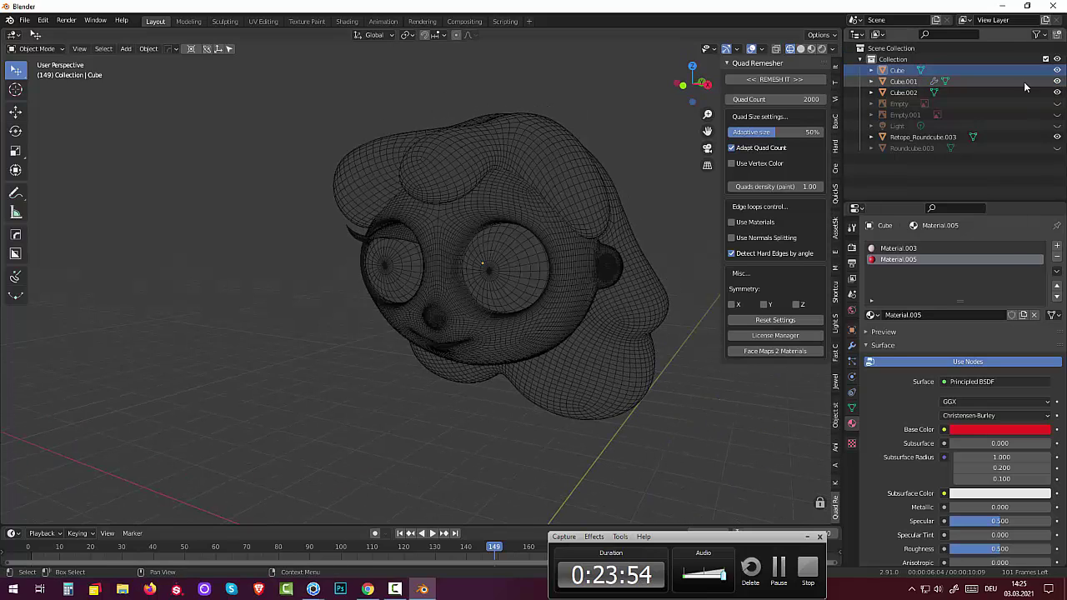
{"action": "left_click", "coordinate": [34, 50]}
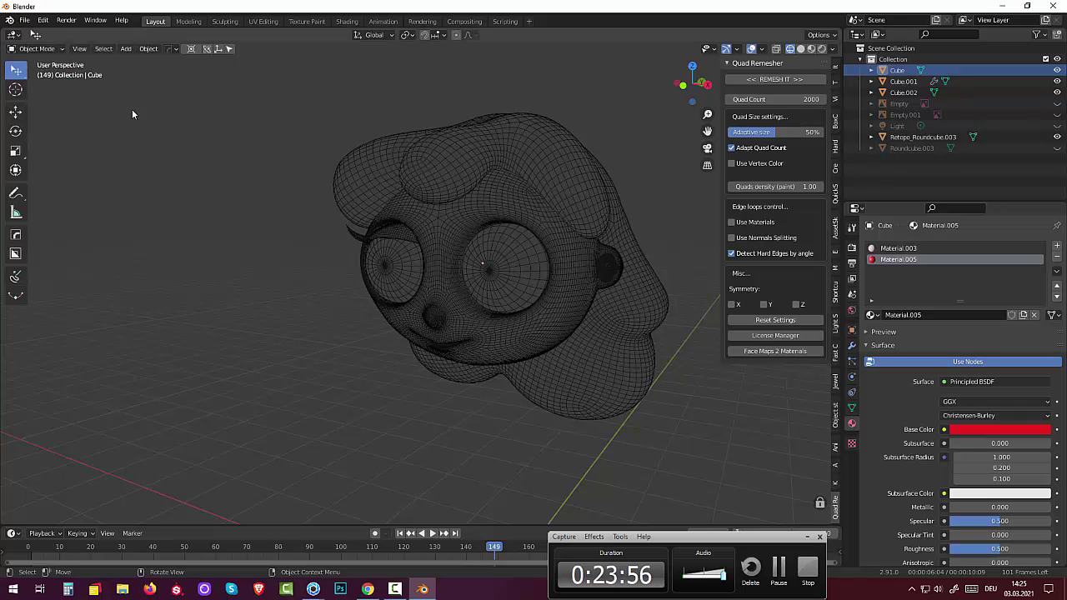
{"action": "left_click", "coordinate": [780, 49]}
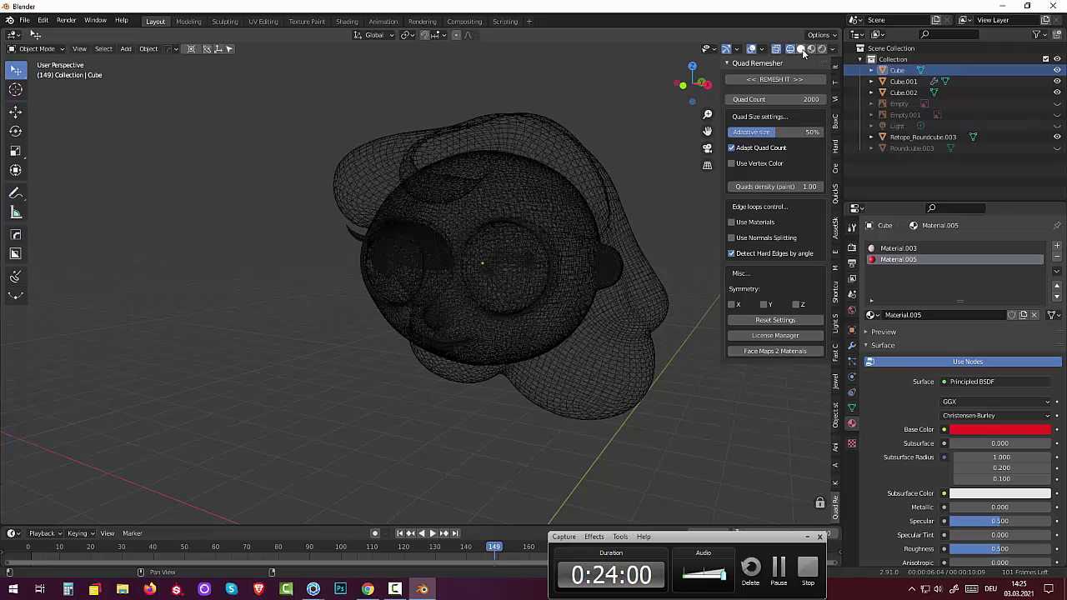
{"action": "left_click", "coordinate": [801, 49]}
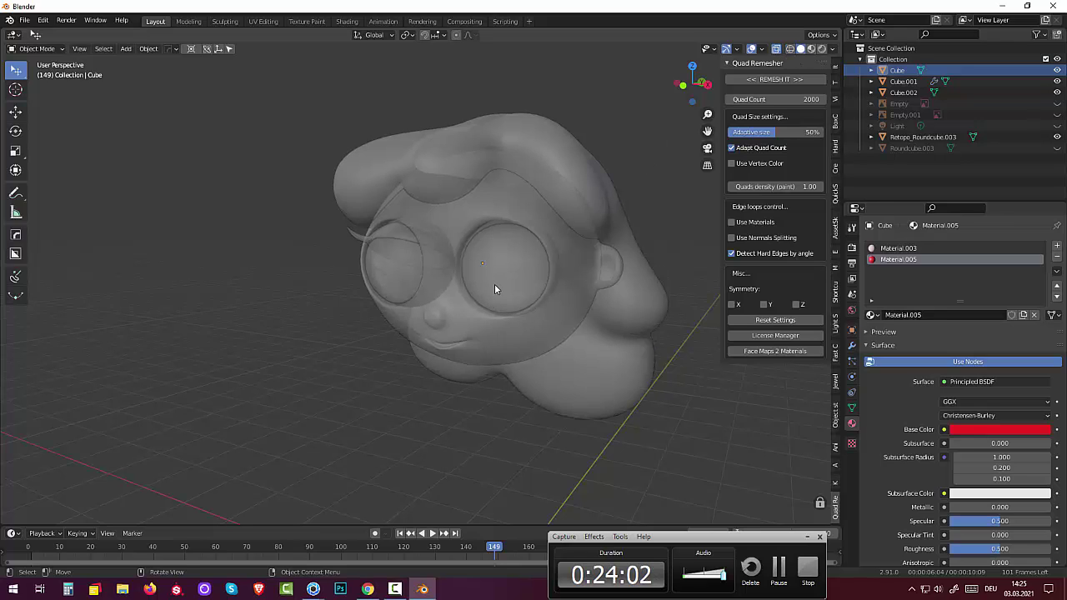
{"action": "left_click", "coordinate": [494, 283]}
Step: In Edit Mode on Cube.002, grow-select the stray eyelid patch above the right eye and delete its faces
{"action": "left_click", "coordinate": [421, 242]}
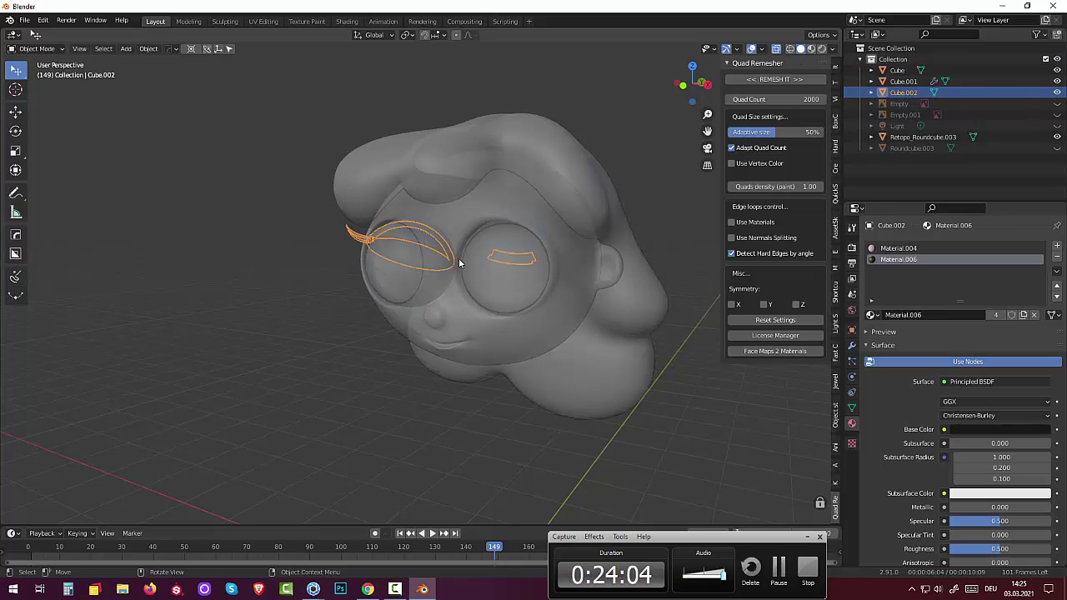
{"action": "scroll", "coordinate": [498, 260], "scroll_direction": "up", "scroll_amount": 2}
{"action": "scroll", "coordinate": [533, 208], "scroll_direction": "up", "scroll_amount": 3}
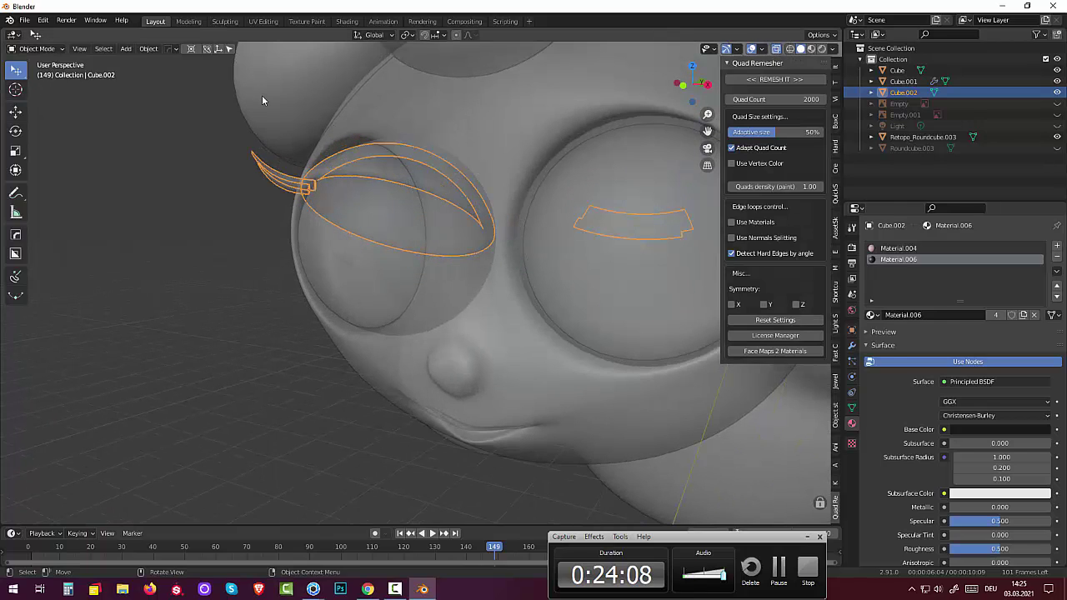
{"action": "left_click", "coordinate": [33, 49]}
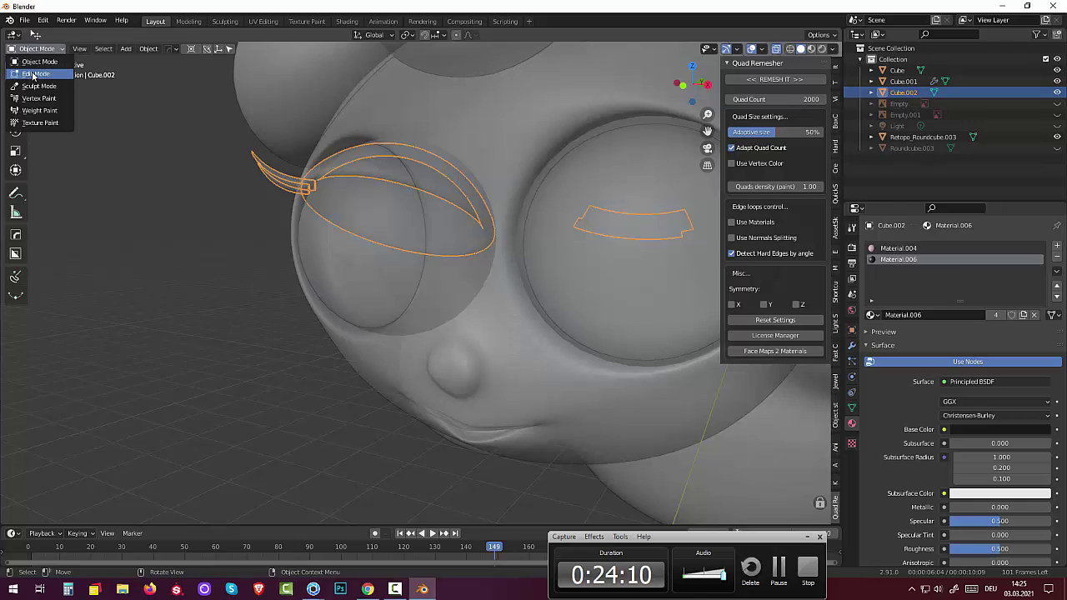
{"action": "left_click", "coordinate": [33, 74]}
{"action": "left_click", "coordinate": [612, 223]}
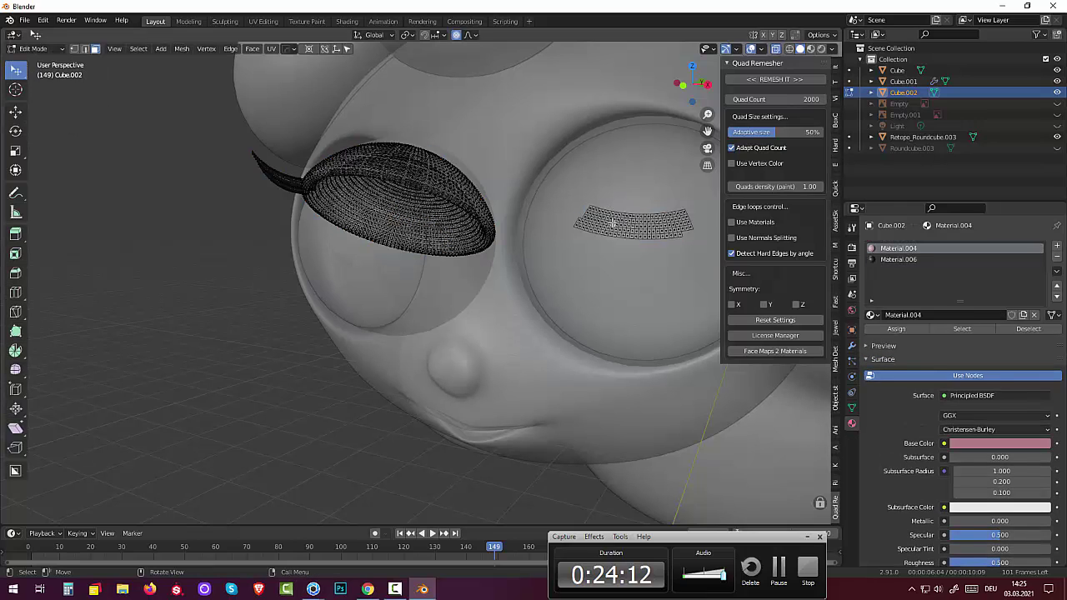
{"action": "key", "text": "ctrl+KP_Add"}
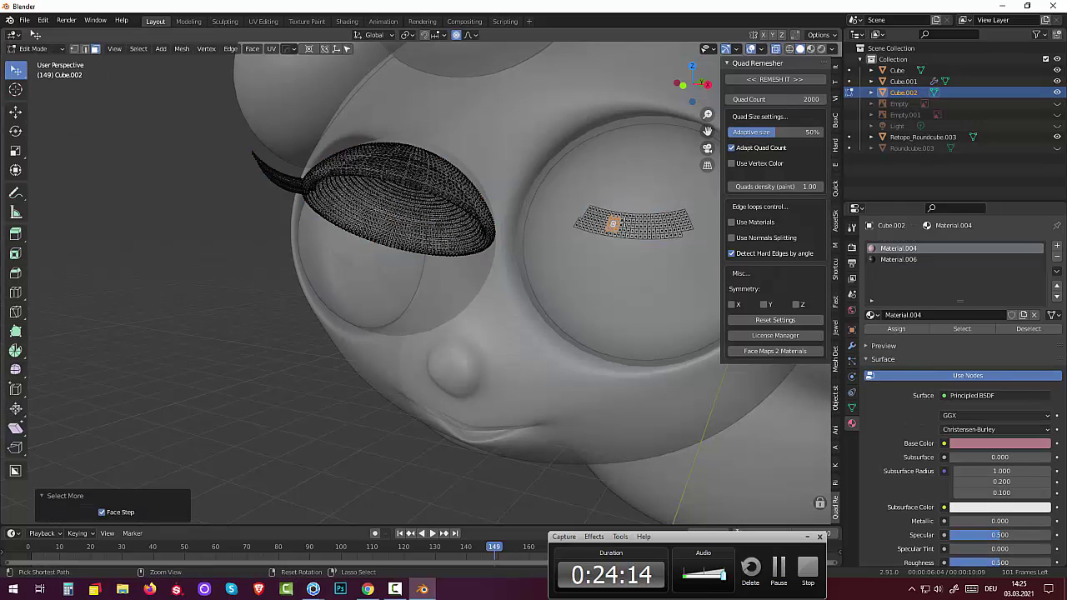
{"action": "key", "text": "ctrl+KP_Add"}
{"action": "key", "text": "ctrl+KP_Add"}
{"action": "key", "text": "ctrl+KP_Add"}
{"action": "key", "text": "ctrl+KP_Add"}
{"action": "key", "text": "ctrl+KP_Add"}
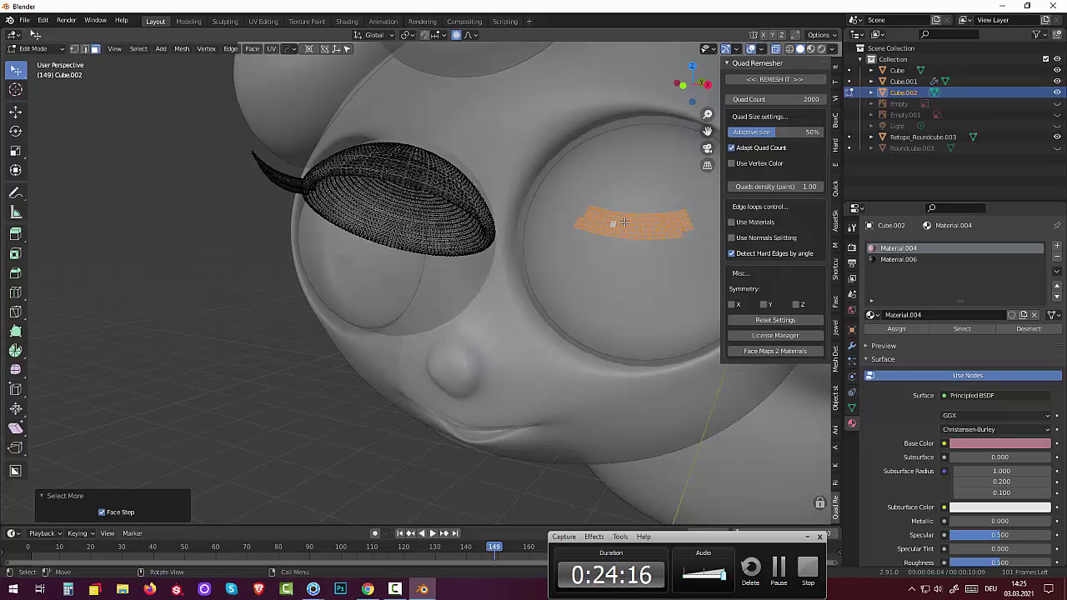
{"action": "key", "text": "x"}
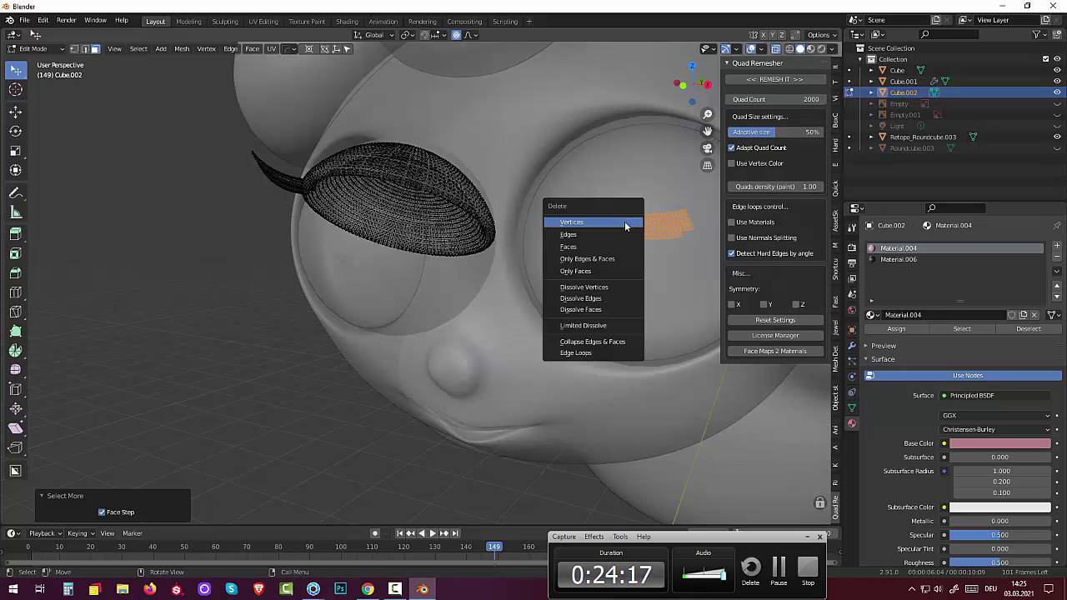
{"action": "left_click", "coordinate": [624, 221]}
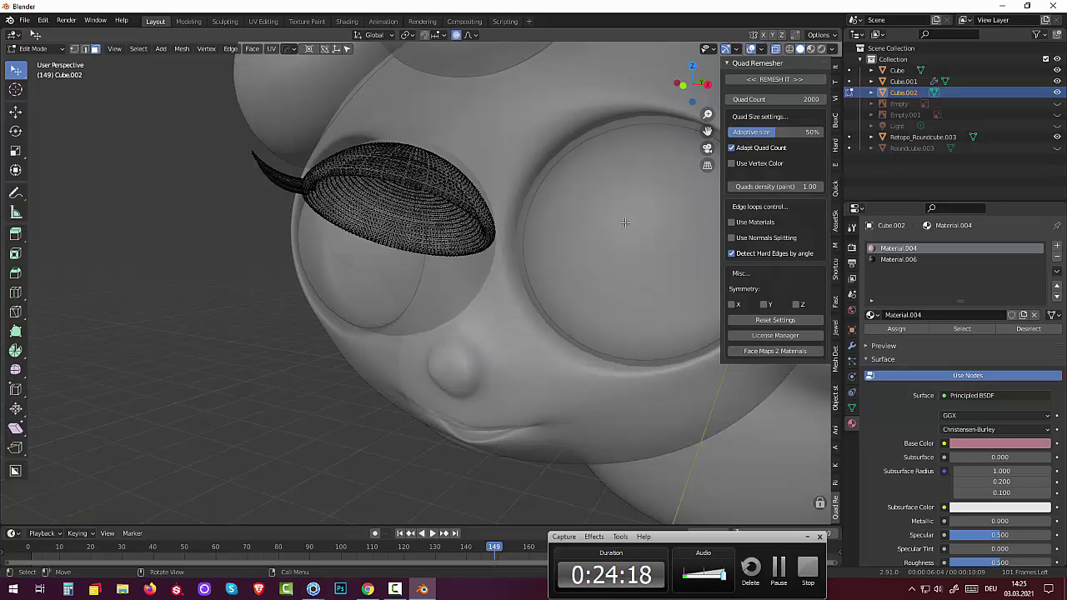
{"action": "scroll", "coordinate": [554, 171], "scroll_direction": "down", "scroll_amount": 5}
{"action": "middle_click_drag", "start_coordinate": [556, 172], "coordinate": [625, 175]}
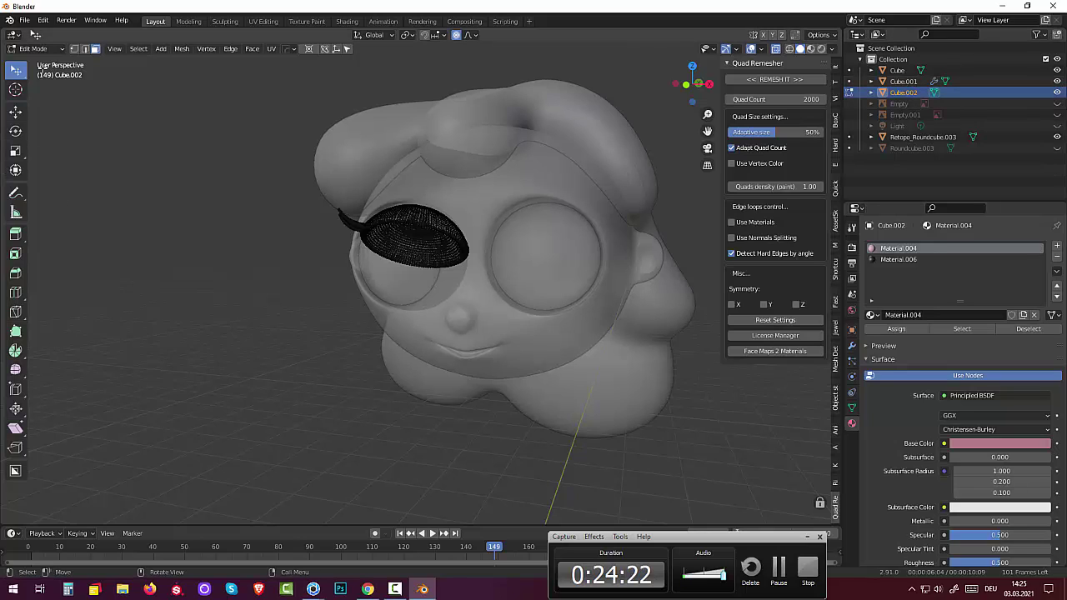
Step: Hide the viewport overlays and switch shading to Material Preview
{"action": "left_click", "coordinate": [750, 49]}
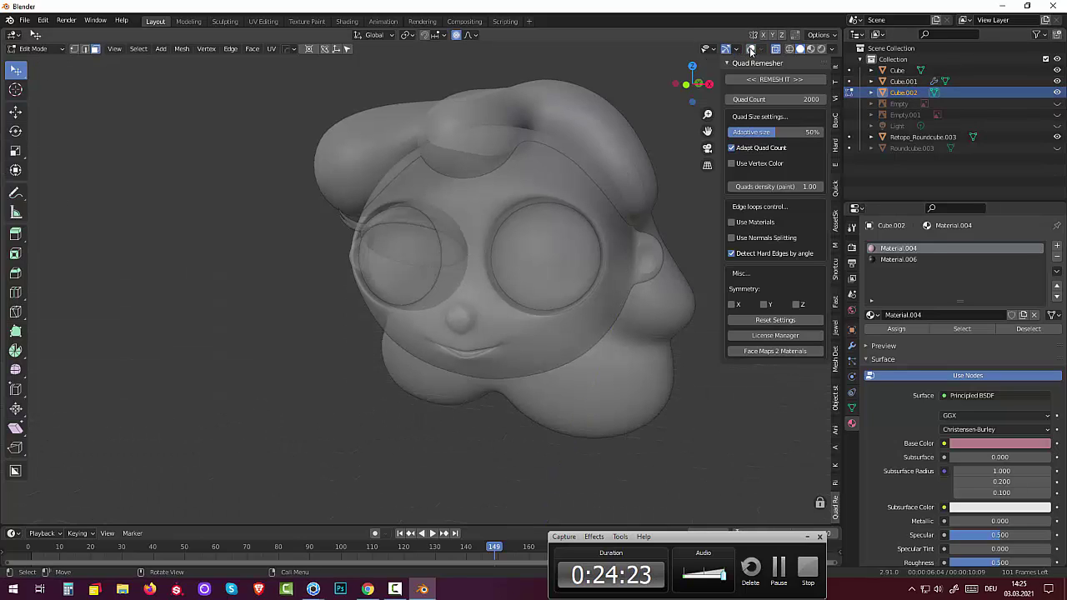
{"action": "left_click", "coordinate": [810, 50]}
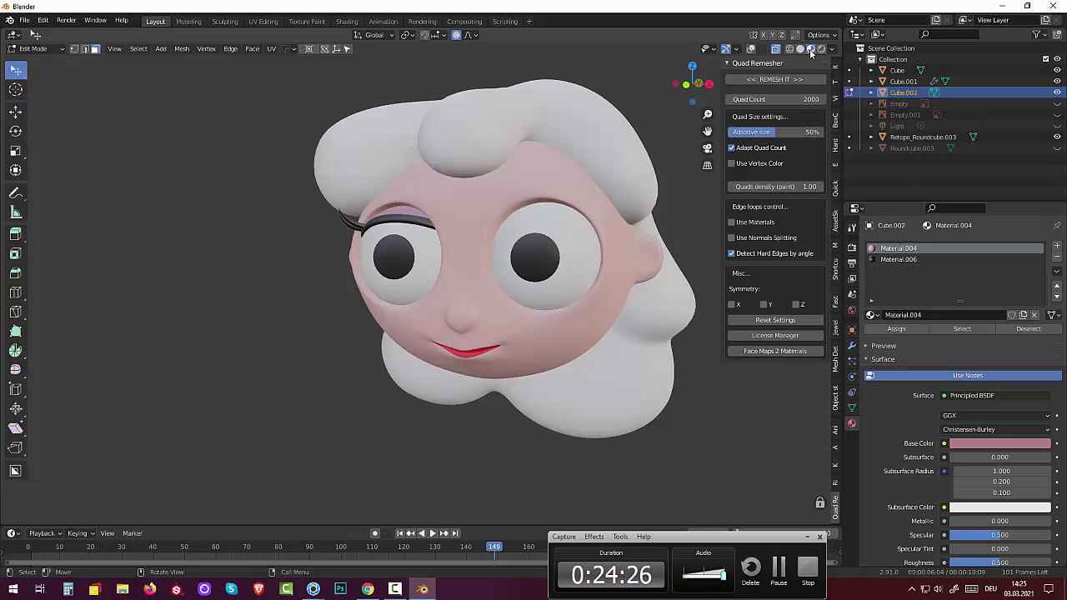
{"action": "middle_click_drag", "start_coordinate": [634, 236], "coordinate": [460, 243]}
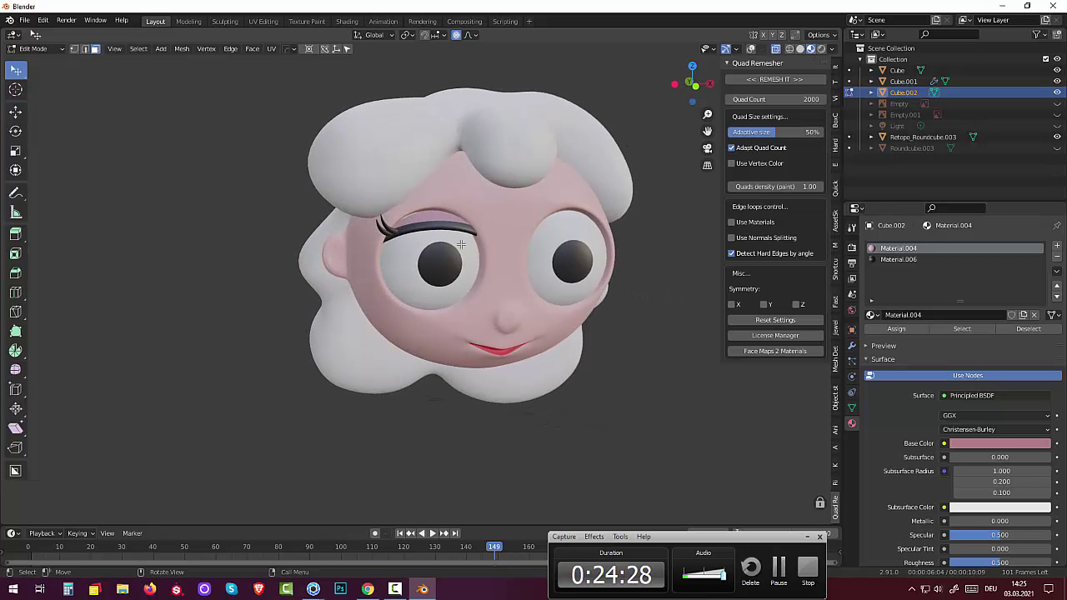
{"action": "scroll", "coordinate": [70, 131], "scroll_direction": "up", "scroll_amount": 3}
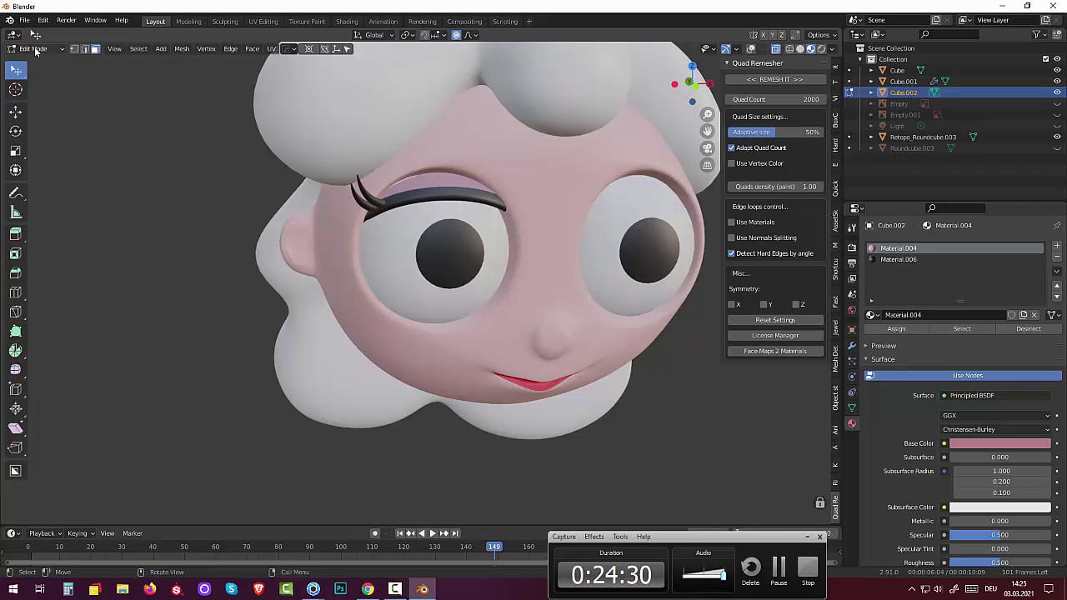
Step: Return to Object Mode, turn overlays back on and select the eyelid-and-lashes object
{"action": "left_click", "coordinate": [34, 48]}
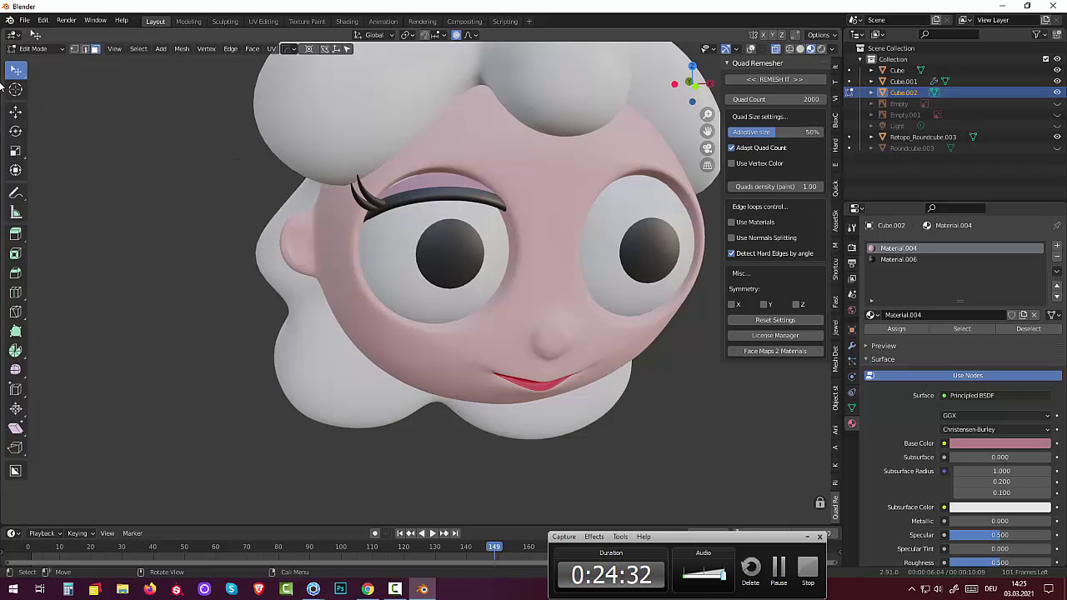
{"action": "left_click", "coordinate": [35, 48]}
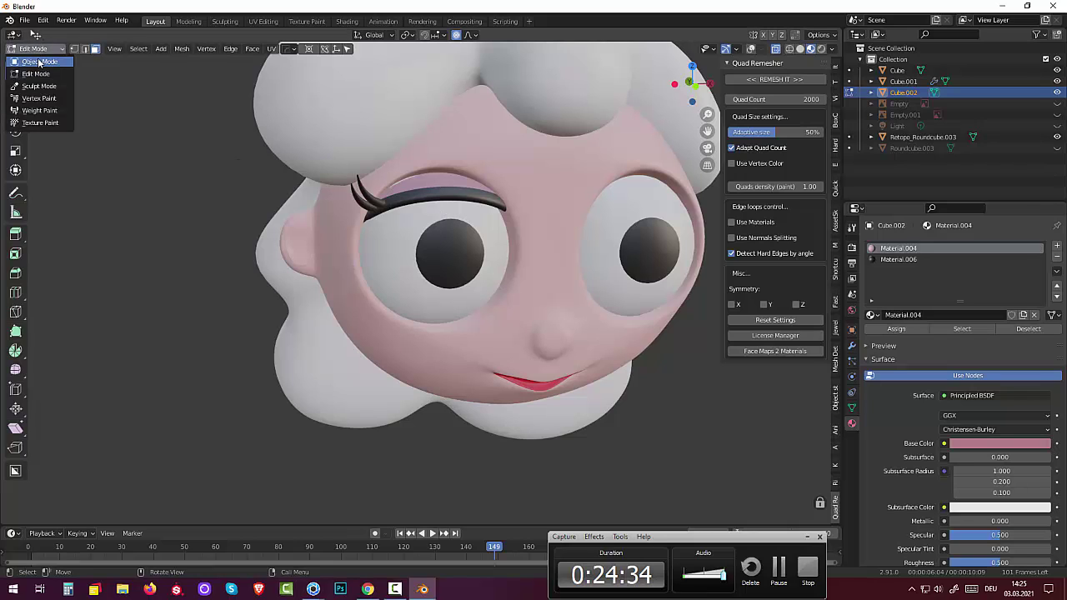
{"action": "left_click", "coordinate": [38, 63]}
{"action": "left_click", "coordinate": [435, 184]}
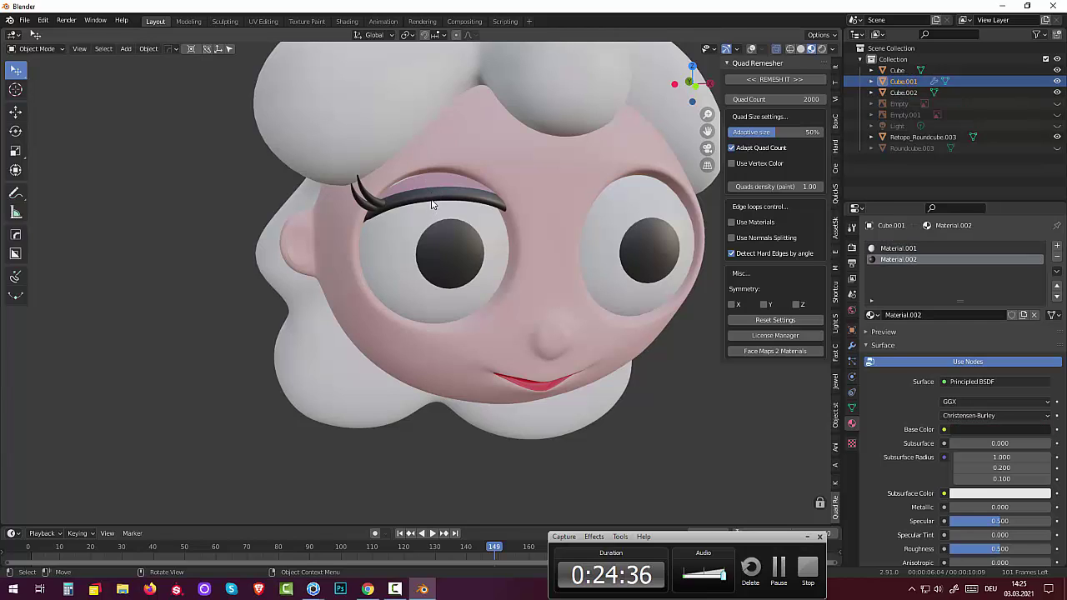
{"action": "left_click", "coordinate": [434, 206]}
{"action": "left_click", "coordinate": [427, 188]}
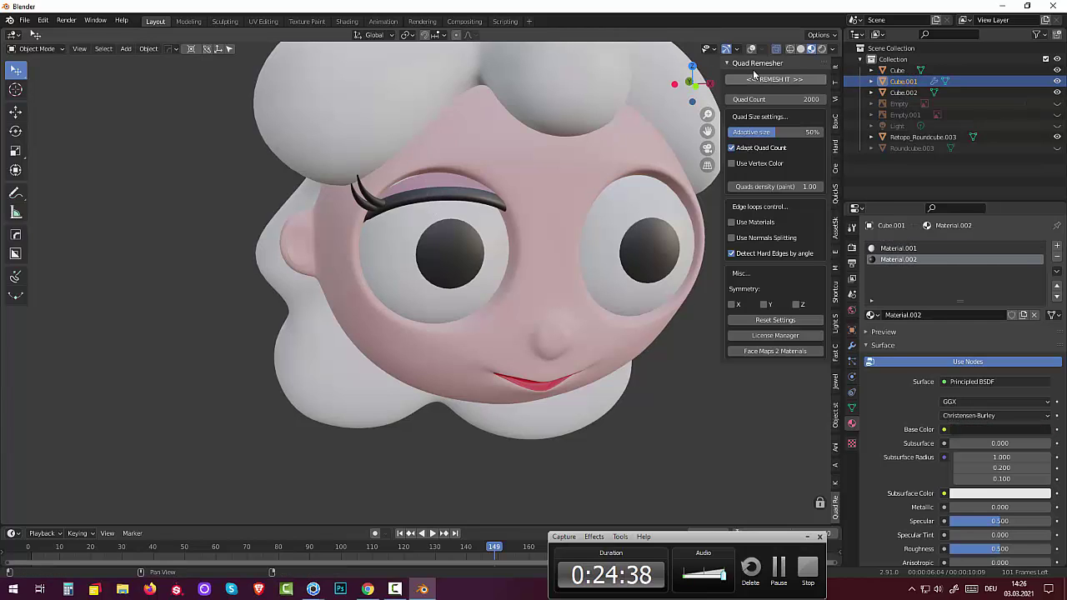
{"action": "left_click", "coordinate": [751, 49]}
{"action": "left_click", "coordinate": [438, 198]}
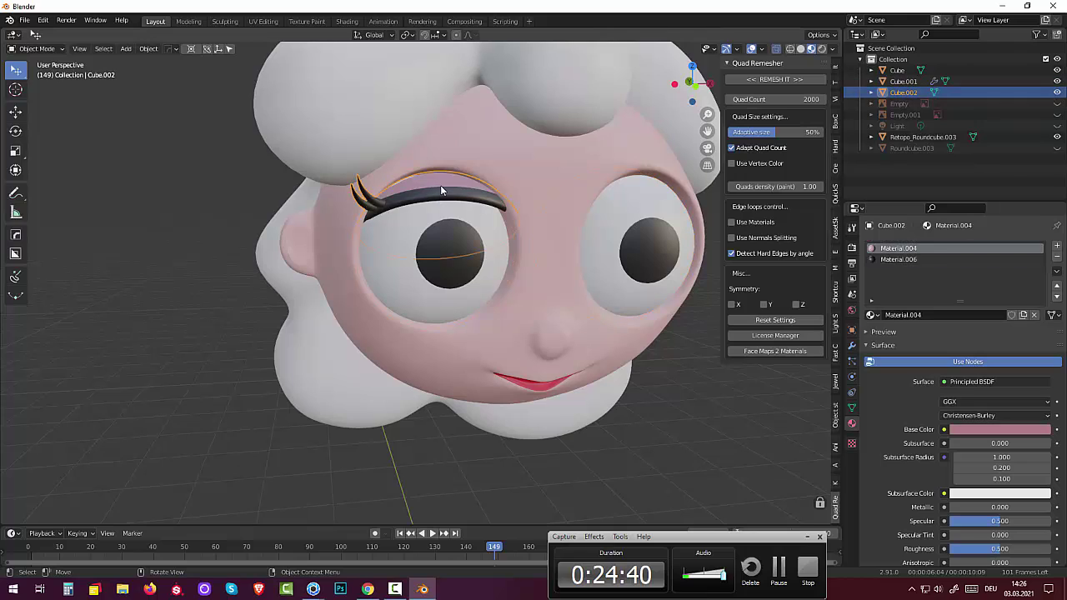
{"action": "scroll", "coordinate": [460, 224], "scroll_direction": "down", "scroll_amount": 4}
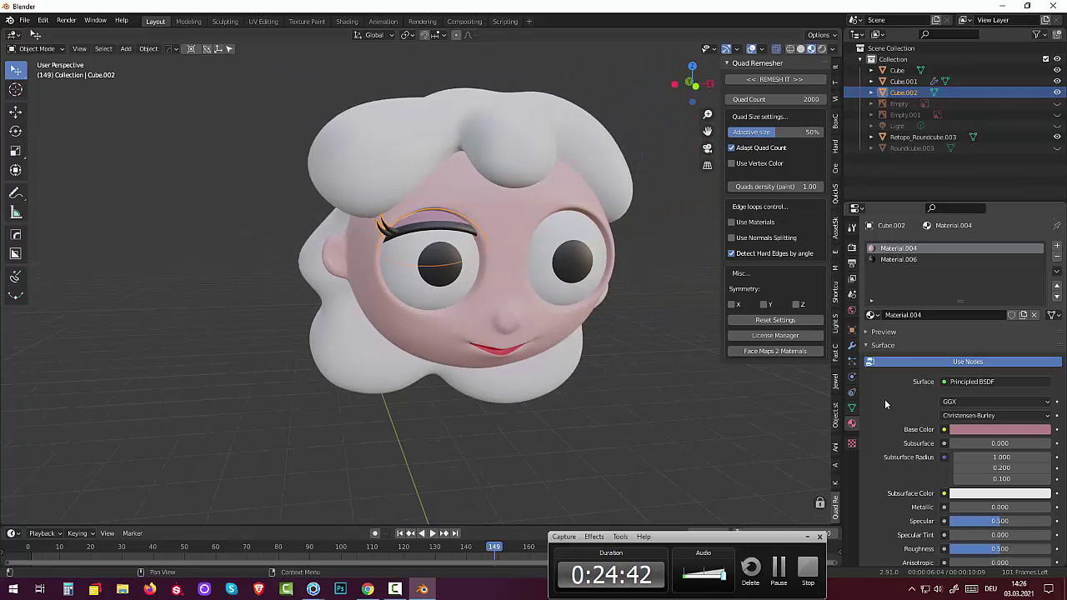
Step: Add an X-axis Mirror modifier to the eyelid Cube.002 so both eyes get eyelids and lashes
{"action": "left_click", "coordinate": [852, 347]}
{"action": "left_click", "coordinate": [905, 246]}
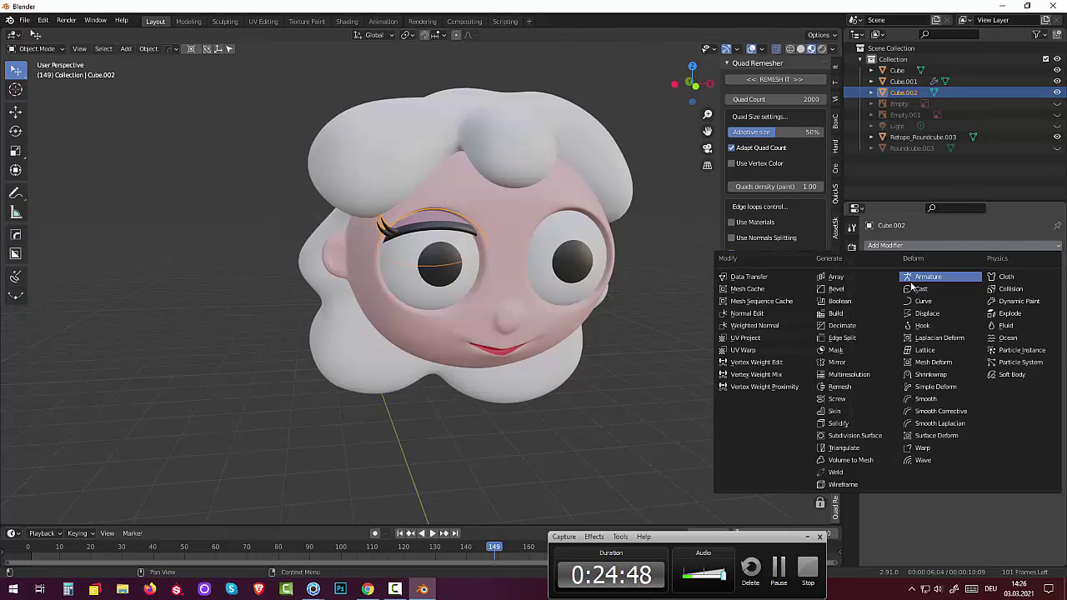
{"action": "left_click", "coordinate": [836, 362]}
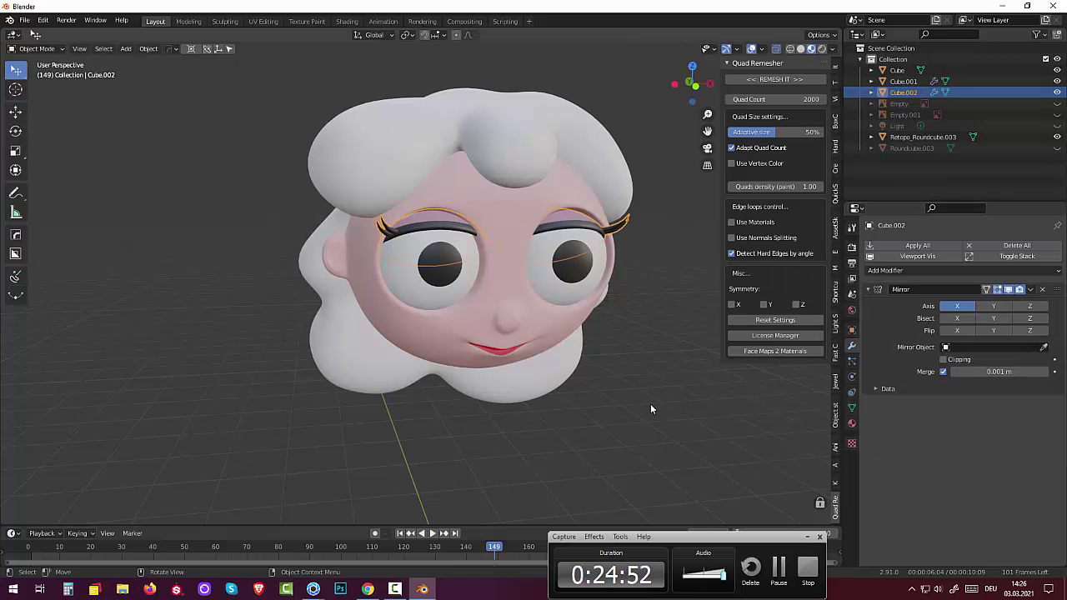
{"action": "middle_click_drag", "start_coordinate": [642, 407], "coordinate": [619, 403]}
{"action": "left_click", "coordinate": [619, 403]}
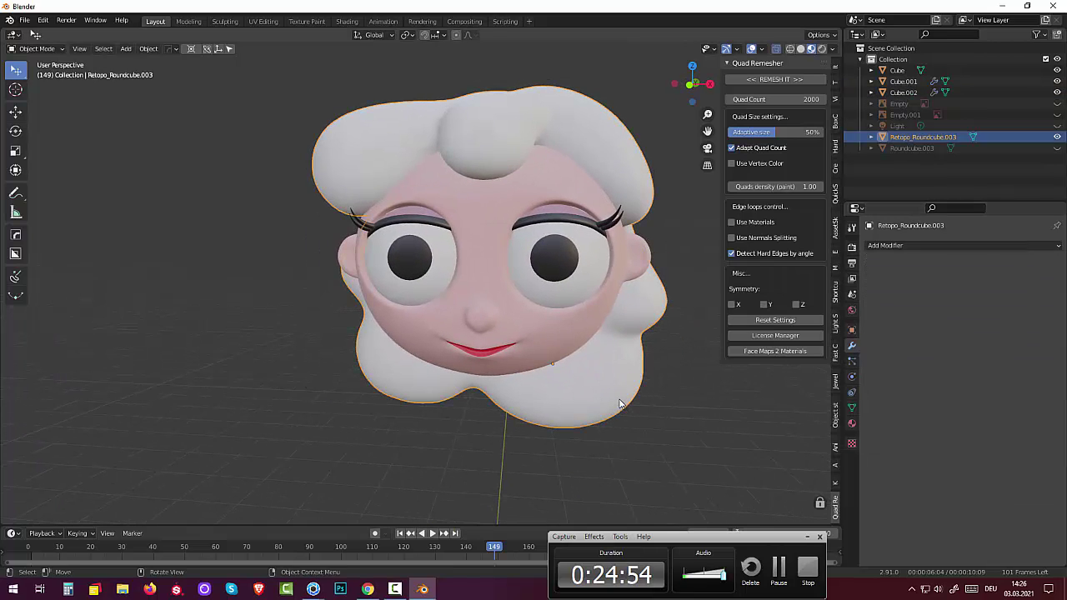
Step: Create Material.007 on Retopo_Roundcube.003 with a magenta base colour darkened to deep plum (Value about 0.3)
{"action": "left_click", "coordinate": [851, 424]}
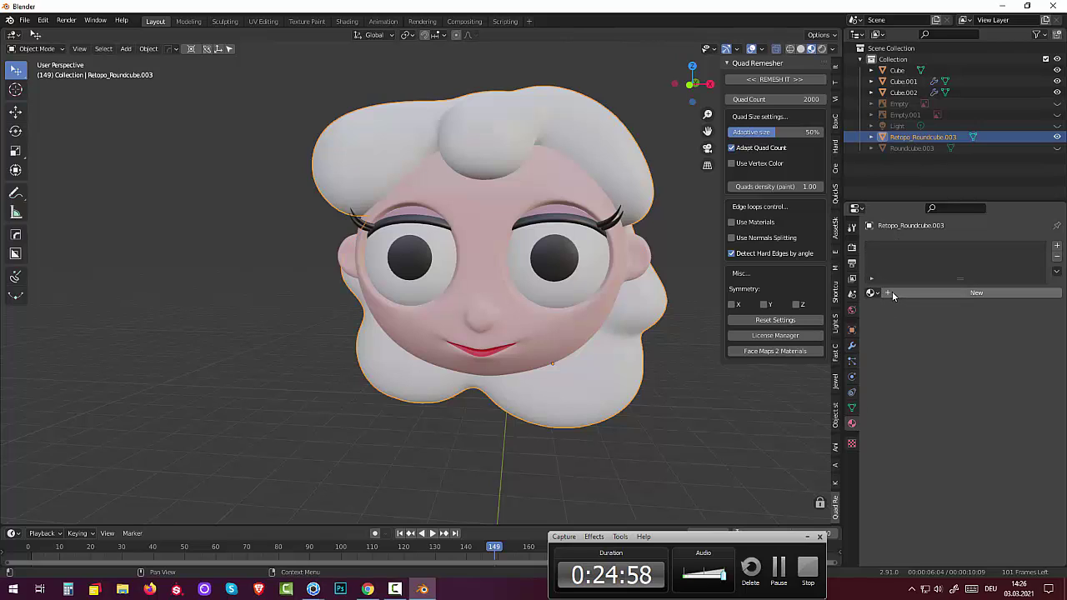
{"action": "left_click", "coordinate": [894, 294]}
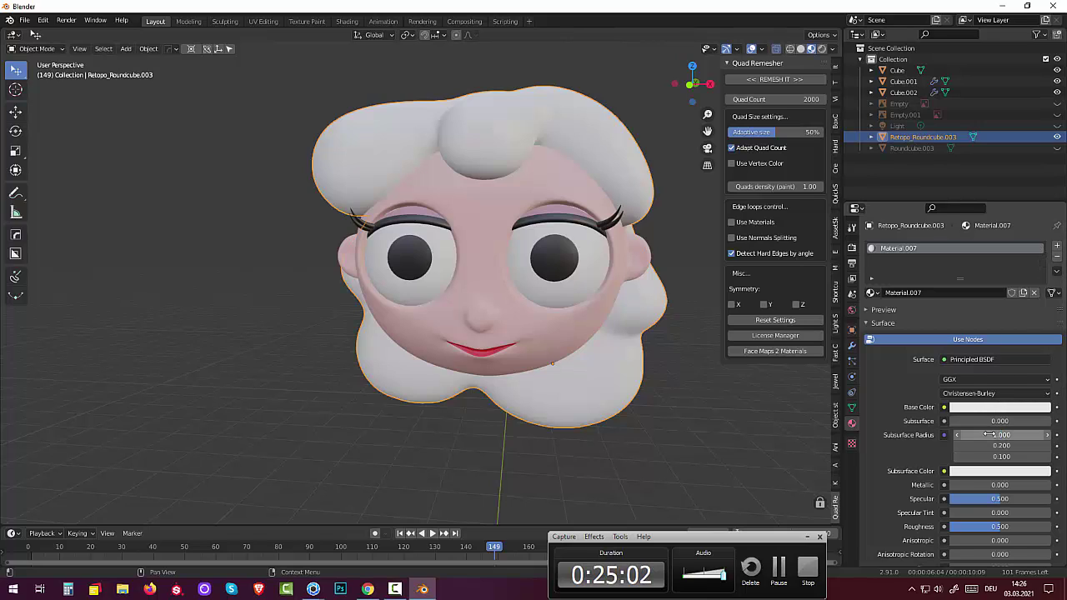
{"action": "left_click", "coordinate": [979, 408]}
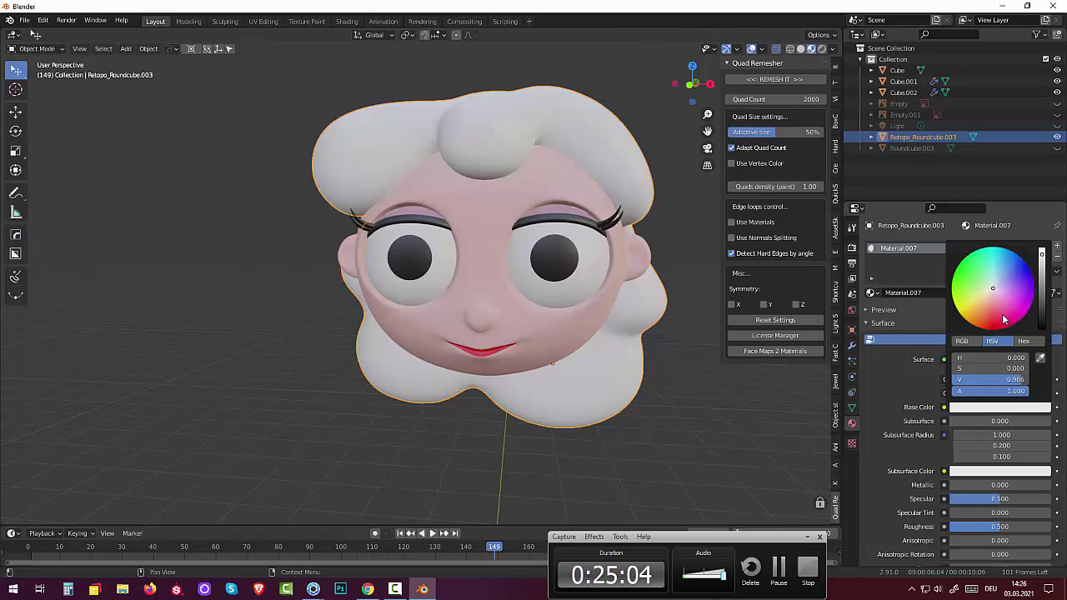
{"action": "left_click", "coordinate": [1000, 318]}
{"action": "left_click_drag", "start_coordinate": [1005, 324], "coordinate": [1005, 316]}
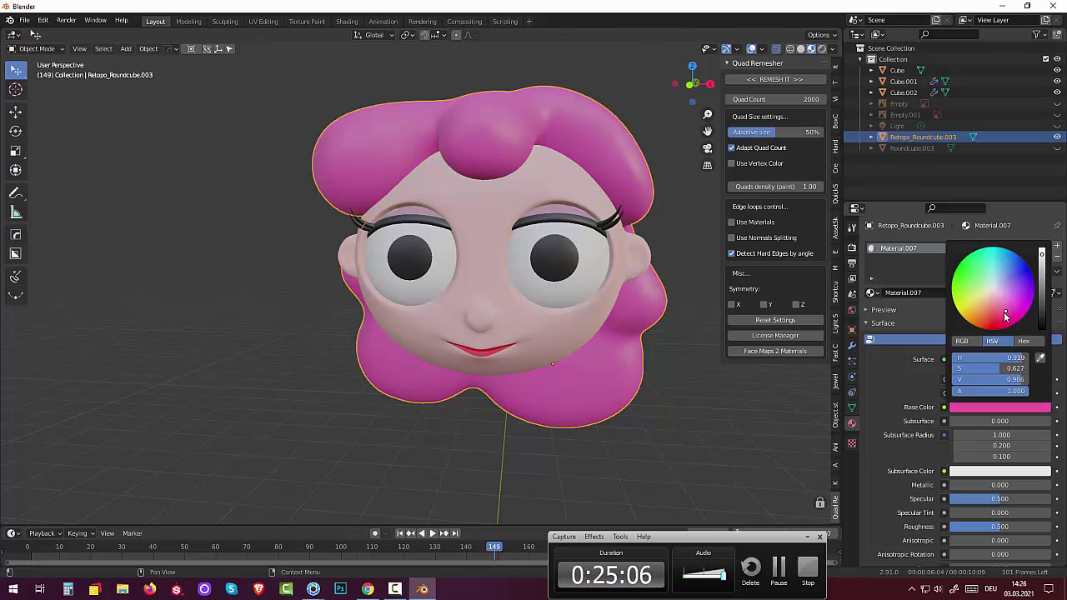
{"action": "left_click_drag", "start_coordinate": [1042, 255], "coordinate": [1046, 308]}
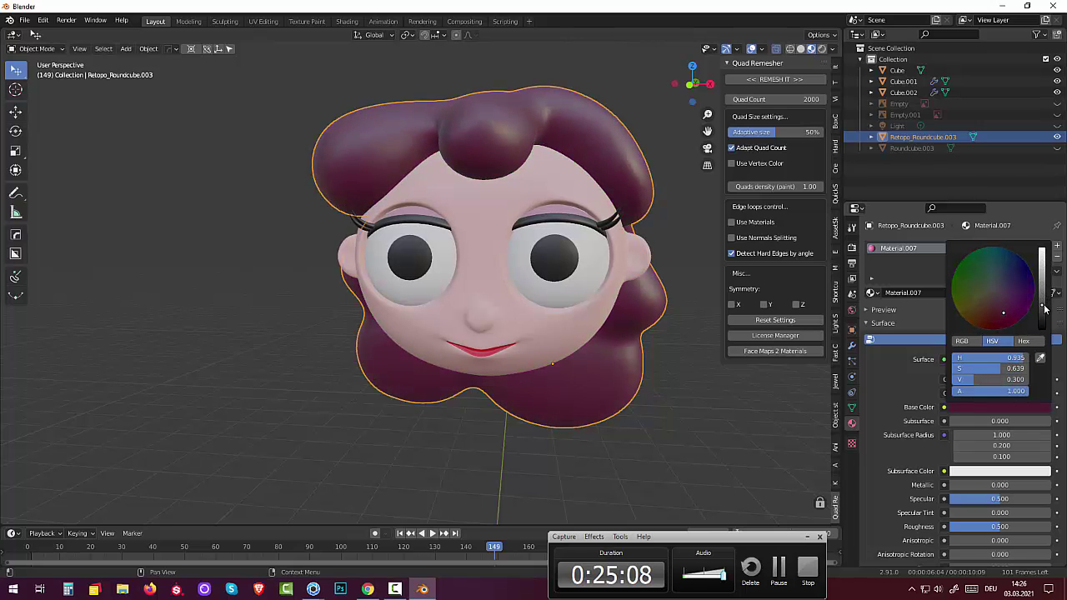
{"action": "left_click", "coordinate": [756, 437]}
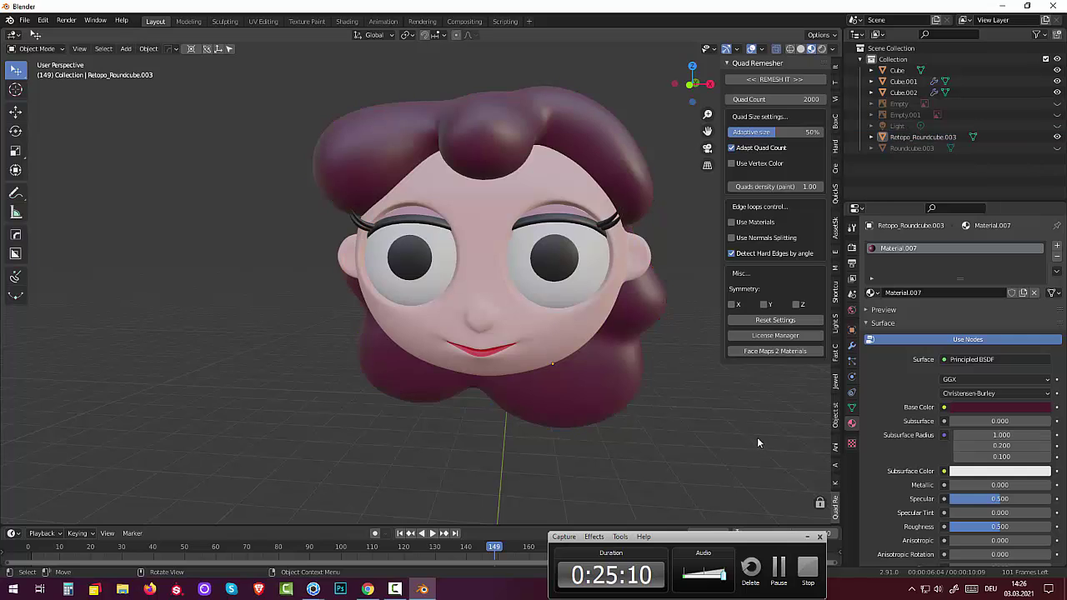
{"action": "scroll", "coordinate": [767, 409], "scroll_direction": "down", "scroll_amount": 3}
{"action": "mouse_move", "coordinate": [779, 376]}
{"action": "middle_mouse_down"}
{"action": "mouse_move", "coordinate": [675, 418]}
{"action": "mouse_move", "coordinate": [691, 398]}
{"action": "mouse_move", "coordinate": [607, 398]}
{"action": "mouse_move", "coordinate": [567, 430]}
{"action": "mouse_move", "coordinate": [505, 425]}
{"action": "mouse_move", "coordinate": [441, 441]}
{"action": "mouse_move", "coordinate": [699, 410]}
{"action": "mouse_move", "coordinate": [678, 401]}
{"action": "mouse_move", "coordinate": [679, 411]}
{"action": "middle_mouse_up"}
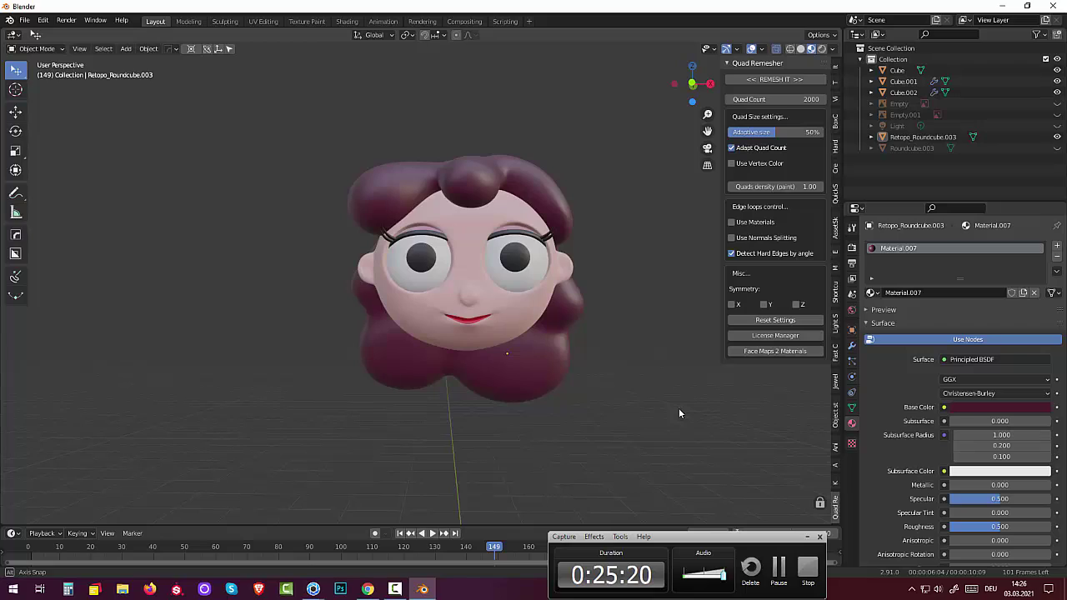